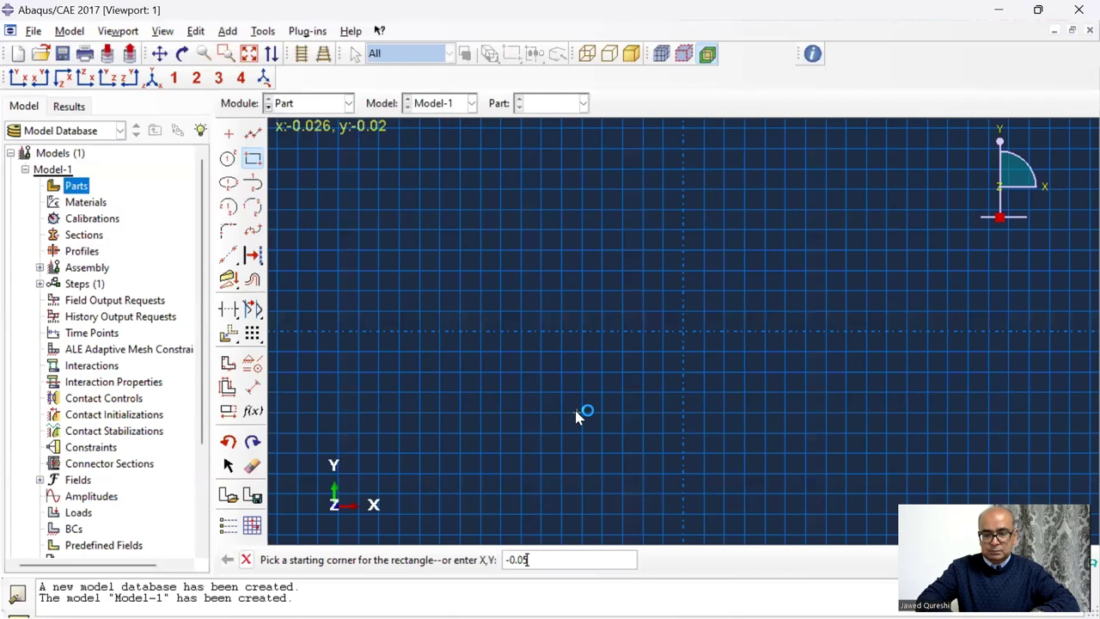
Sketch a rectangle from corner -0.05,-0.05 to opposite corner 0.05,0.05, centred on the origin.
type(",0.05")
key("Return")
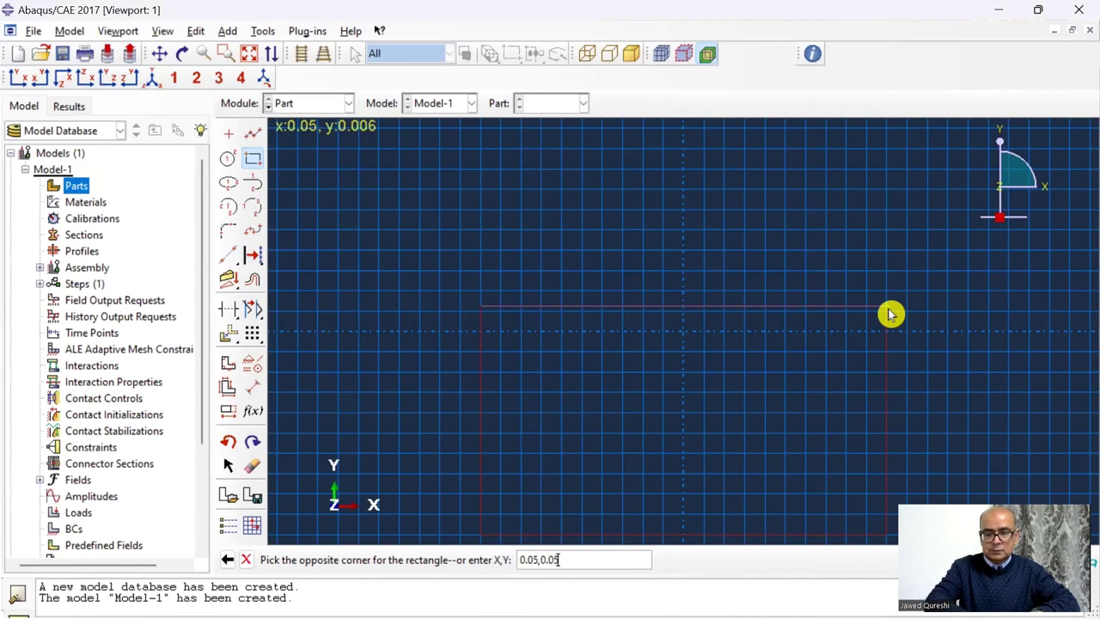
type("0.05,0.05")
key("Return")
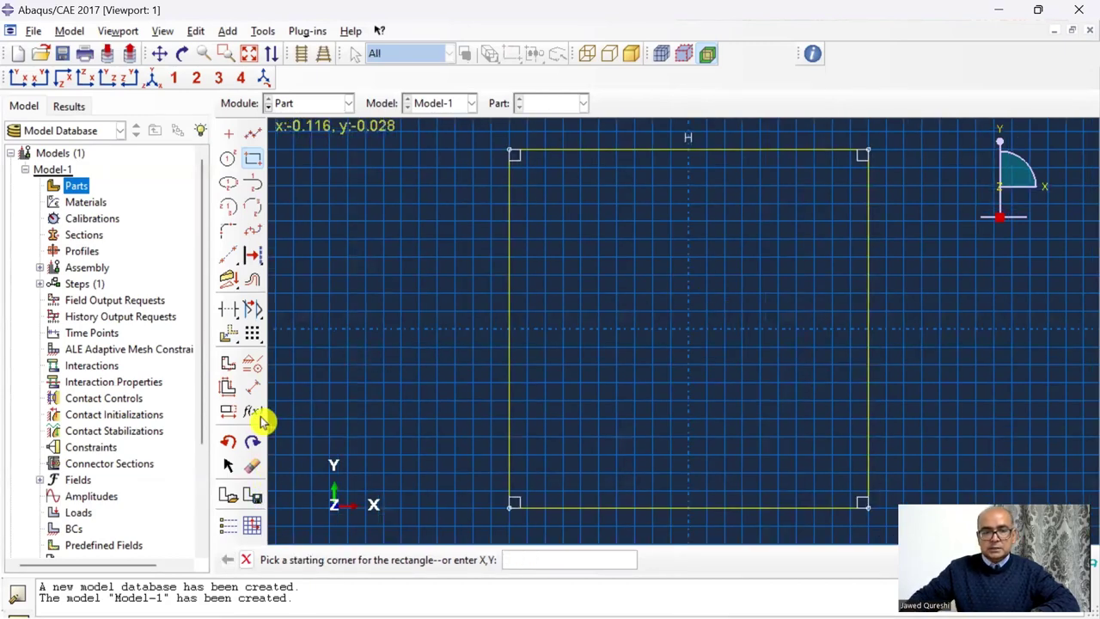
Dimension the height and width of the square tube profile along its left and bottom edges.
left_click(254, 387)
left_click(507, 375)
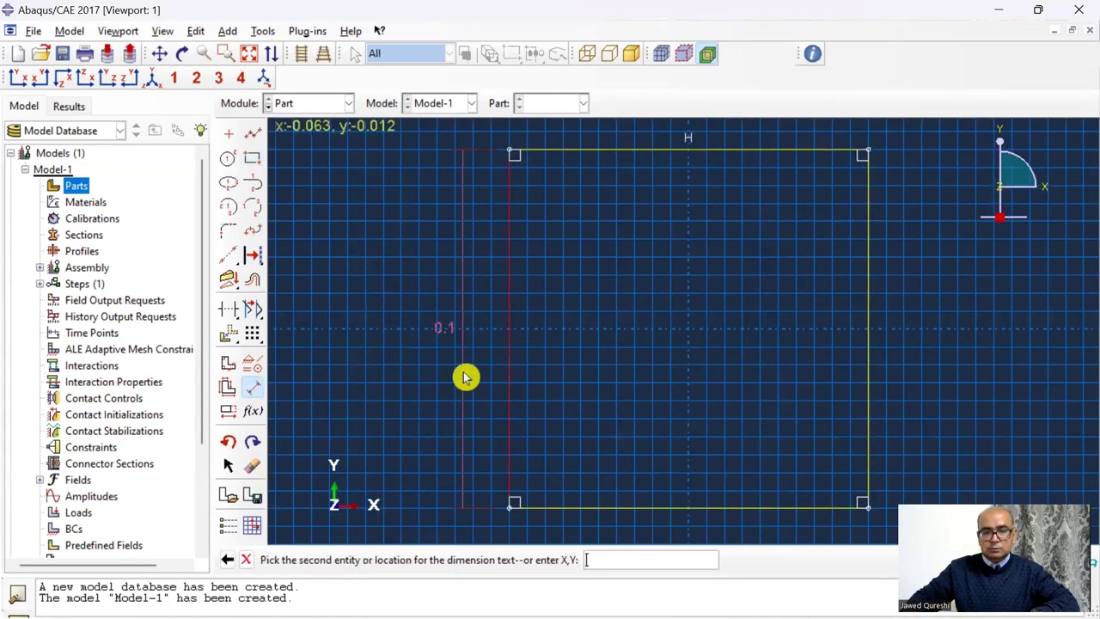
left_click(471, 376)
key("Return")
right_click(448, 349)
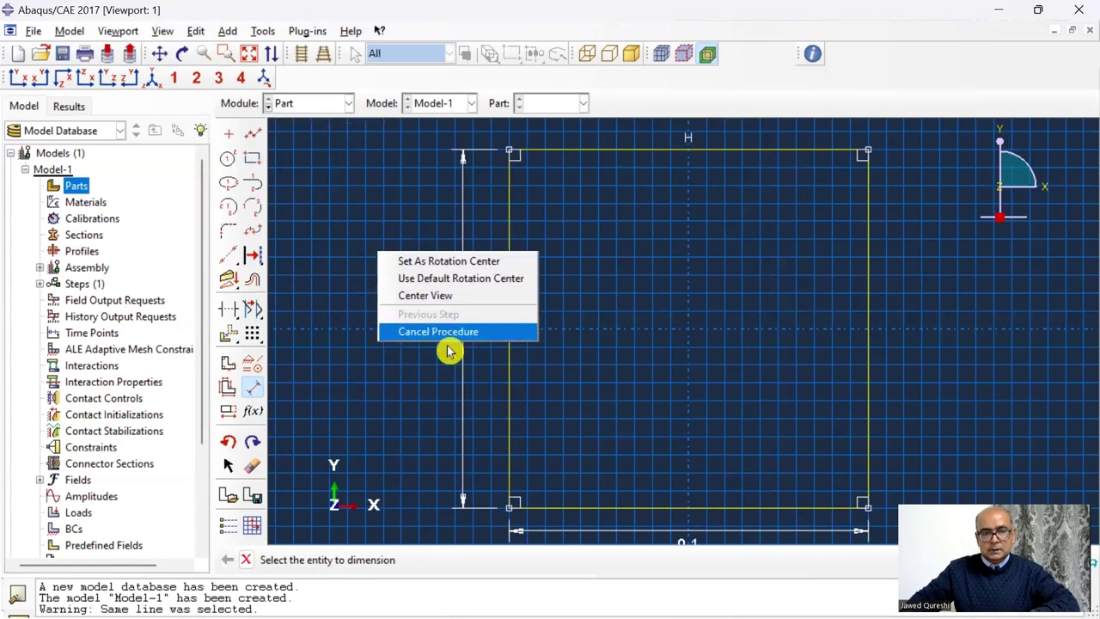
left_click(450, 331)
Finish the tube profile sketch and extrude the shell to a depth of 0.3.
left_click(467, 559)
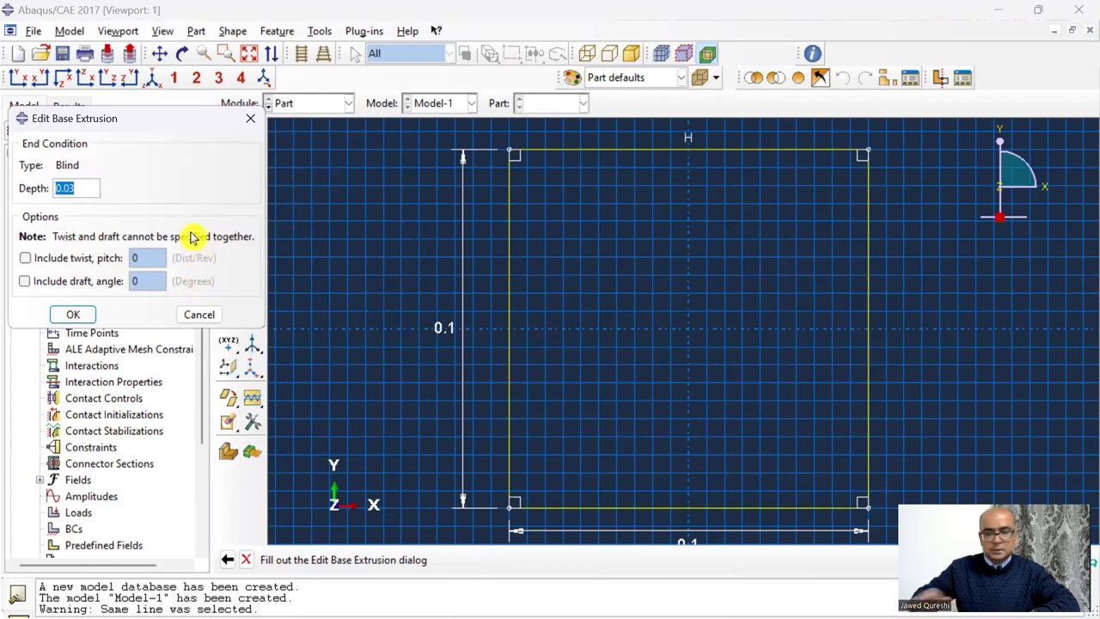
type("0.3")
key("Return")
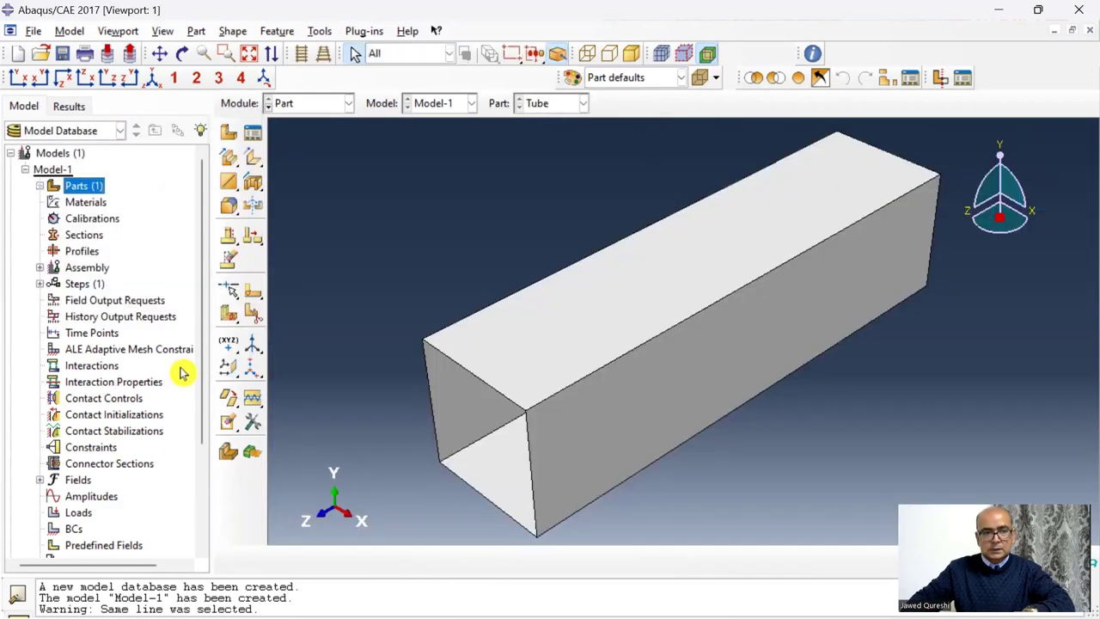
Create a 3D discrete rigid part named Plate with a planar shell base feature and an approximate size of 1.
double_click(93, 191)
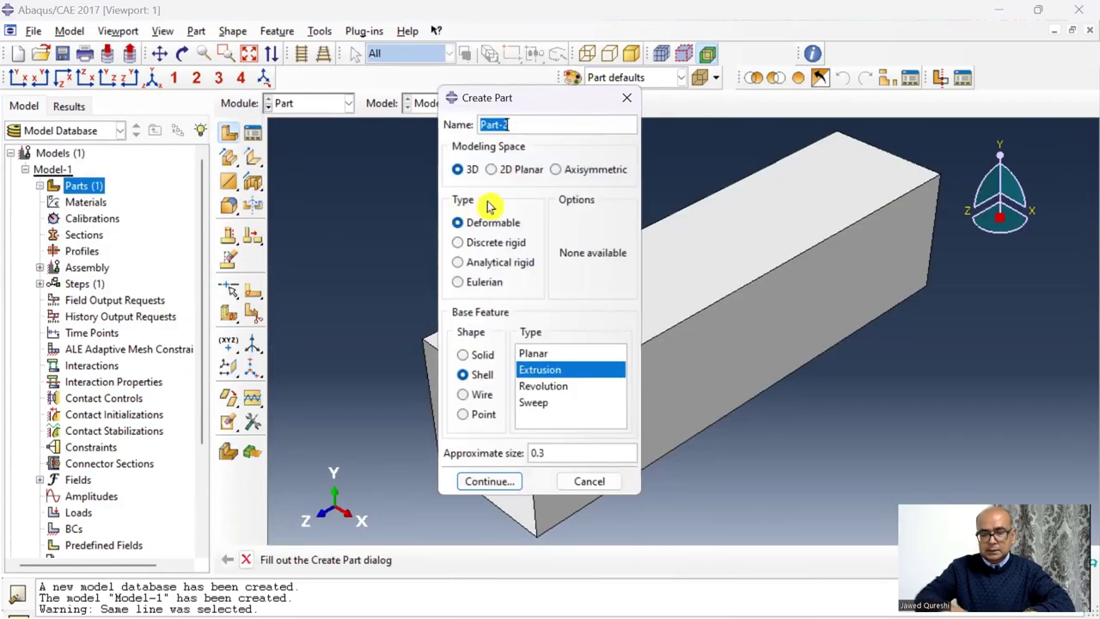
type("Plate")
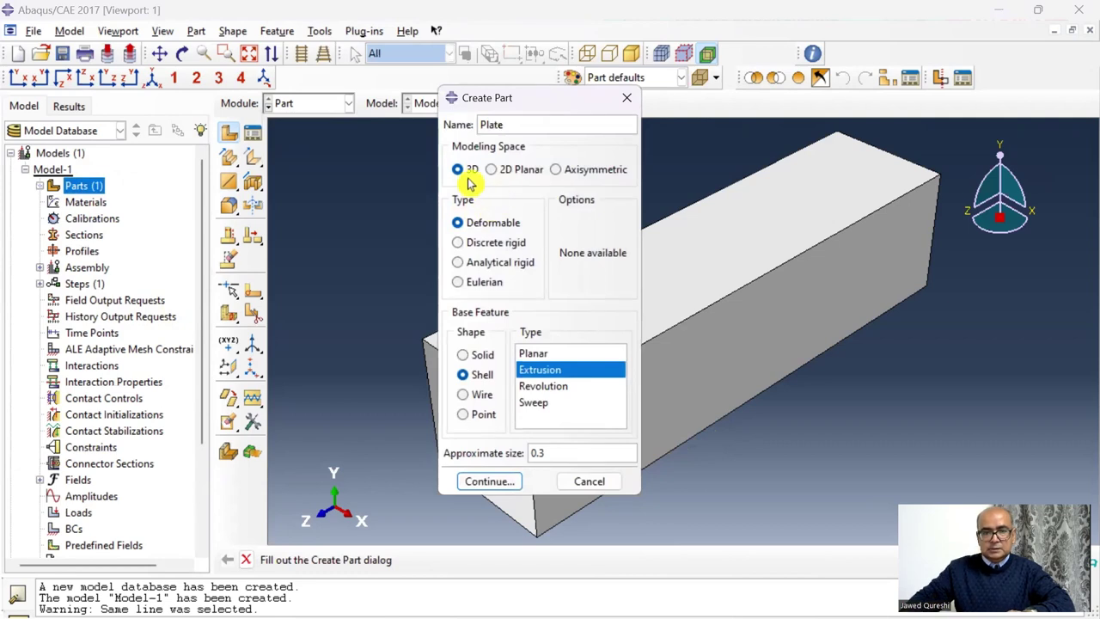
left_click(479, 247)
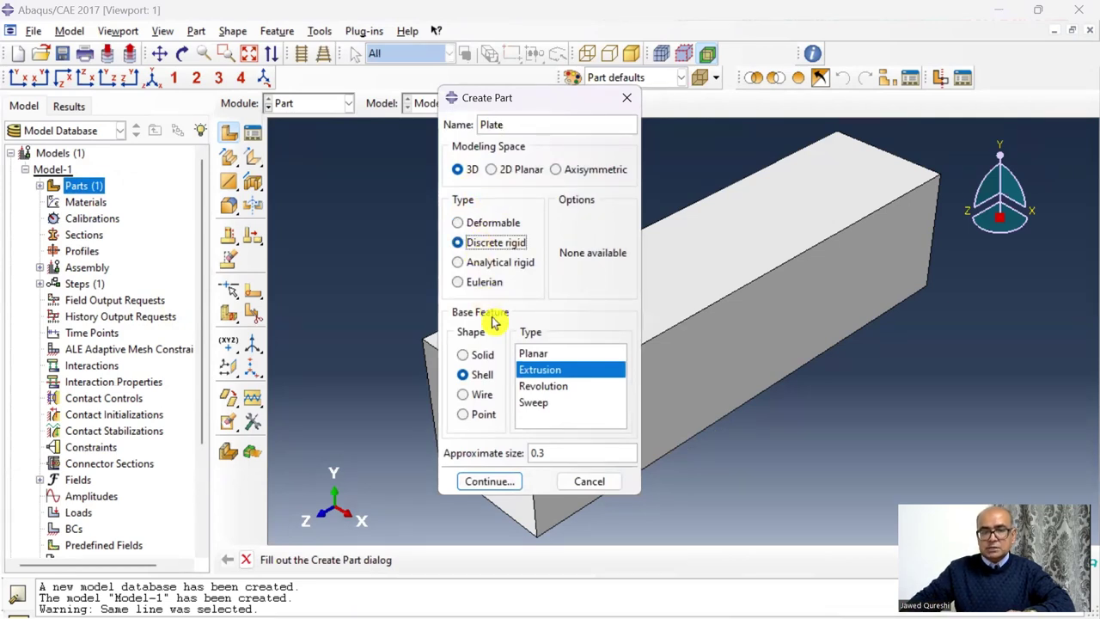
left_click(481, 375)
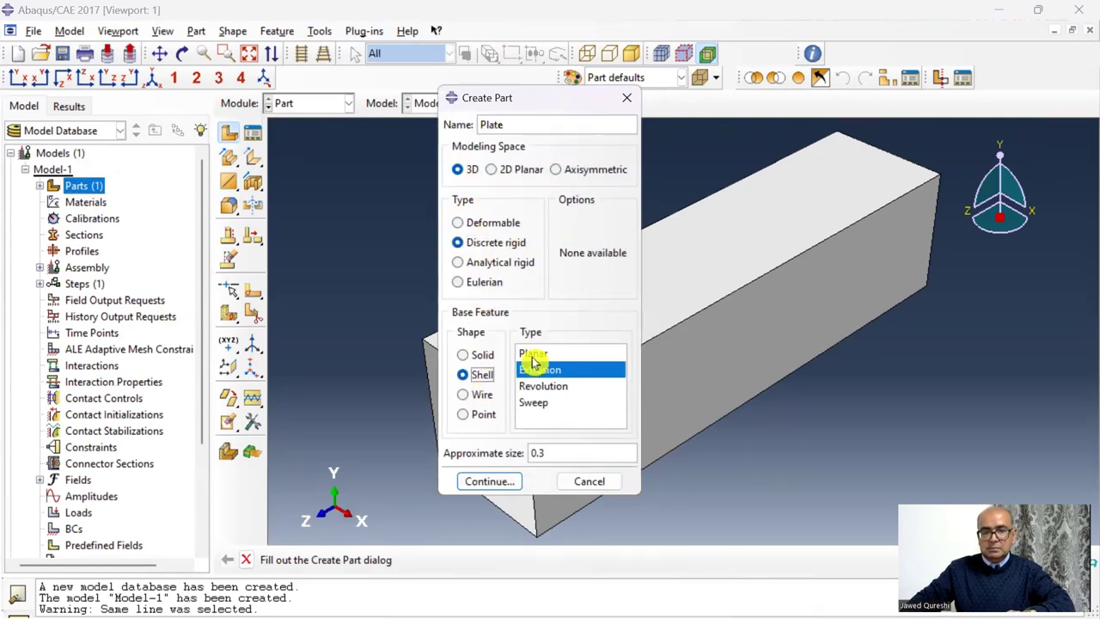
left_click(533, 356)
left_click_drag(555, 452, 508, 454)
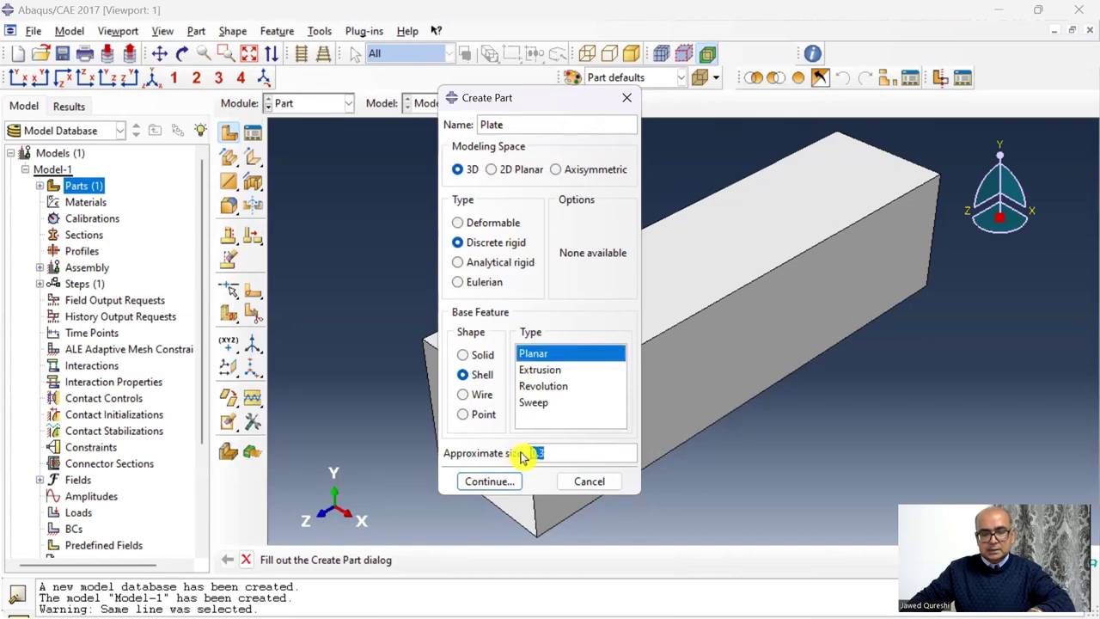
type("1")
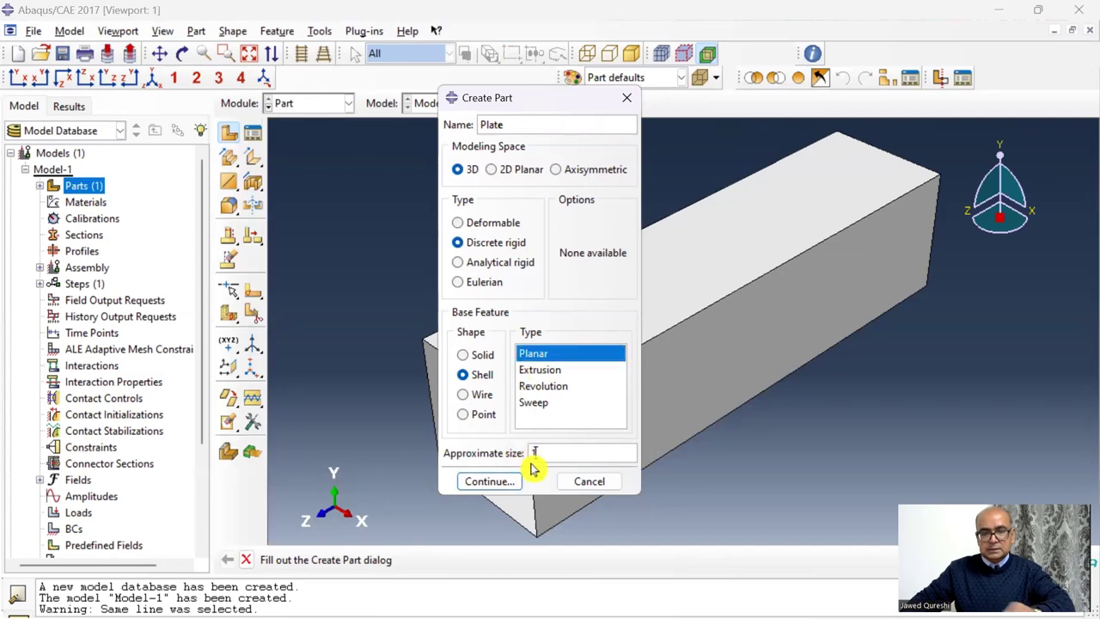
left_click(487, 482)
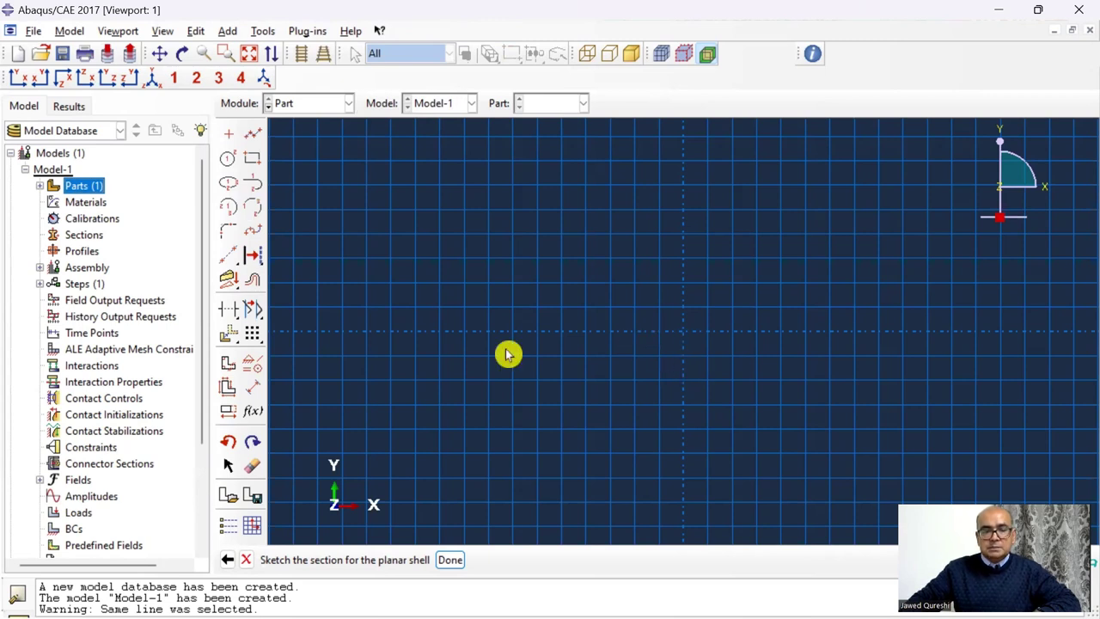
Sketch the plate as a rectangle from -0.1,-0.1 to 0.1,0.1 and finish the planar shell.
left_click(252, 158)
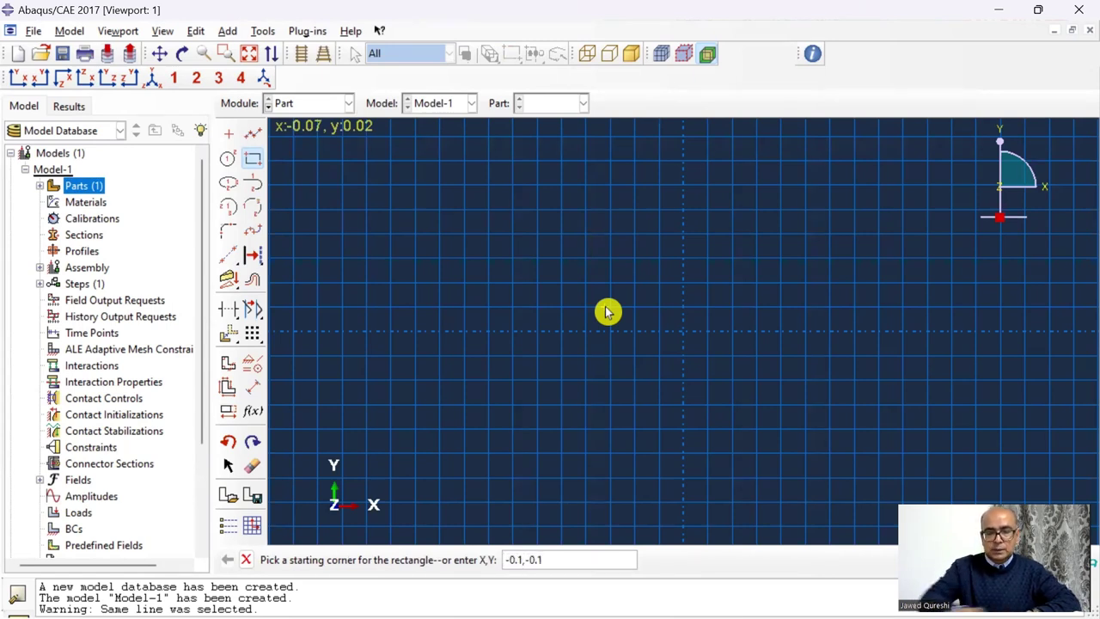
left_click(607, 312)
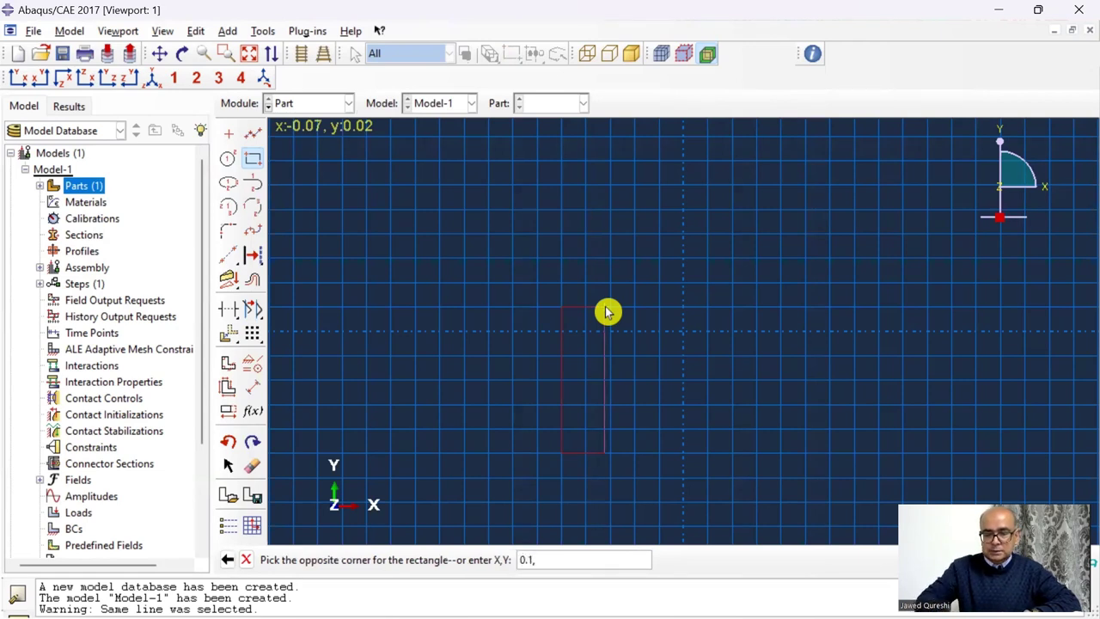
key("Return")
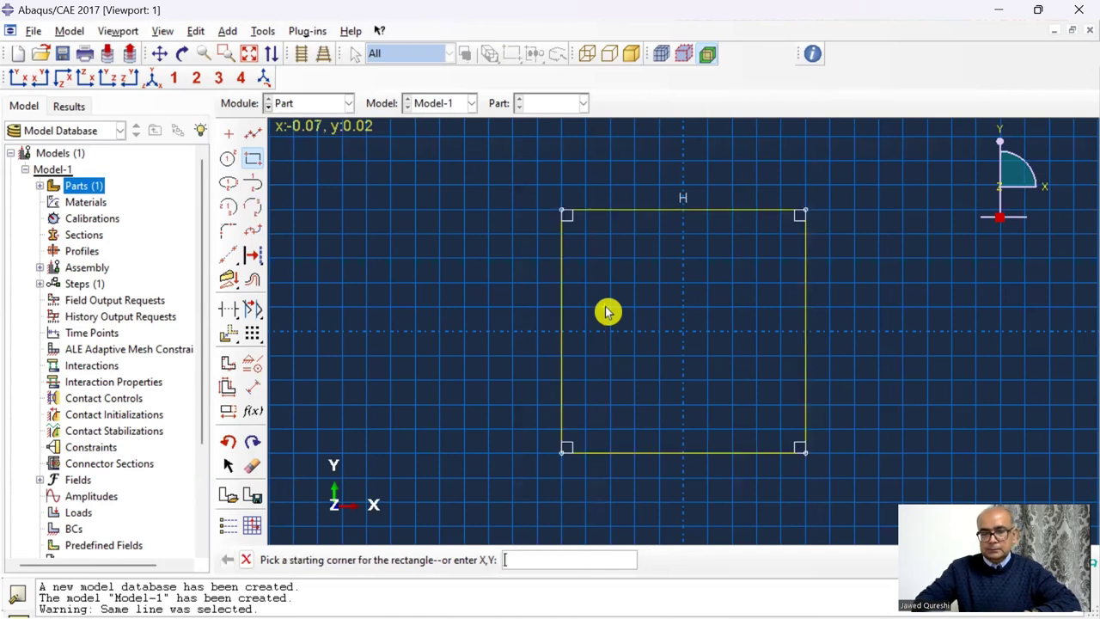
right_click(419, 322)
left_click(466, 410)
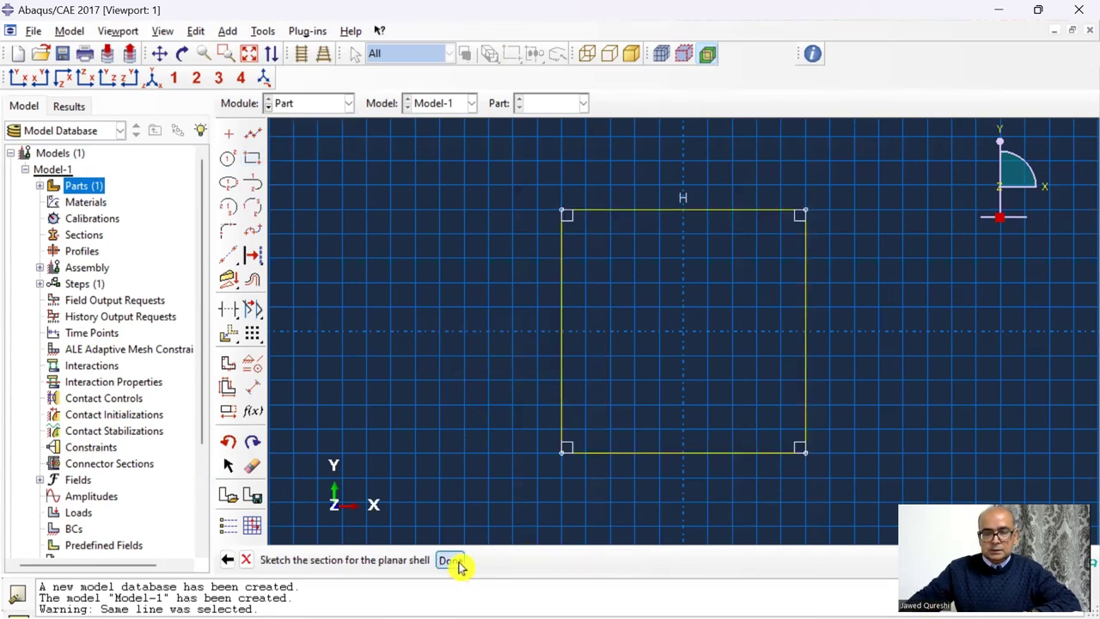
left_click(451, 560)
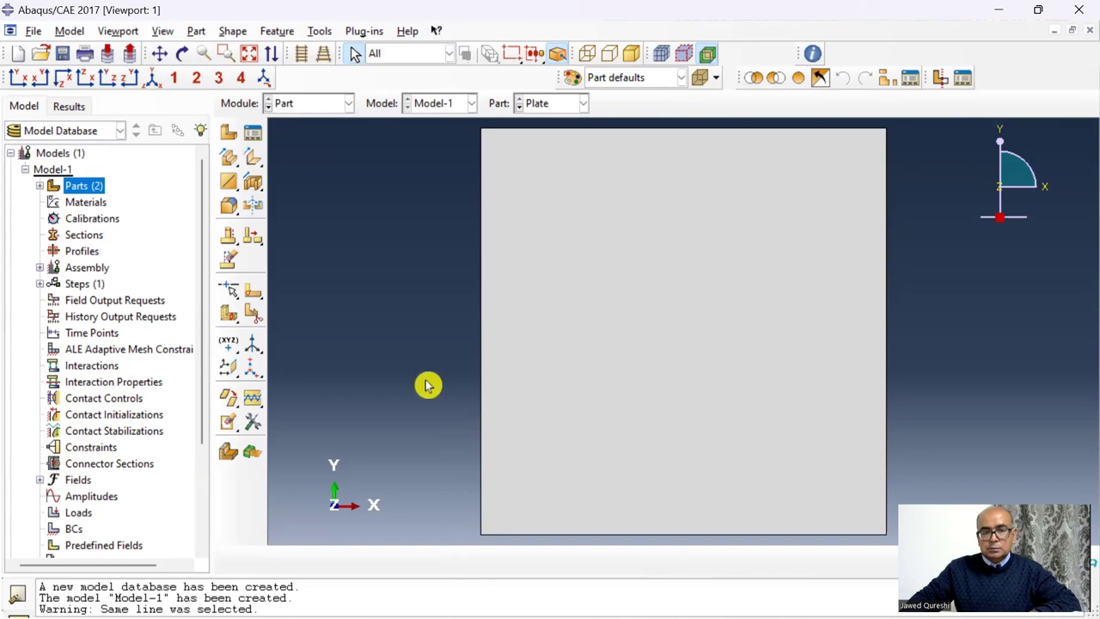
Add a reference point to the rigid plate at its centre, on the origin.
left_click(324, 31)
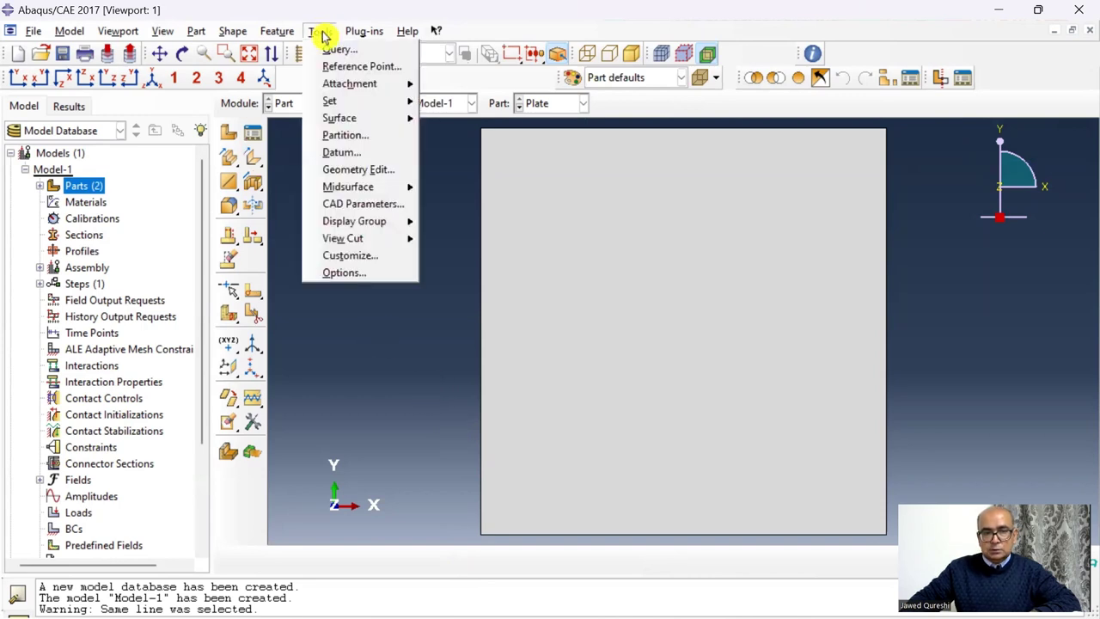
left_click(352, 66)
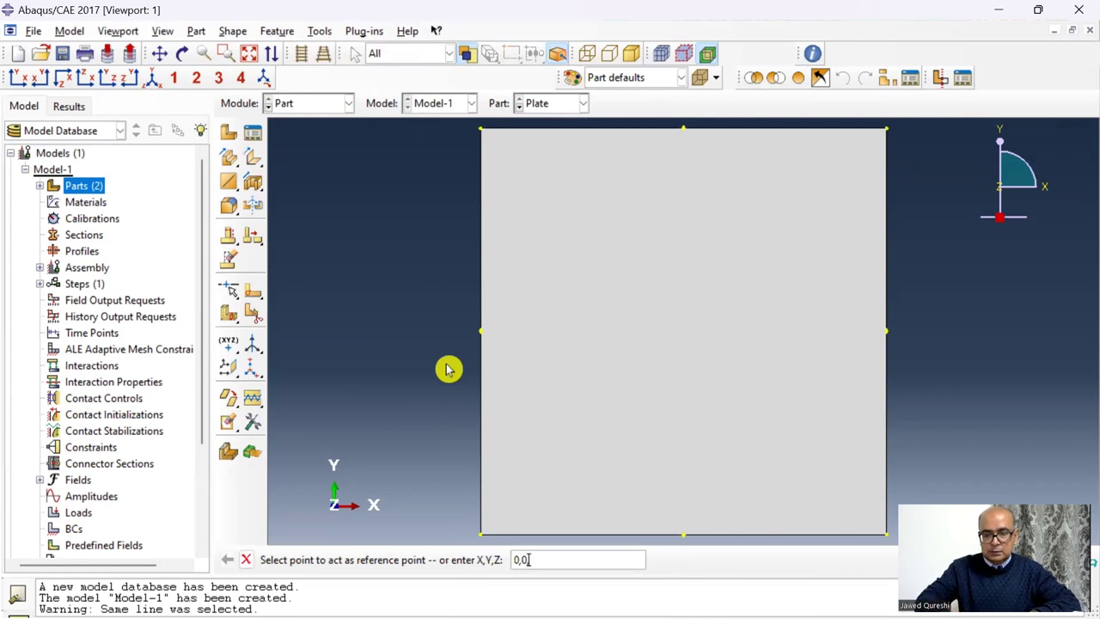
key("Return")
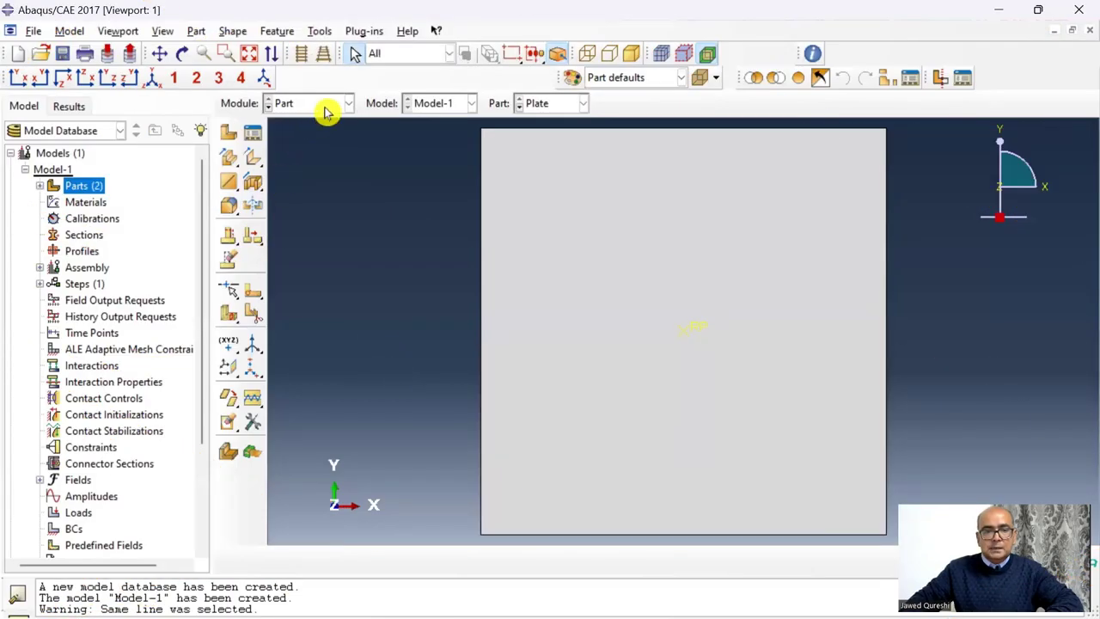
Switch to the Property module and start a new material named Steel.
left_click(326, 106)
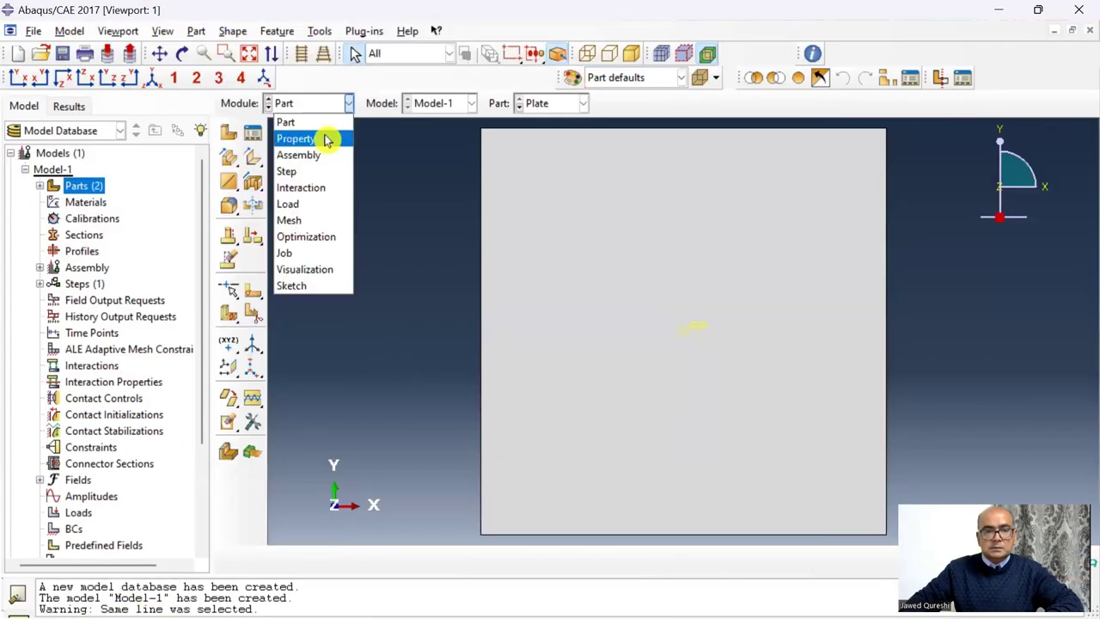
left_click(325, 139)
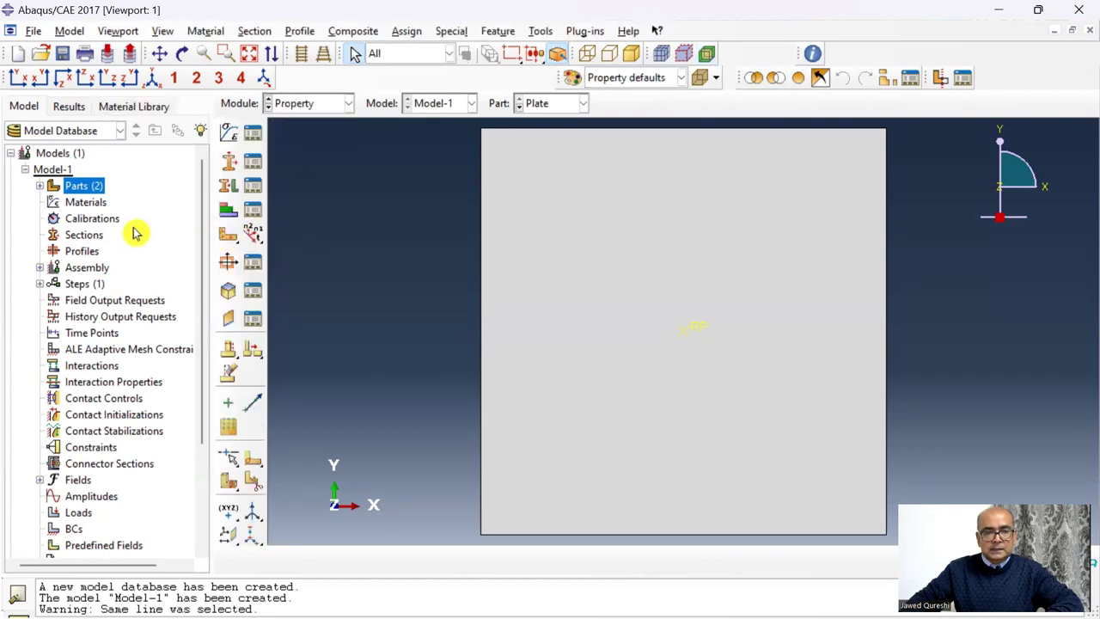
double_click(85, 203)
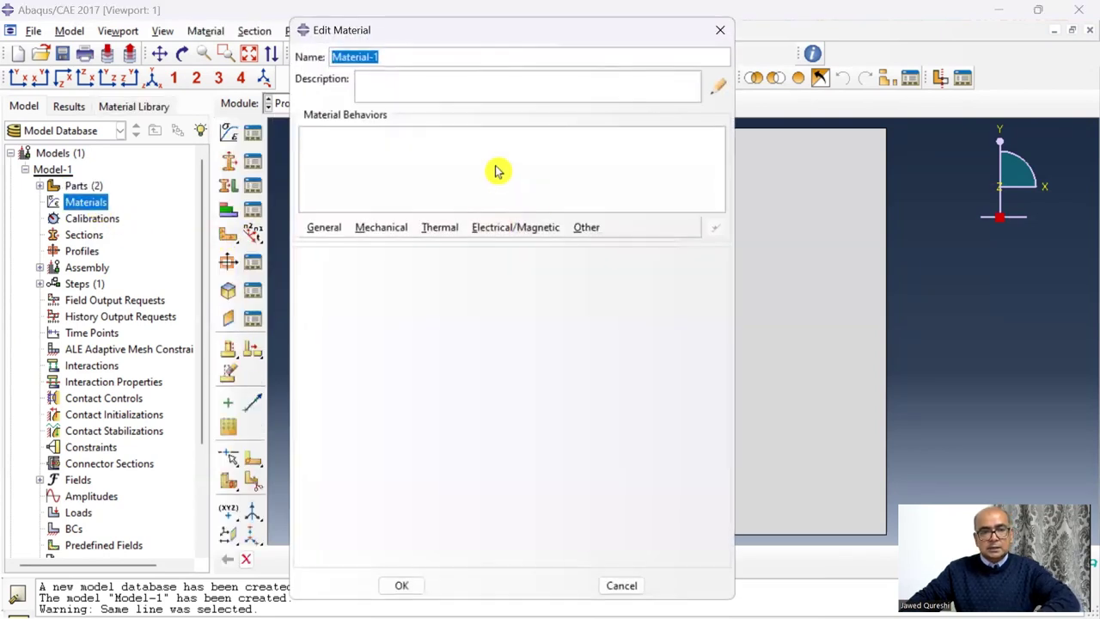
type("s")
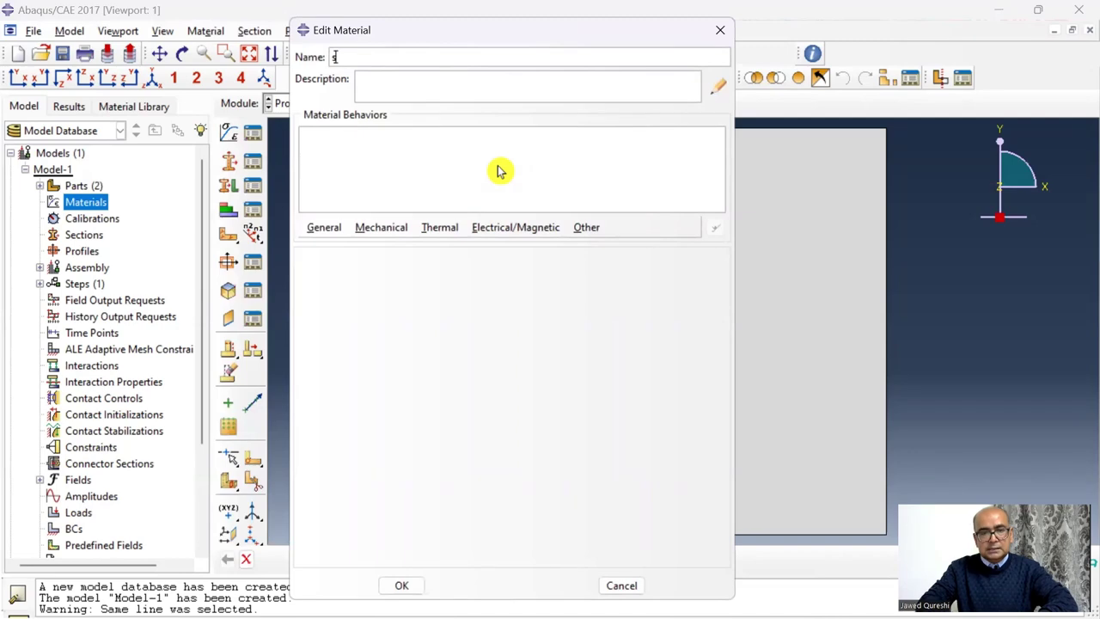
type("teel")
Copy Young's modulus from the Excel steel property sheet and define isotropic elasticity for Steel with modulus 2.07E+11 and Poisson's ratio 0.3.
left_click(663, 599)
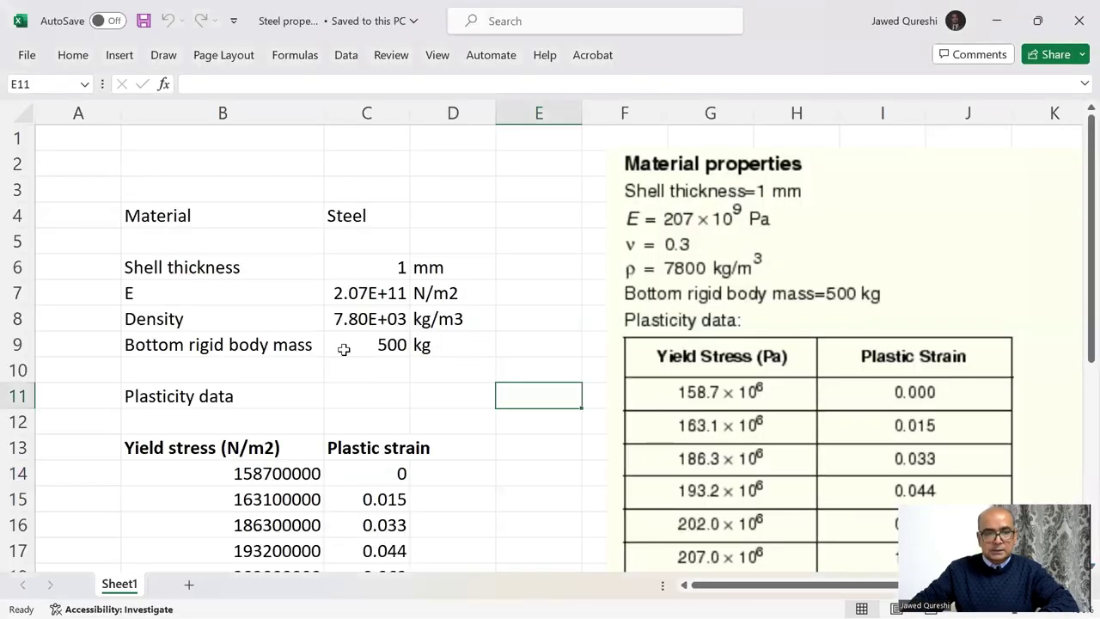
key("alt+Tab")
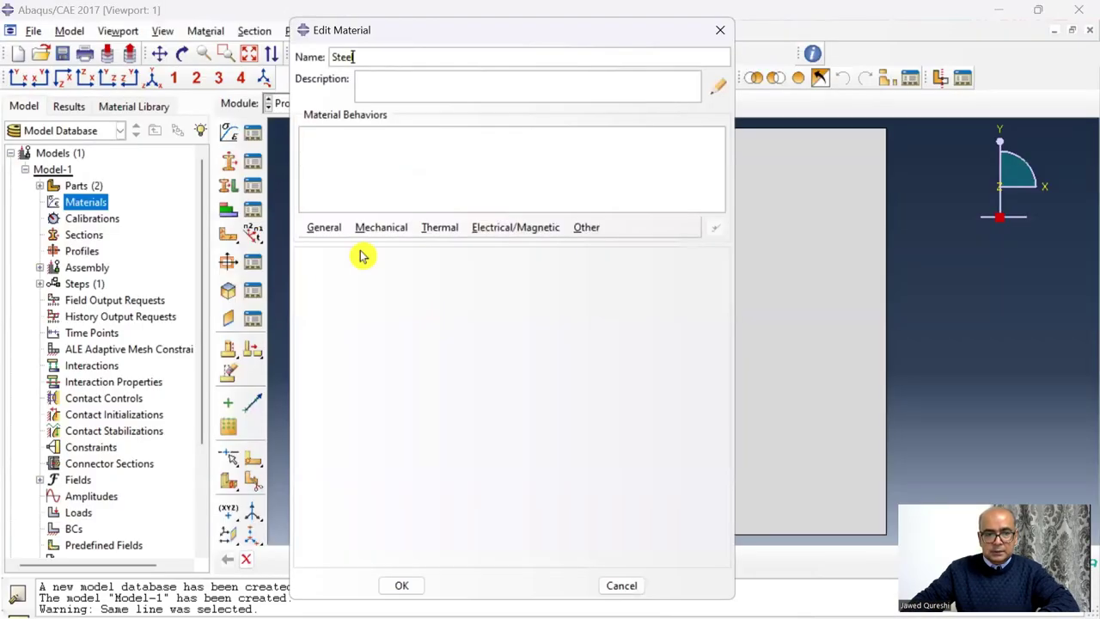
left_click(382, 227)
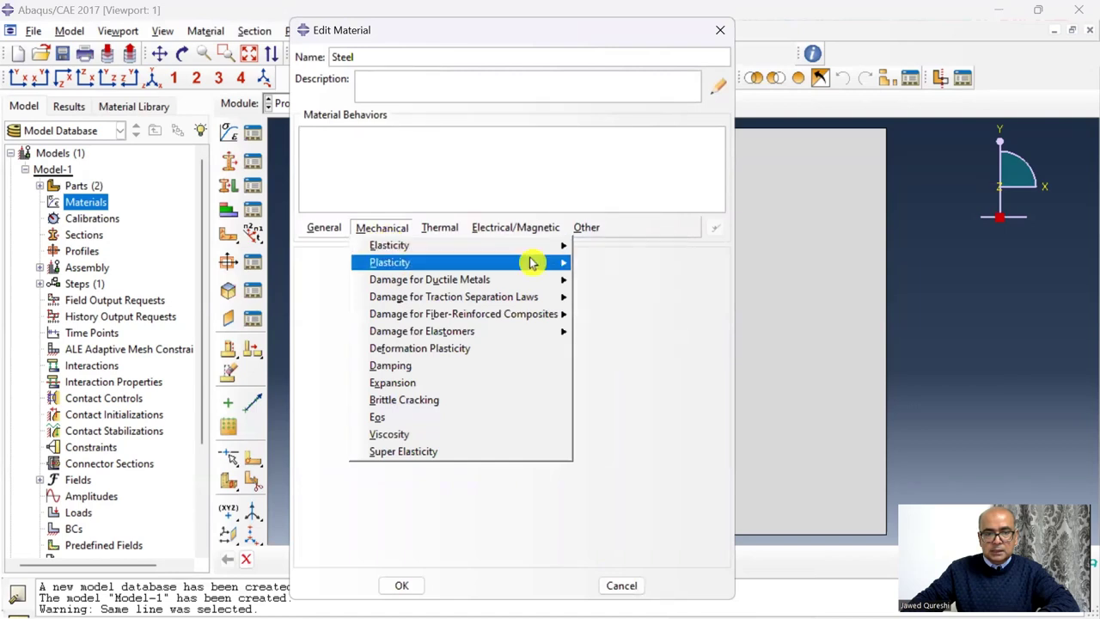
left_click(601, 246)
left_click(368, 464)
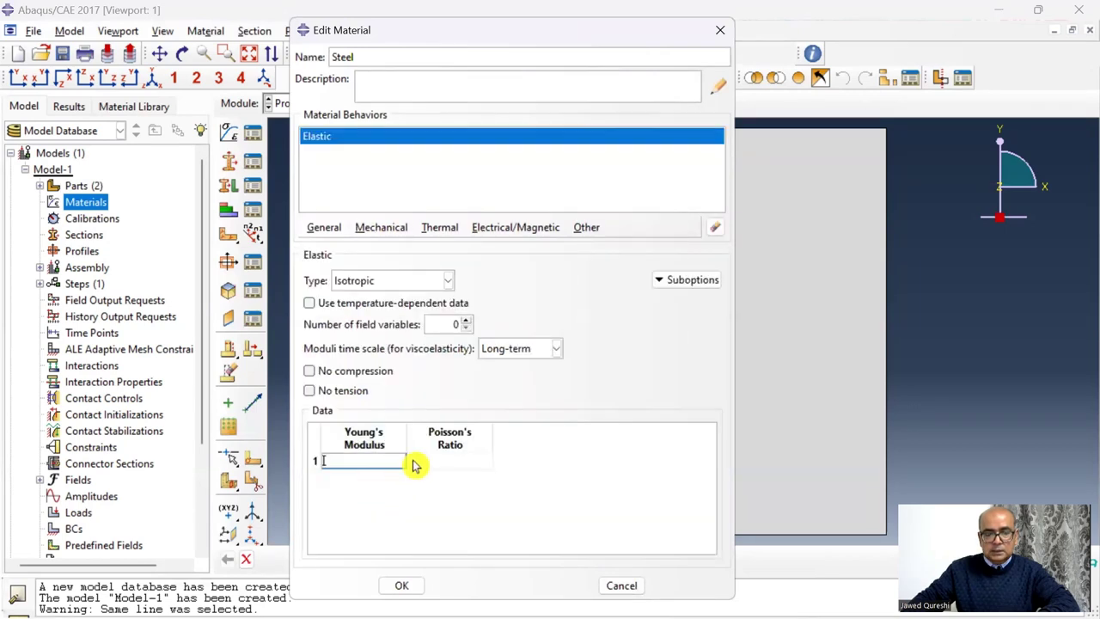
type("2.07E+11")
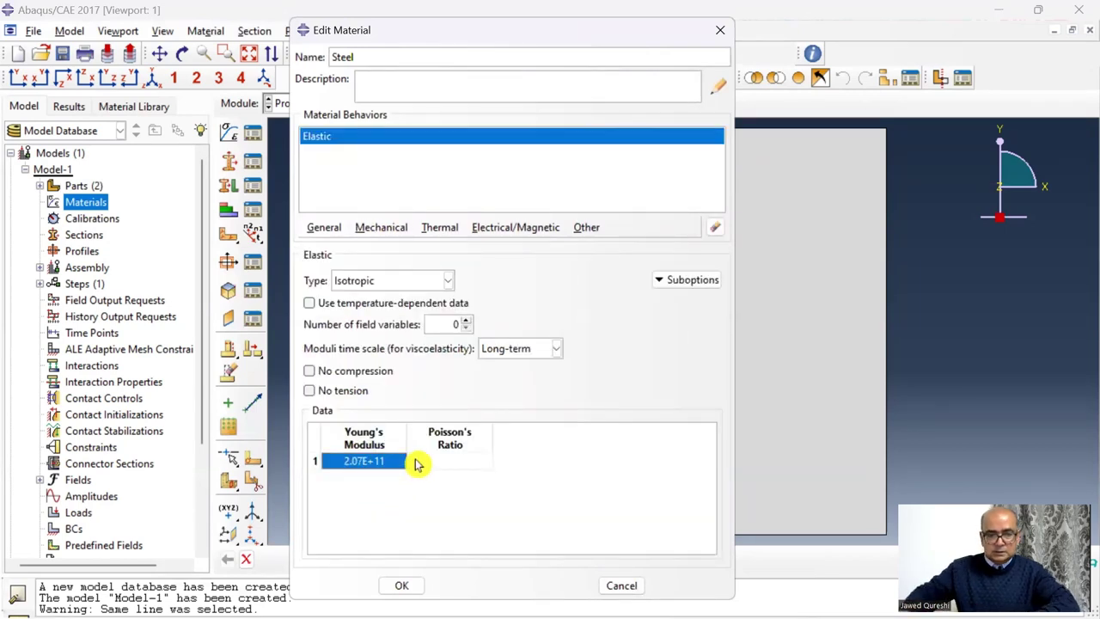
left_click(461, 459)
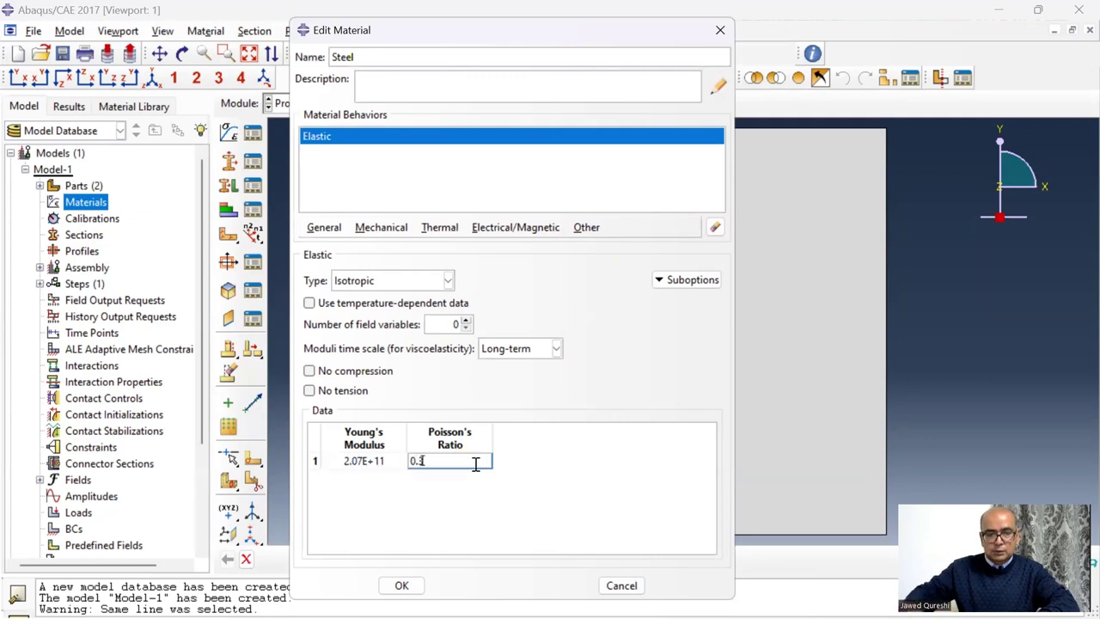
type("0.3")
left_click(442, 483)
Add a uniform mass density of 7800 to the Steel material.
left_click(323, 227)
left_click(339, 245)
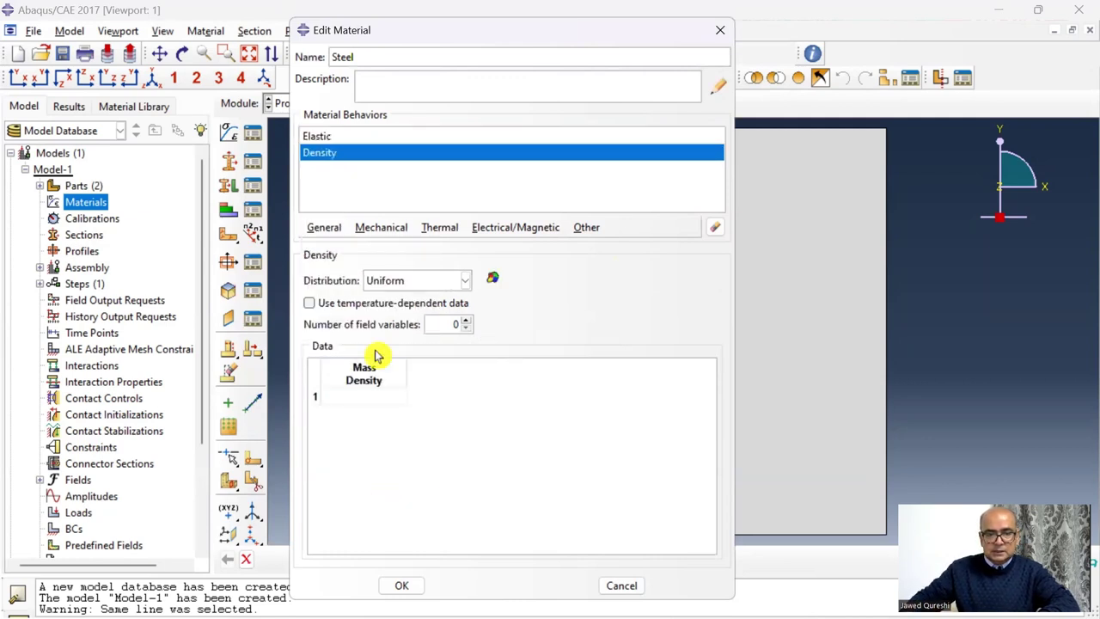
left_click(378, 395)
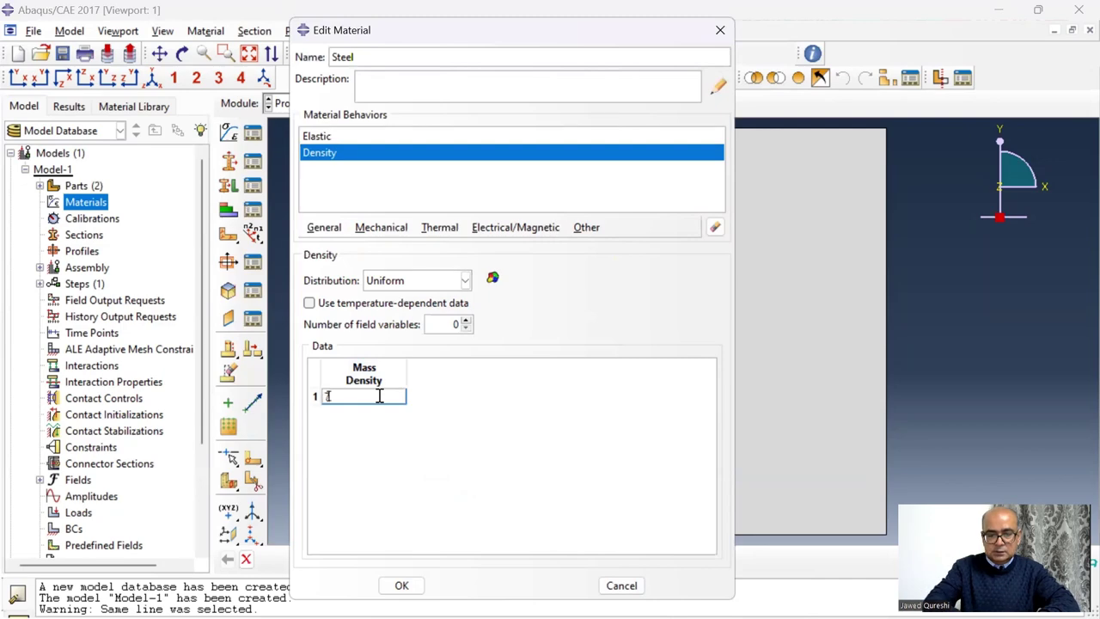
type("7800")
key("Return")
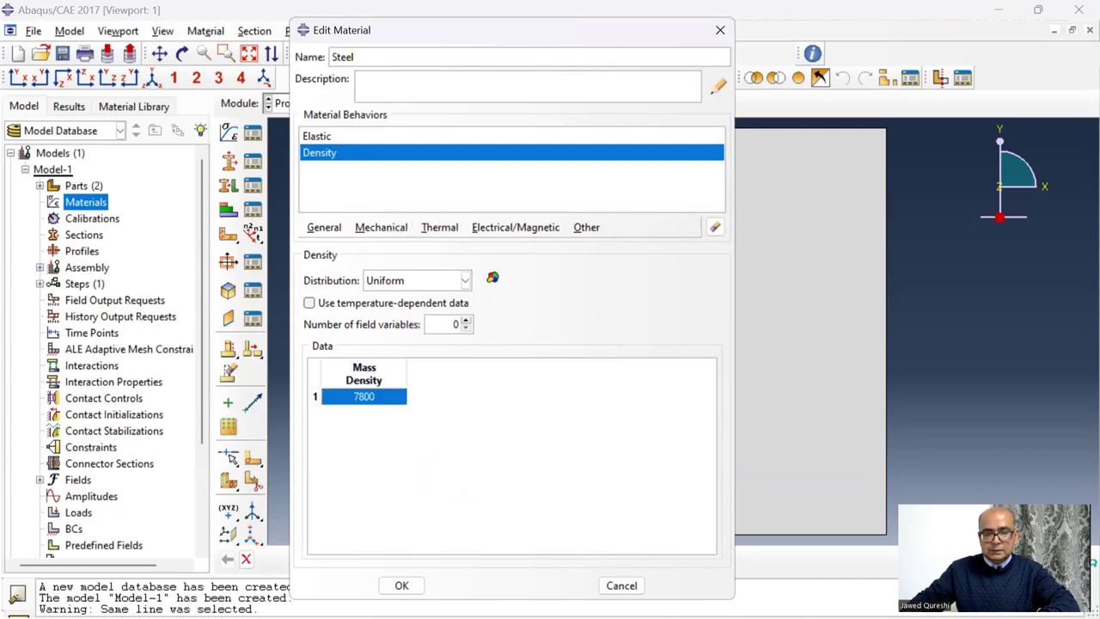
Copy the yield stress and plastic strain table from the Excel sheet into Steel as isotropic plasticity data and save the material.
left_click(658, 602)
scroll(282, 317, "down", 2)
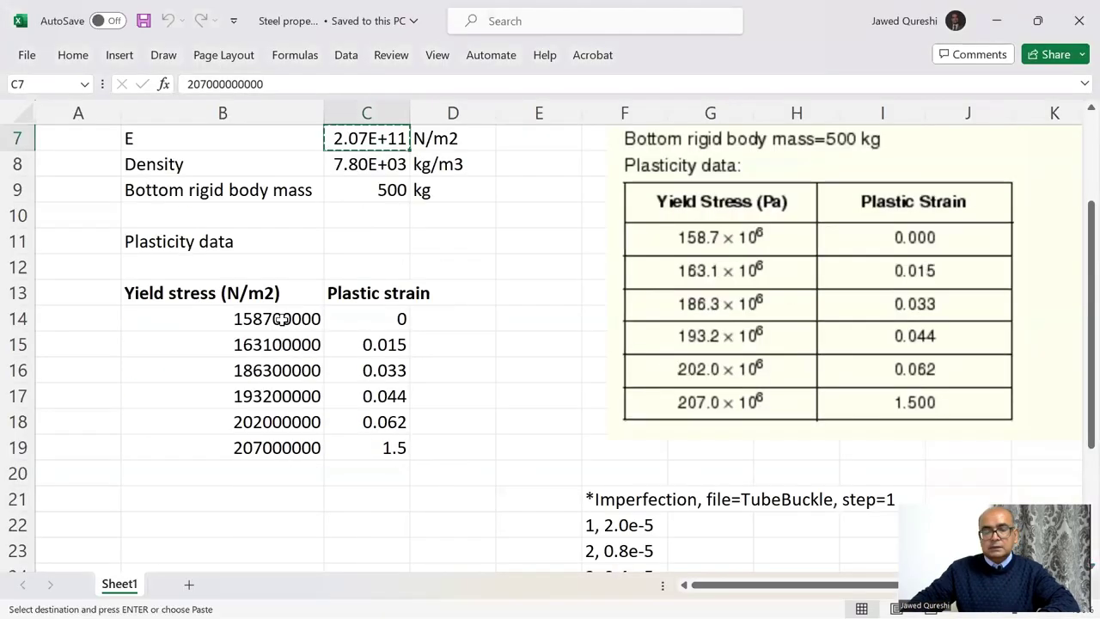
left_click_drag(282, 318, 375, 448)
right_click(375, 447)
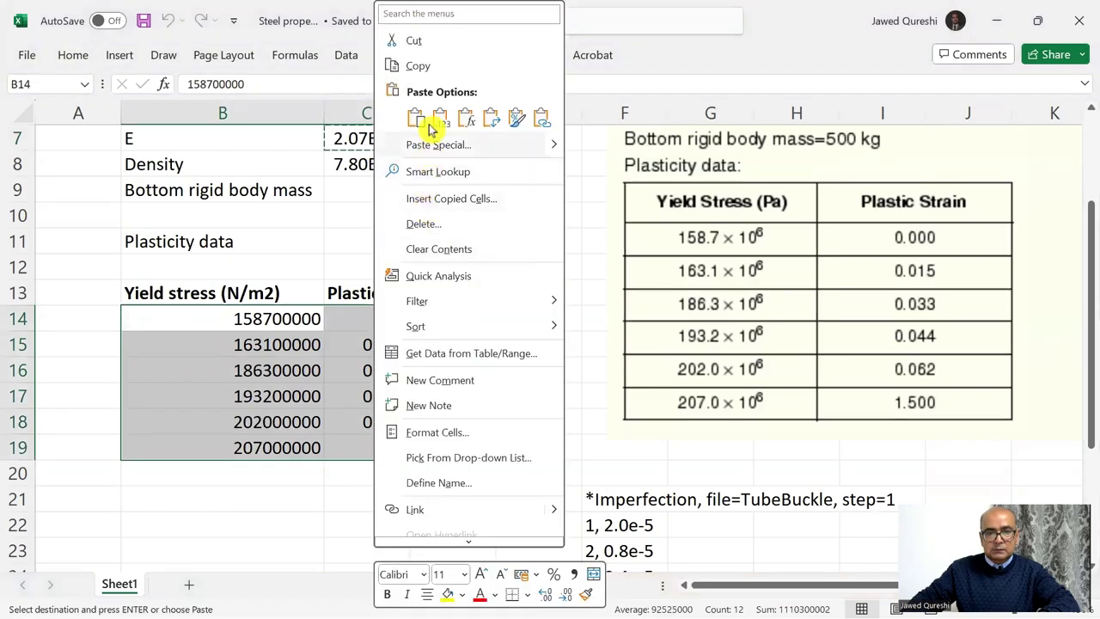
left_click(441, 67)
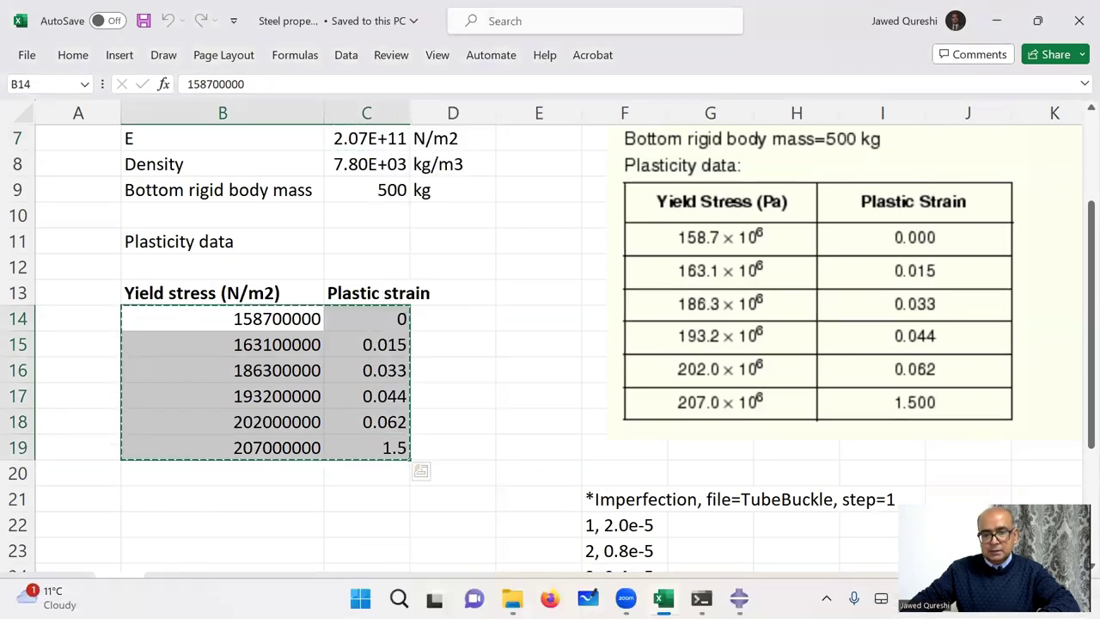
left_click(739, 598)
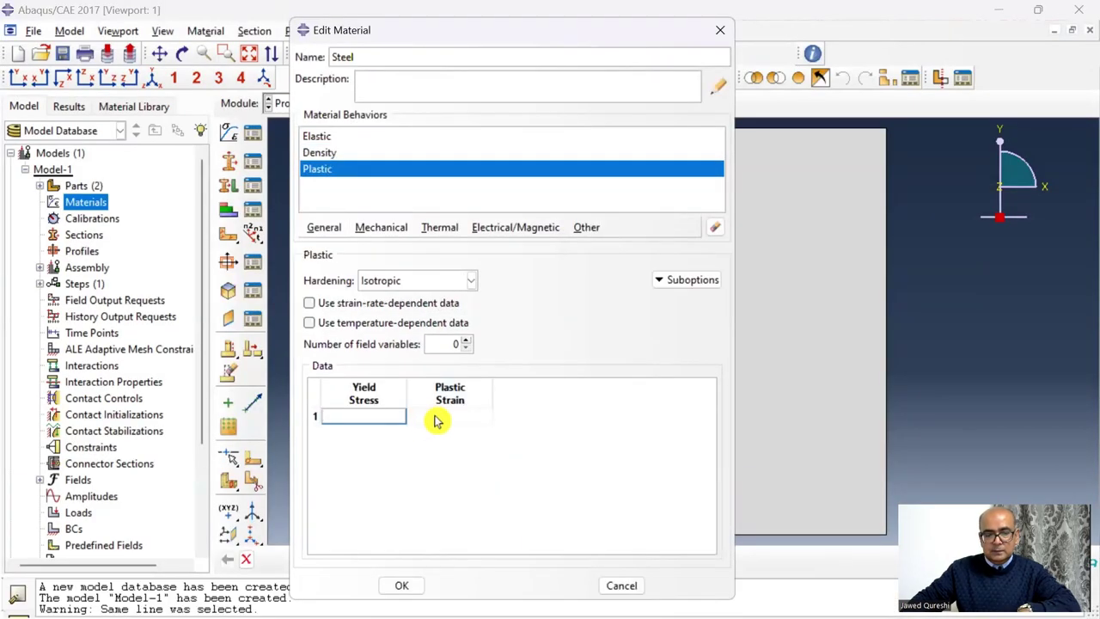
key("ctrl+v")
left_click(404, 584)
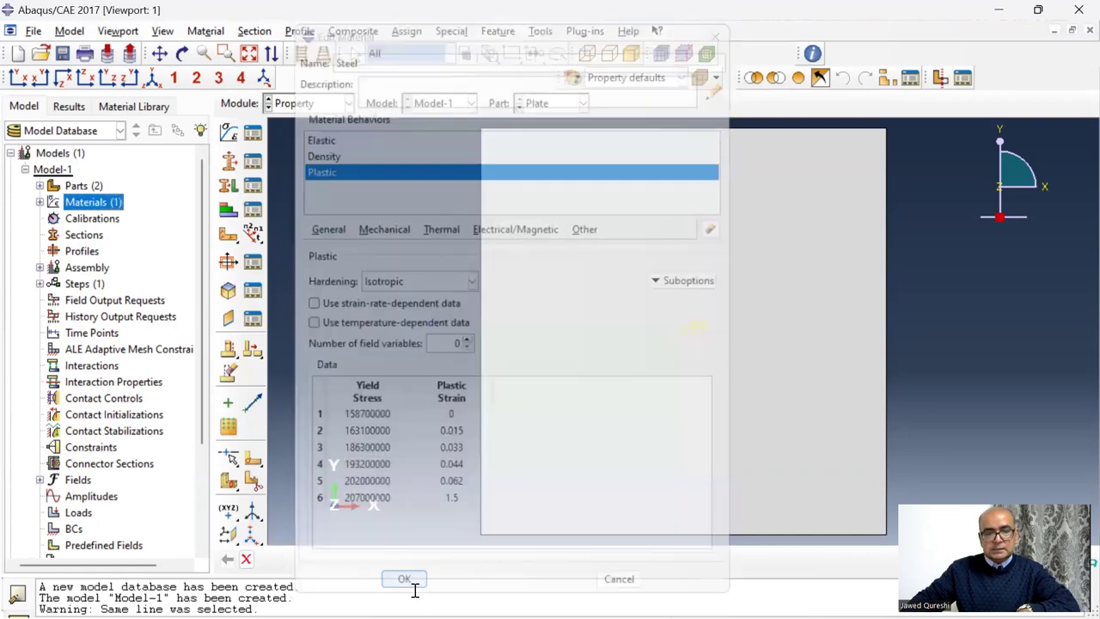
Create a homogeneous shell section named TubeSection with thickness 0.001 and material Steel.
double_click(96, 237)
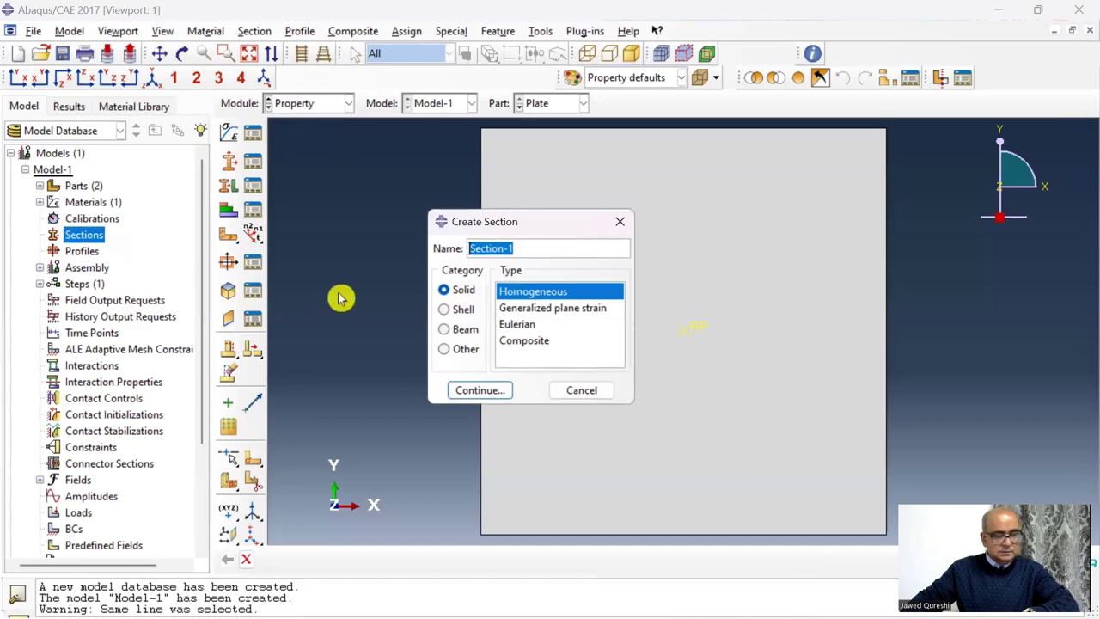
key("BackSpace")
type("Tube")
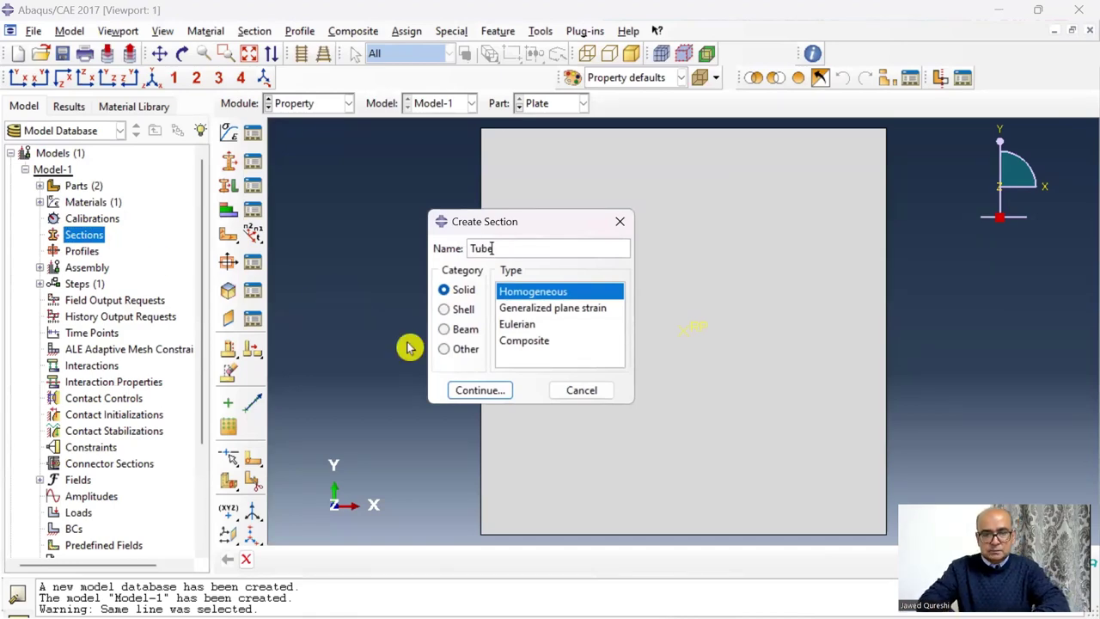
type("Section")
left_click(443, 309)
left_click(491, 389)
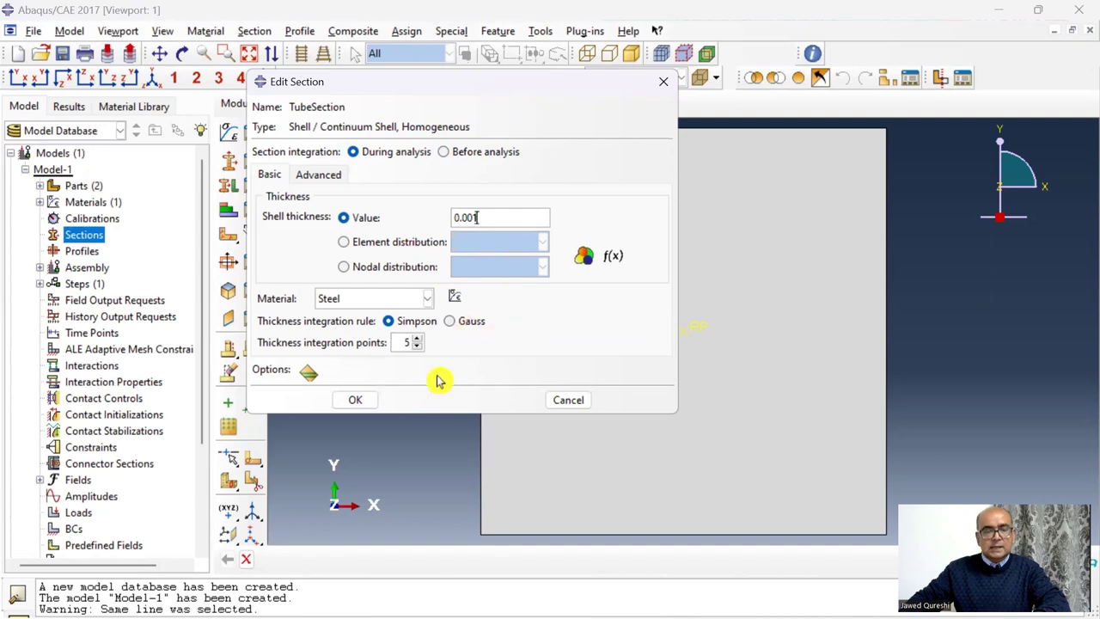
left_click(367, 400)
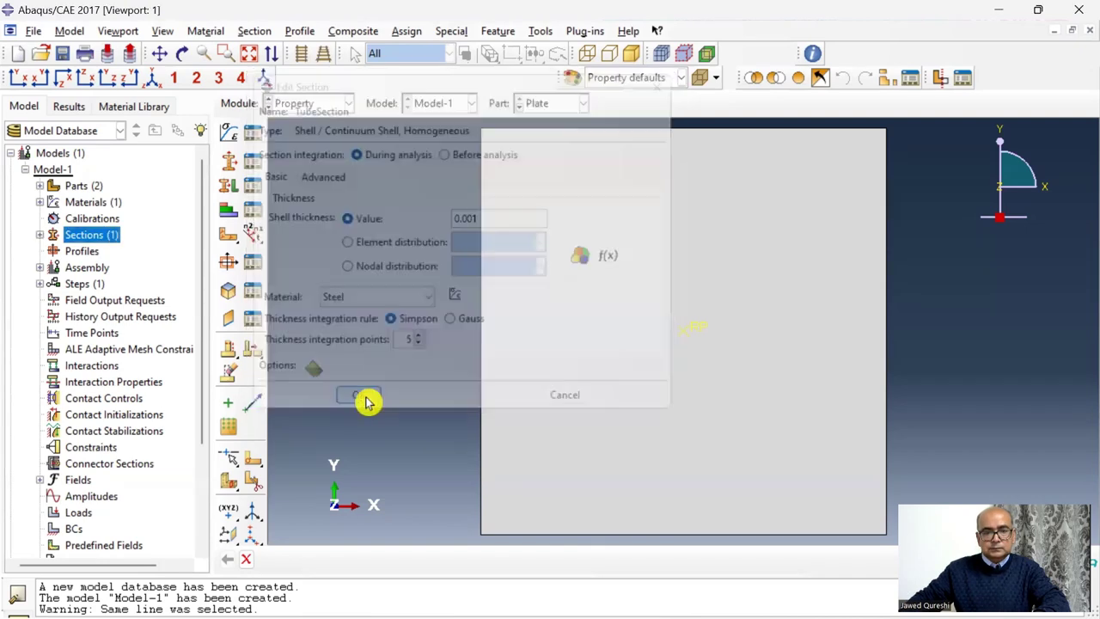
Assign TubeSection to the whole Tube part, defining the shell offset by a specified ratio of 0.
left_click(39, 234)
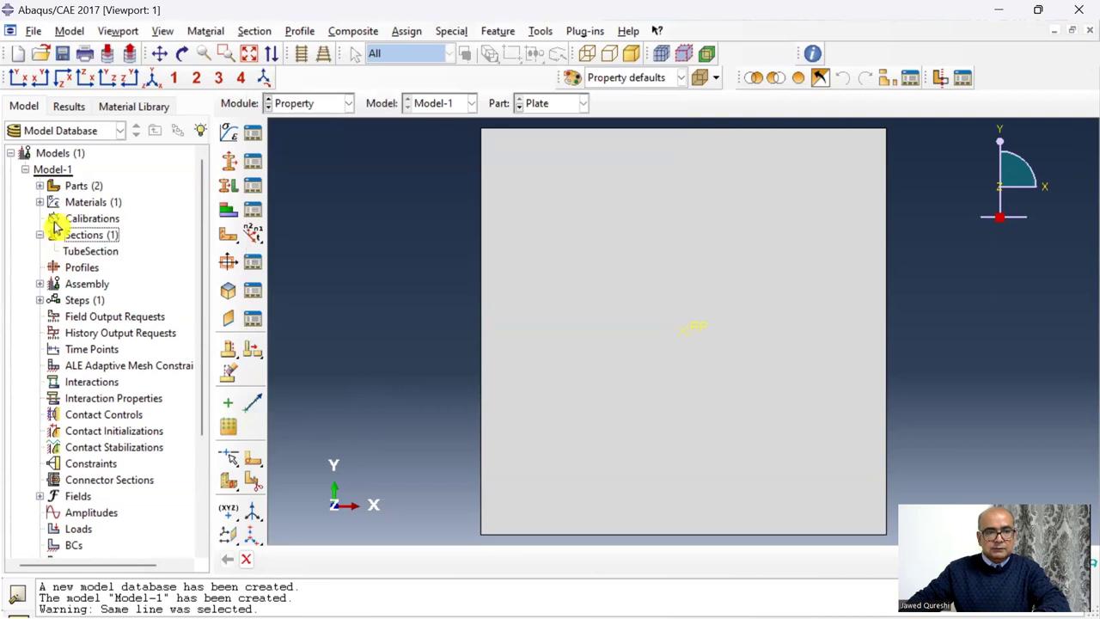
left_click(39, 187)
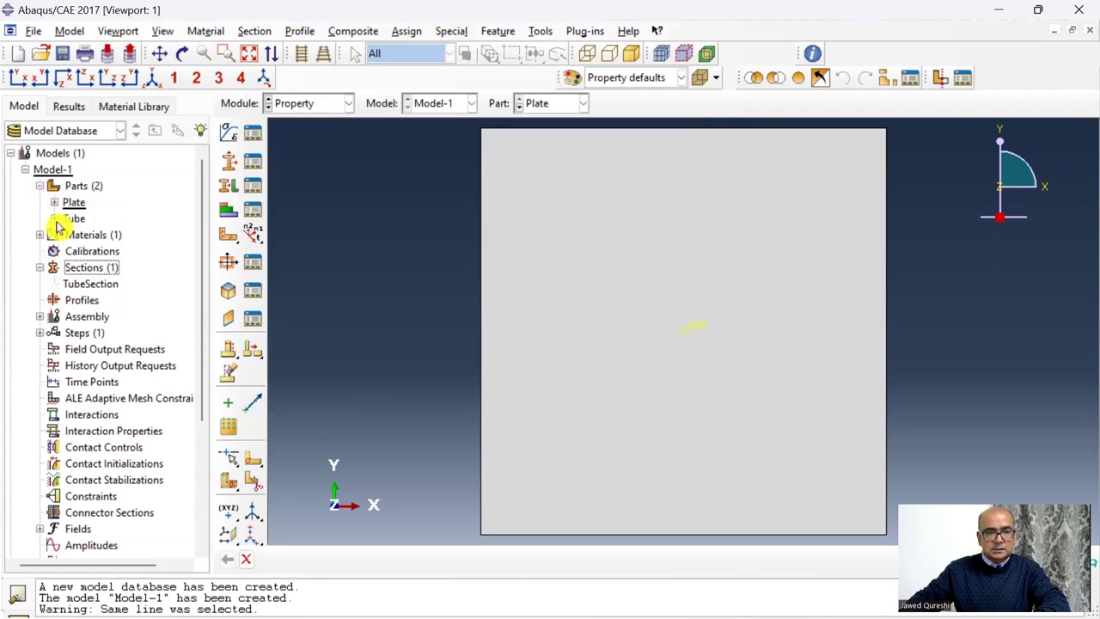
left_click(55, 218)
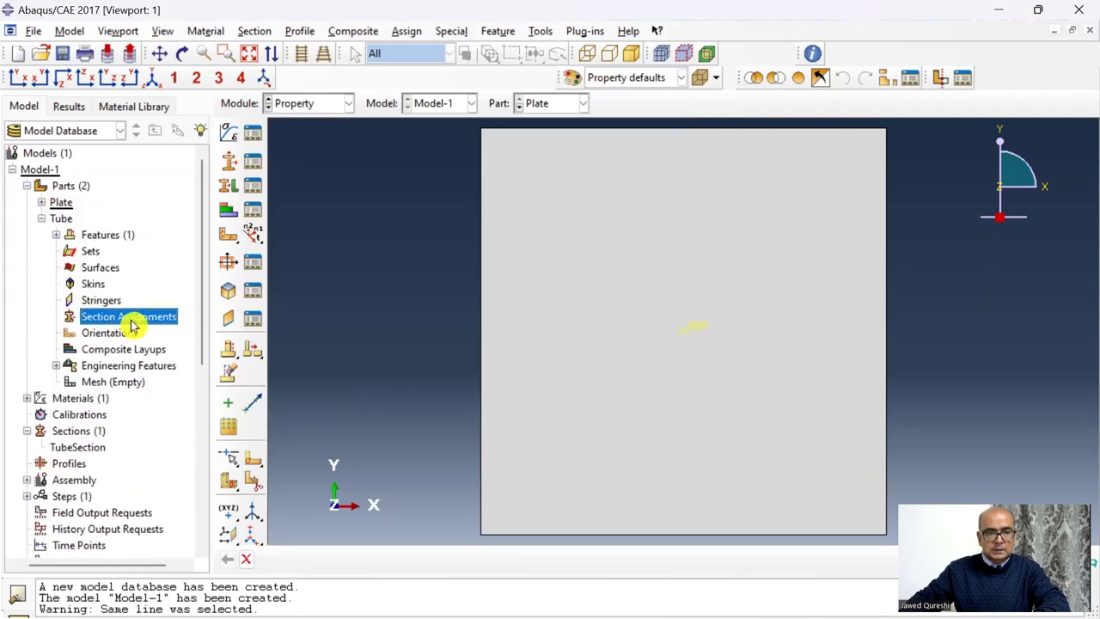
double_click(131, 317)
left_click(633, 461)
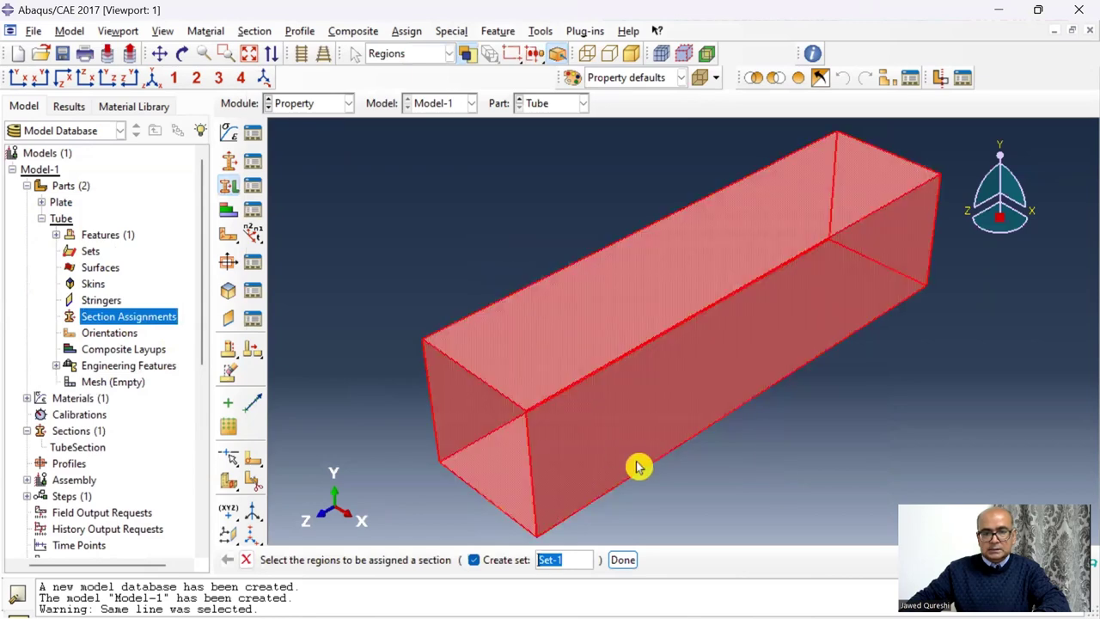
left_click(632, 562)
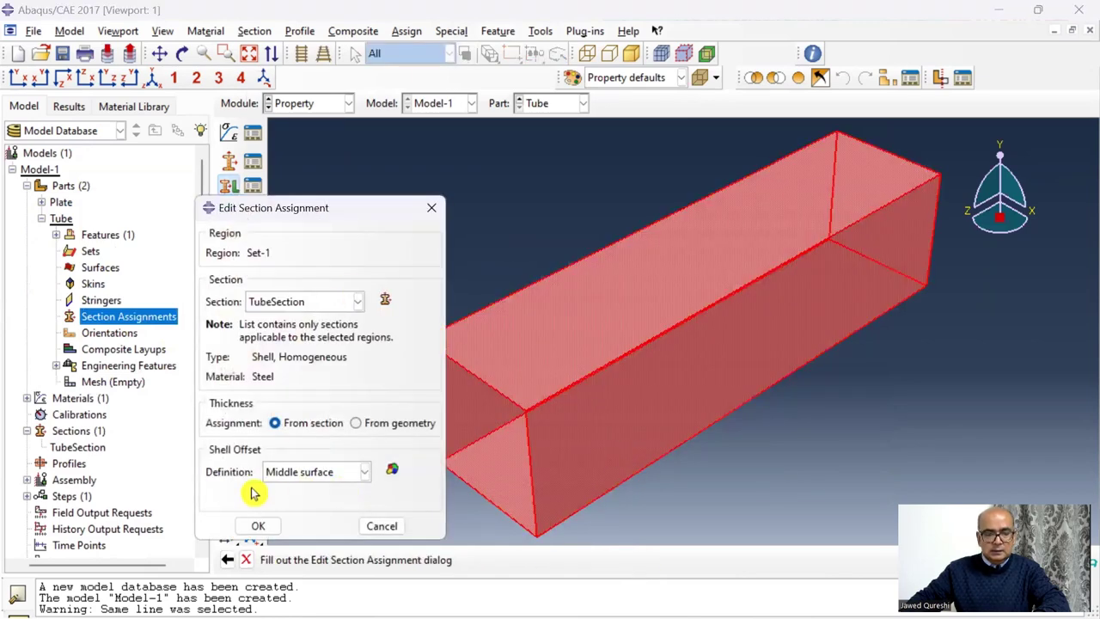
left_click(361, 472)
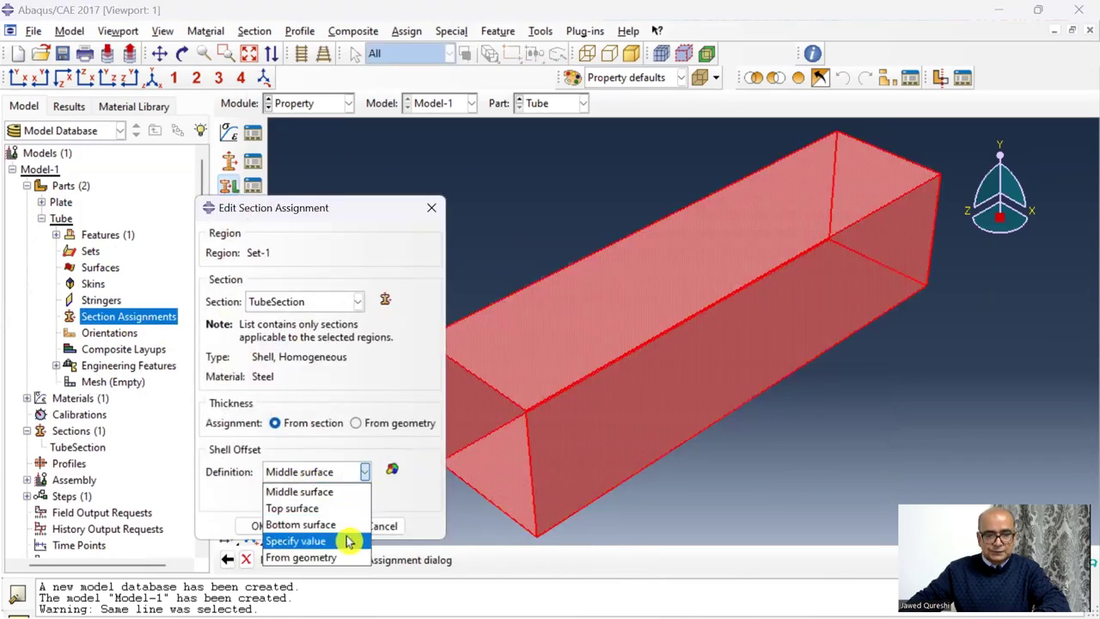
left_click(348, 539)
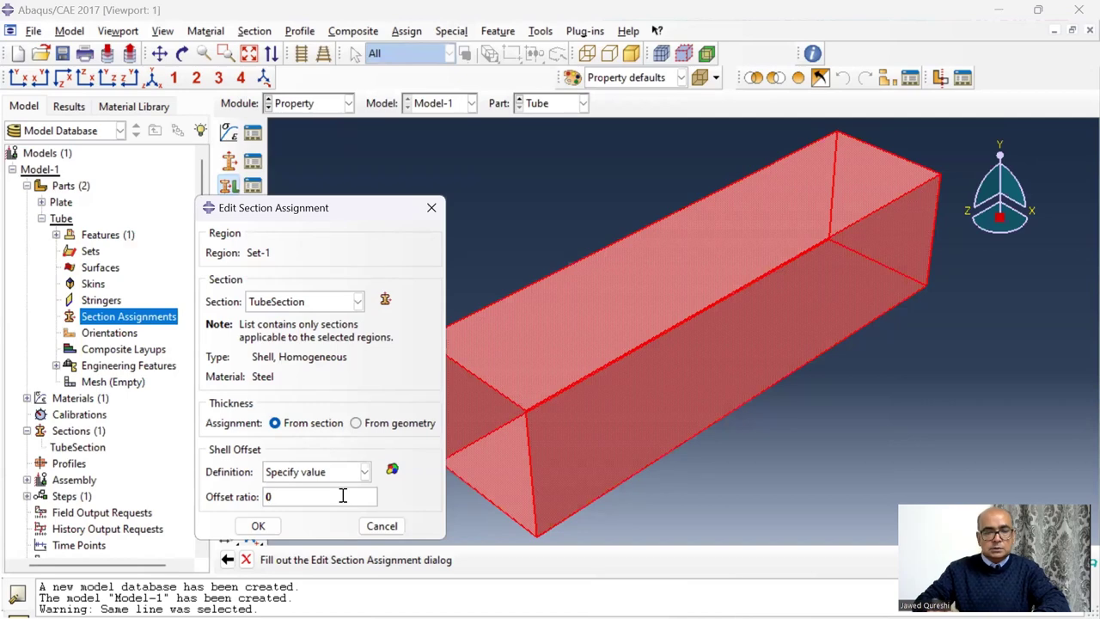
left_click(257, 525)
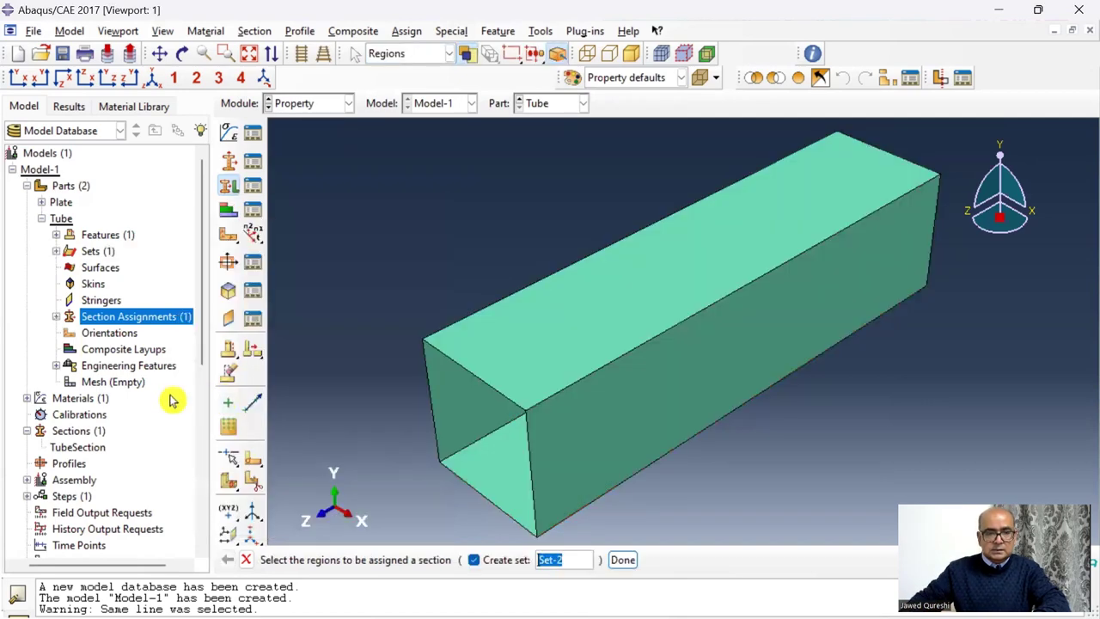
Add a point mass inertia named Mass at the plate's reference point with an isotropic mass of 500.
left_click(42, 202)
left_click(56, 349)
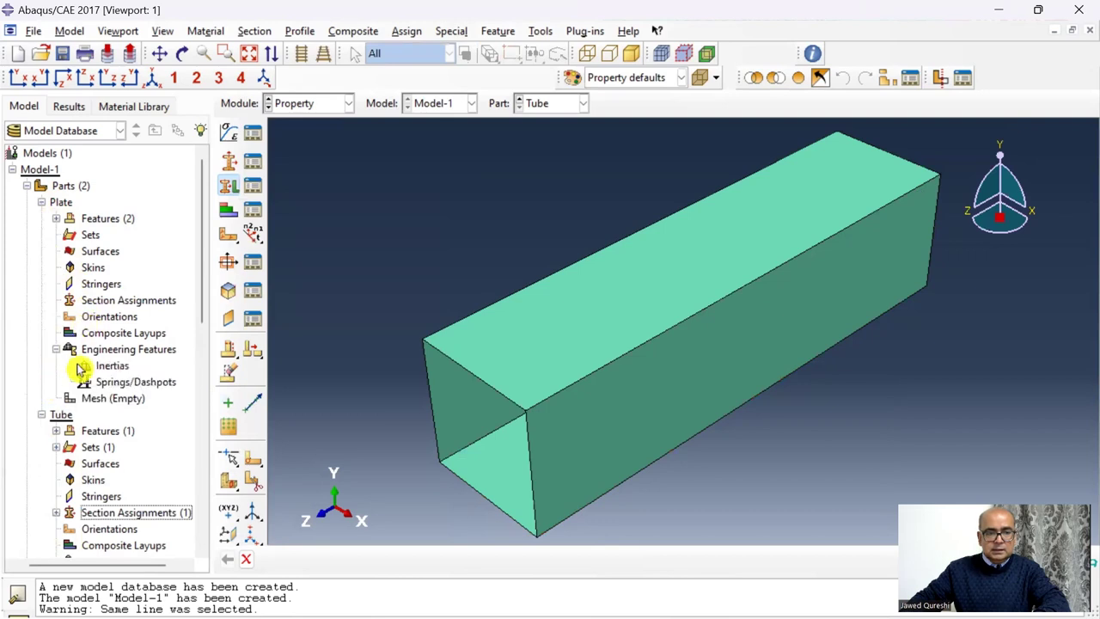
left_click(107, 367)
double_click(107, 370)
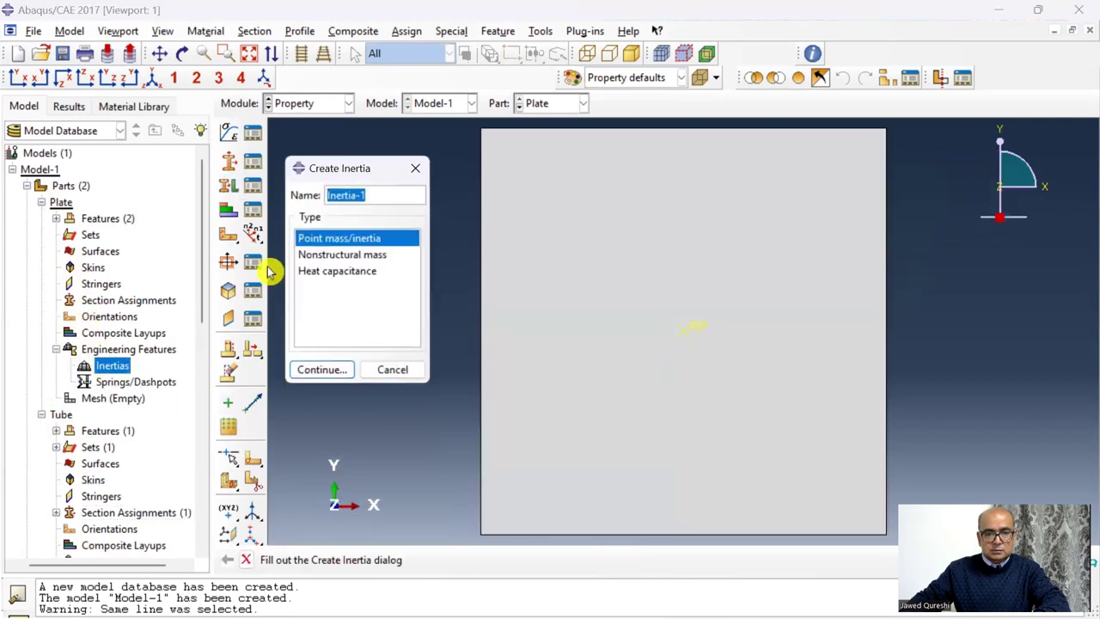
type("Mass")
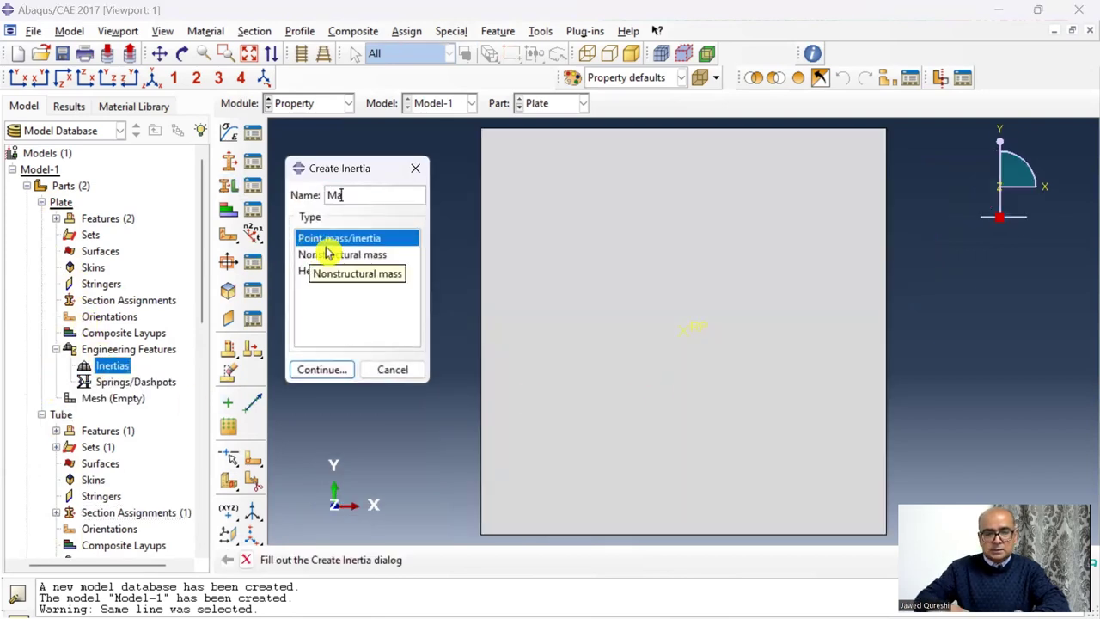
left_click(343, 372)
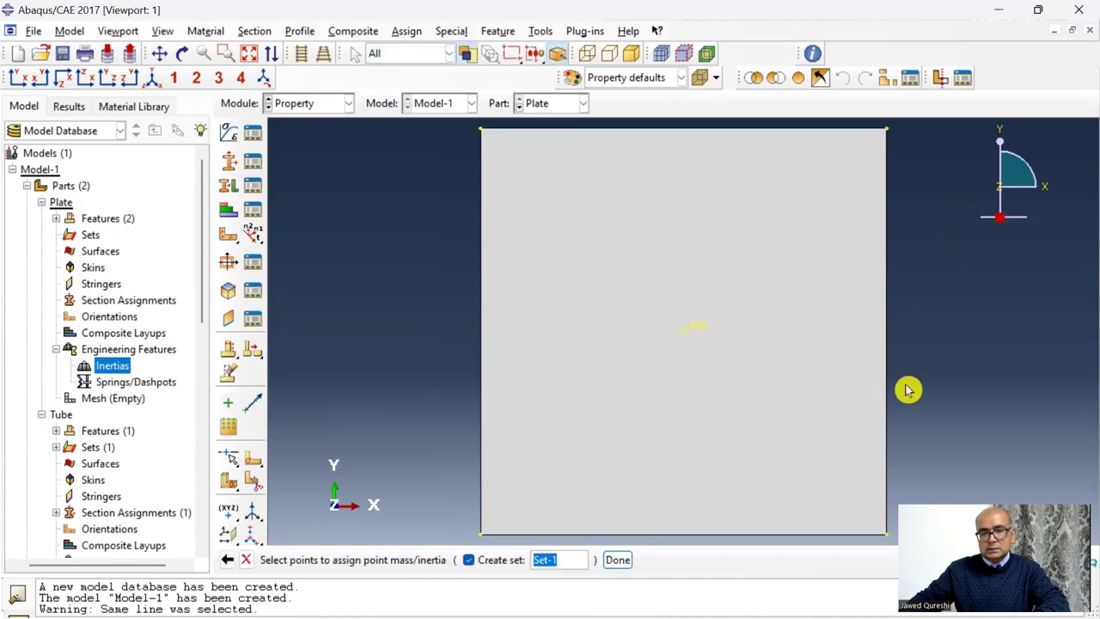
left_click(683, 330)
left_click(619, 561)
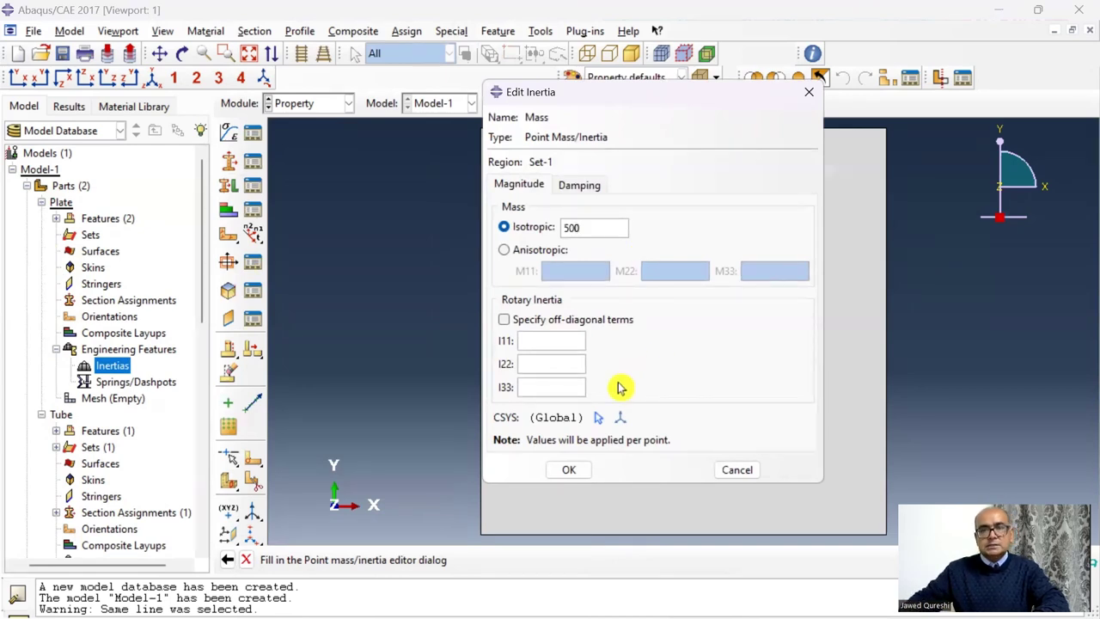
left_click(568, 469)
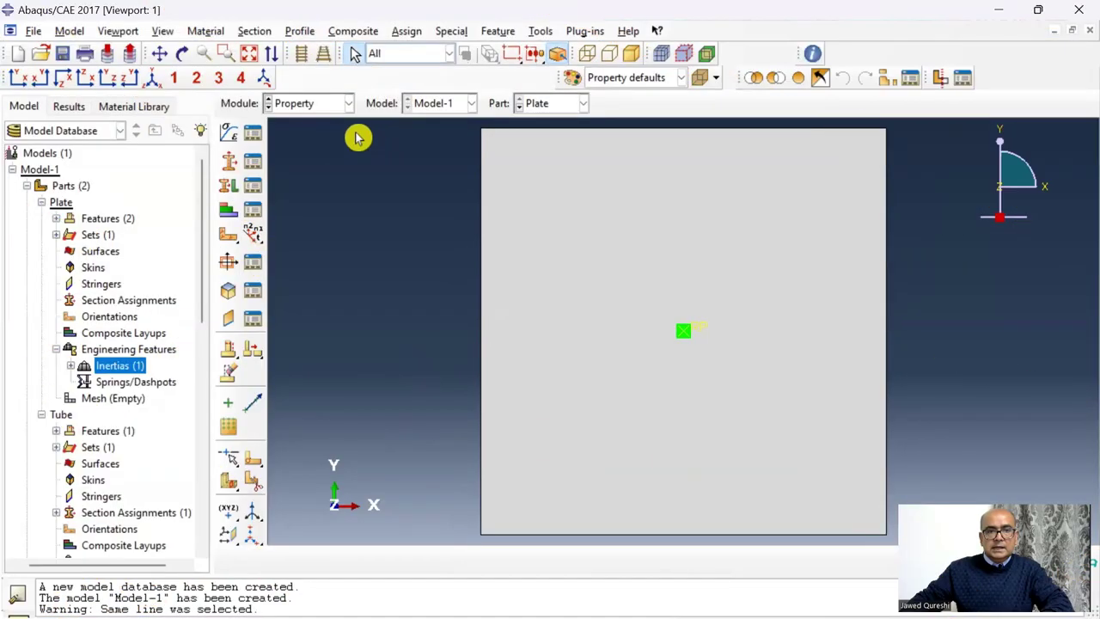
Switch to the Assembly module and create a dependent instance of the Tube part.
left_click(348, 103)
left_click(336, 157)
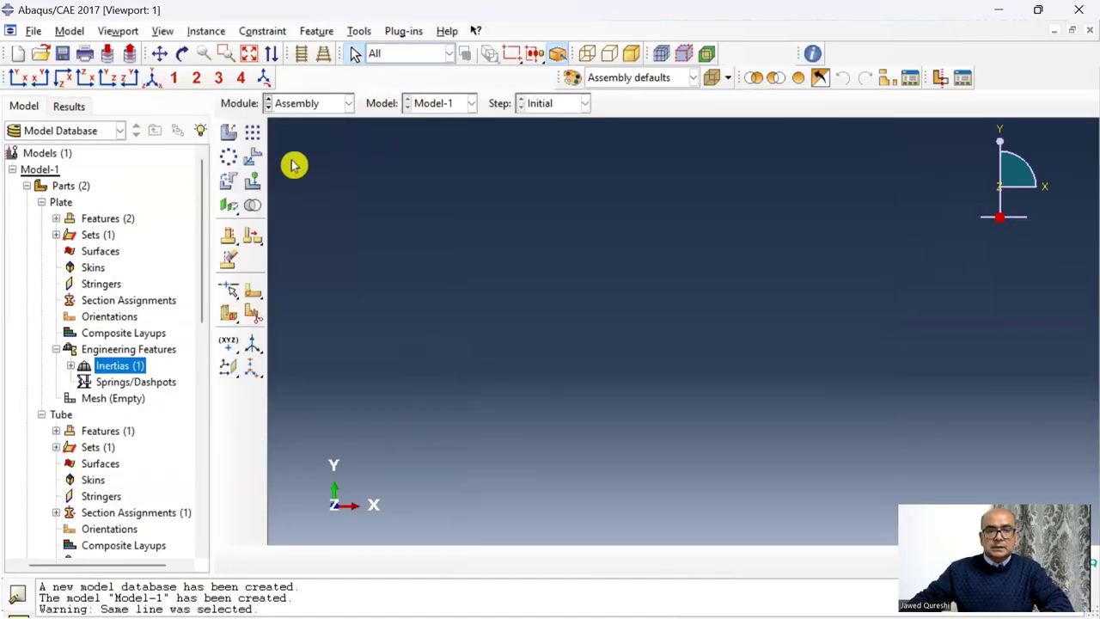
left_click(229, 132)
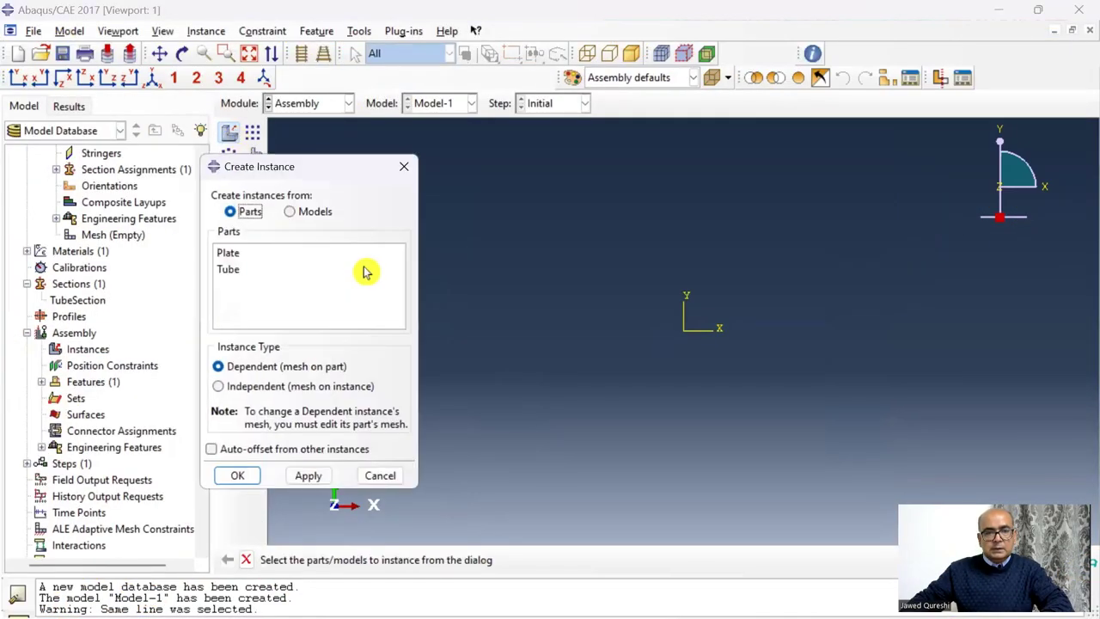
left_click(296, 272)
left_click(237, 475)
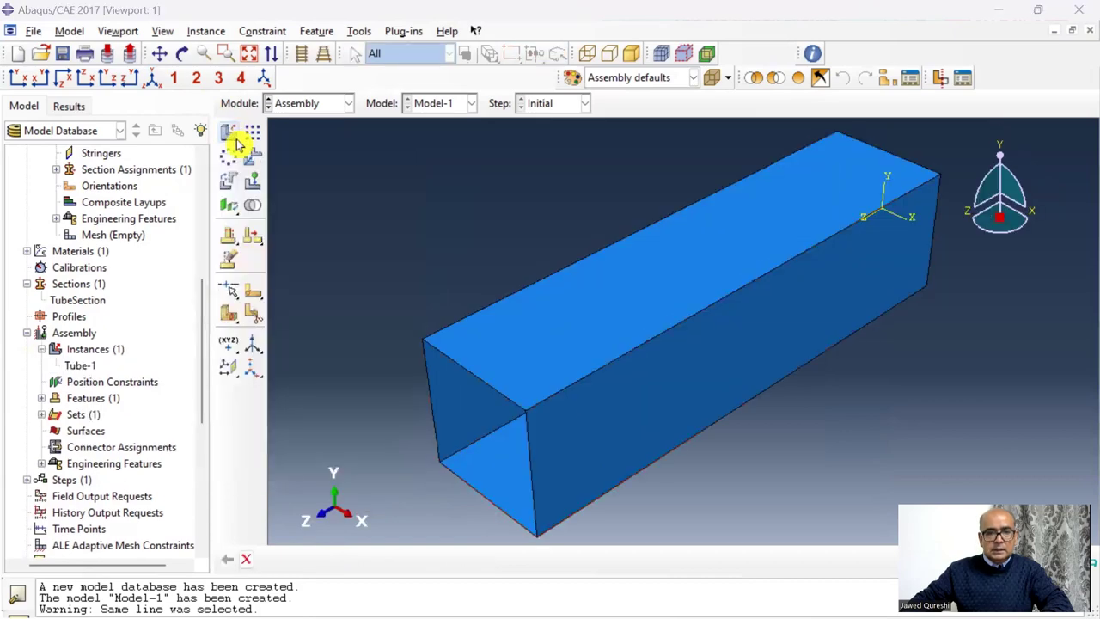
Add two dependent instances of the Plate part to the assembly.
left_click(228, 132)
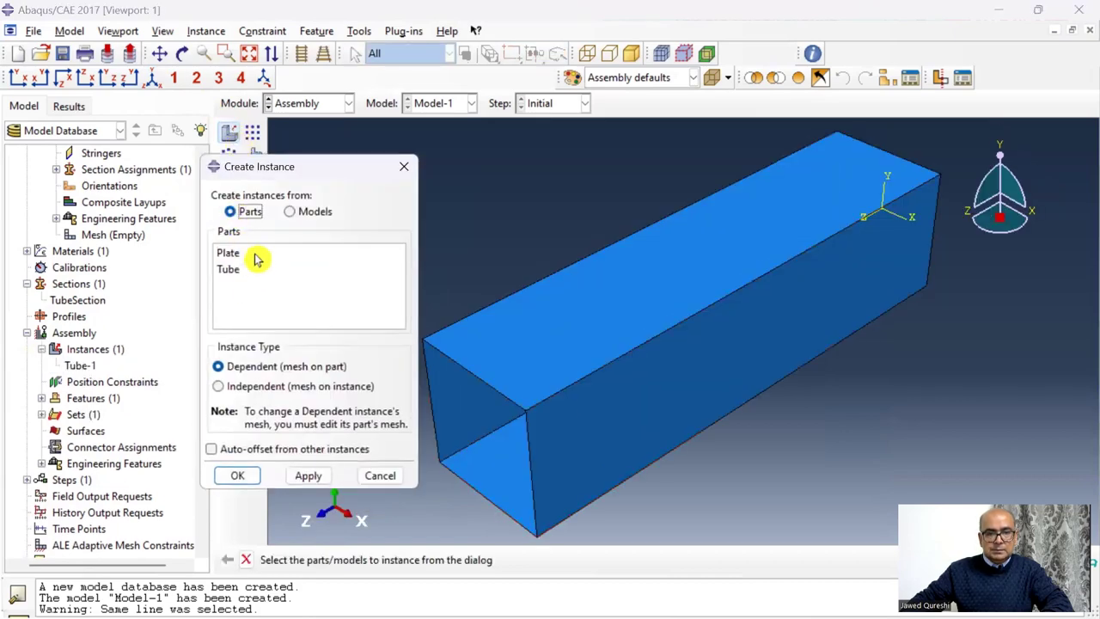
left_click(249, 253)
left_click(237, 475)
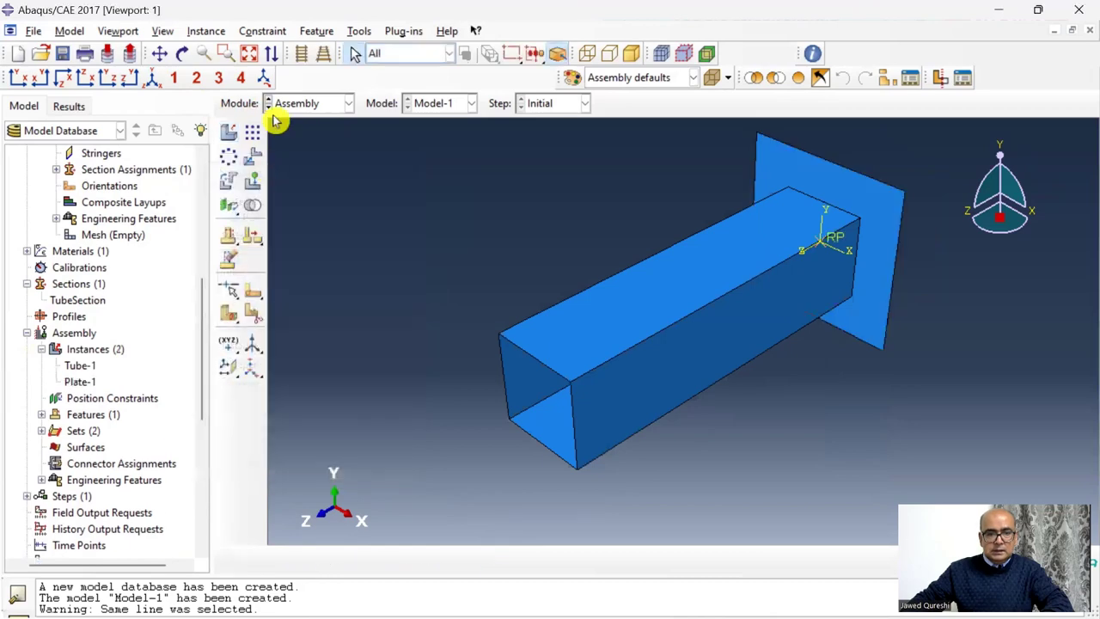
left_click(232, 132)
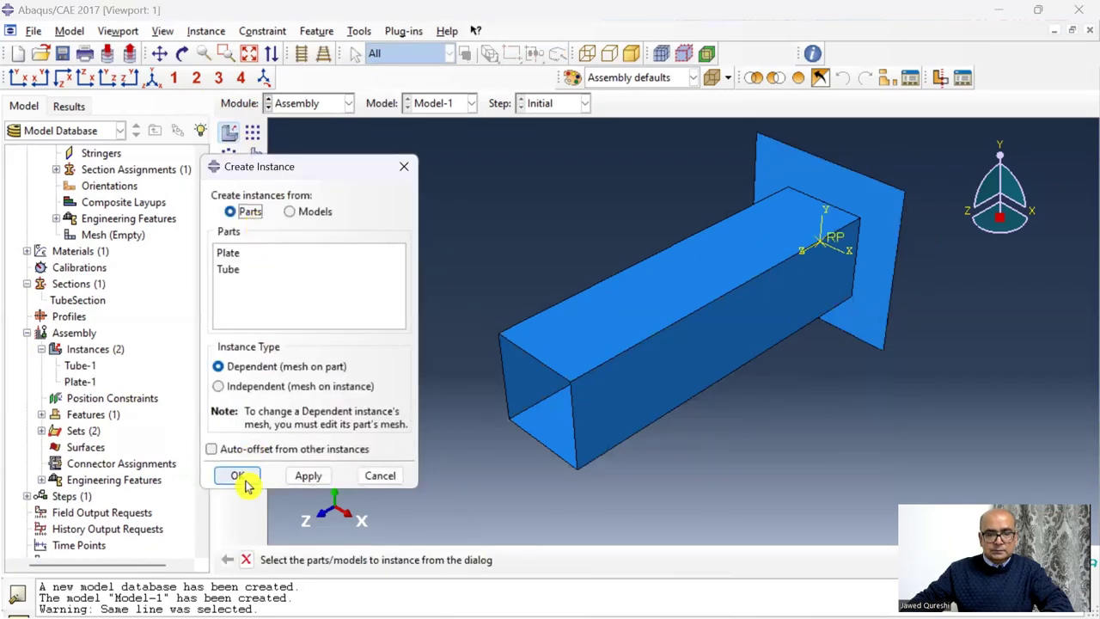
left_click(243, 482)
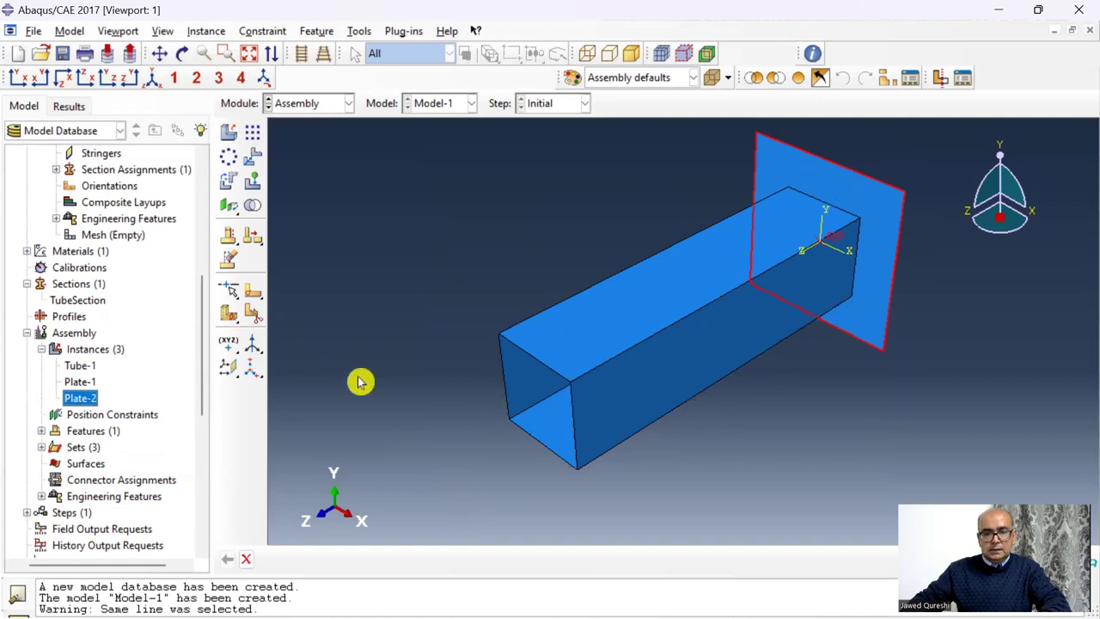
Translate the Plate-2 instance from the origin by 0, 0, 0.4 to the other end of the tube.
left_click(206, 31)
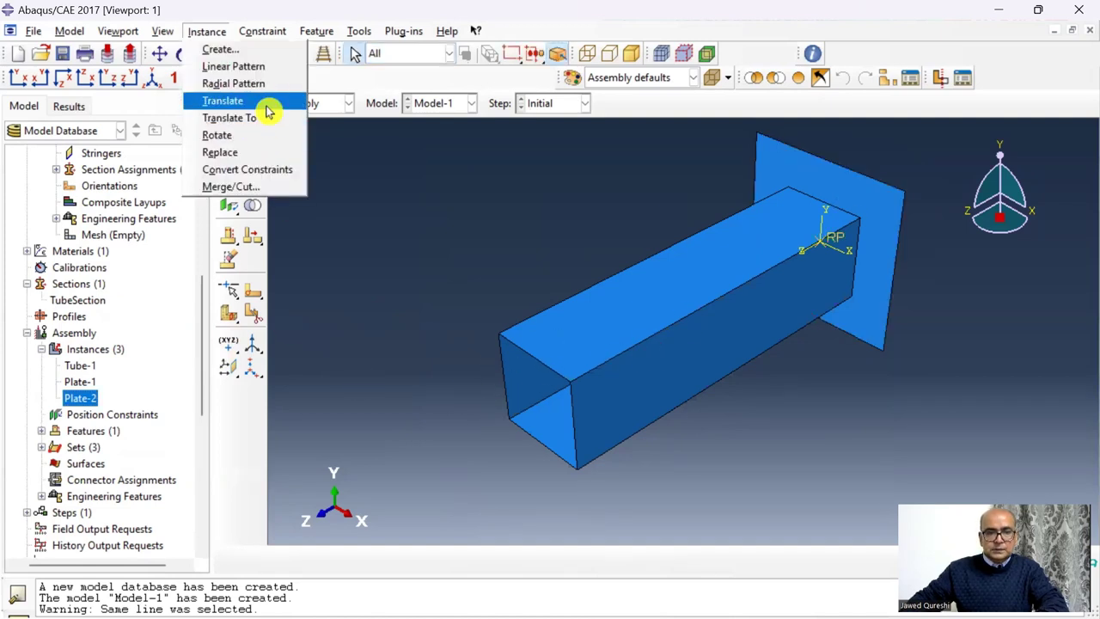
left_click(266, 106)
left_click(845, 194)
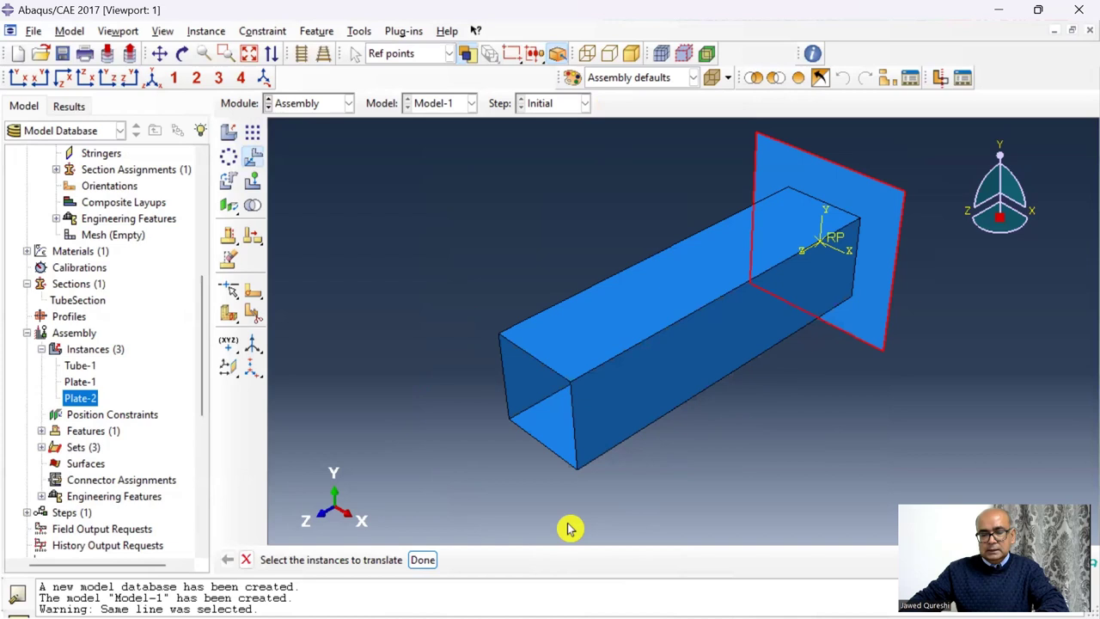
left_click(421, 560)
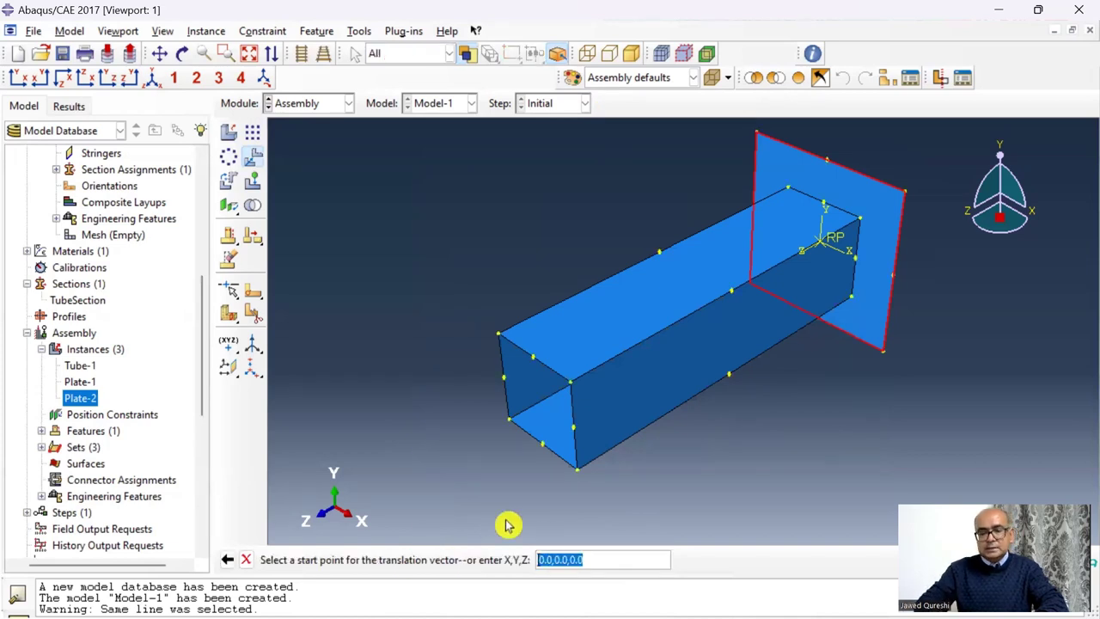
key("Return")
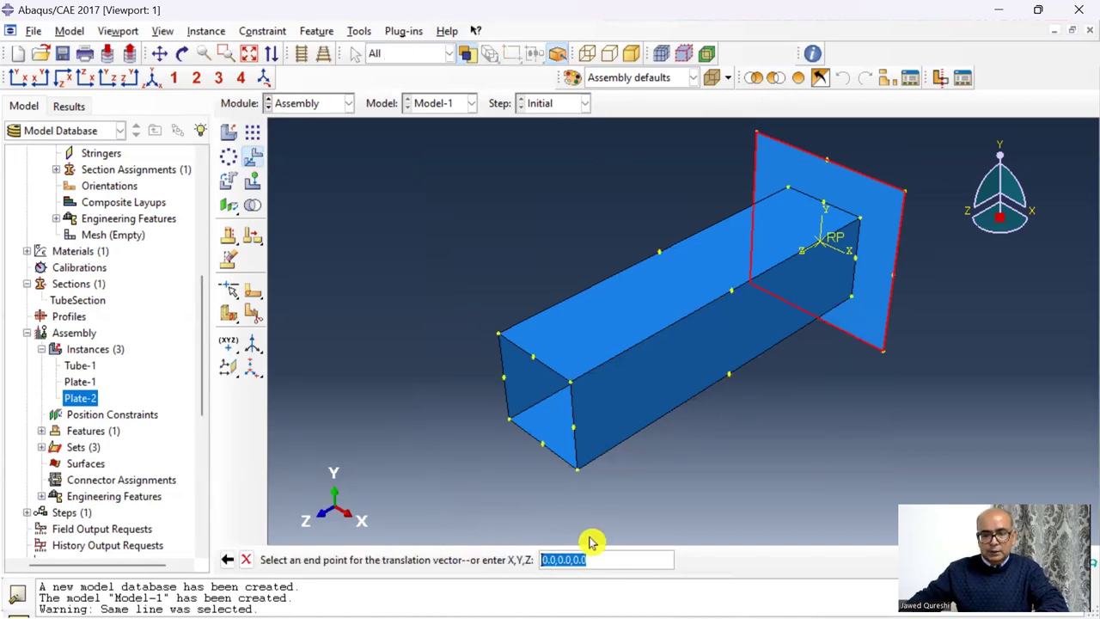
left_click(605, 559)
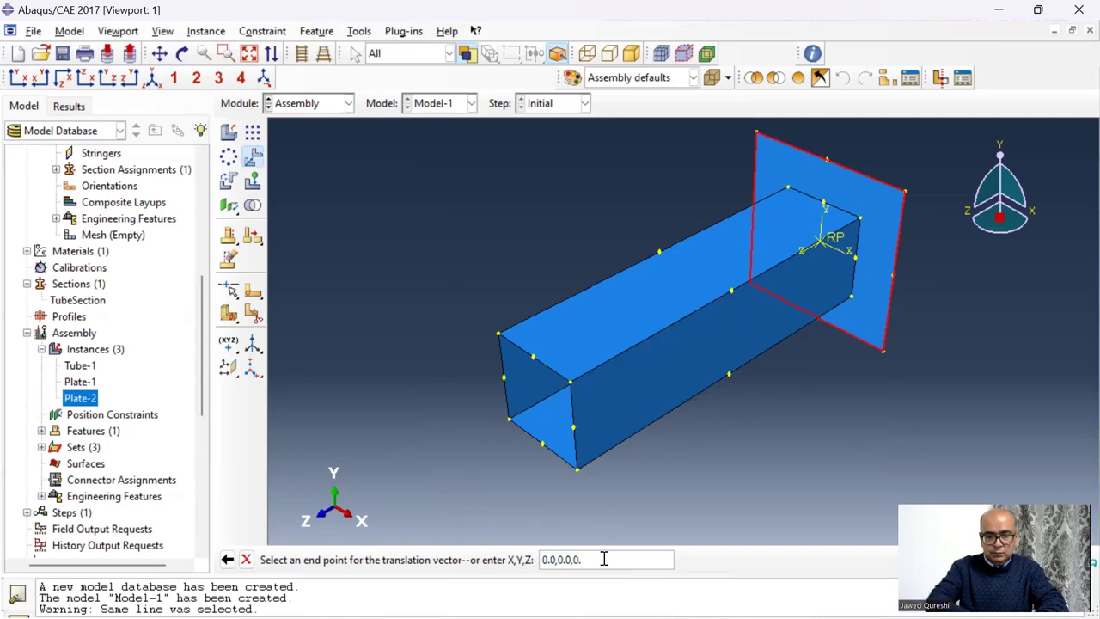
key("Return")
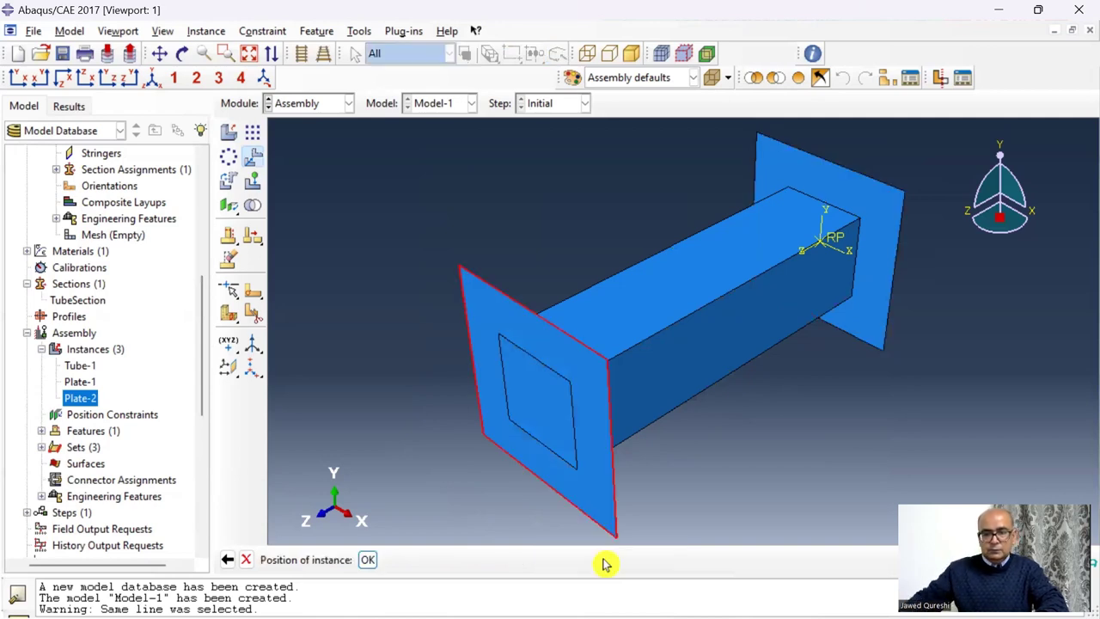
left_click(365, 560)
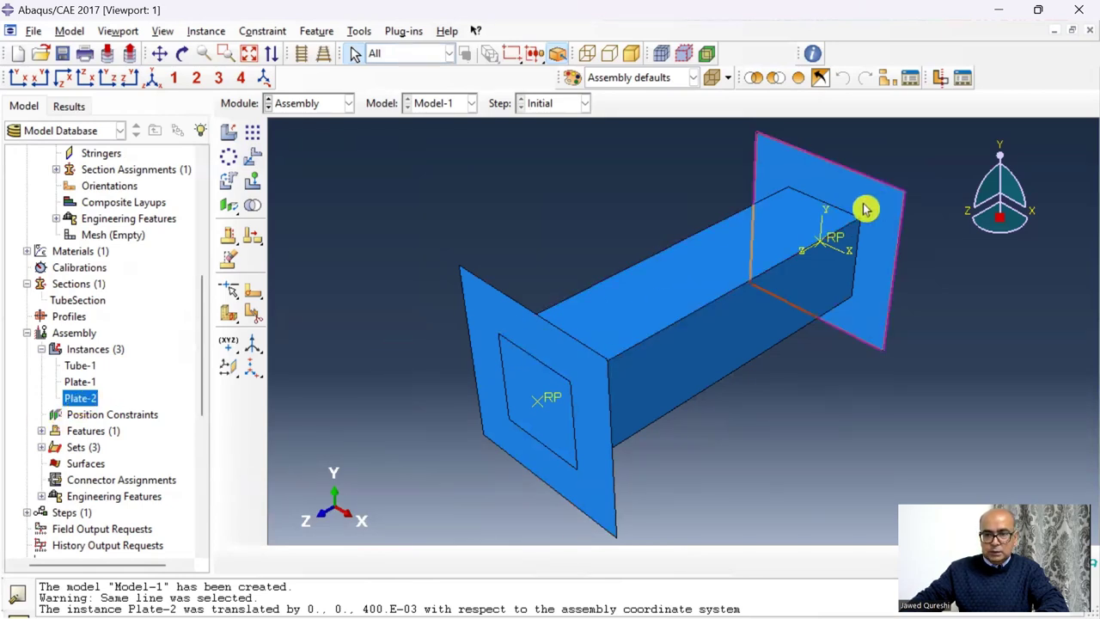
Rename the Plate-2 instance TopPlate and the Plate-1 instance BotPlate.
right_click(91, 398)
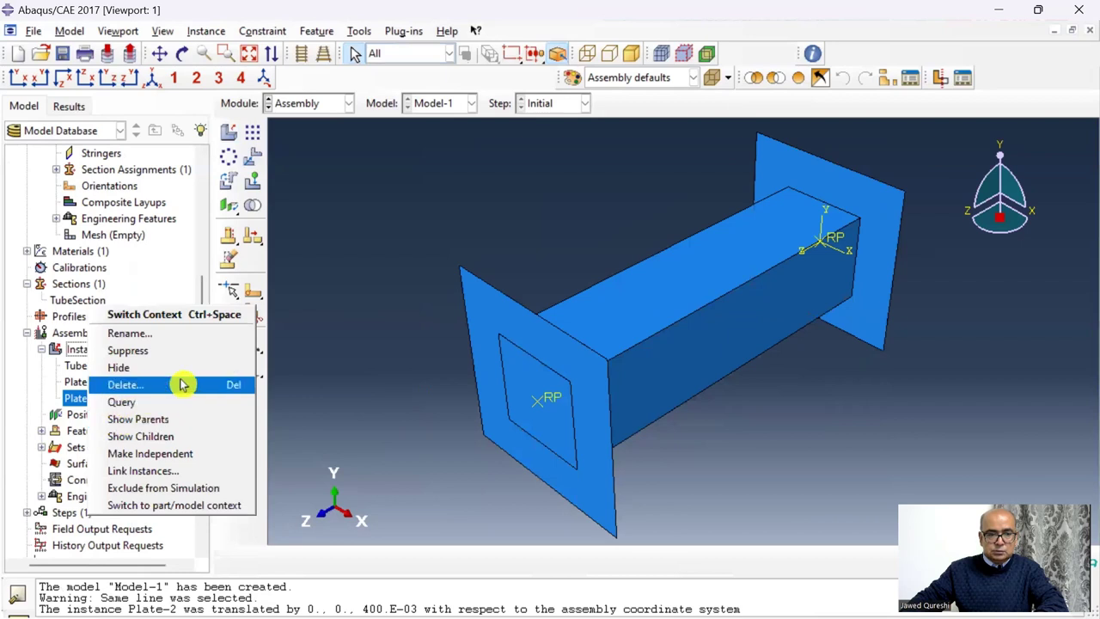
left_click(195, 335)
type("TopPlate")
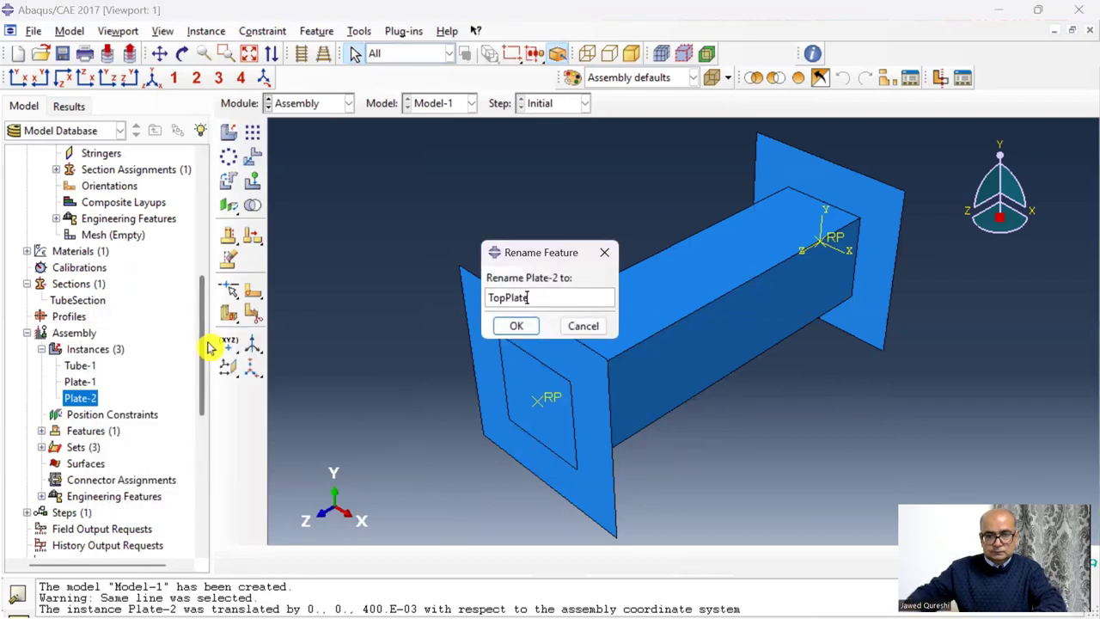
left_click(518, 330)
right_click(76, 383)
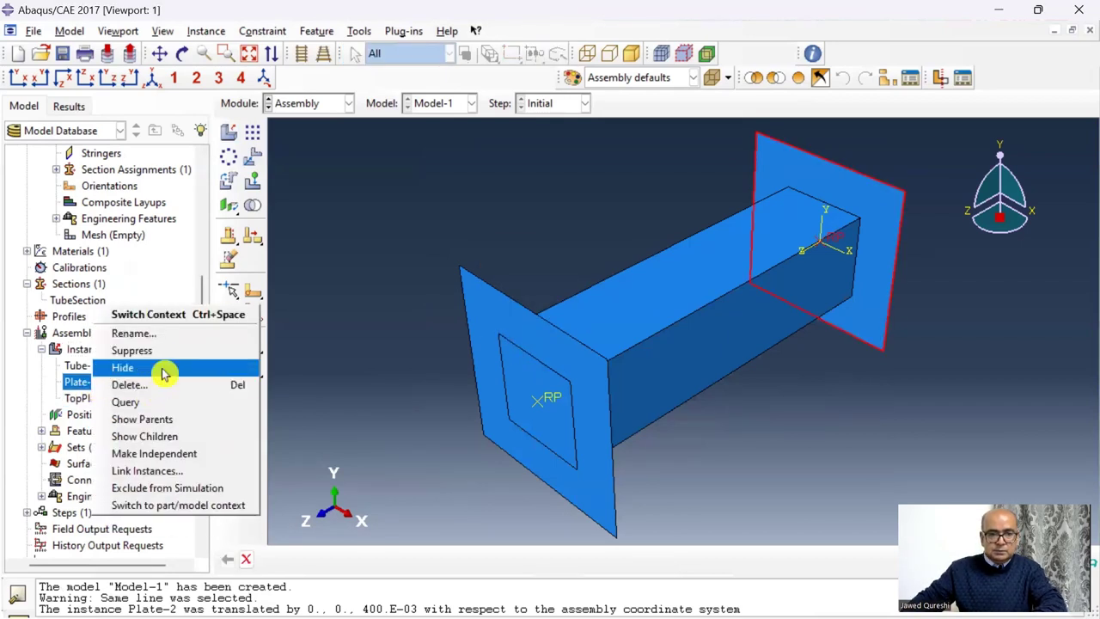
left_click(183, 334)
type("BotPlate")
key("Return")
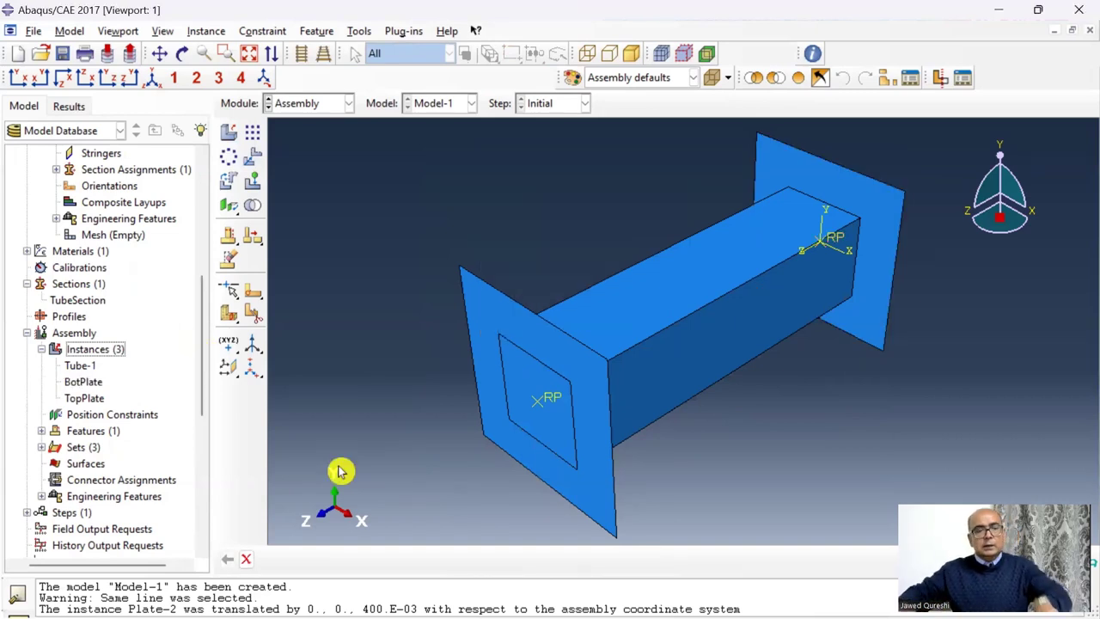
Create an assembly geometry set named Top from the four tube end edges at TopPlate.
scroll(42, 300, "down", 3)
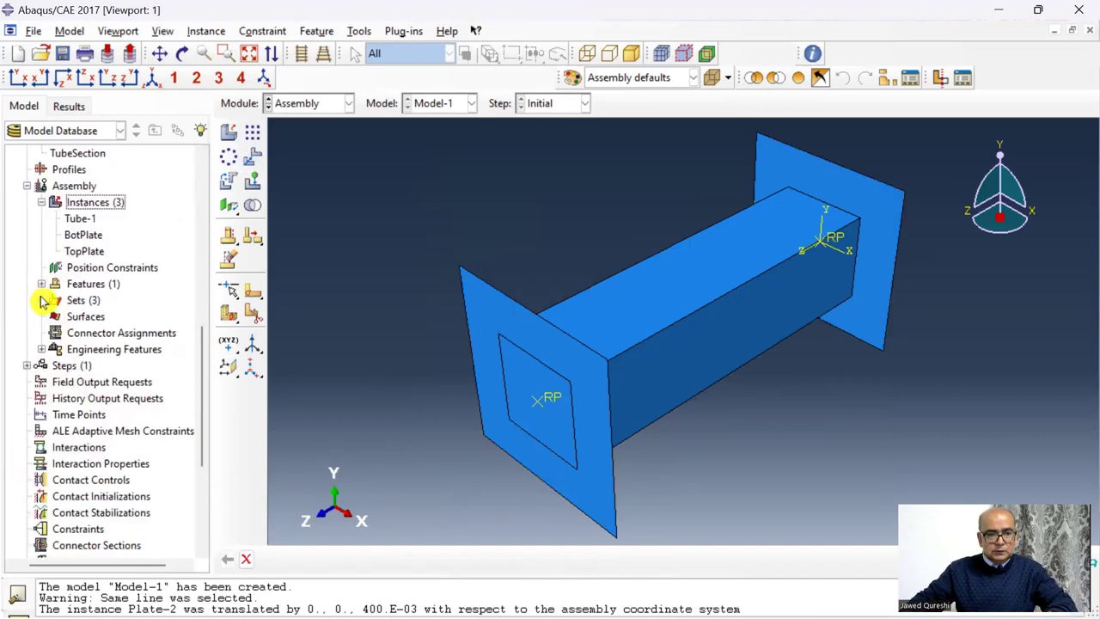
left_click(41, 300)
double_click(75, 300)
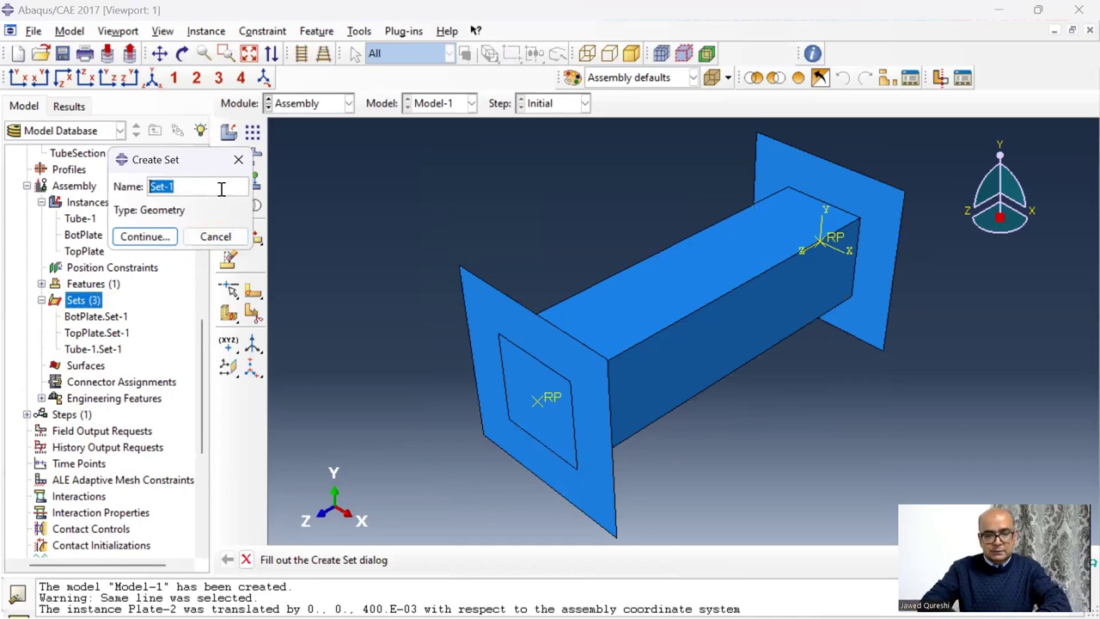
type("Top")
left_click(146, 236)
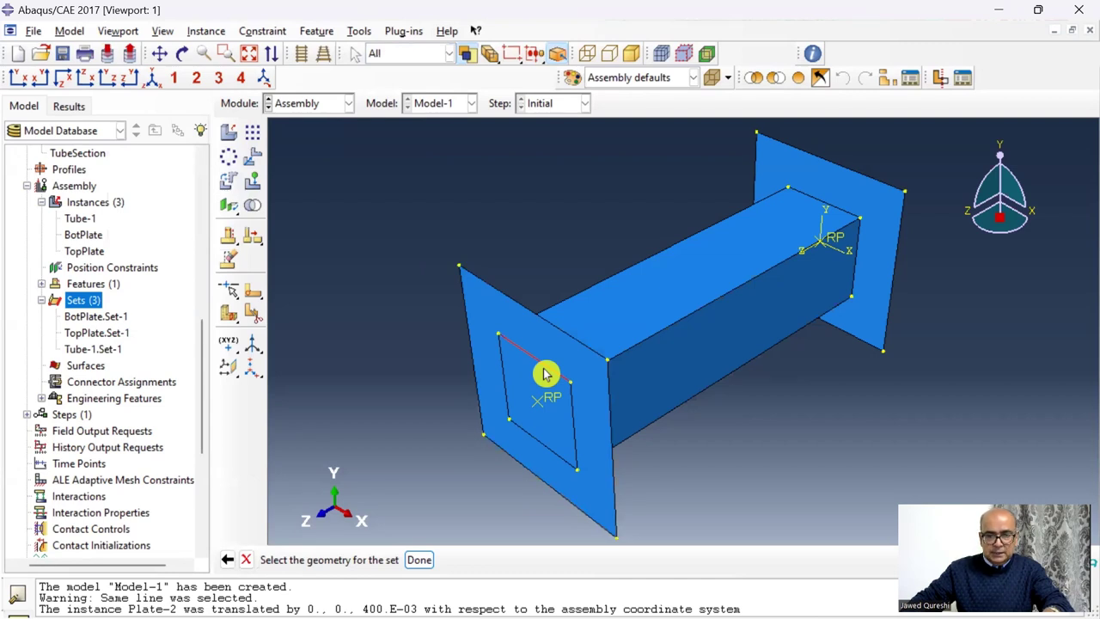
left_click(545, 375)
left_click(570, 427, "shift")
left_click(539, 448, "shift")
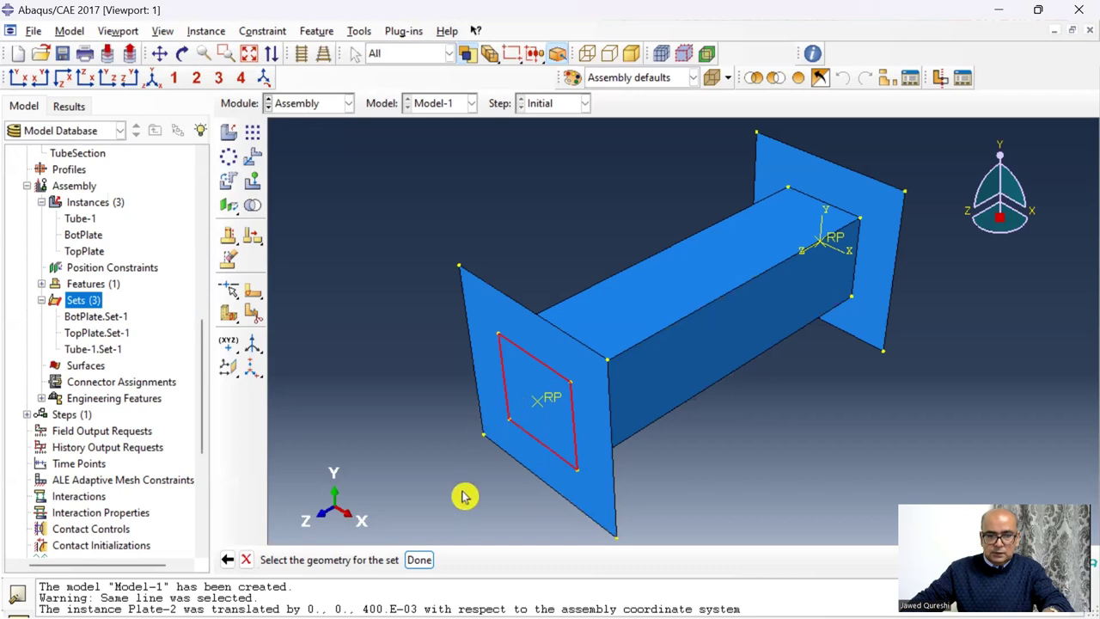
left_click(420, 560)
Create a geometry set named RigidRefTop containing TopPlate's reference point.
double_click(96, 305)
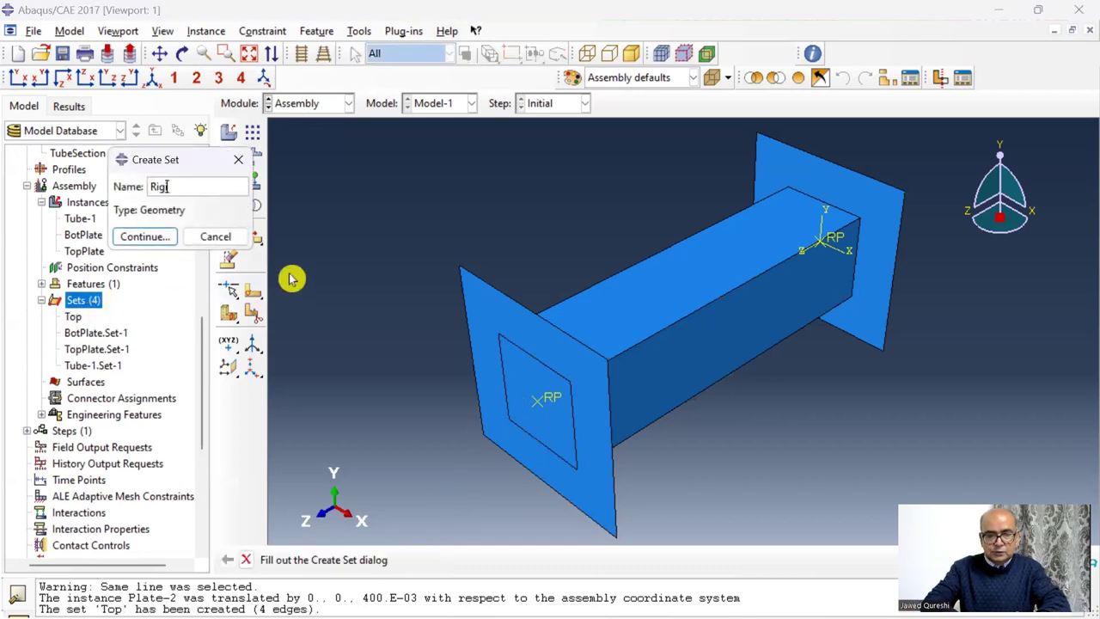
left_click(162, 244)
left_click(543, 421)
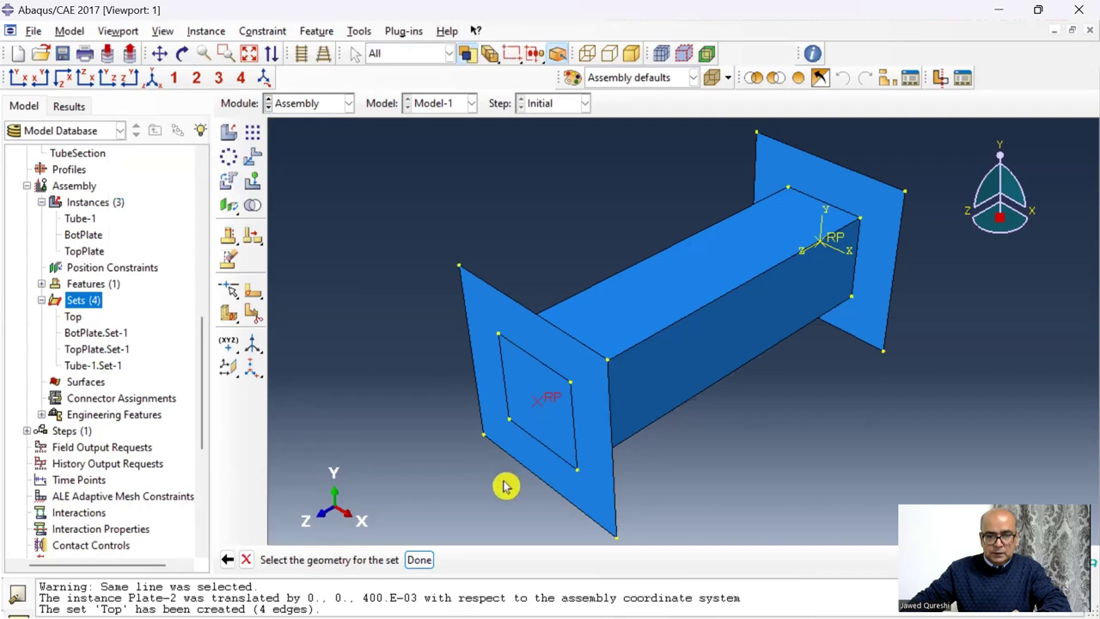
left_click(419, 559)
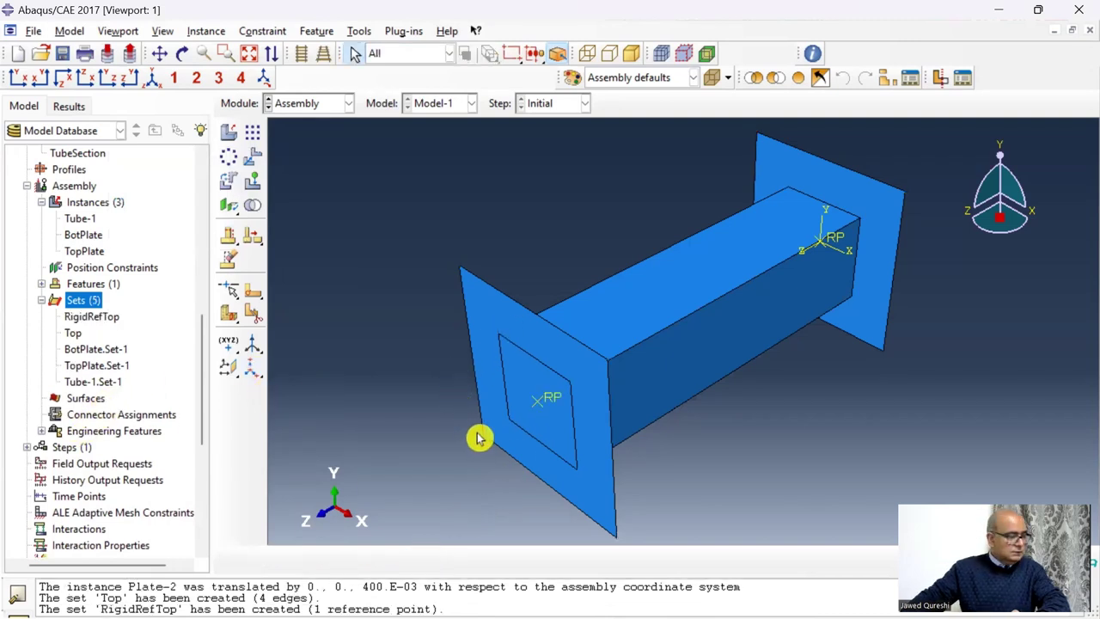
Create a surface named TopSurf on TopPlate's face, choosing the purple side.
double_click(85, 397)
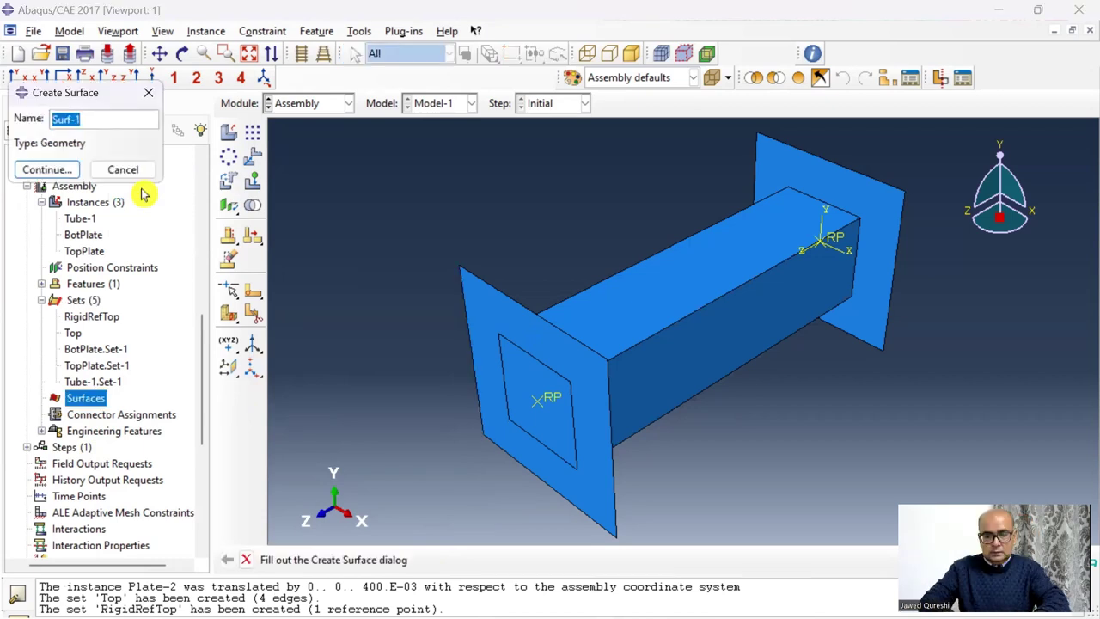
key("Return")
left_click(570, 354)
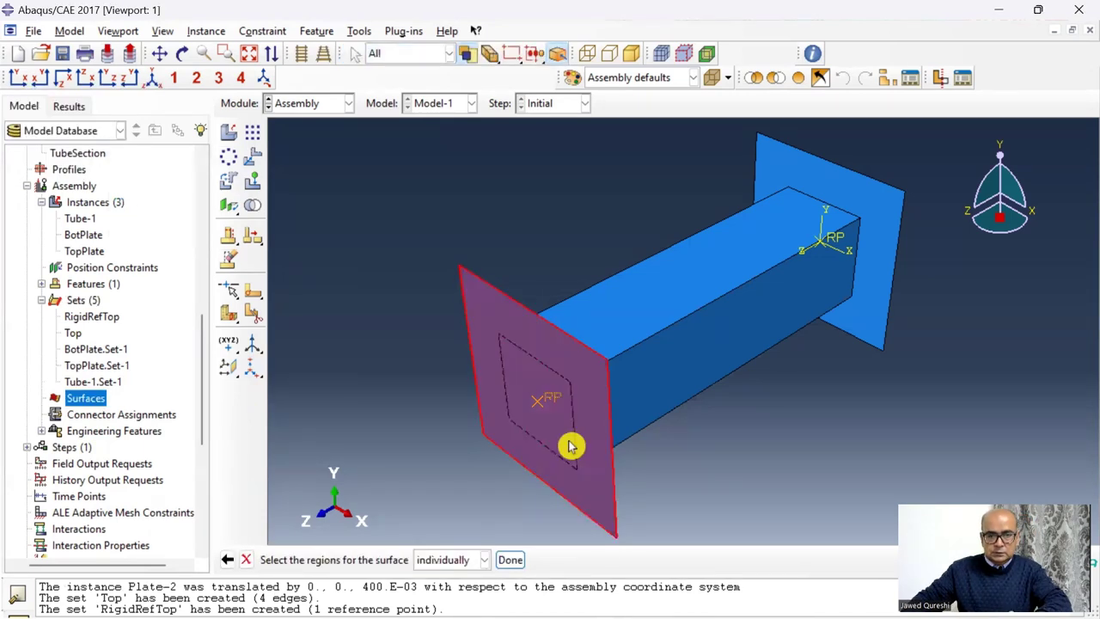
left_click(511, 559)
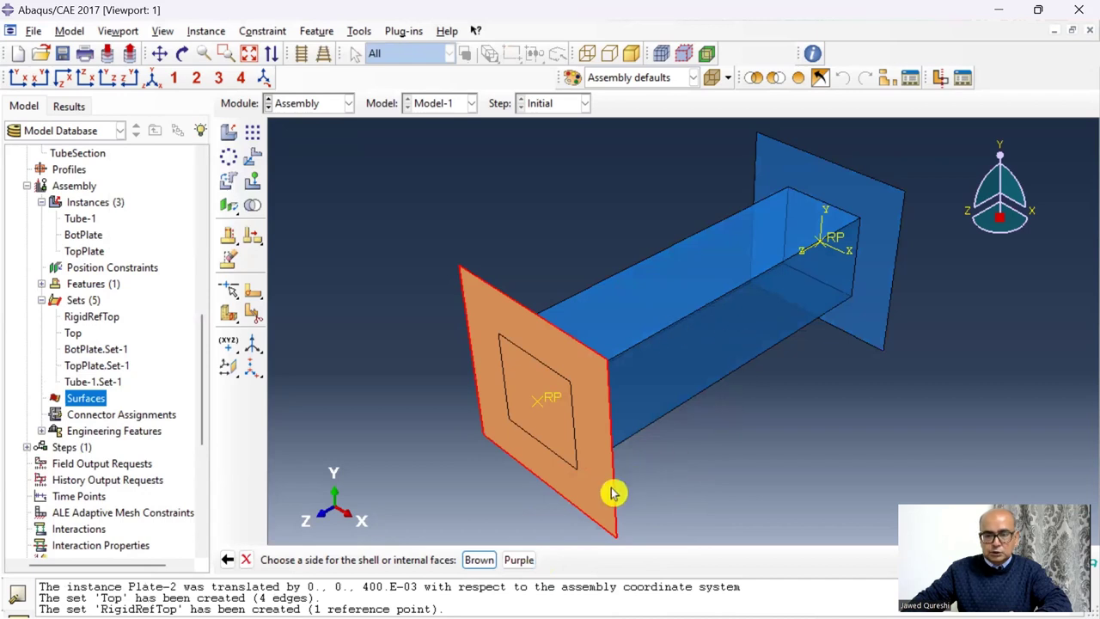
left_click(526, 569)
Create a geometry set named Bot from the four tube end edges at BotPlate.
left_click(182, 53)
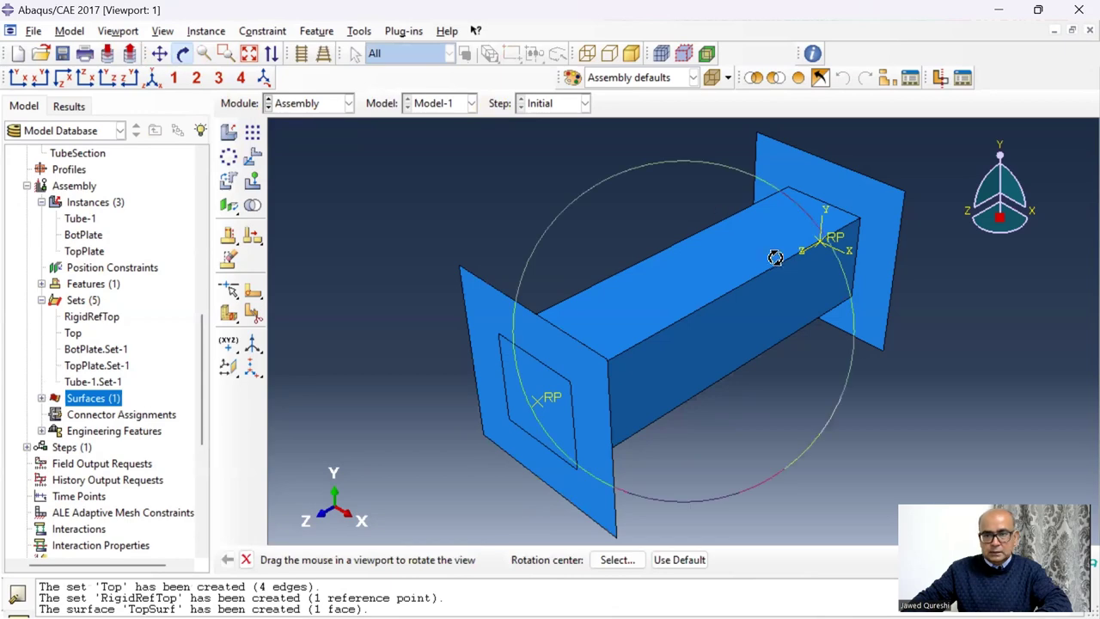
left_click_drag(775, 258, 609, 142)
right_click(620, 153)
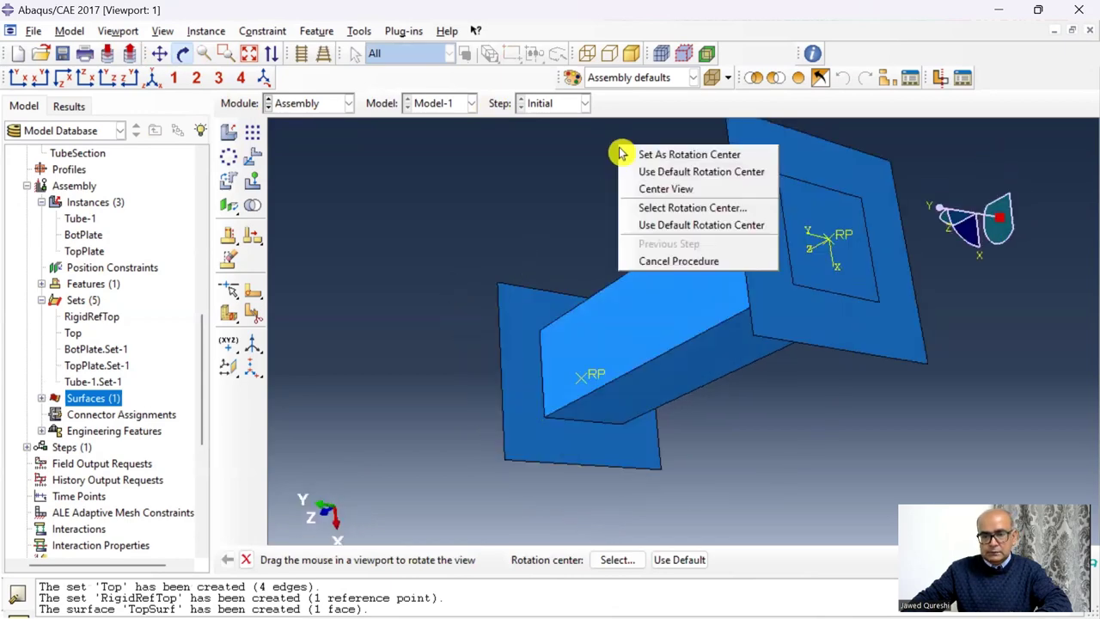
left_click(678, 260)
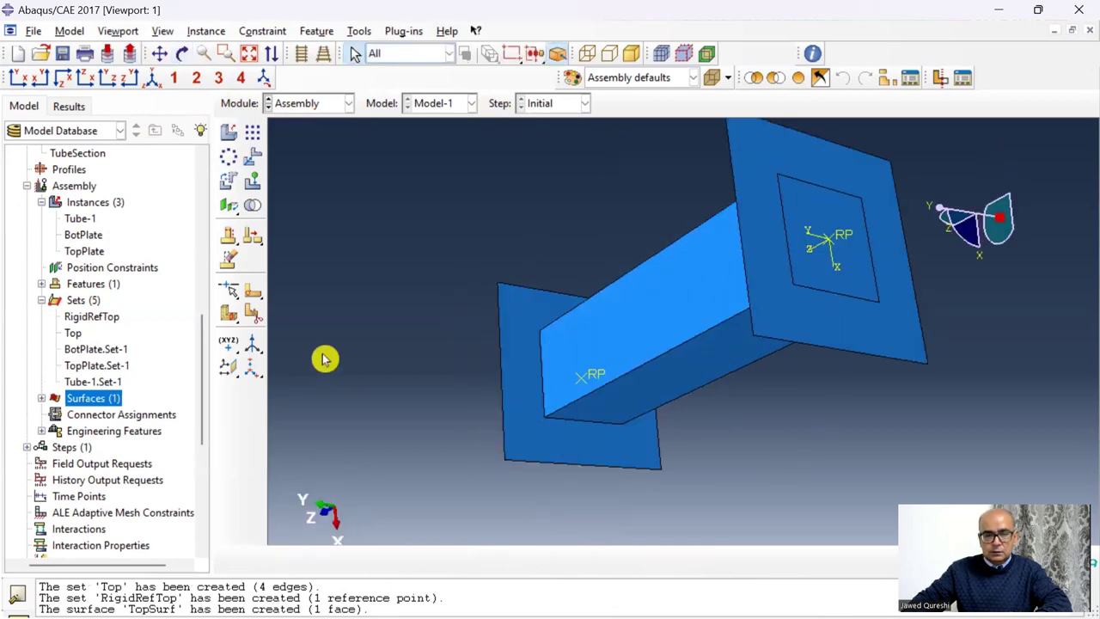
left_click(86, 302)
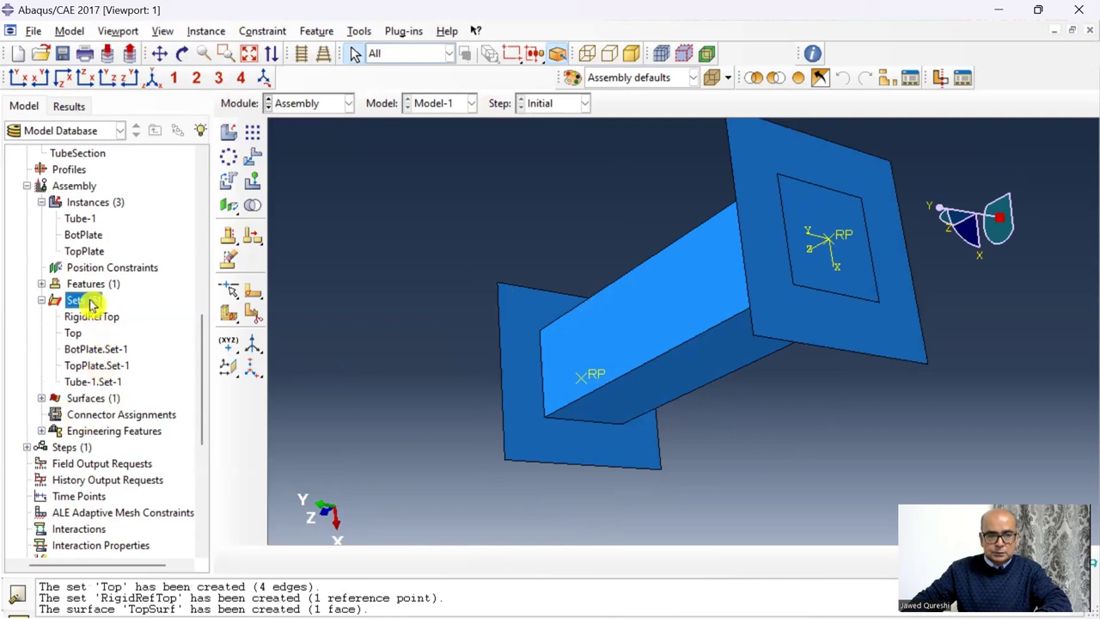
double_click(89, 303)
type("Bot")
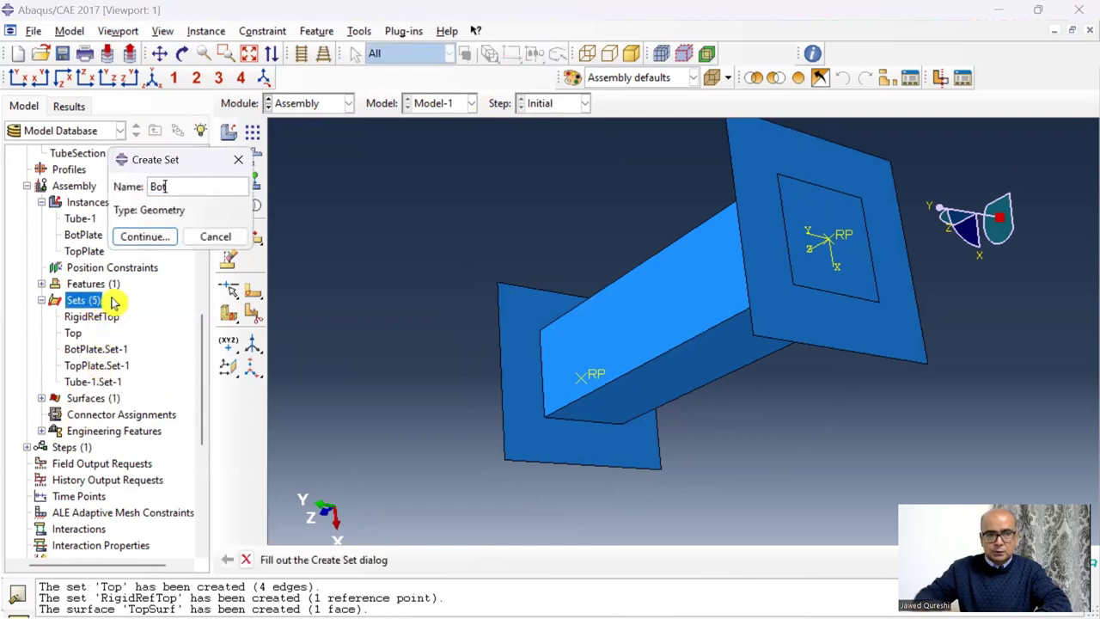
left_click(145, 236)
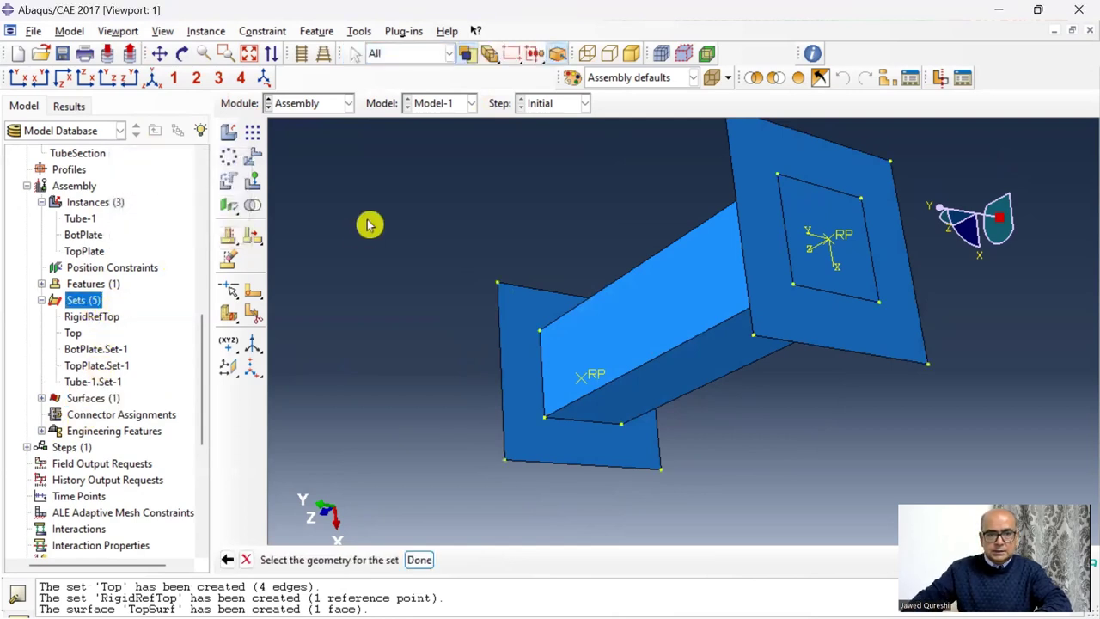
left_click(817, 187)
left_click(869, 249, "shift")
left_click(829, 292, "shift")
left_click(790, 269, "shift")
left_click(418, 559)
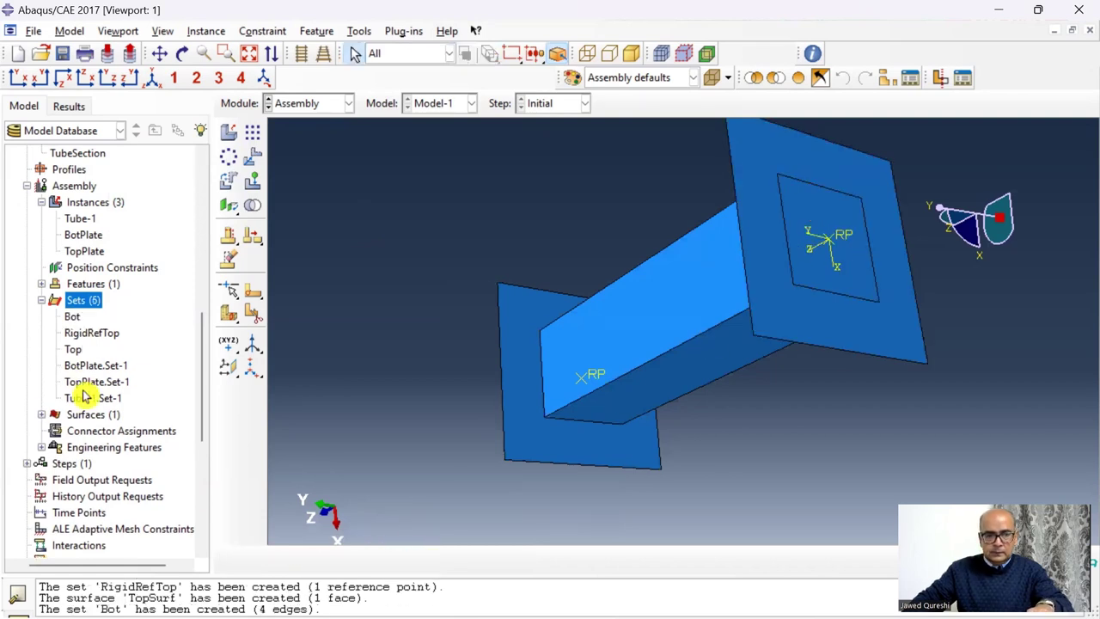
Create a geometry set named RigidRefBot containing BotPlate's reference point.
double_click(84, 299)
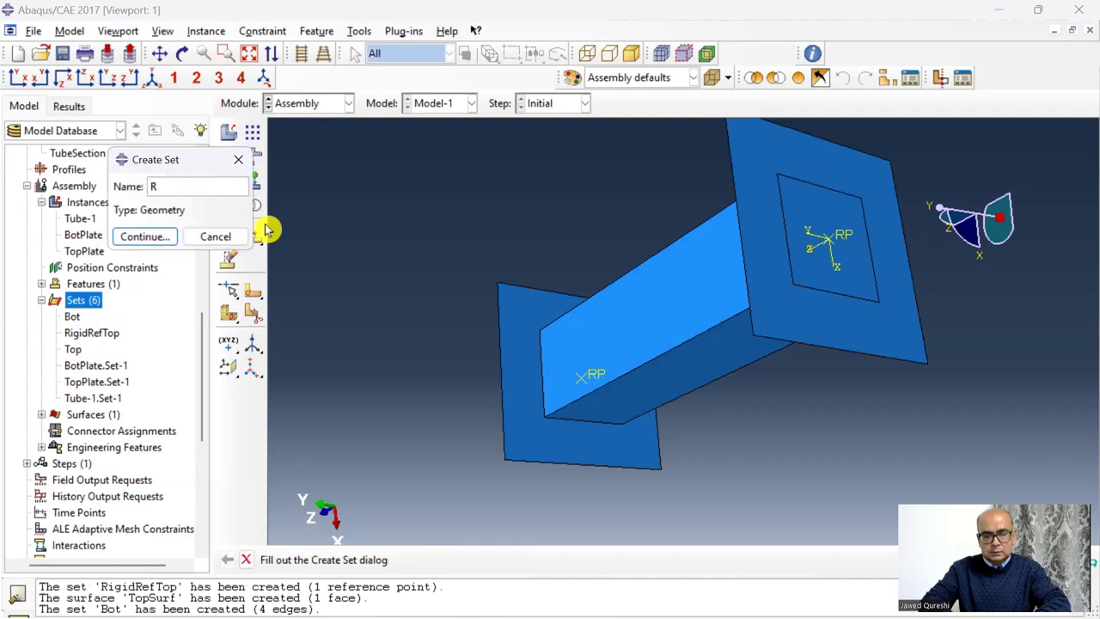
type("Rigid")
key("Return")
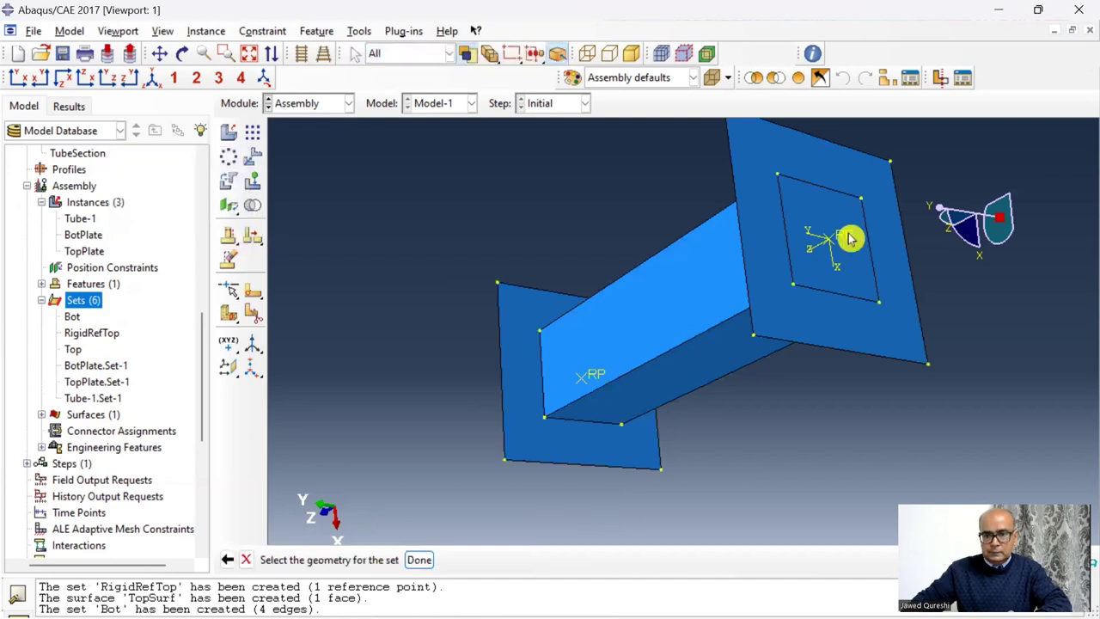
left_click(846, 238)
left_click(437, 560)
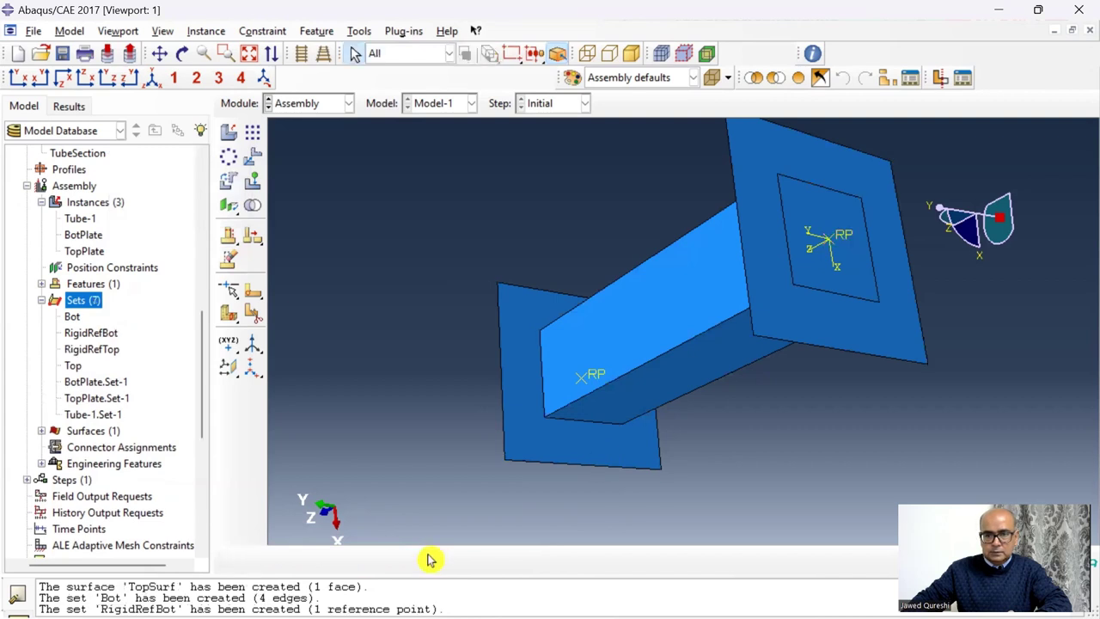
Create a surface named BotSurf on BotPlate's face, choosing the brown side that faces the tube.
double_click(105, 433)
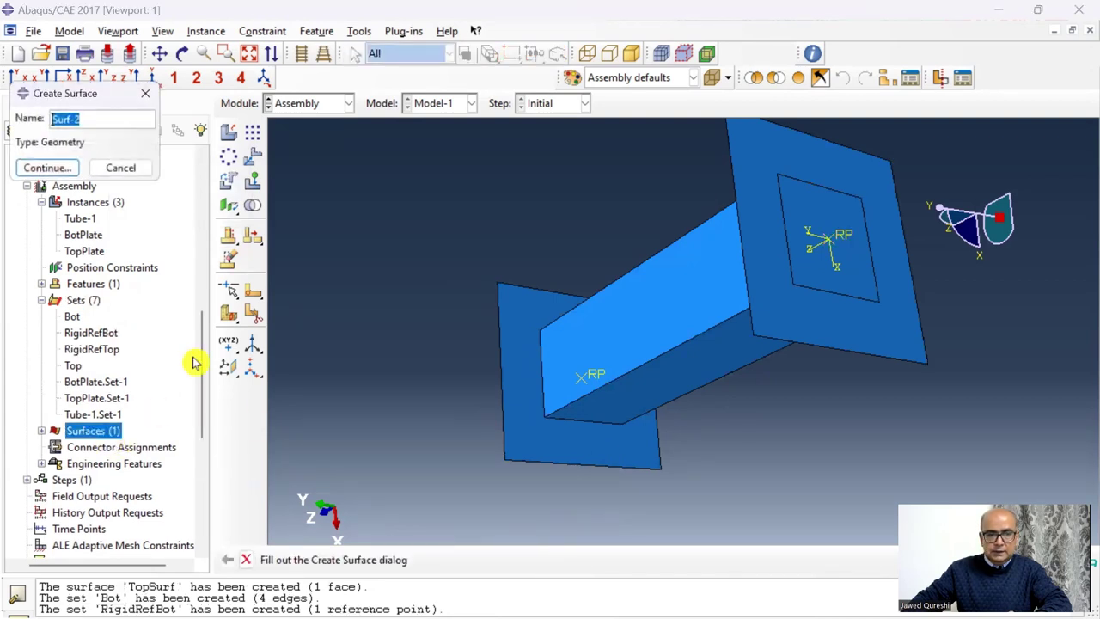
type("Bot")
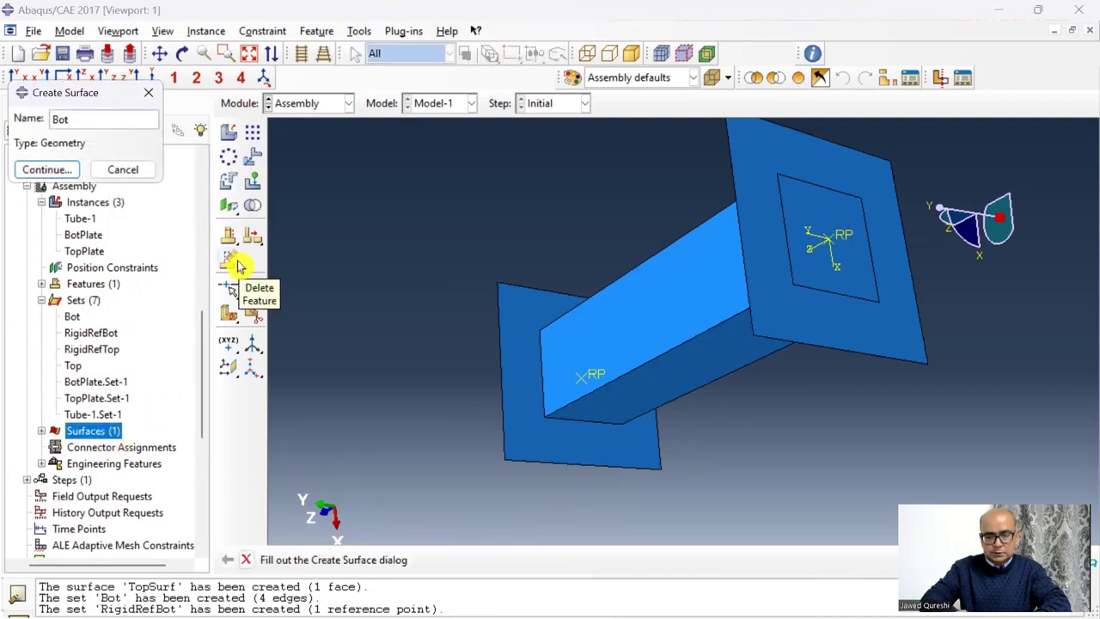
type("S")
key("Return")
left_click(777, 322)
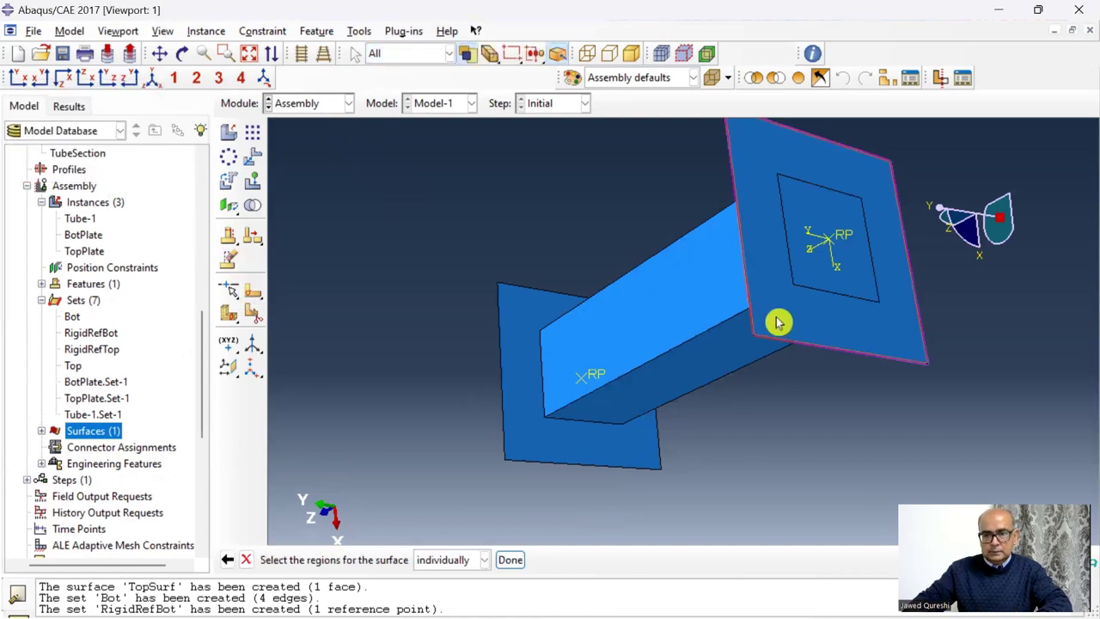
left_click(511, 559)
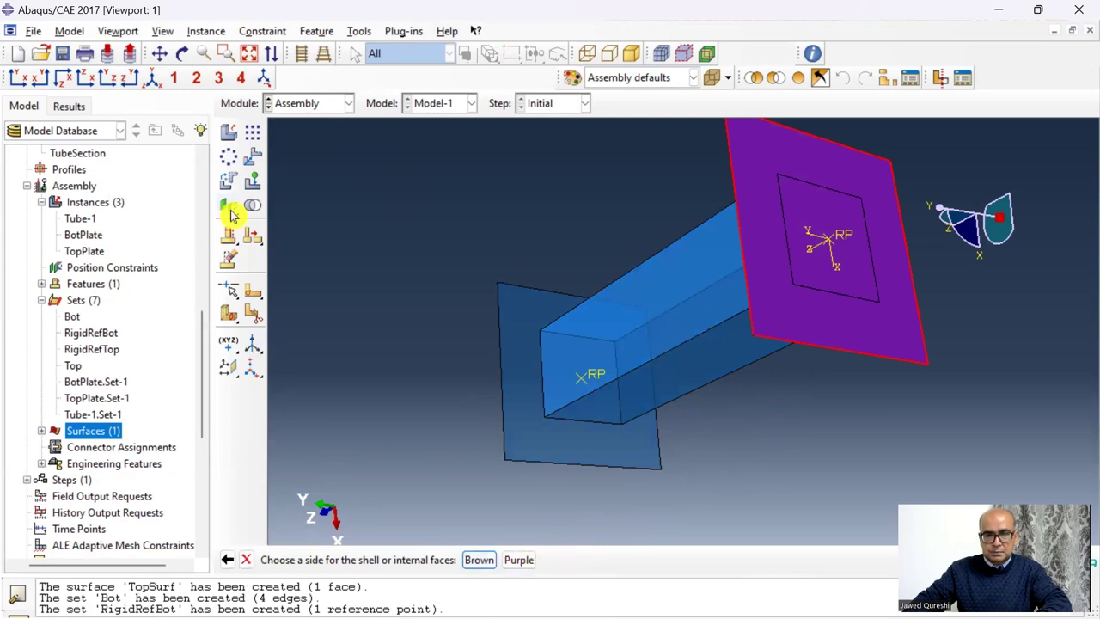
left_click(183, 53)
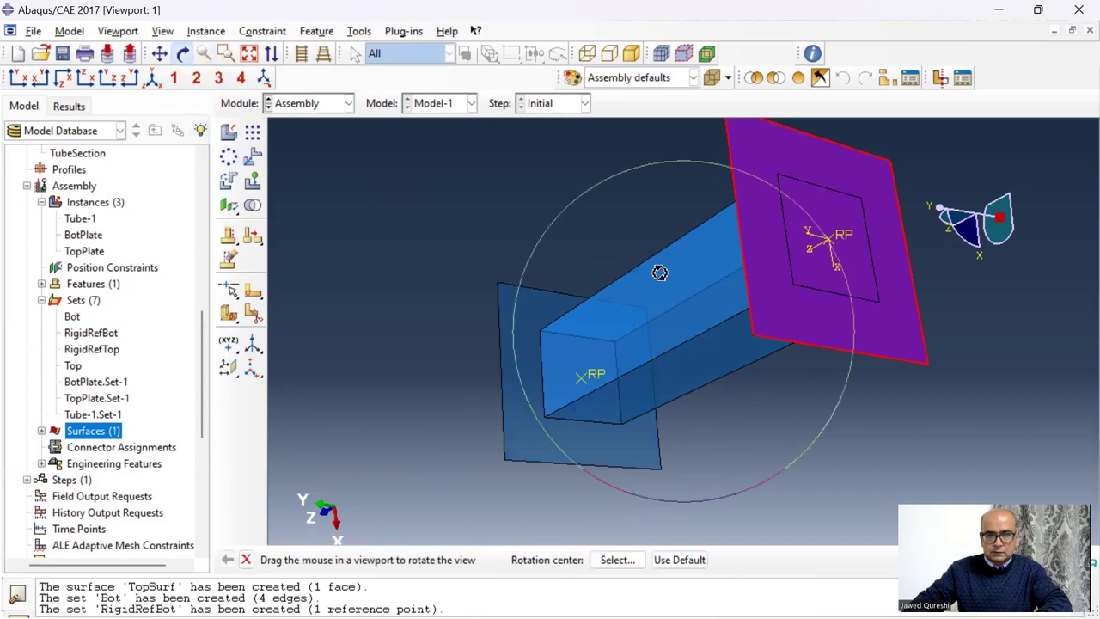
left_click_drag(658, 272, 822, 247)
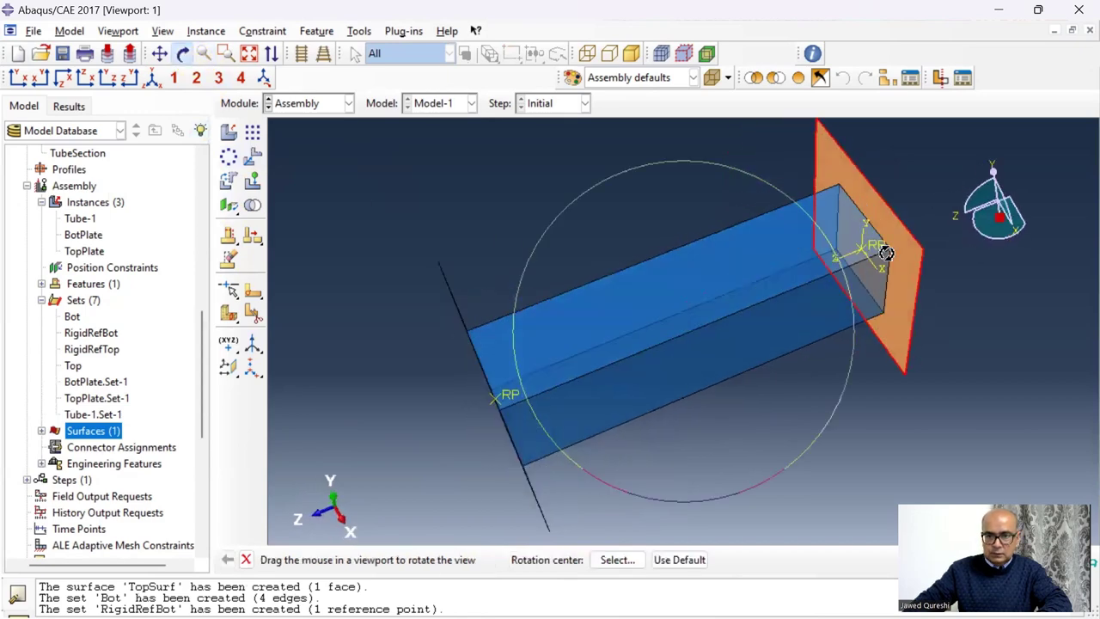
right_click(644, 175)
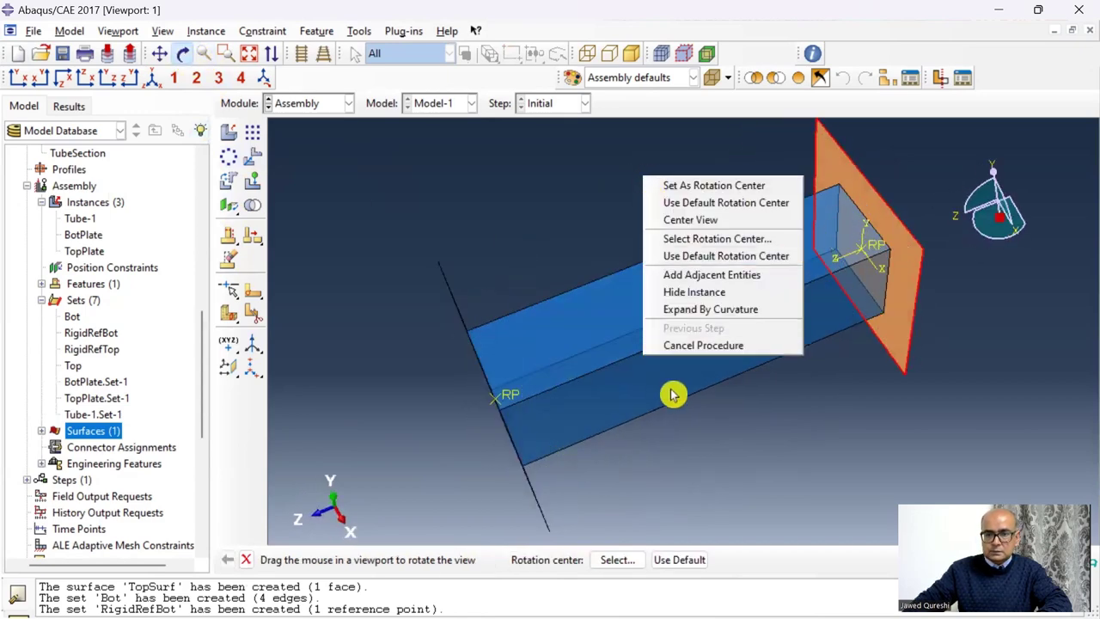
left_click(679, 342)
left_click(471, 559)
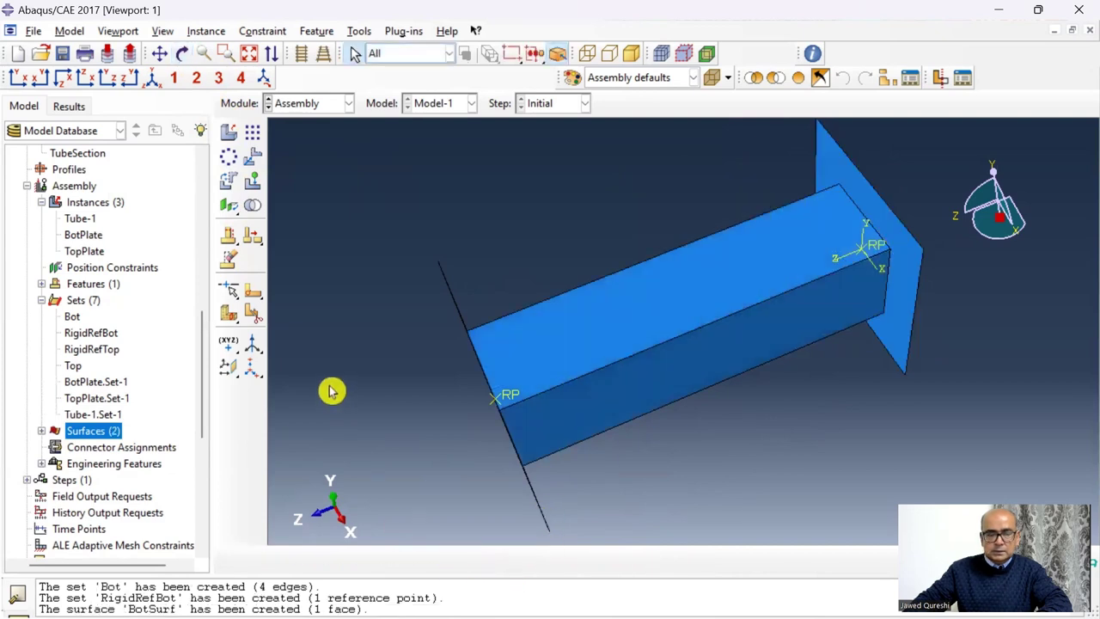
Create a geometry set named All from the tube's four faces.
double_click(93, 302)
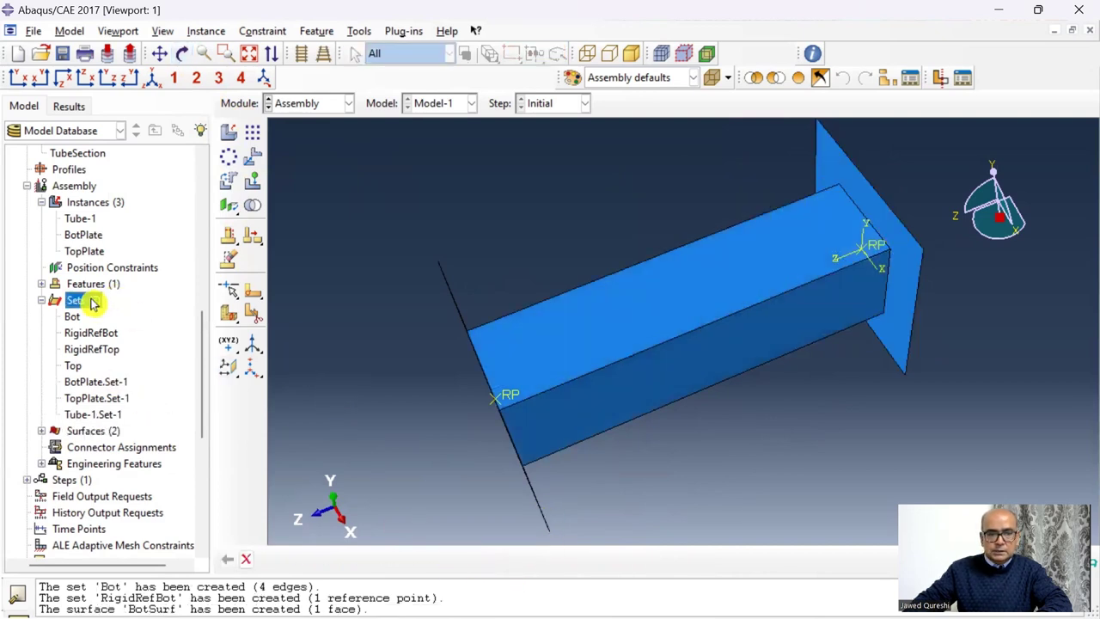
type("All")
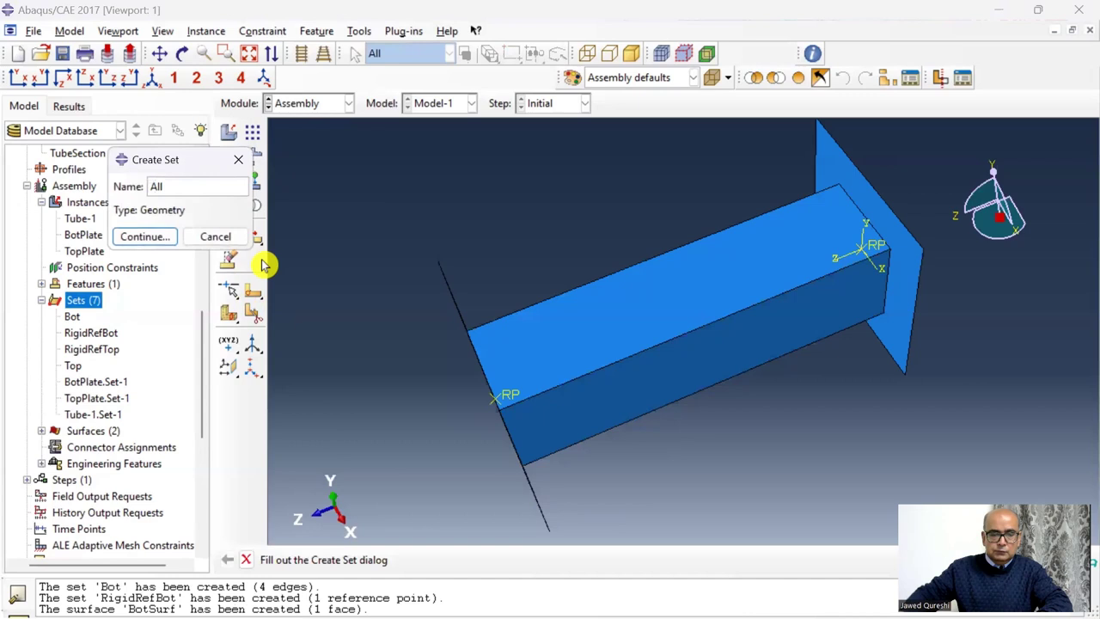
left_click(145, 236)
left_click_drag(698, 458, 639, 219)
left_click(419, 560)
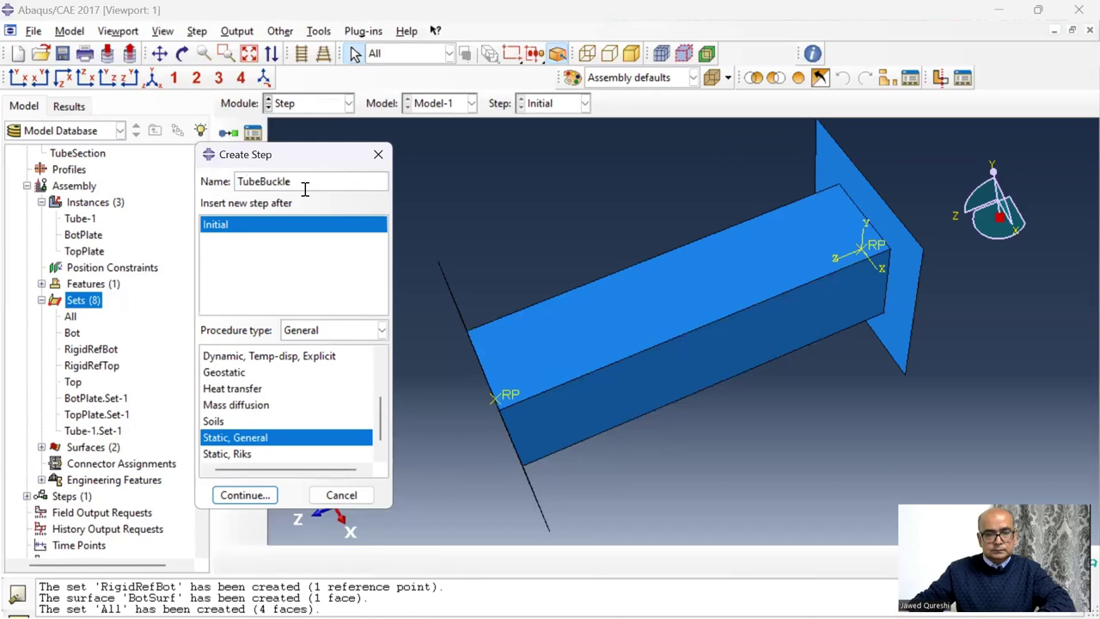
Define the TubeBuckle analysis step after Initial as a linear perturbation Buckle procedure.
left_click(344, 332)
left_click(331, 364)
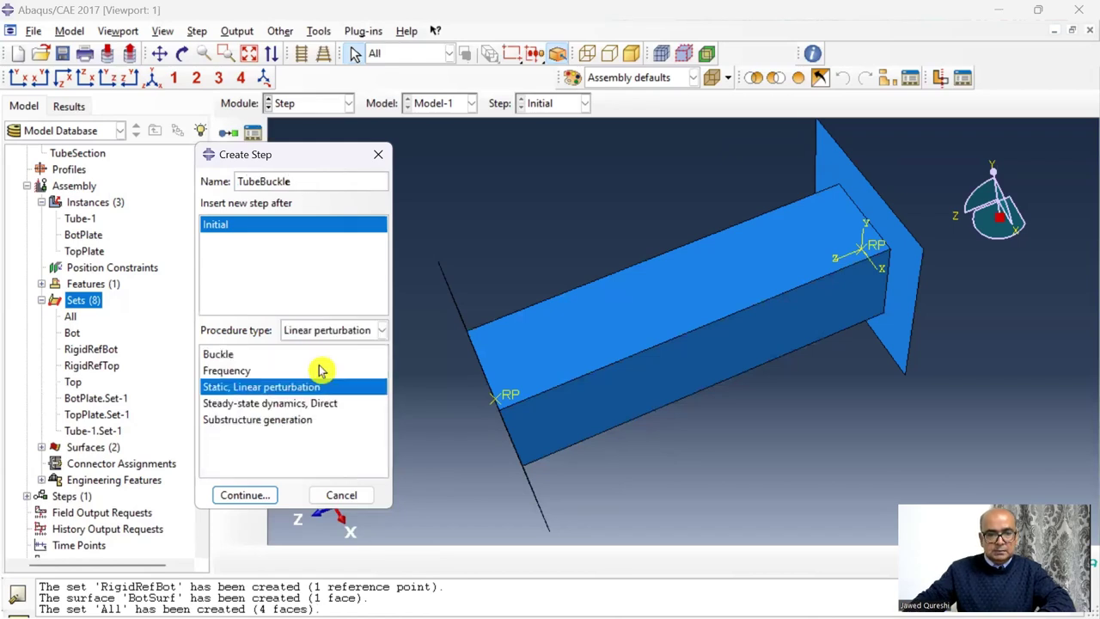
left_click(260, 356)
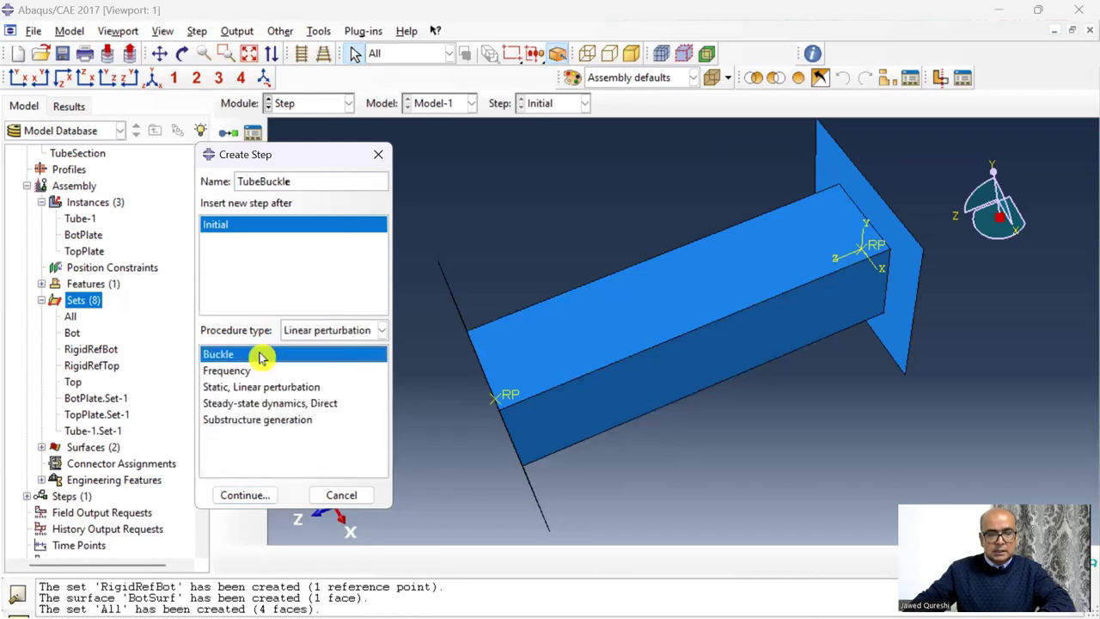
left_click(250, 495)
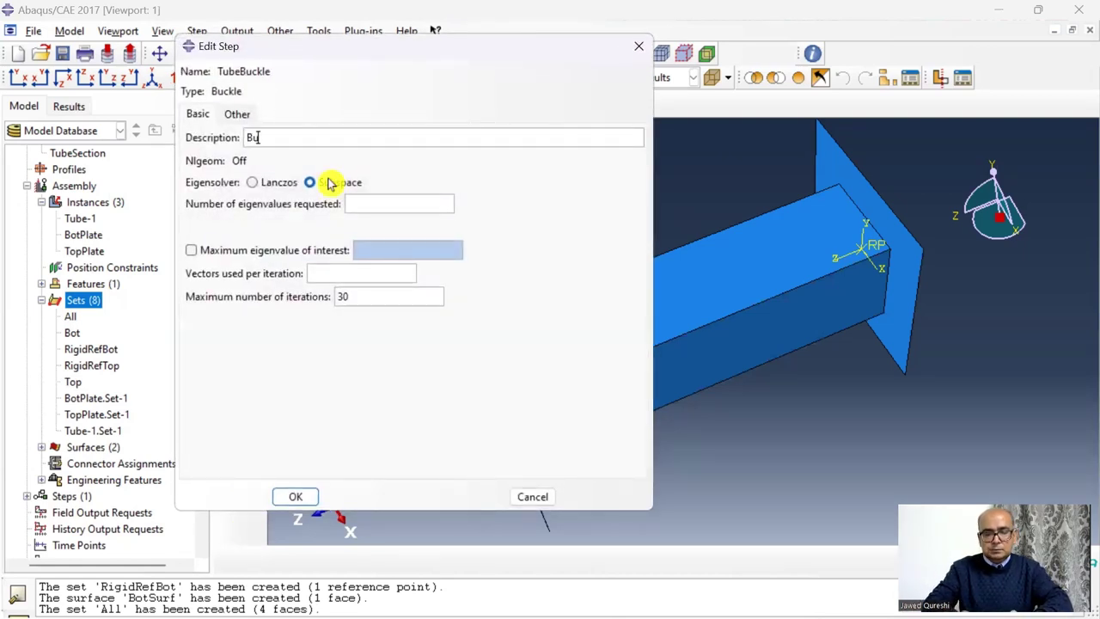
Describe the buckle step as "Buckling analysis of Tube" and request 10 eigenvalues with 18 vectors per iteration and at most 50 iterations.
type("be")
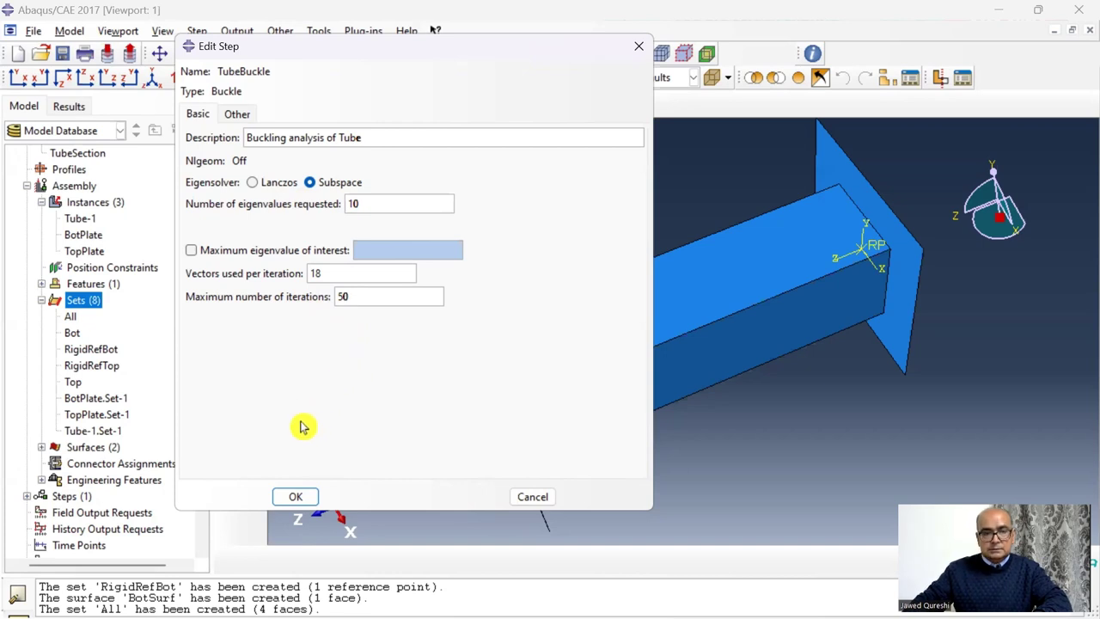
left_click(243, 115)
left_click(205, 115)
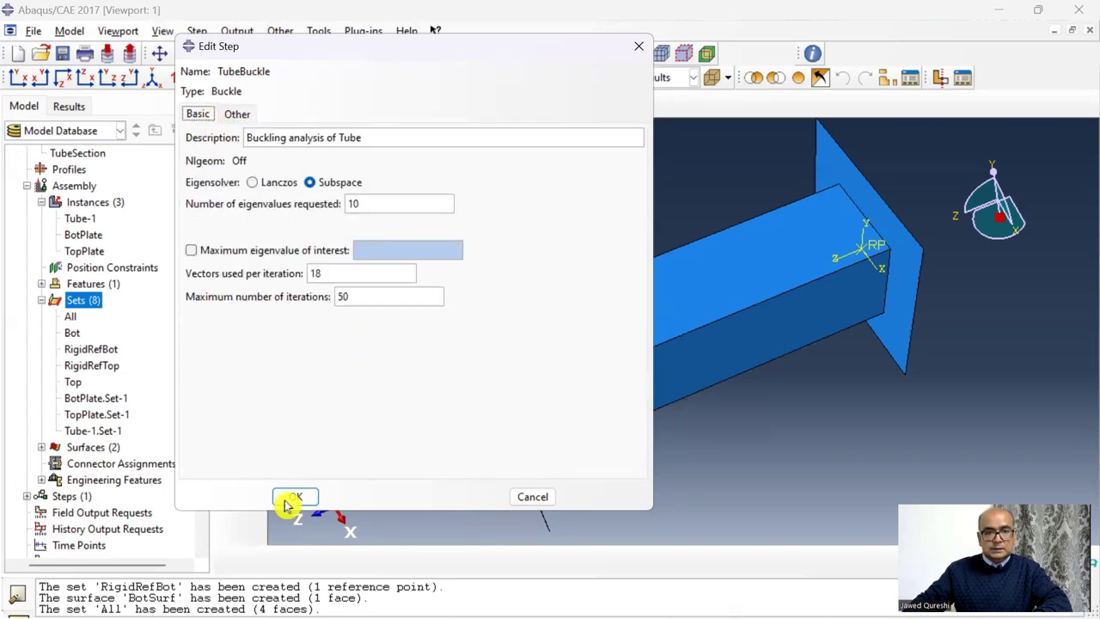
left_click(305, 495)
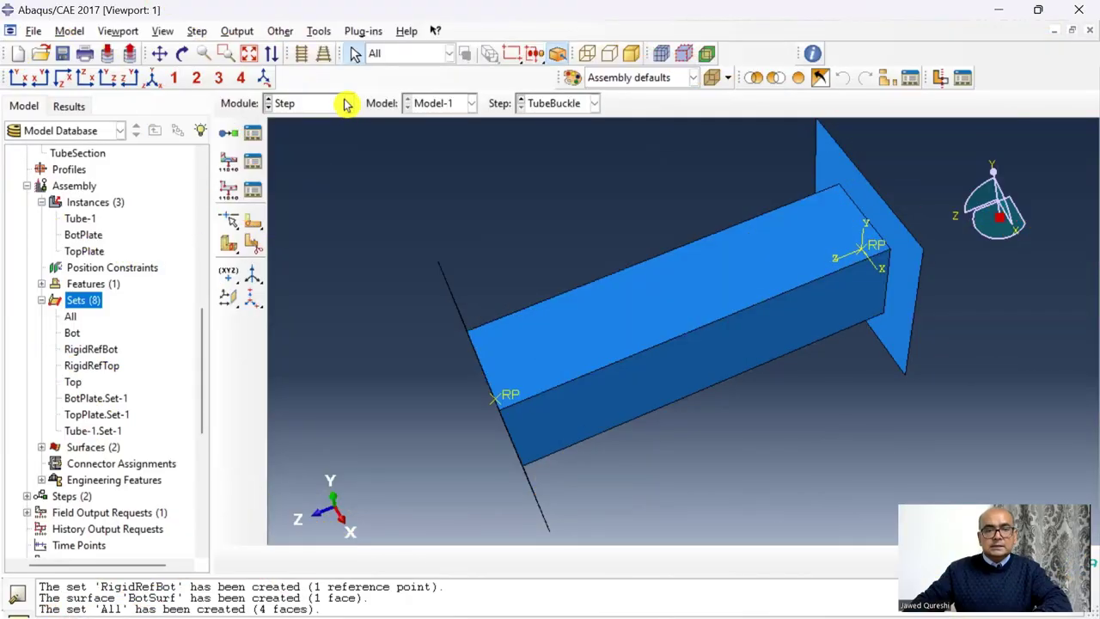
Switch to the Interaction module and create a contact interaction property named NoFric with default options.
left_click(347, 103)
left_click(335, 189)
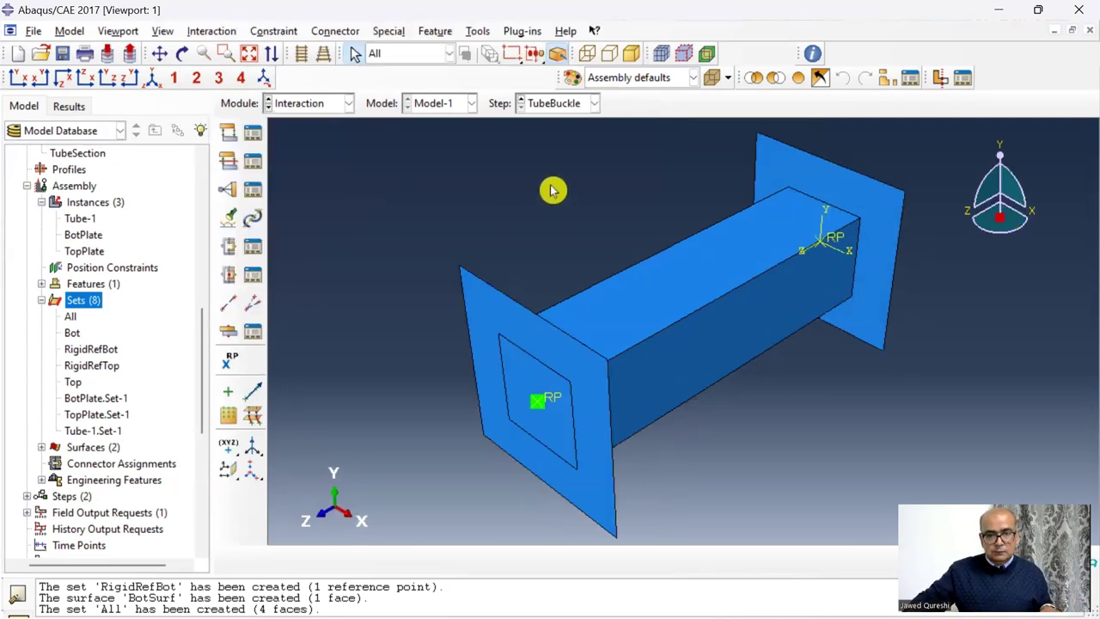
left_click_drag(372, 220, 552, 189, "ctrl+alt")
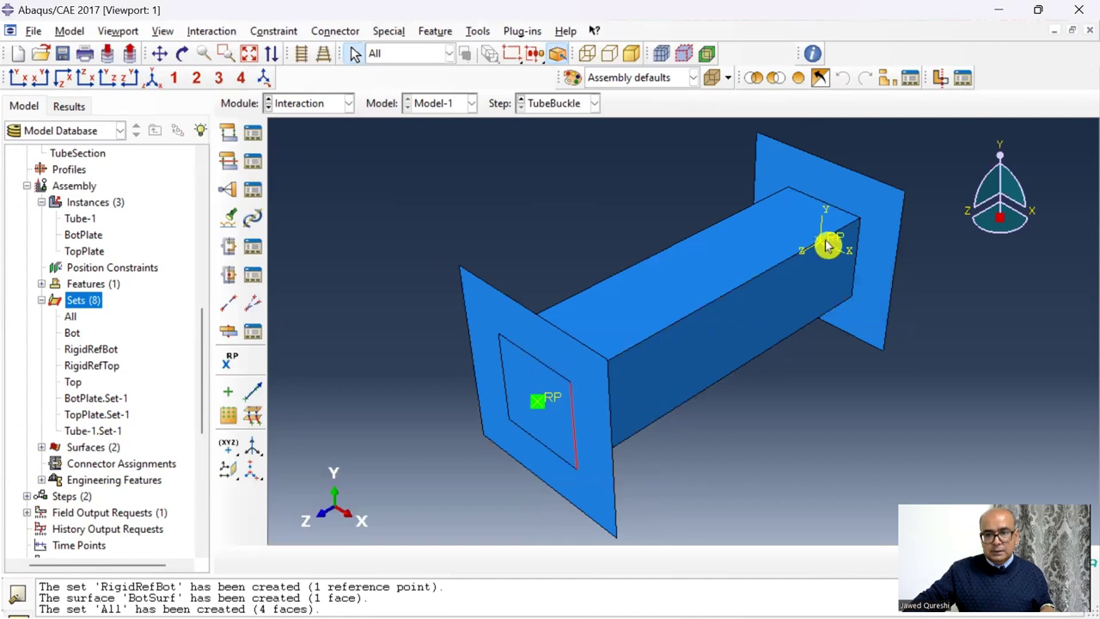
scroll(550, 348, "down", 6)
left_click(581, 399)
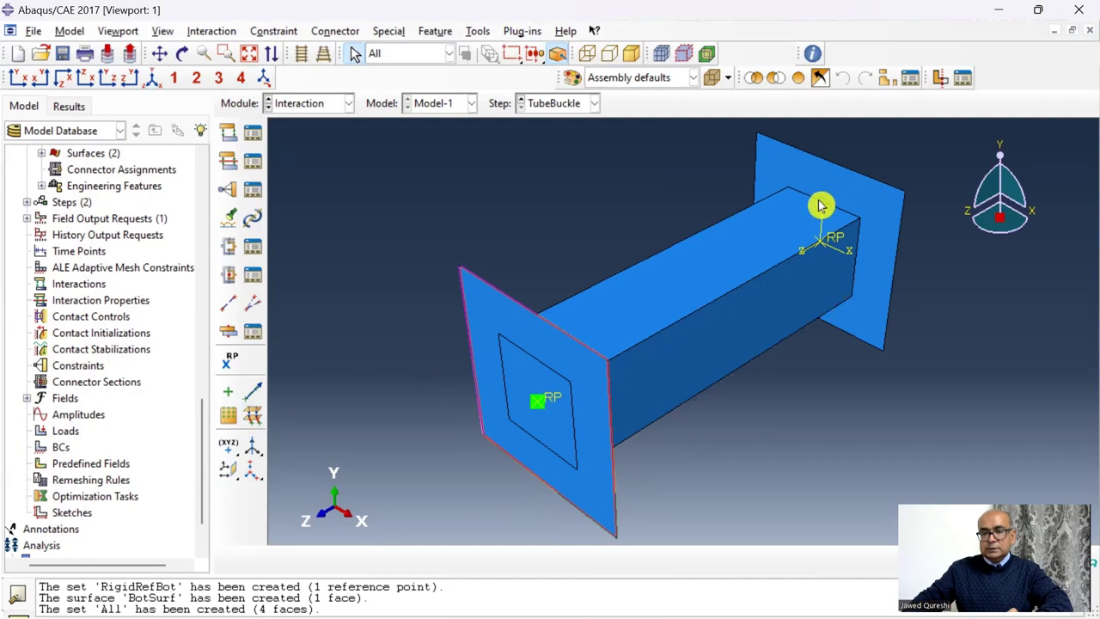
left_click(560, 402)
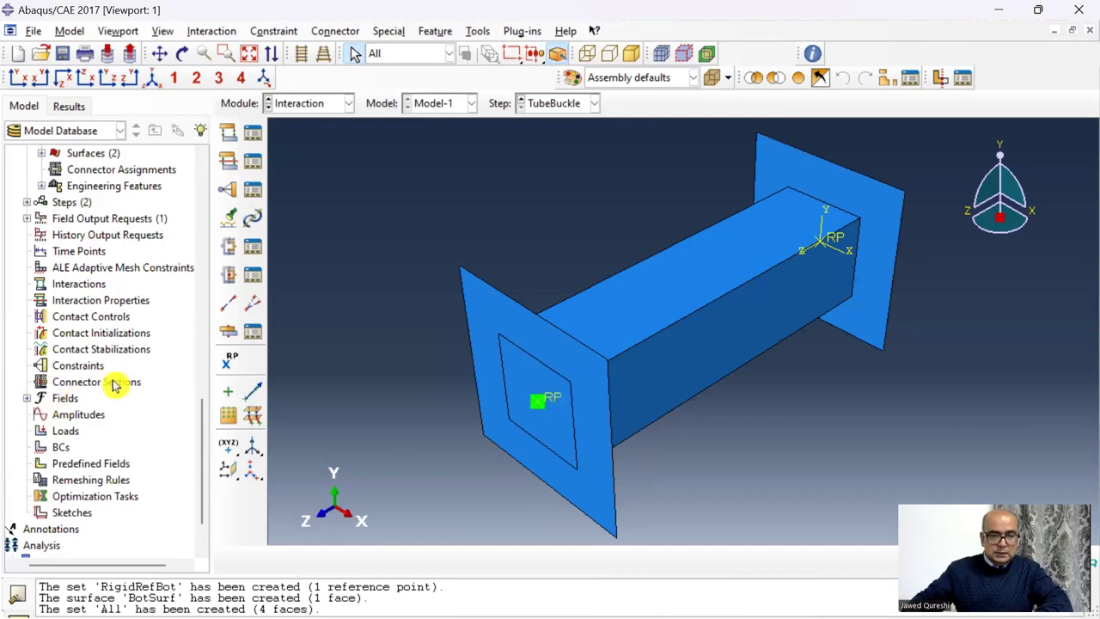
double_click(128, 300)
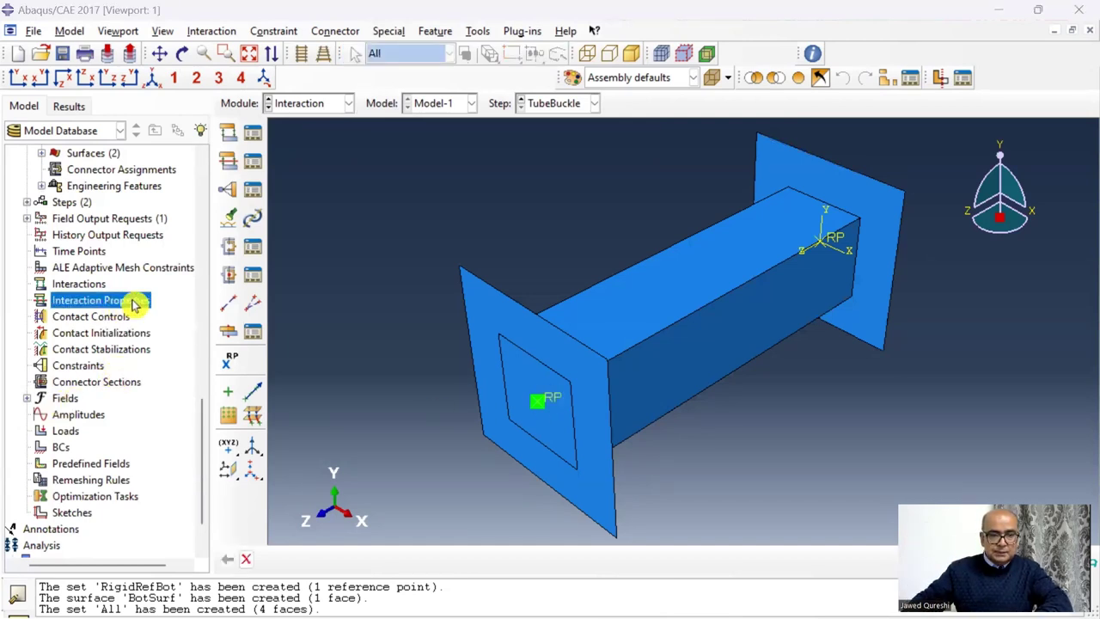
type("NoFric")
key("Return")
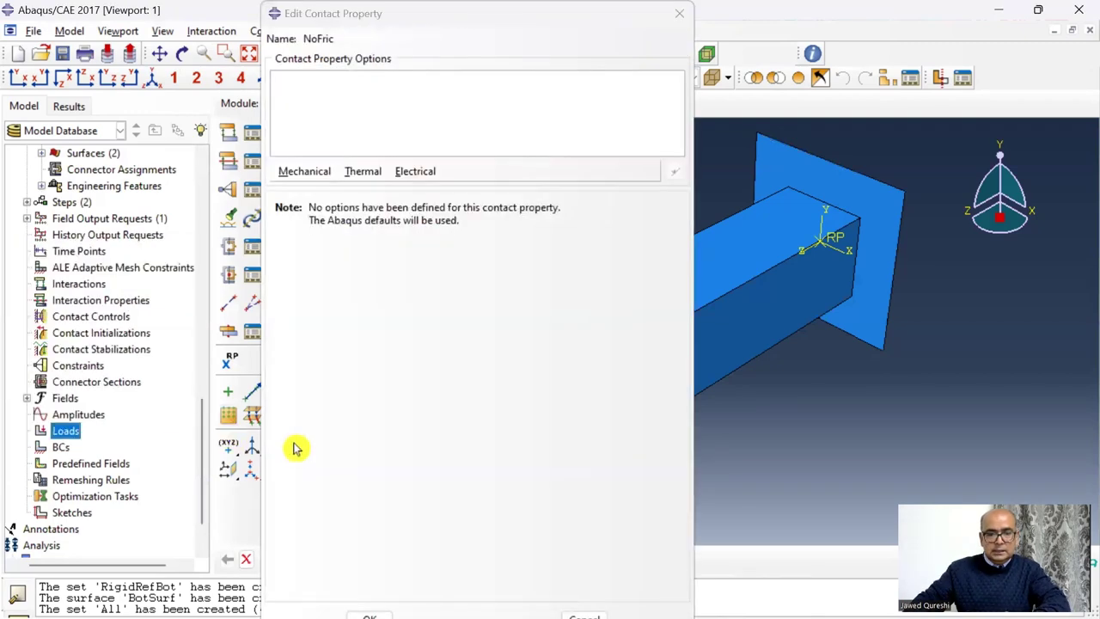
left_click(369, 616)
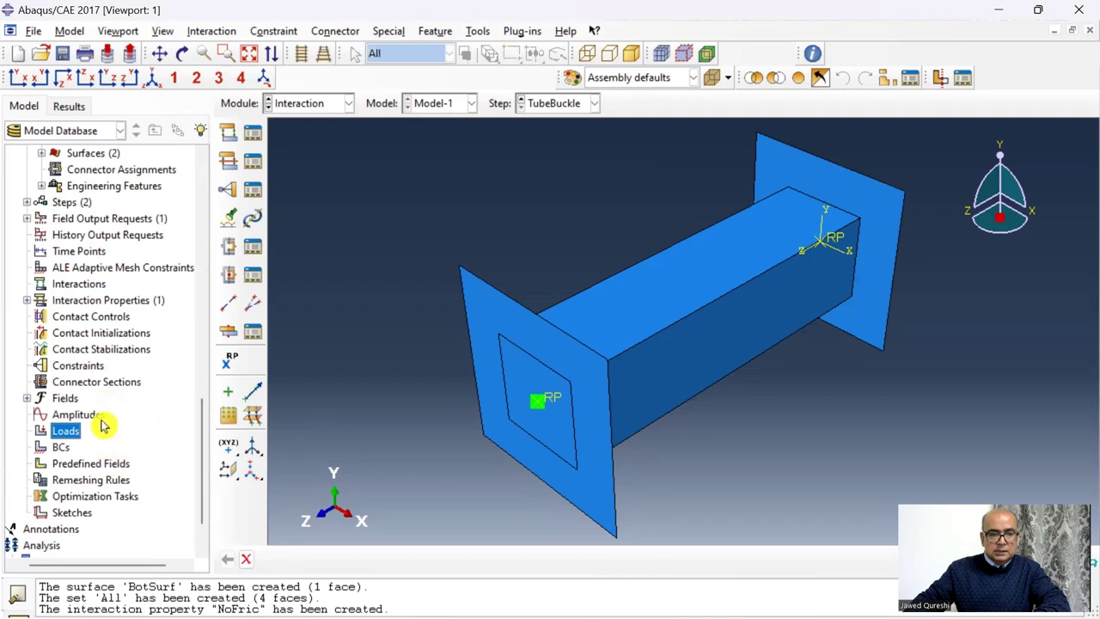
Start a surface-to-surface contact (Standard) interaction named ToSurf-Tube in the Initial step.
double_click(110, 284)
left_click(114, 272)
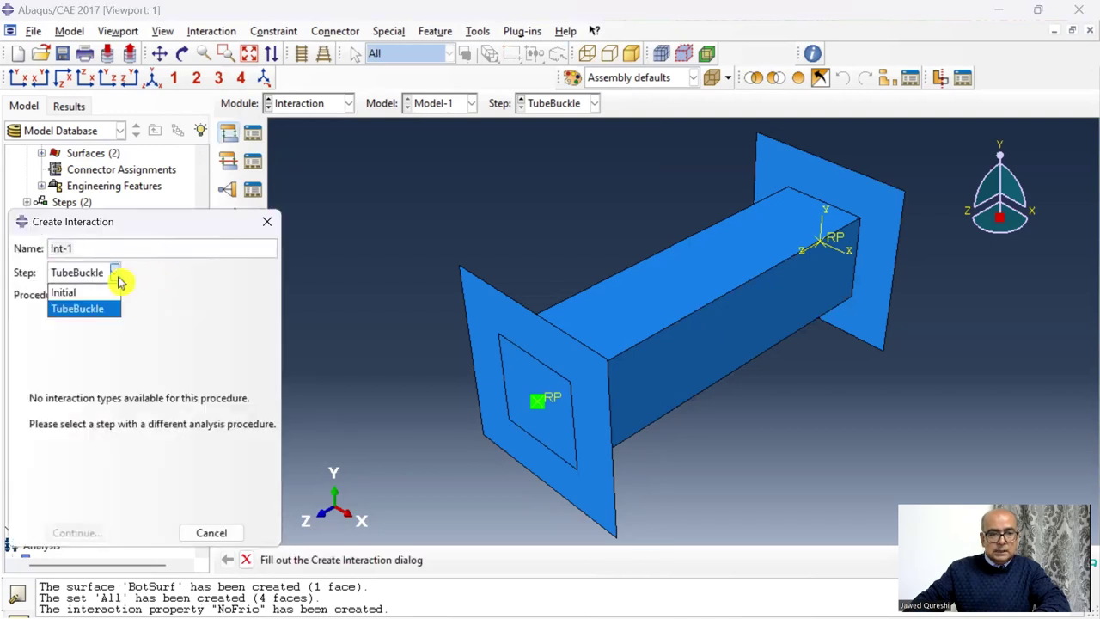
left_click(106, 290)
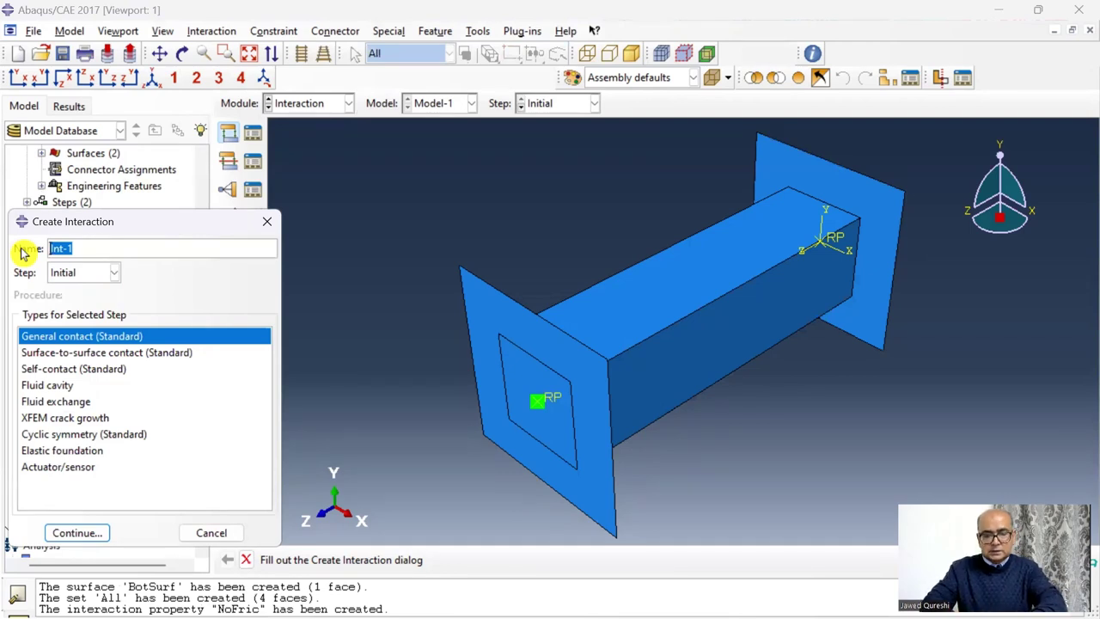
key("BackSpace")
type("ToS")
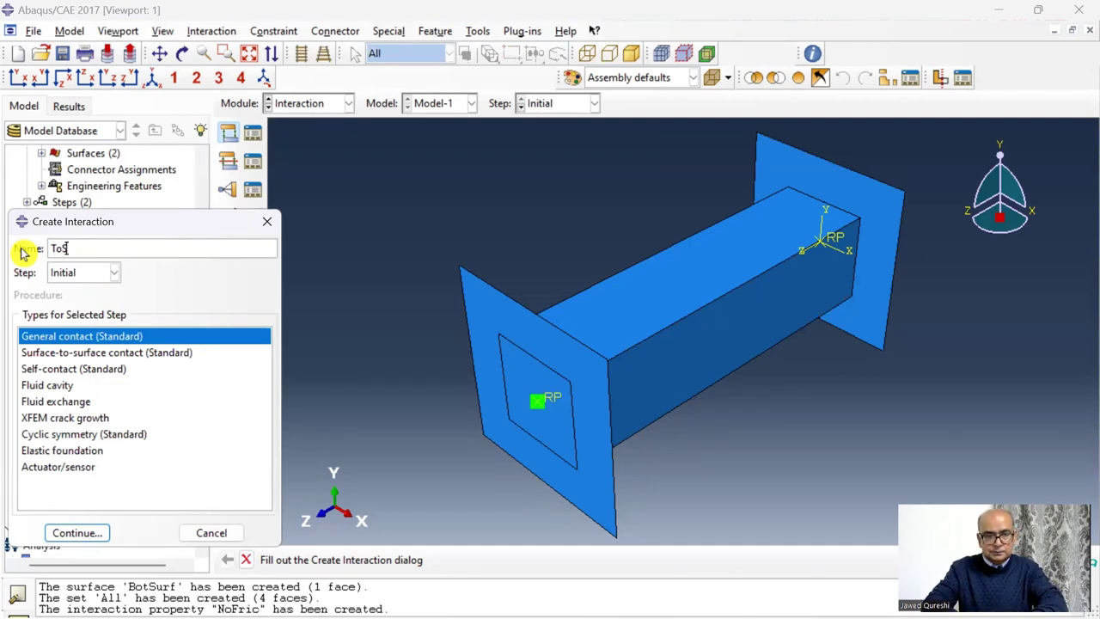
type("urf-Tube")
left_click(215, 352)
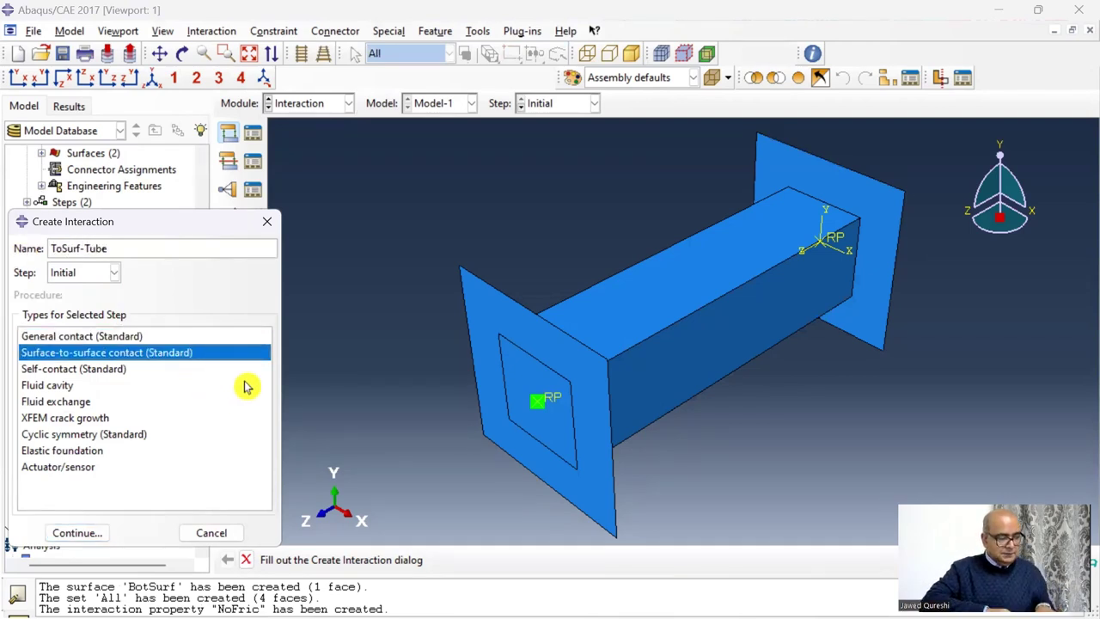
left_click(90, 534)
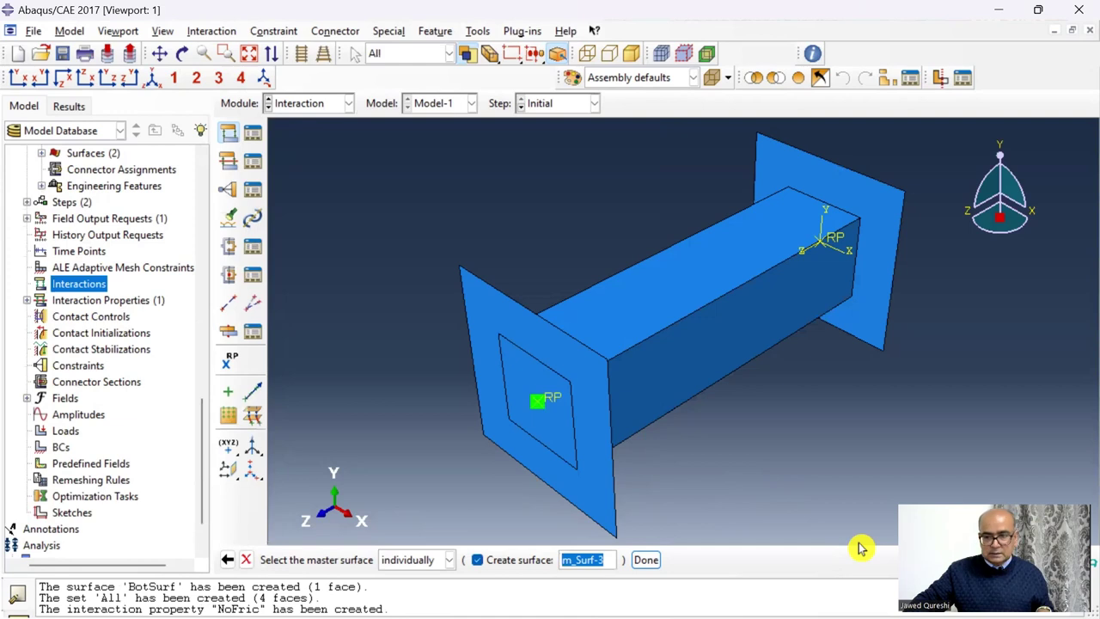
Assign surface TopSurf as the contact's master and the node region set Top as its slave.
left_click(919, 559)
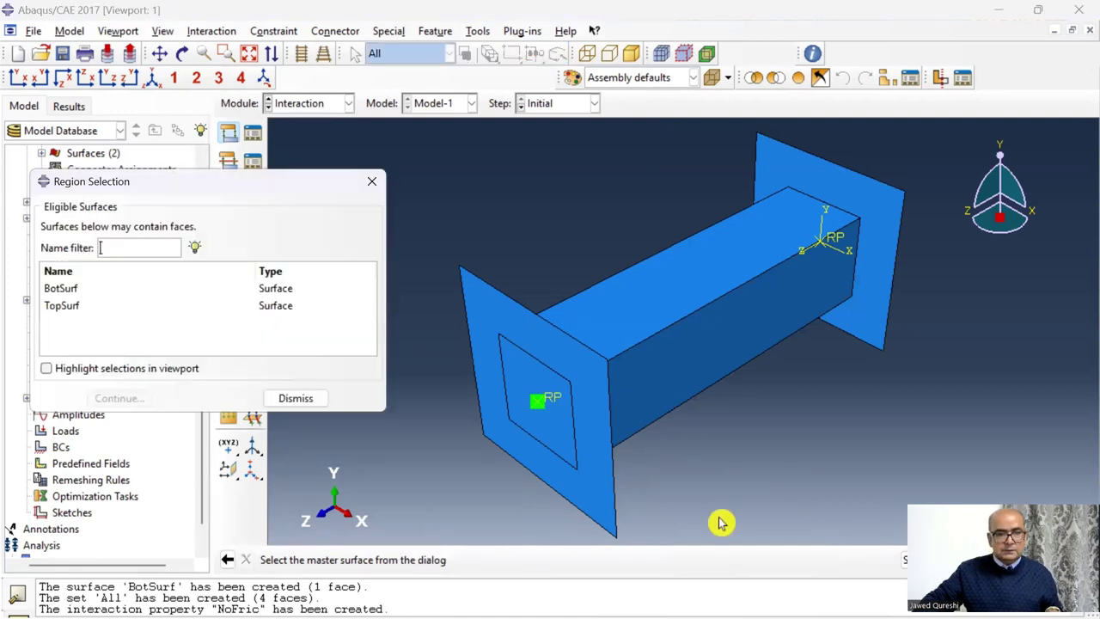
left_click(99, 305)
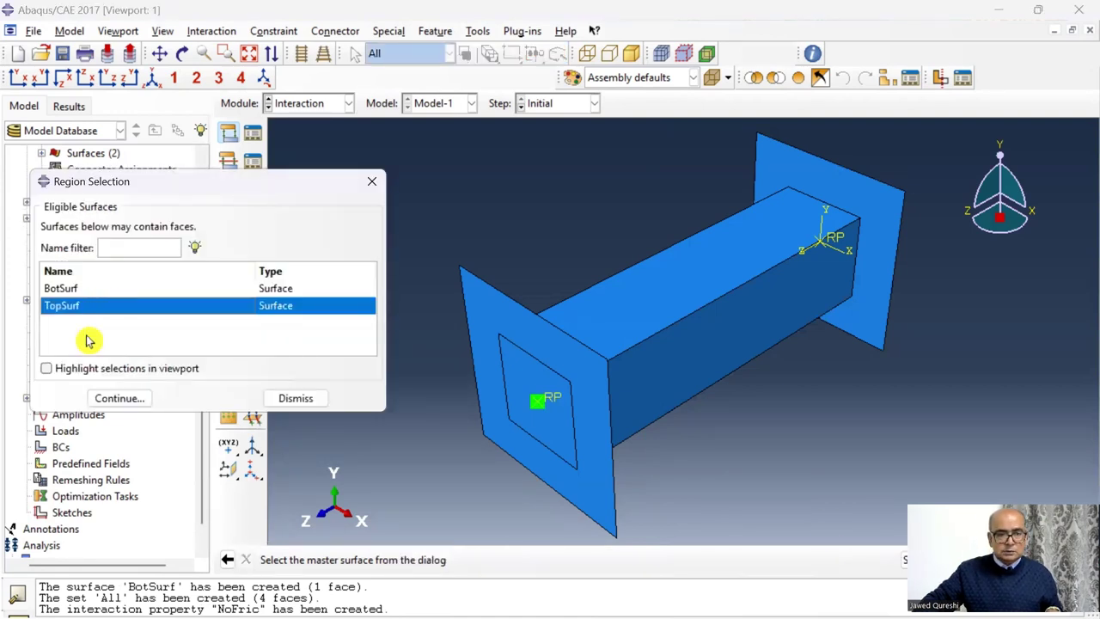
left_click(57, 368)
left_click(125, 402)
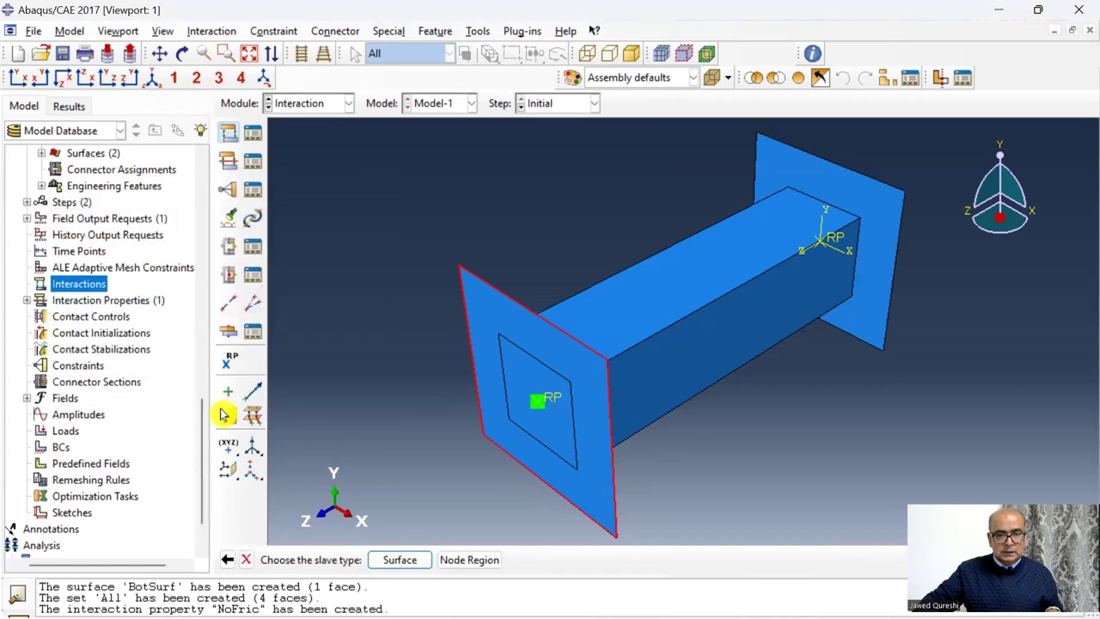
left_click(471, 561)
scroll(171, 309, "down", 3)
left_click(94, 322)
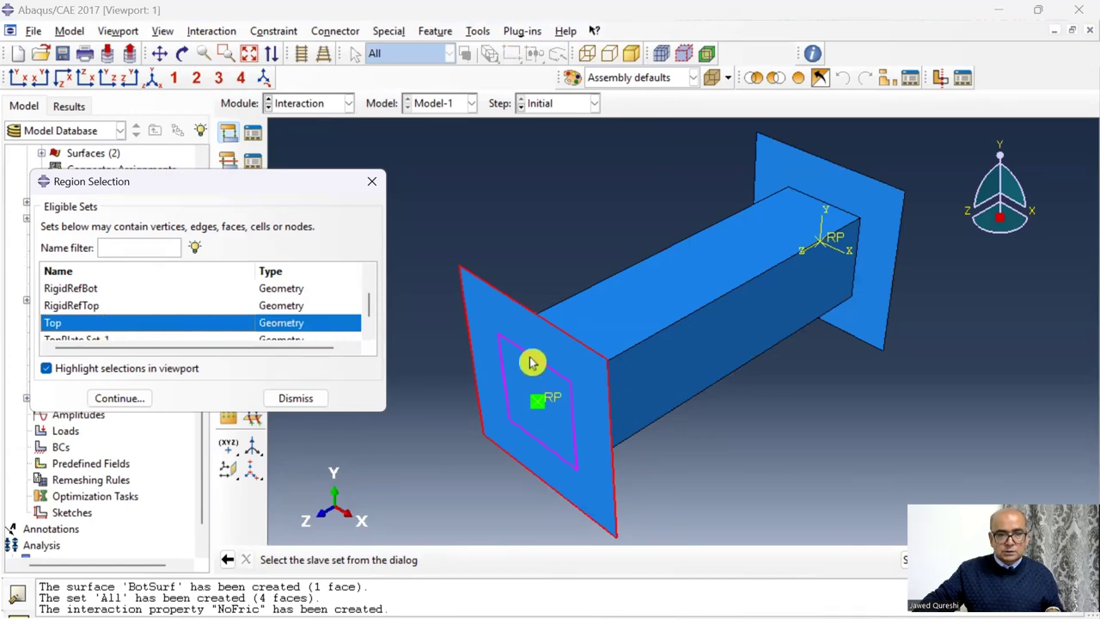
left_click(108, 398)
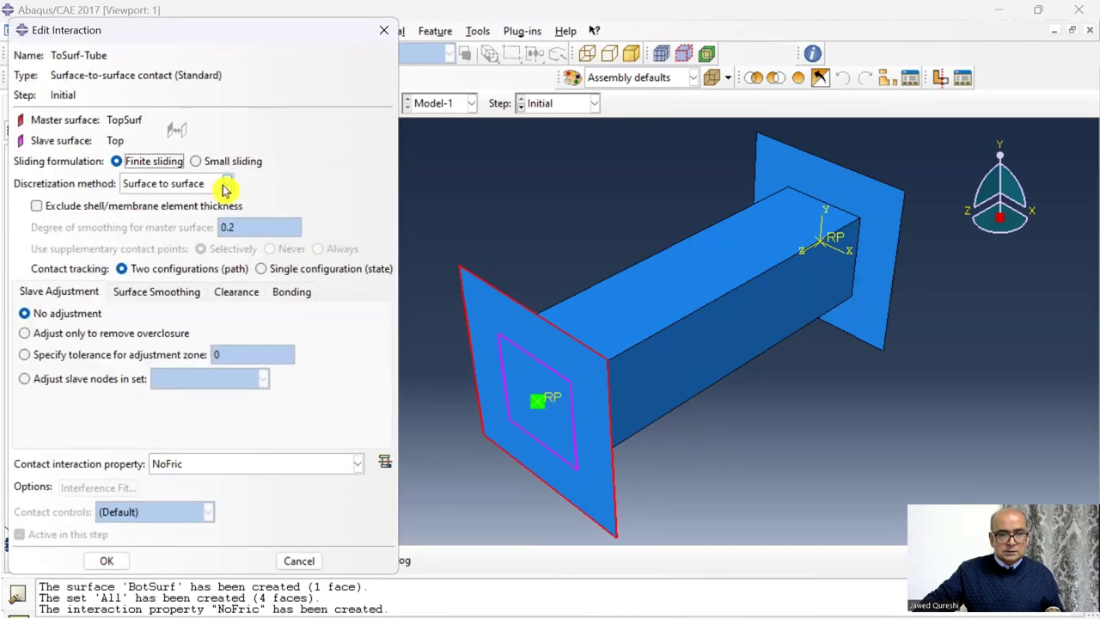
Set the contact's discretization to node to surface and specify a slave adjustment zone tolerance of 0.01.
left_click(225, 184)
left_click(189, 219)
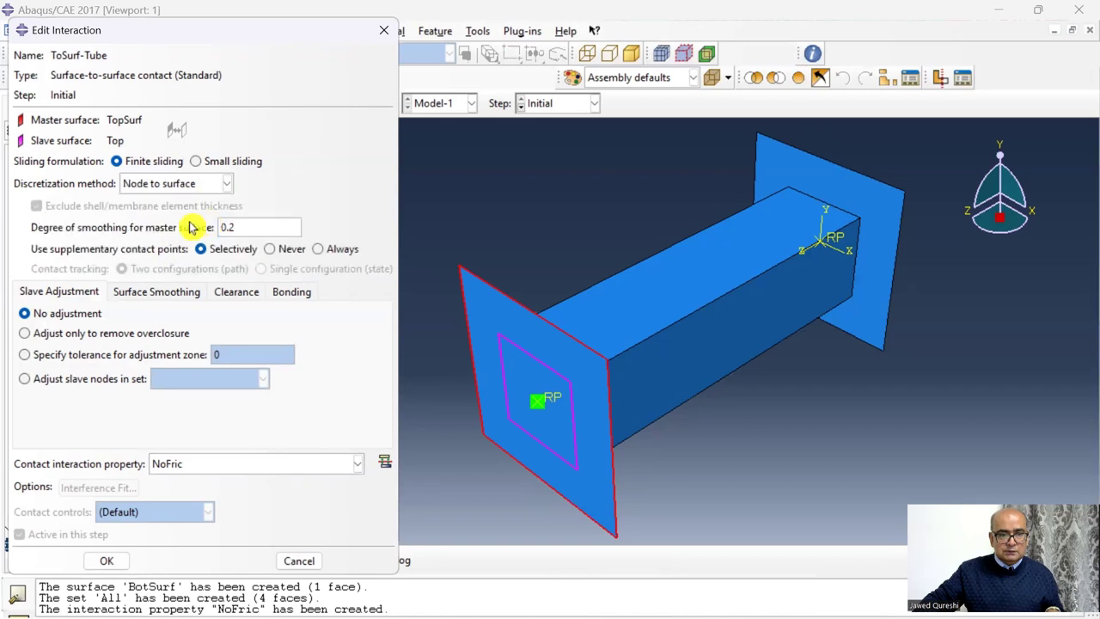
left_click(57, 359)
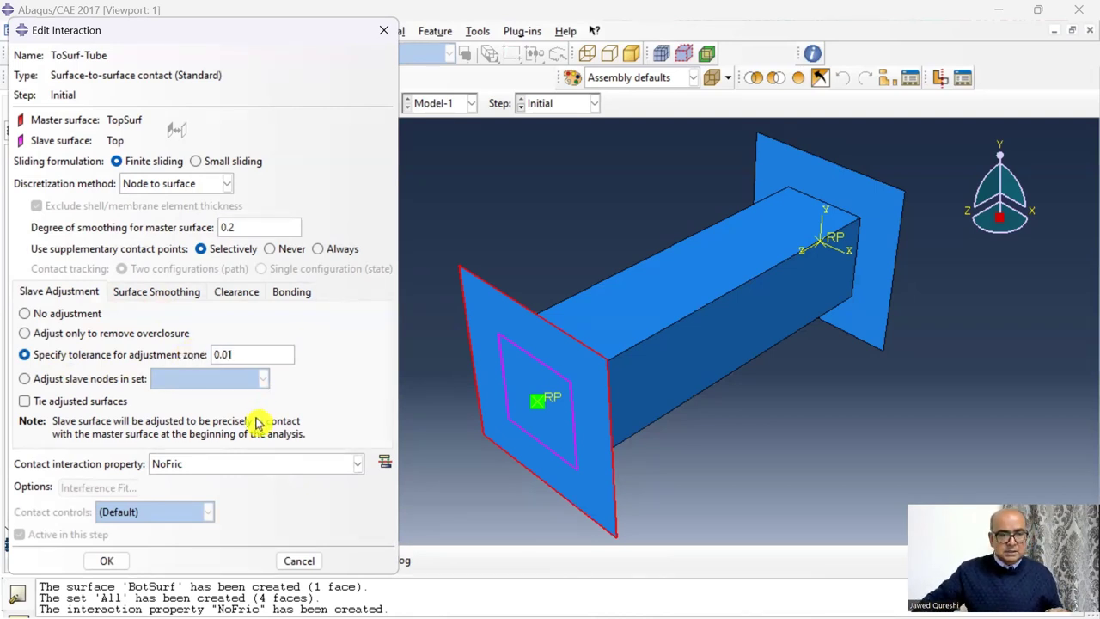
left_click(106, 563)
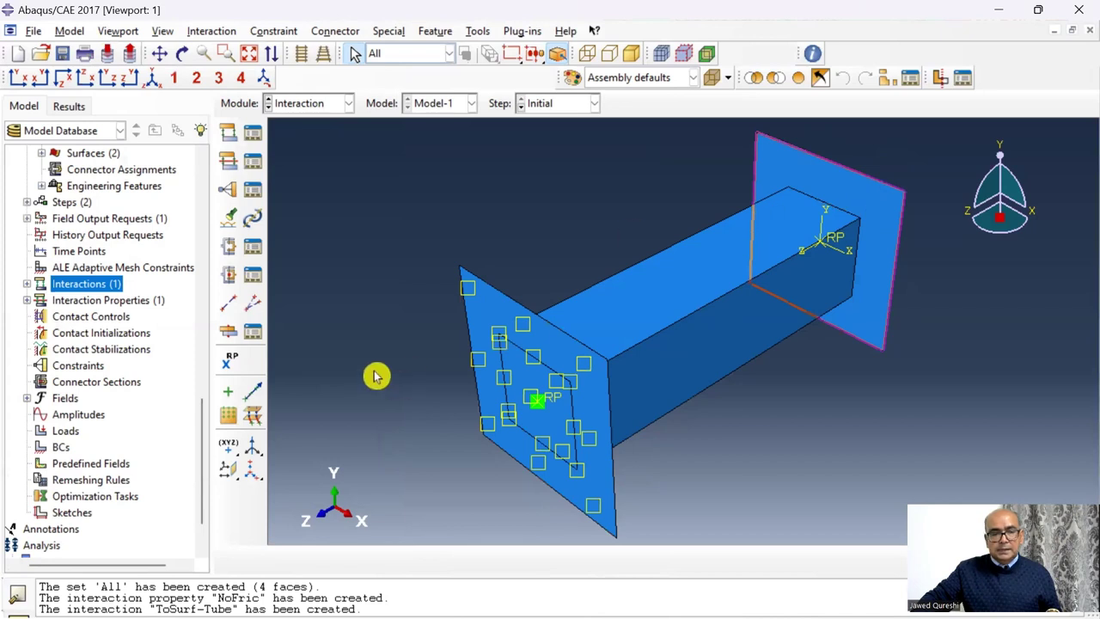
Start a tie constraint named BotSurf-tube.
double_click(77, 366)
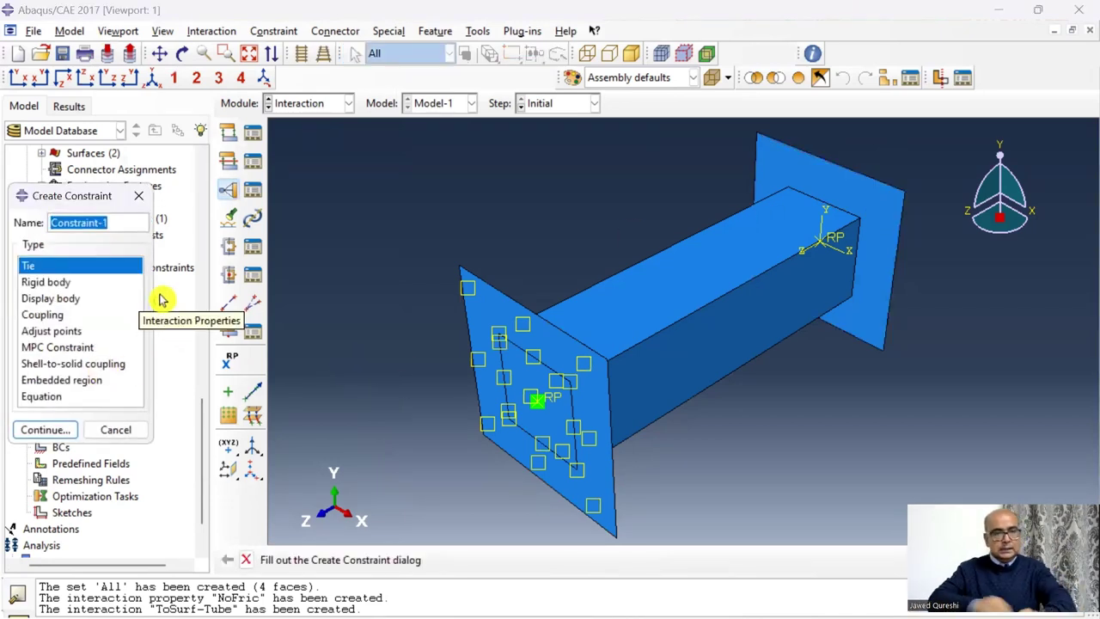
type("BotSur")
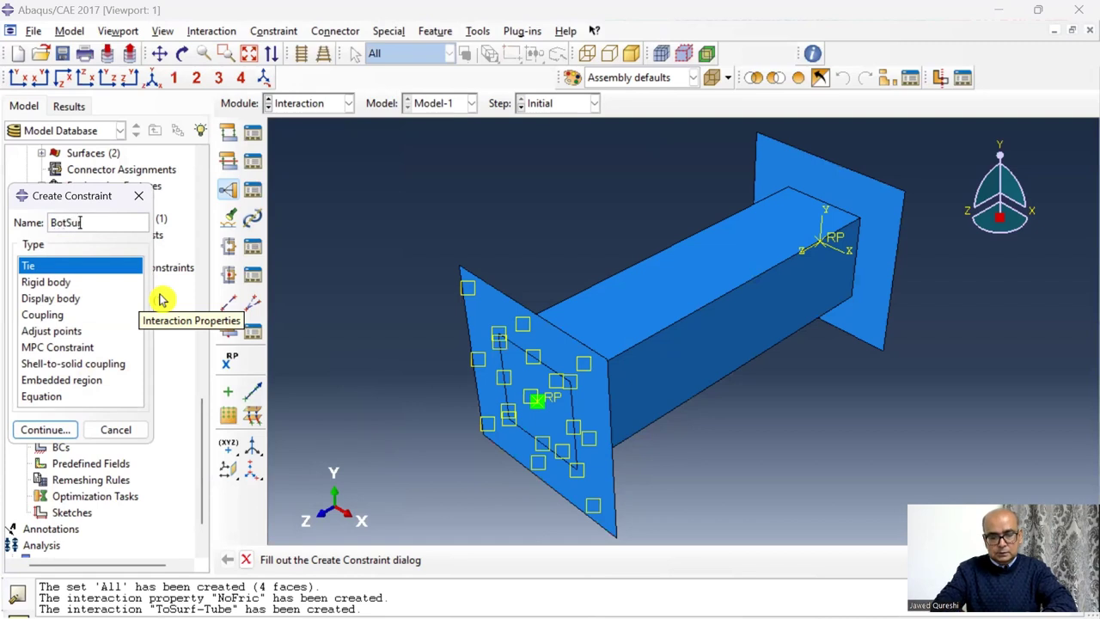
type("f-tu")
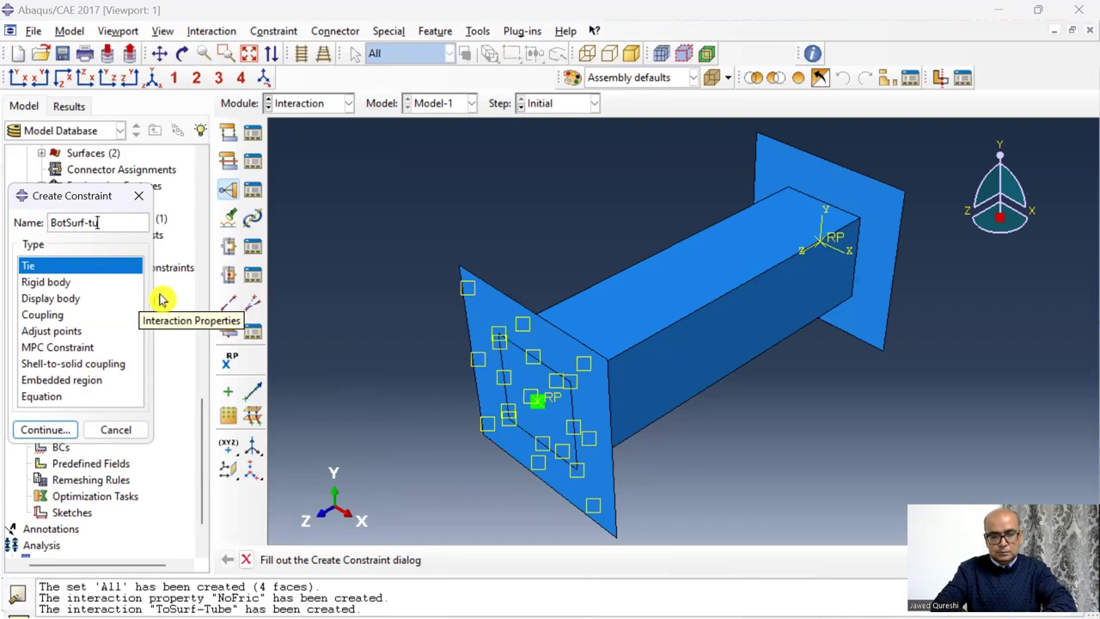
type("be")
left_click(45, 429)
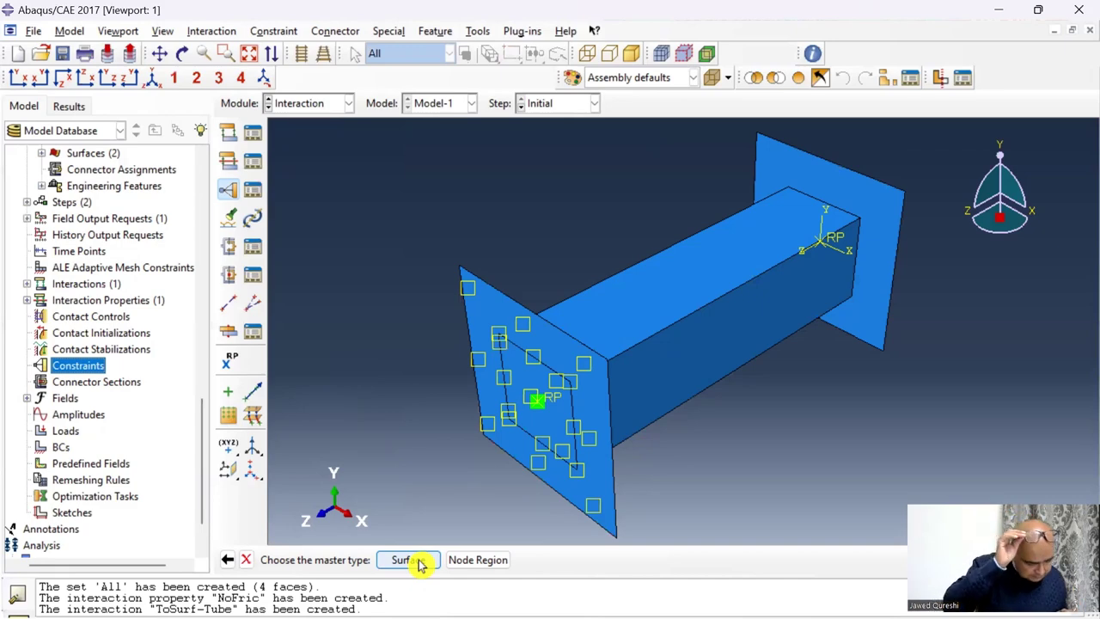
Assign surface BotSurf as the tie's master and node region set Bot as its slave, keeping the default tie options.
left_click(418, 564)
left_click(159, 292)
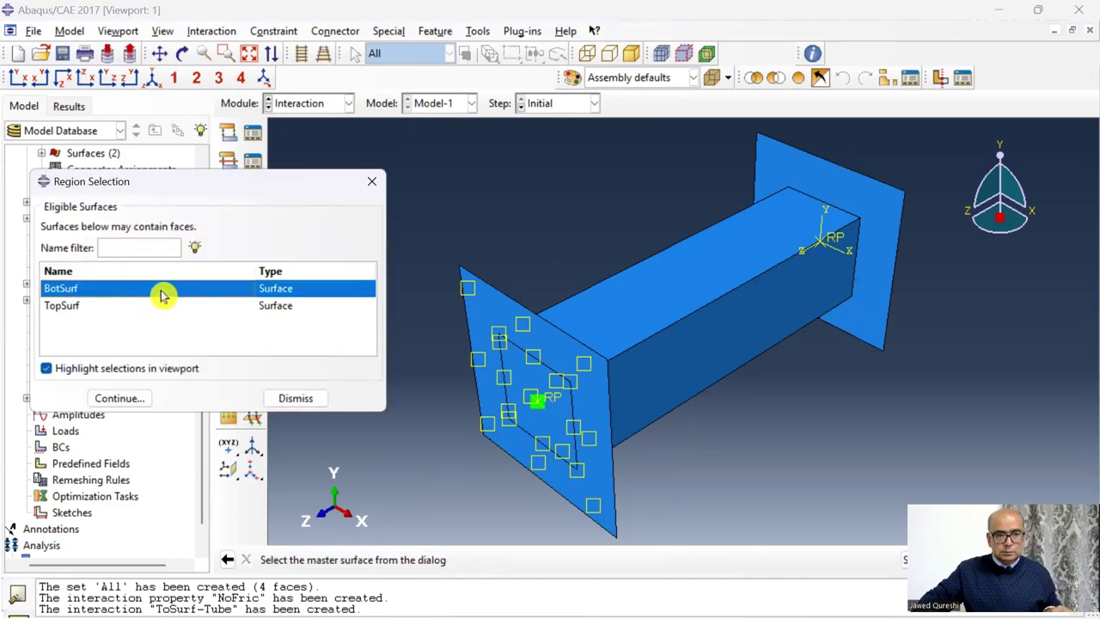
left_click(148, 397)
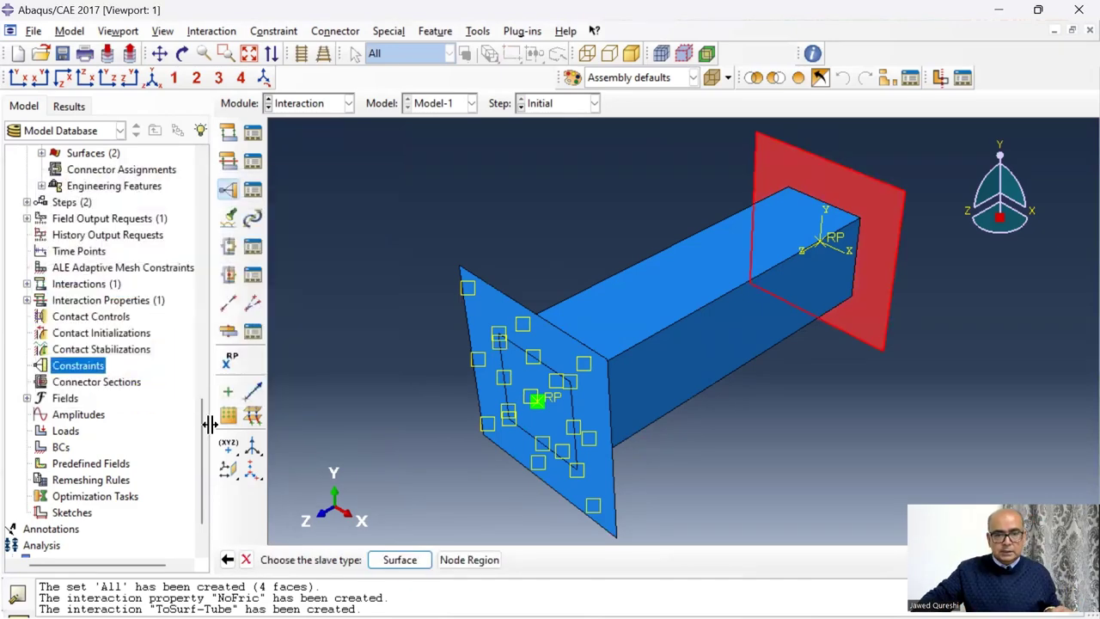
left_click(469, 564)
left_click(144, 310)
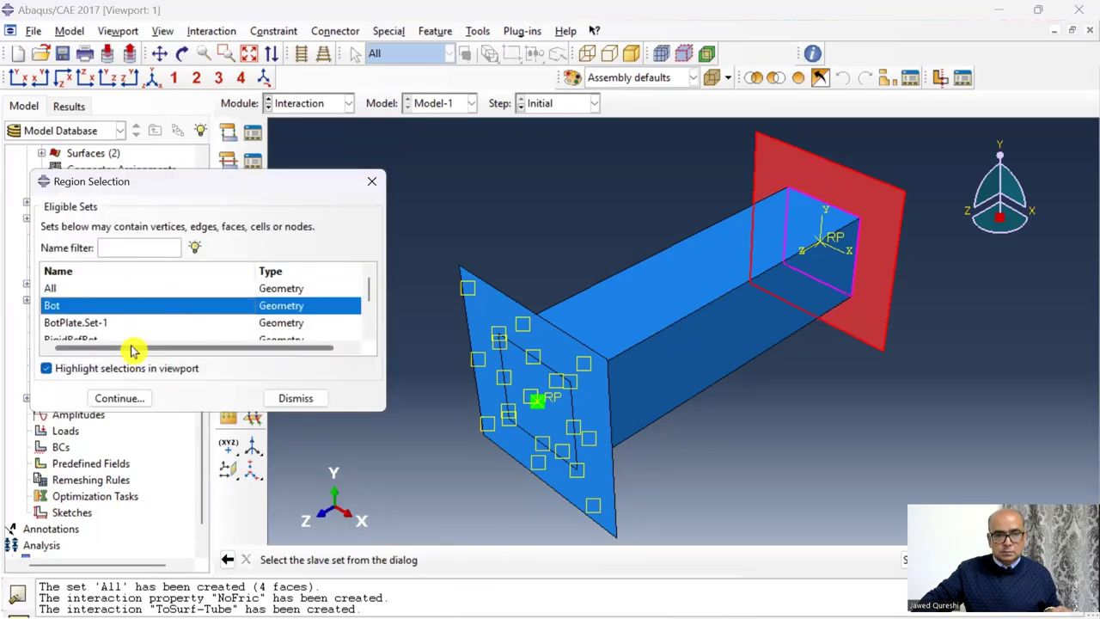
left_click(128, 400)
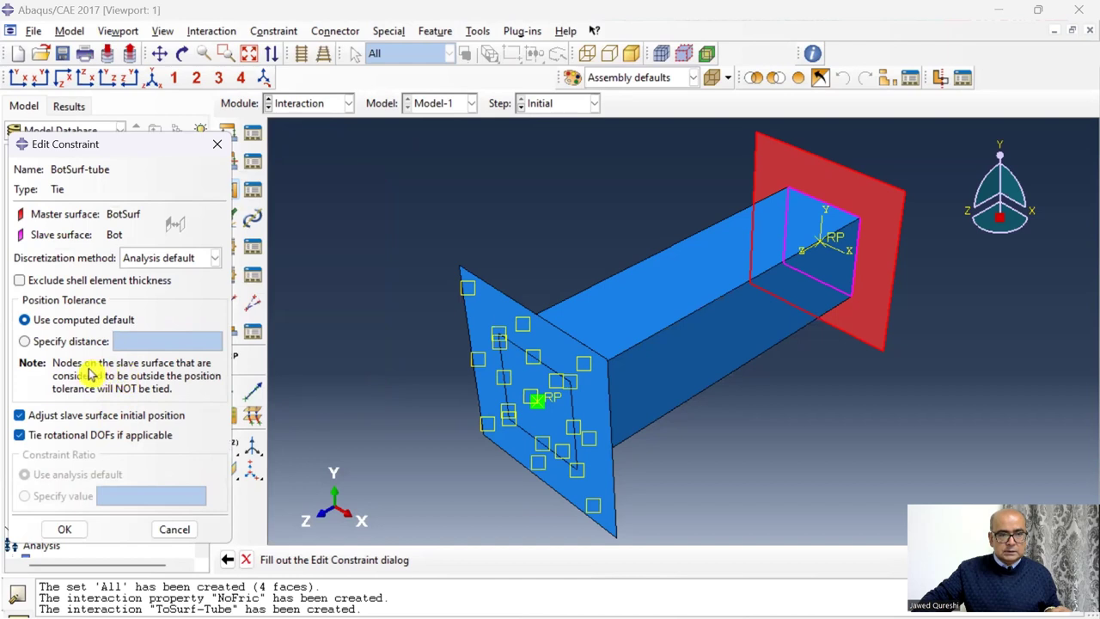
left_click(67, 530)
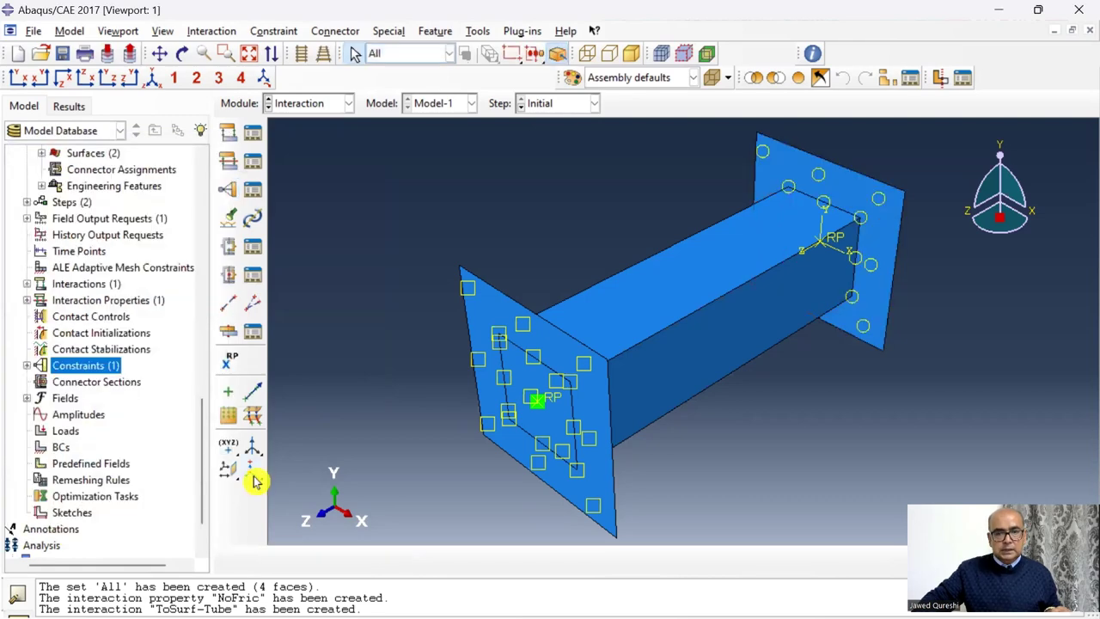
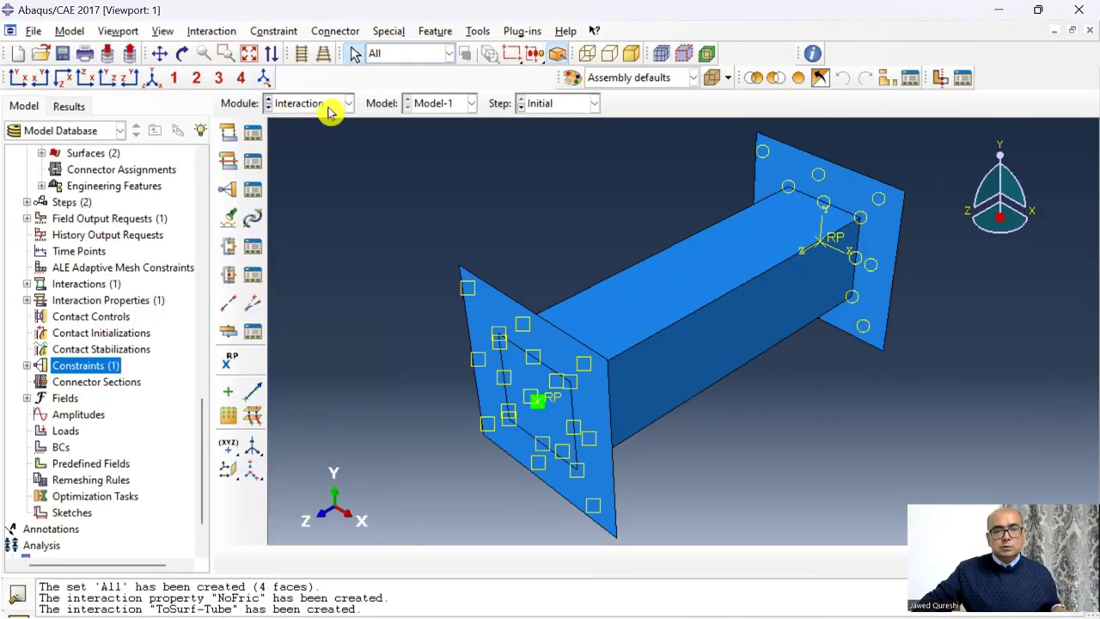
Switch to the Load module and start a displacement/rotation boundary condition named FiXBot in the Initial step.
left_click(327, 106)
left_click(292, 201)
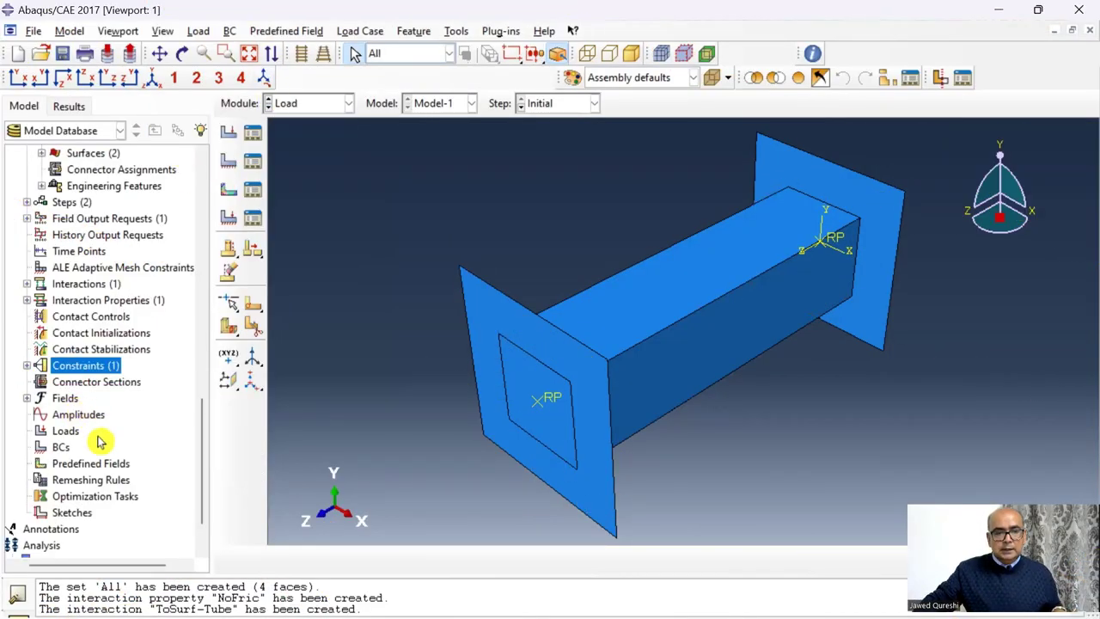
double_click(62, 446)
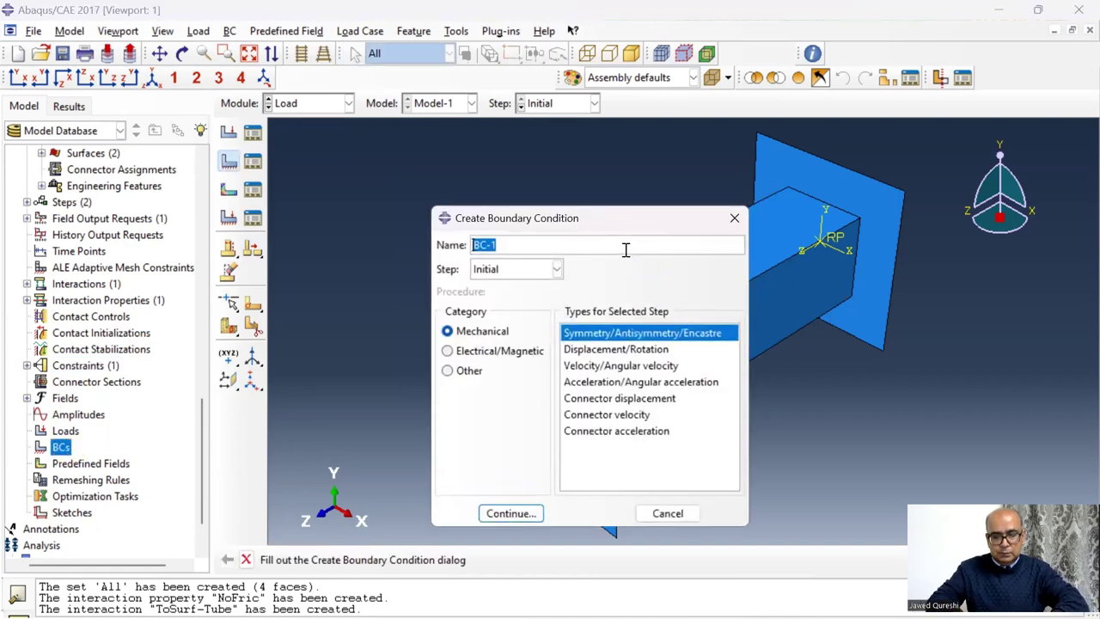
type("FixBot")
left_click(668, 350)
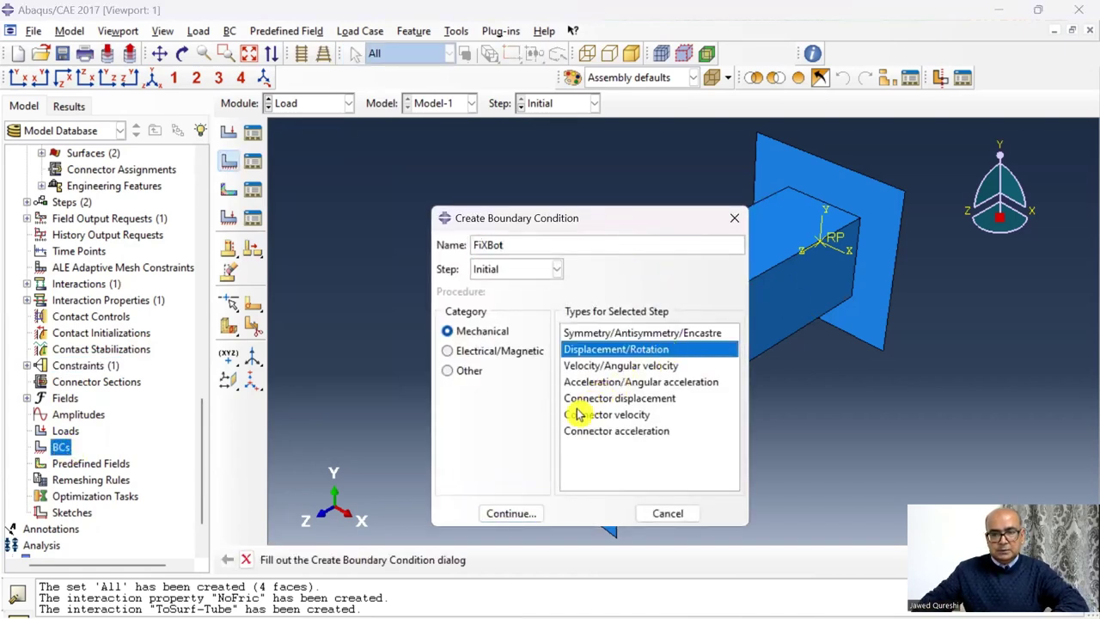
left_click(510, 513)
Apply the boundary condition to set RigidRefBot, restraining U1, U2, UR1, UR2 and UR3 while leaving U3 free.
scroll(160, 295, "down", 3)
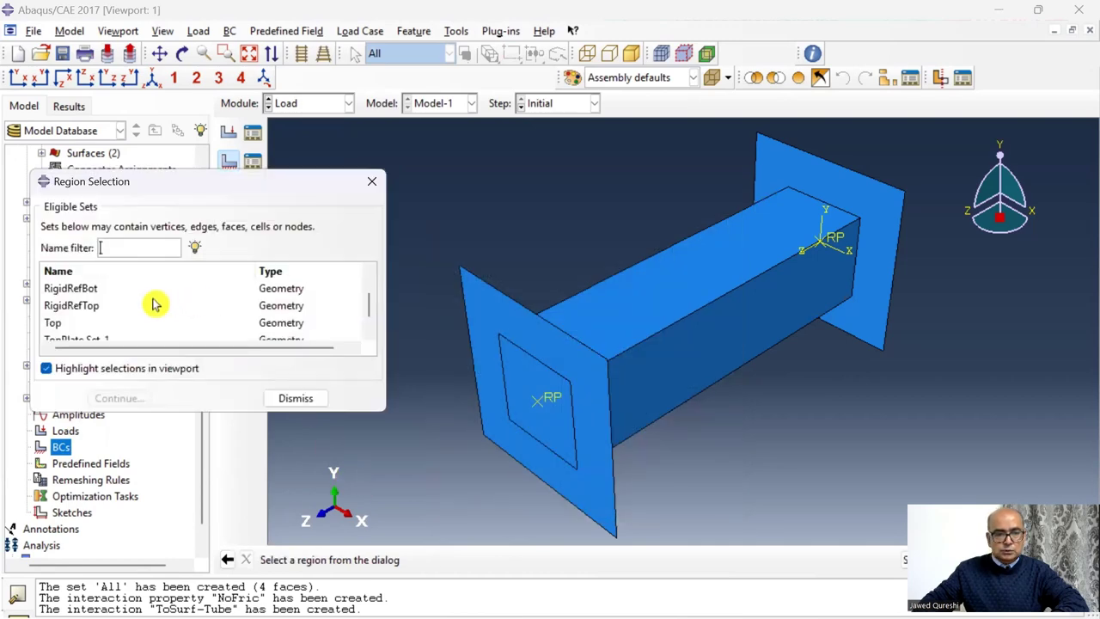
left_click(129, 294)
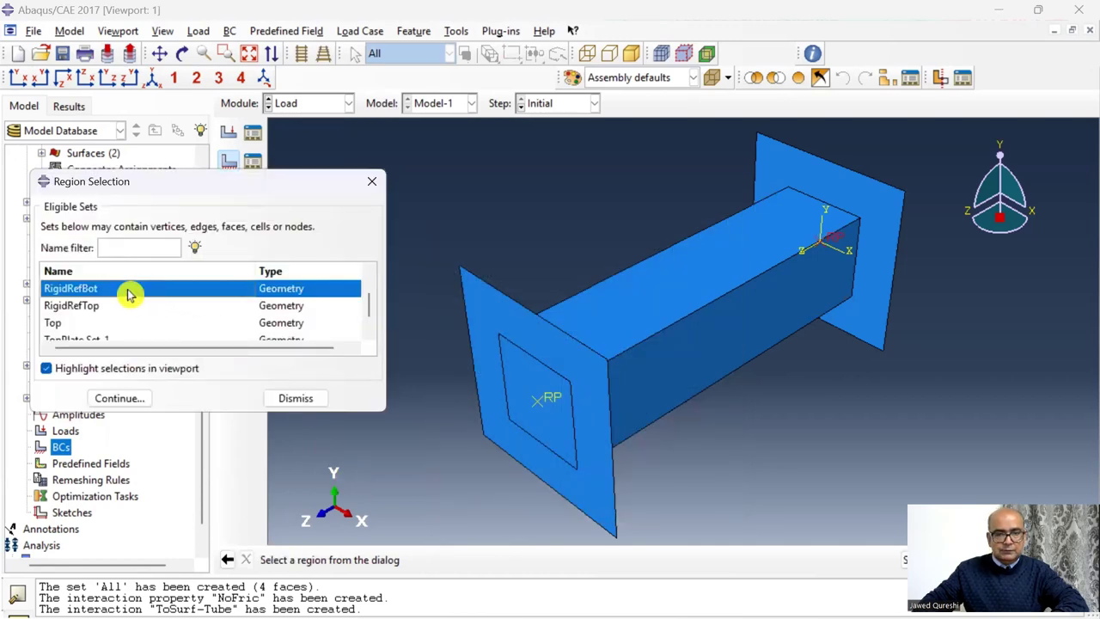
left_click(121, 398)
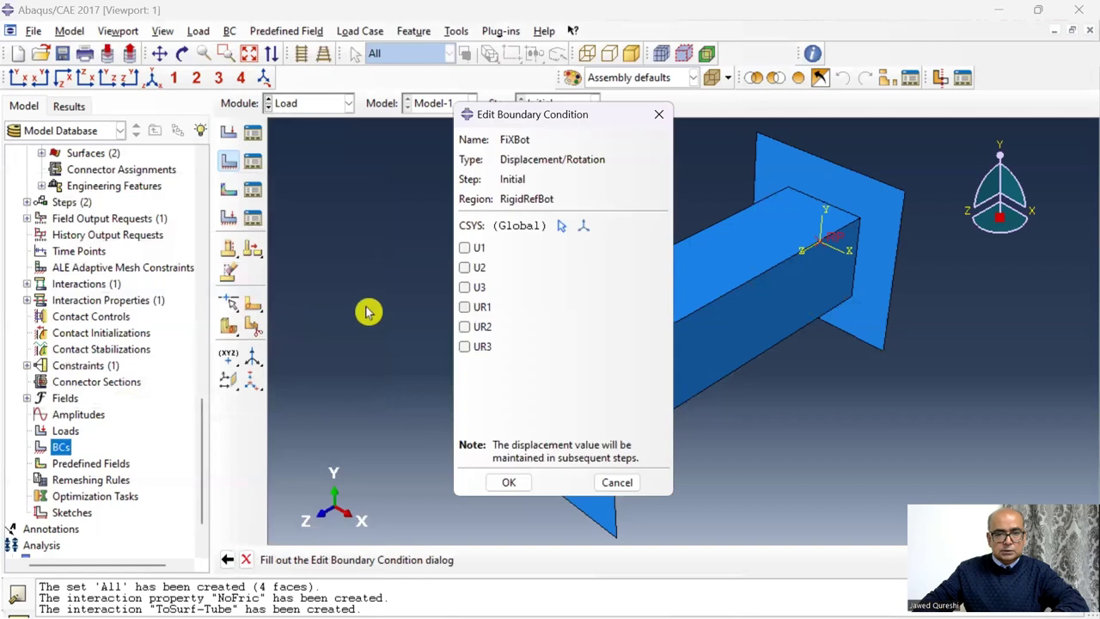
left_click(470, 248)
left_click(472, 268)
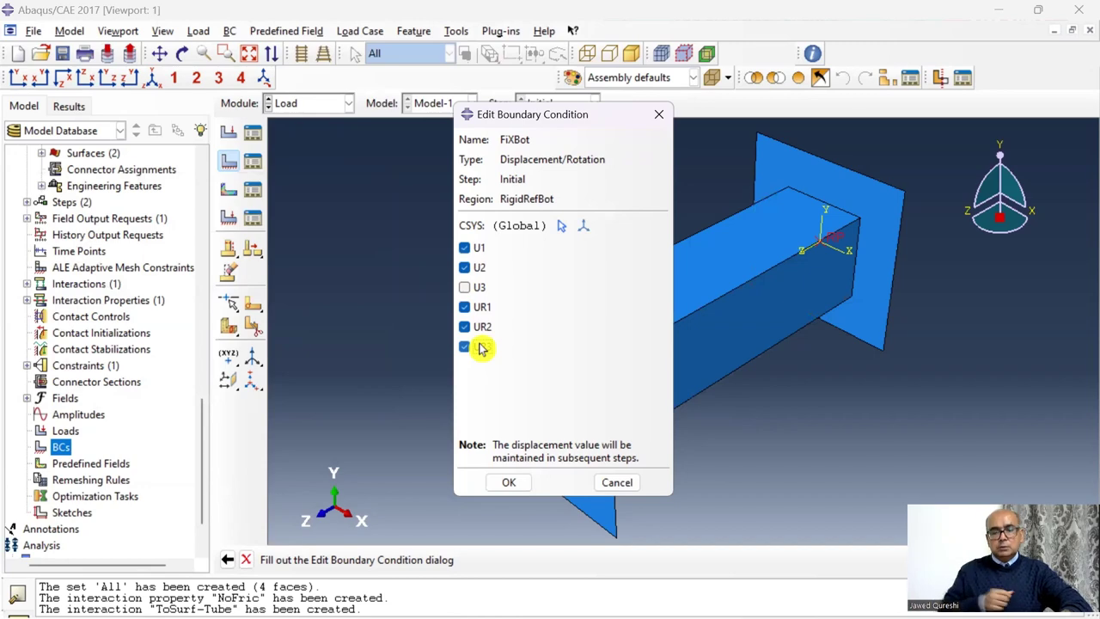
left_click(509, 482)
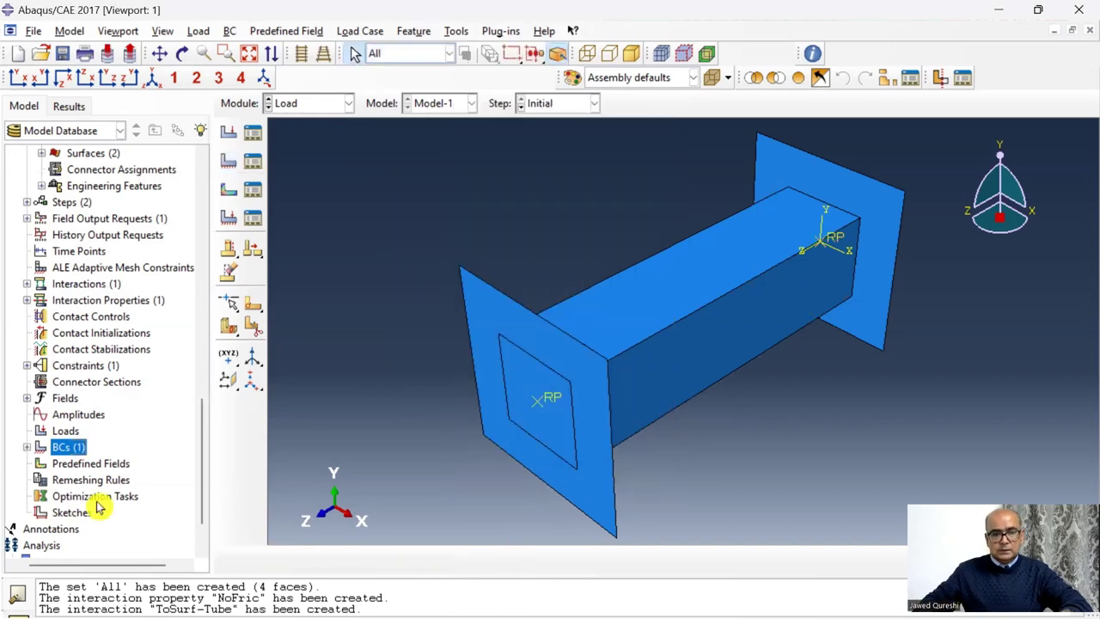
Create a displacement/rotation boundary condition named FixTop on set RigidRefTop, restraining its displacements and rotations.
double_click(68, 447)
type("FixTop")
left_click(511, 513)
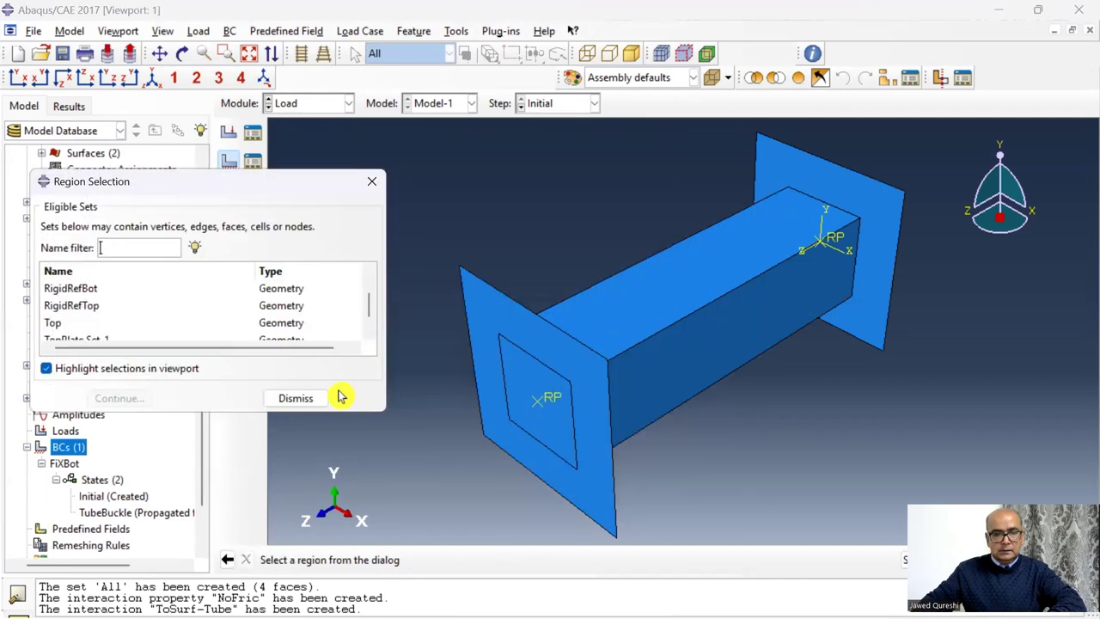
left_click(152, 307)
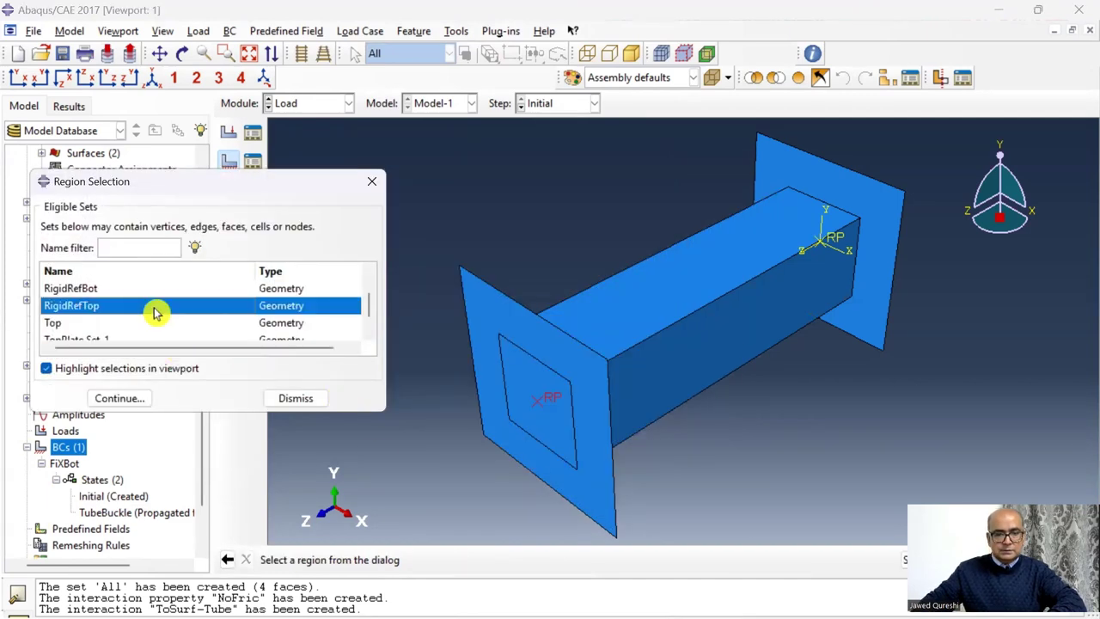
left_click(120, 398)
left_click(472, 267)
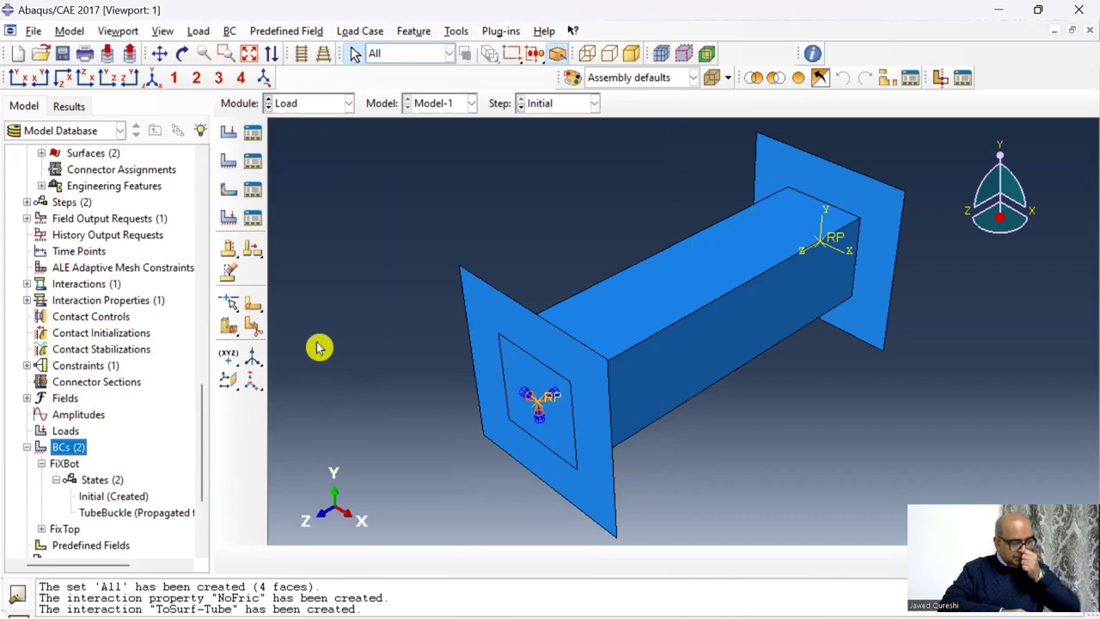
Start a mechanical concentrated force load named Forcebot in the TubeBuckle step.
left_click(68, 430)
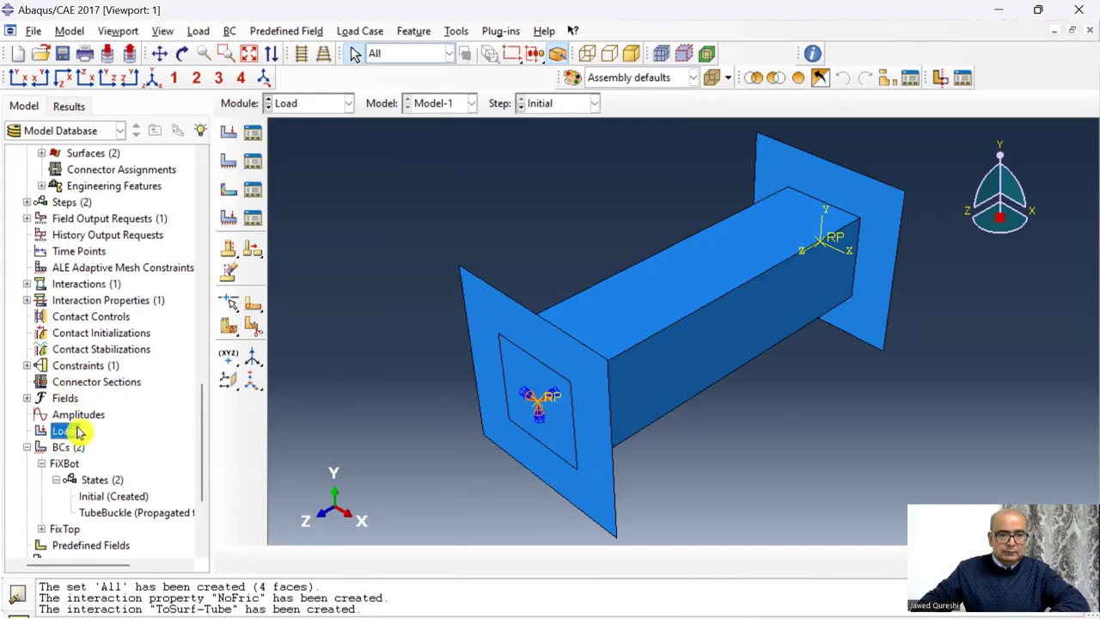
double_click(68, 431)
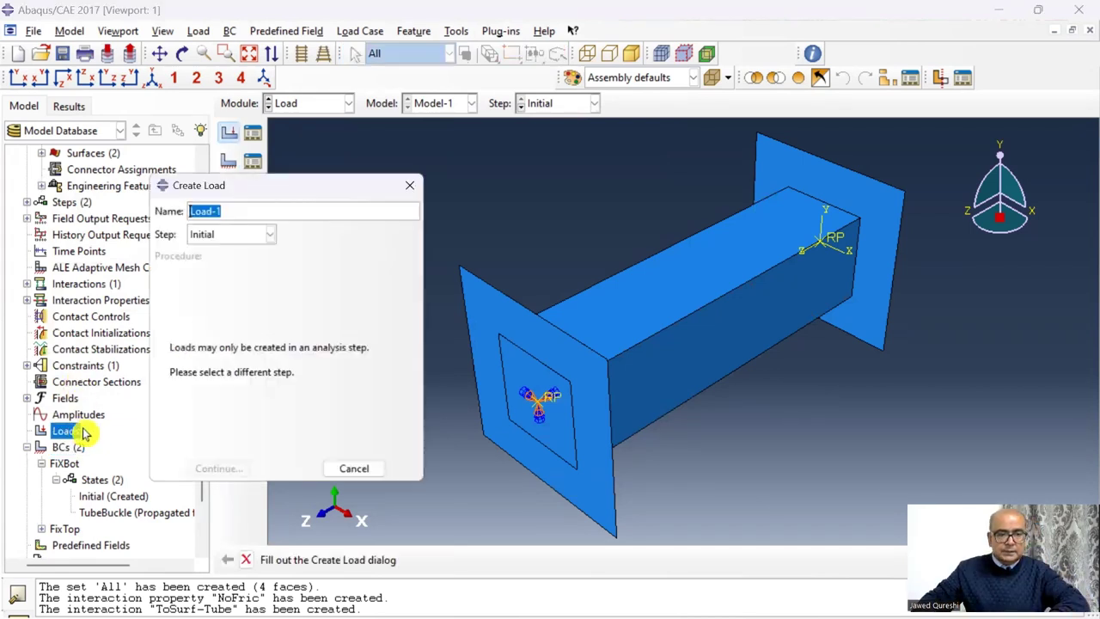
type("Forcebot")
left_click(271, 233)
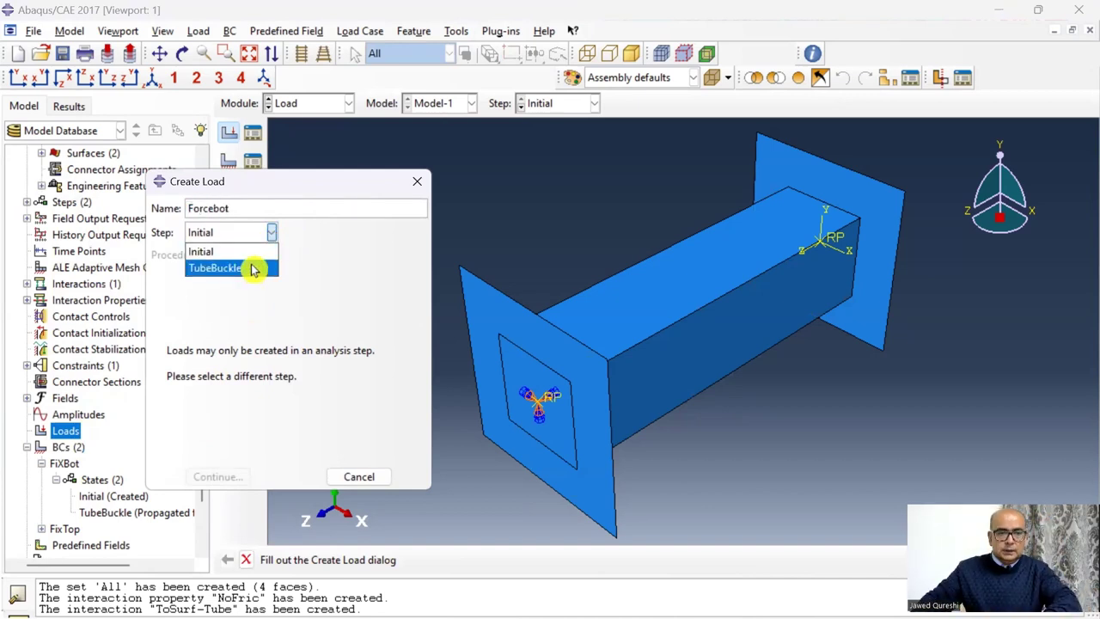
left_click(252, 271)
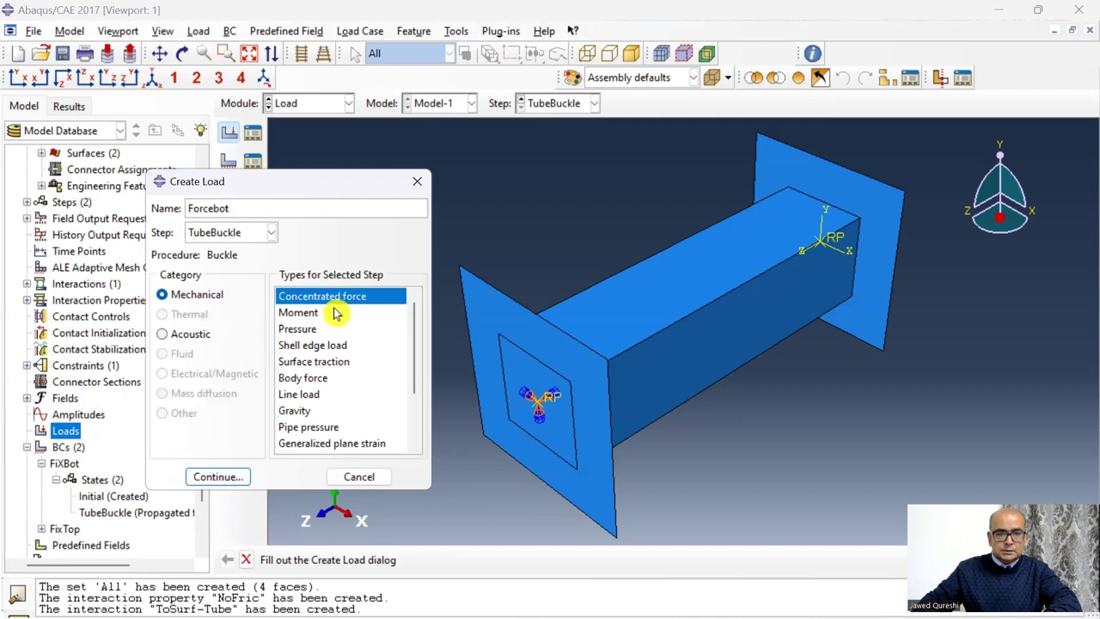
left_click(216, 476)
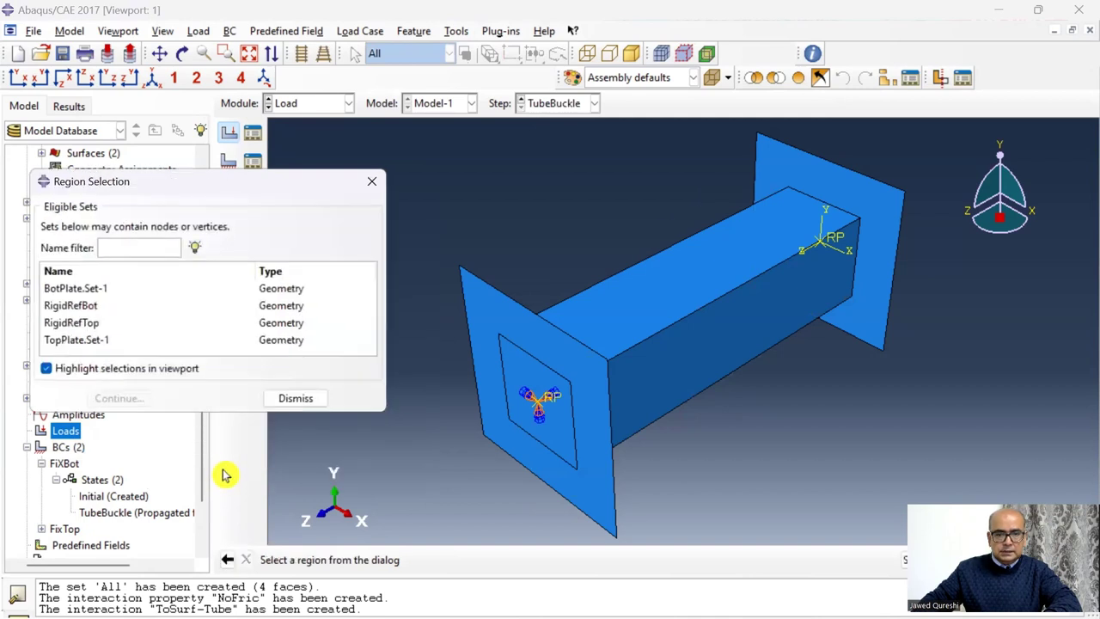
Apply the concentrated force to set RigidRefBot with a CF3 component of 500.
left_click(100, 308)
left_click(119, 398)
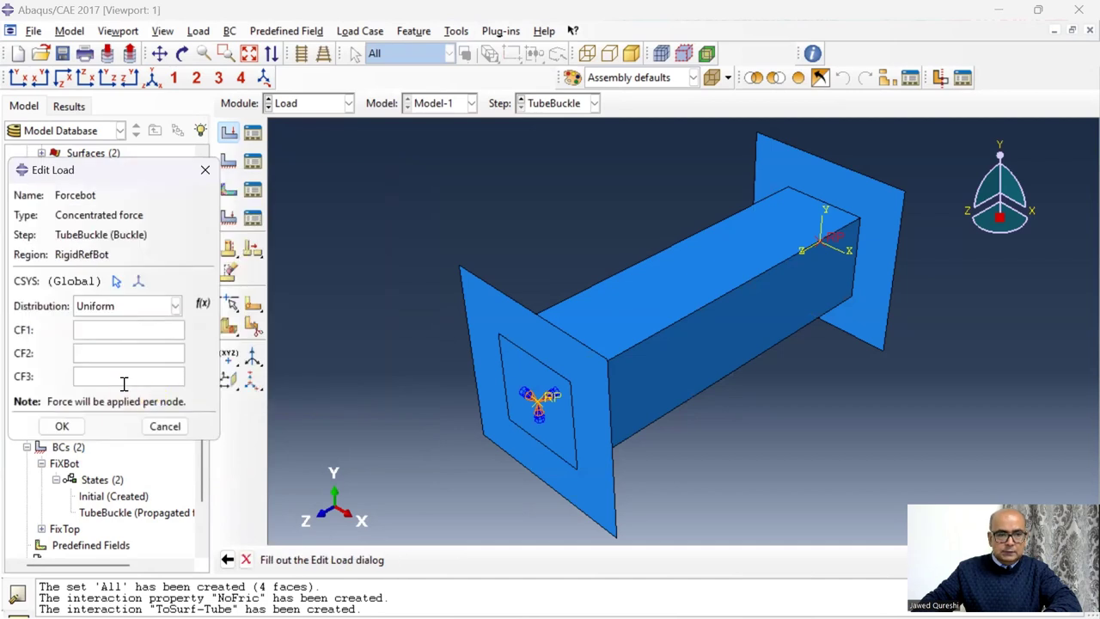
type("500")
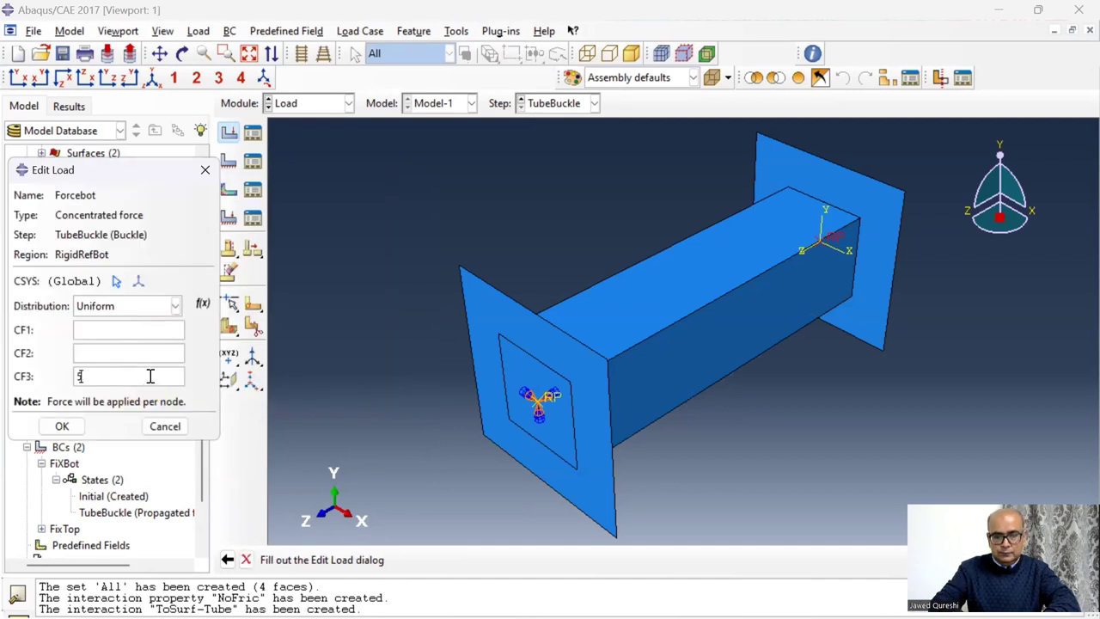
left_click(69, 427)
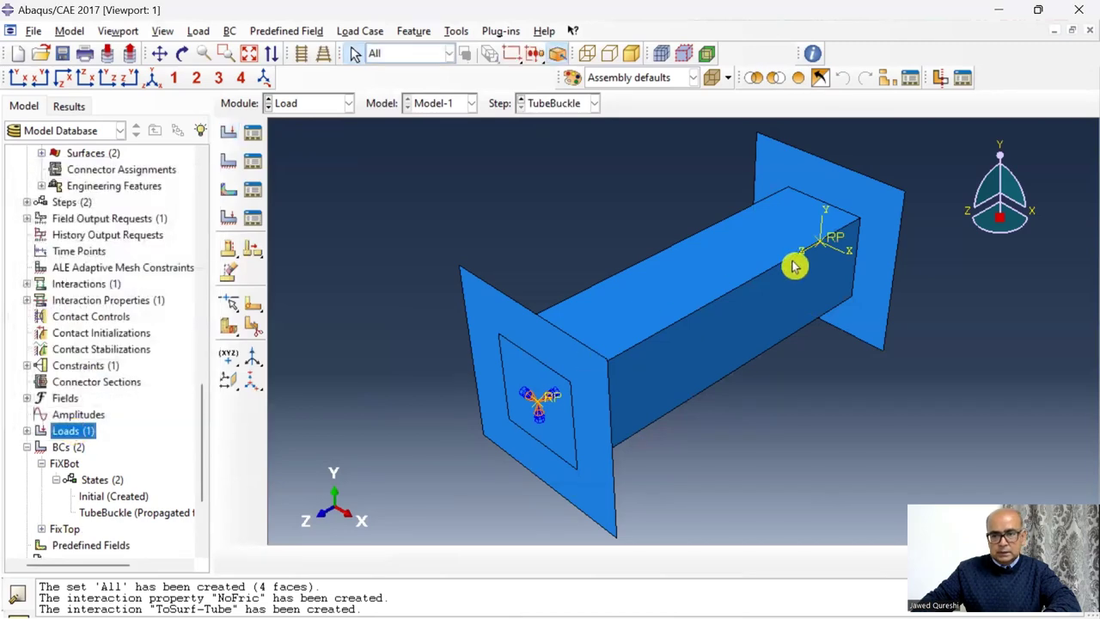
Inspect the load at the bottom plate's reference point and switch to the Mesh module.
scroll(829, 243, "up", 2)
scroll(829, 243, "up", 4)
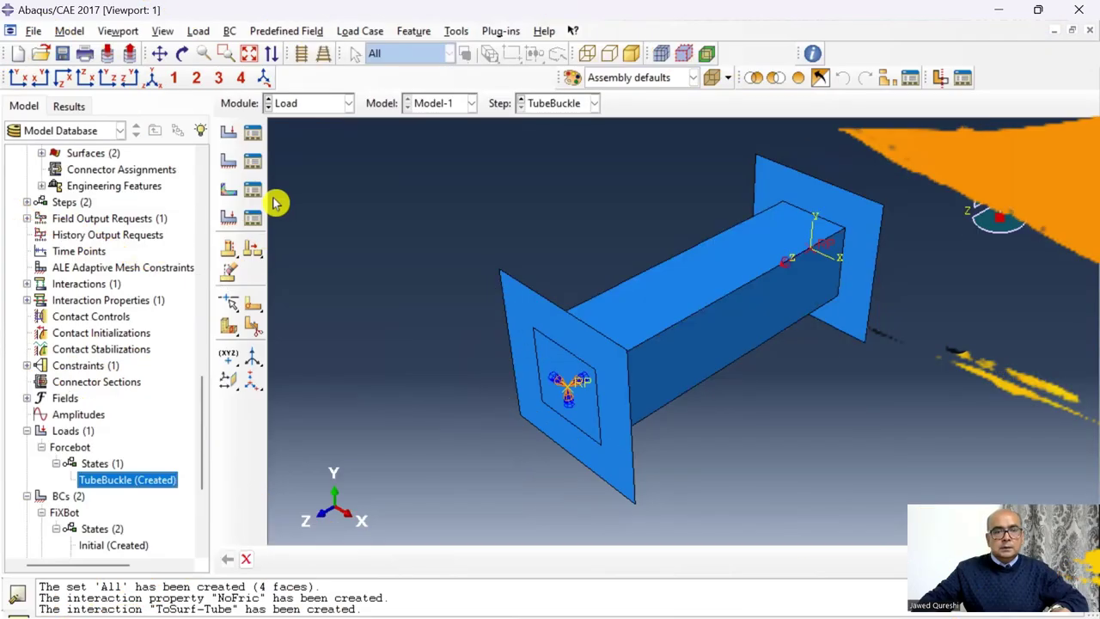
left_click(346, 103)
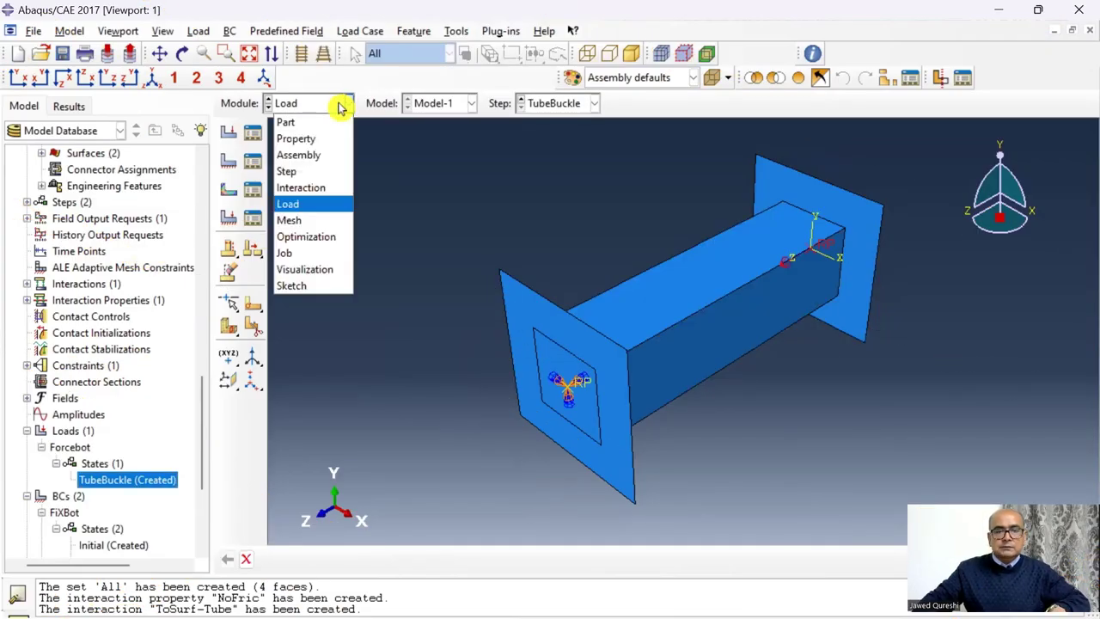
left_click(330, 221)
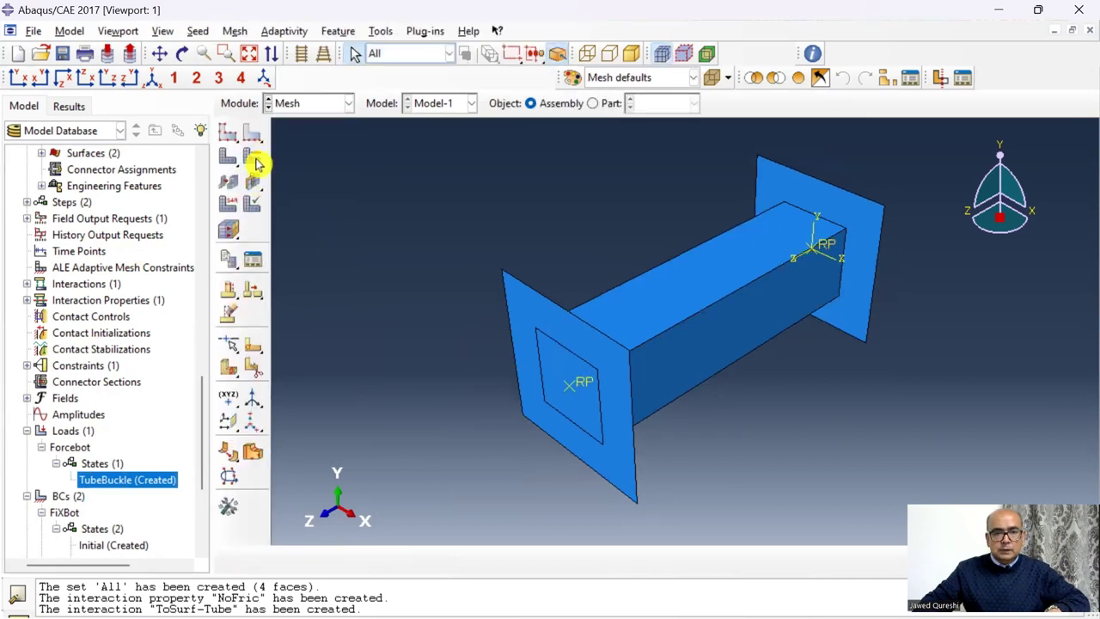
Set the mesh controls for all faces of the Tube part to Quad element shape with the Structured technique.
left_click(592, 103)
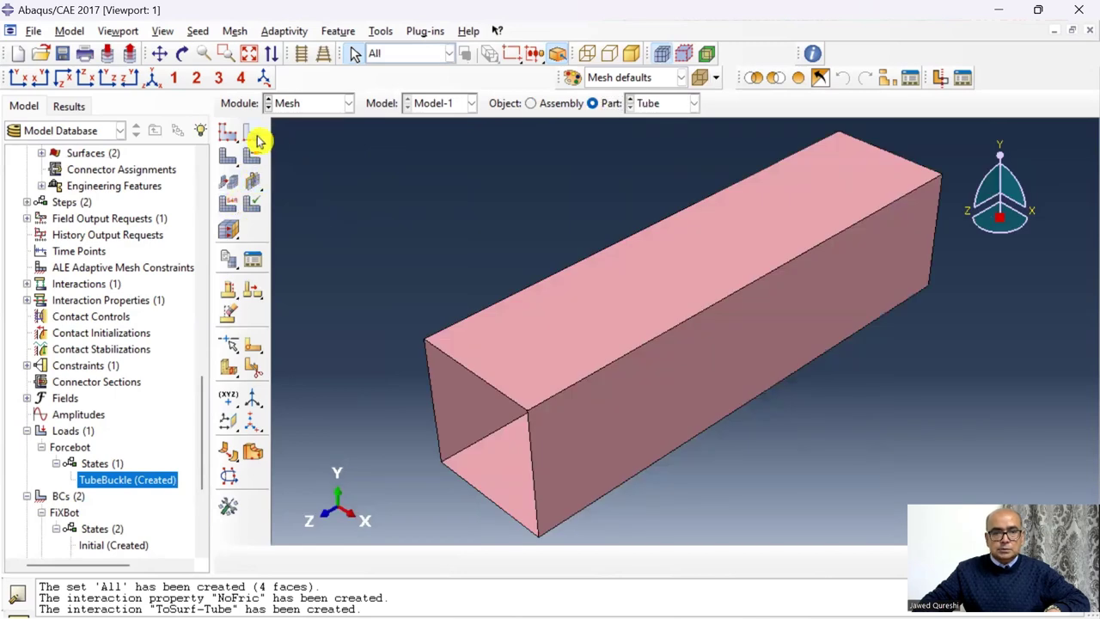
left_click(255, 161)
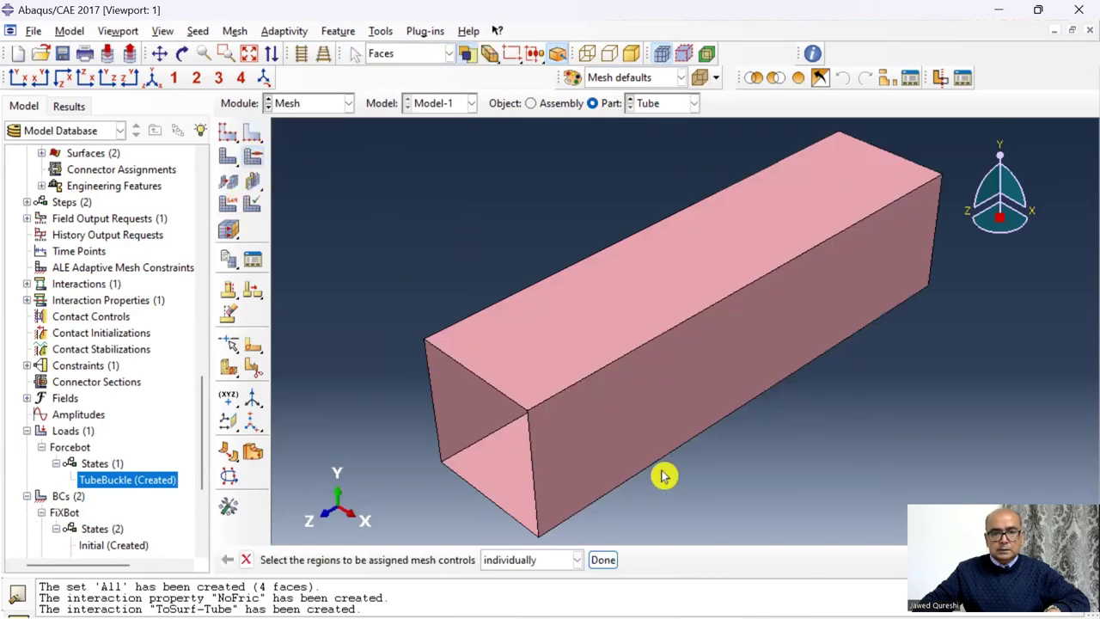
left_click(528, 488)
middle_click(528, 489)
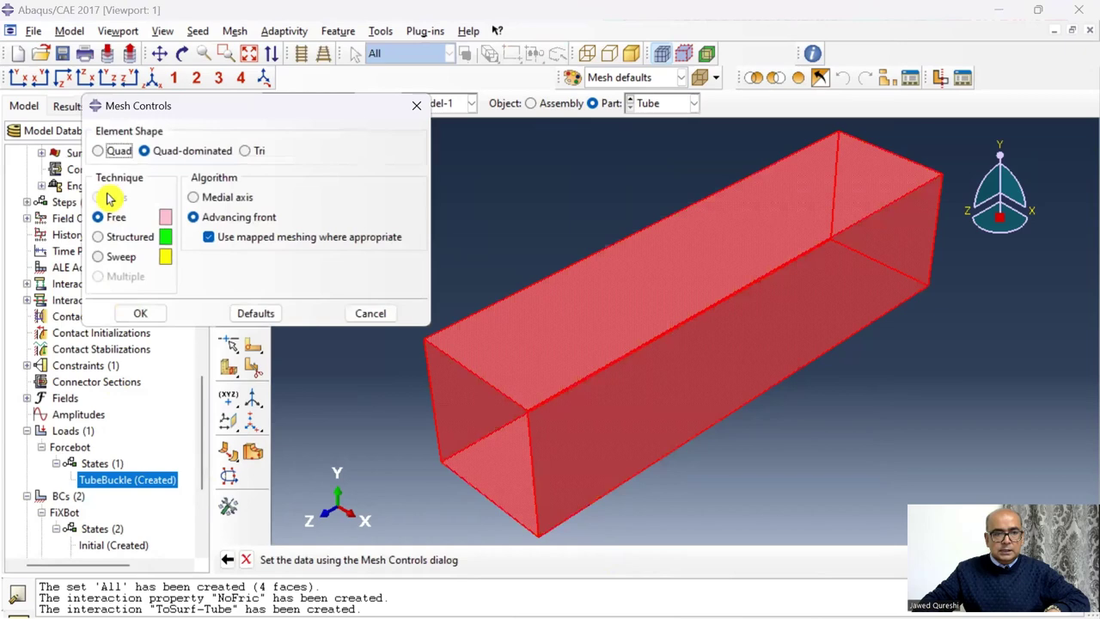
left_click(99, 151)
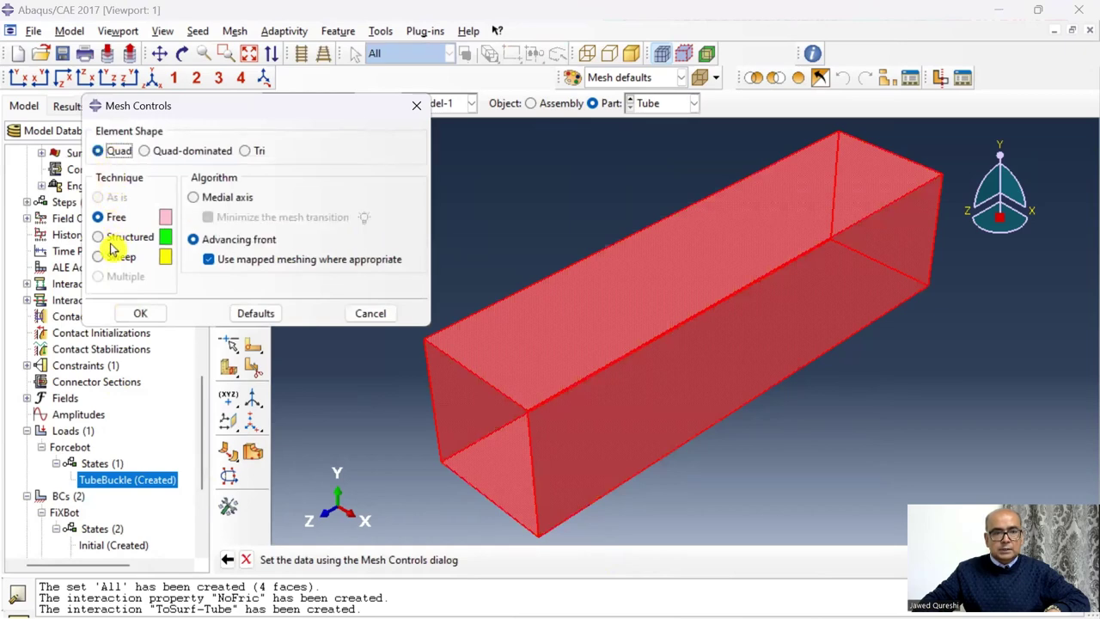
left_click(99, 237)
left_click(140, 315)
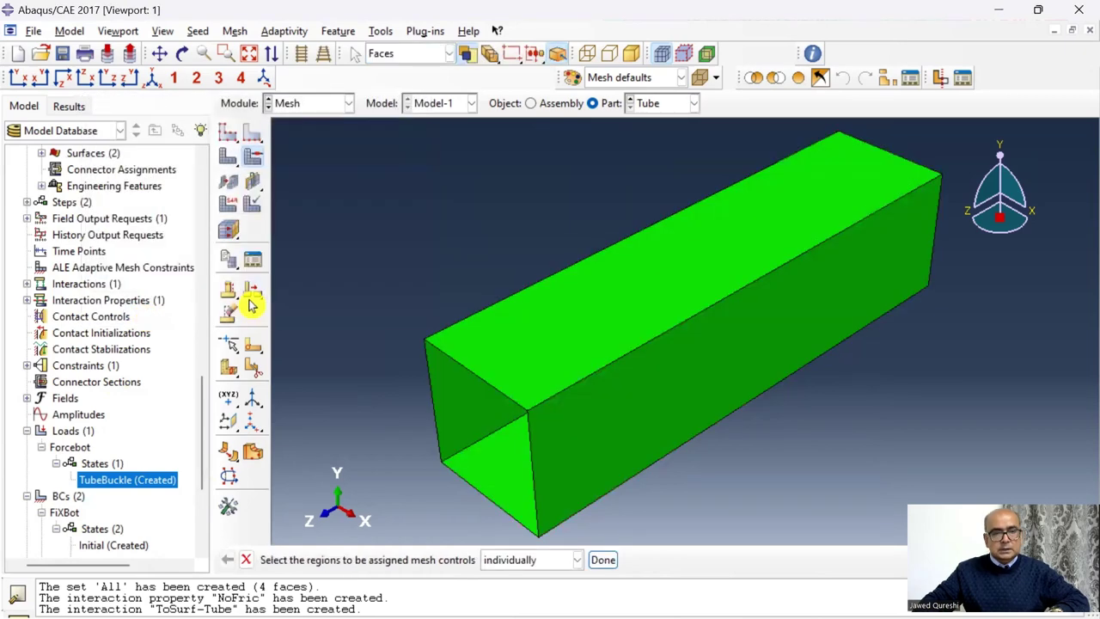
Assign the standard linear S4R shell element type with reduced integration to all faces of the Tube part.
left_click(230, 229)
left_click(295, 395)
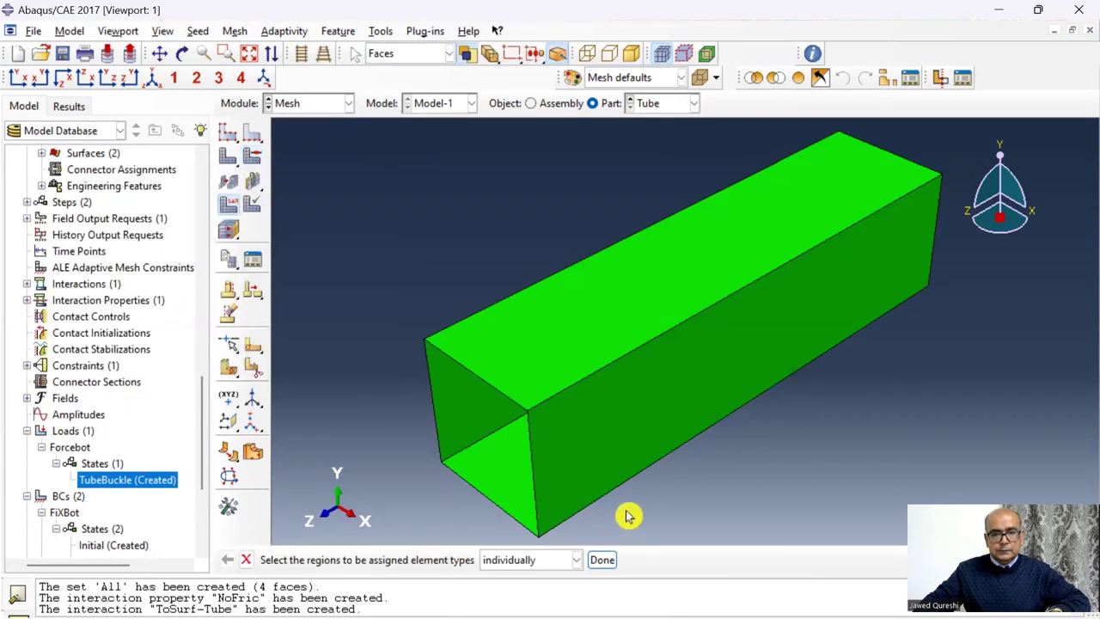
left_click(431, 401)
left_click(601, 559)
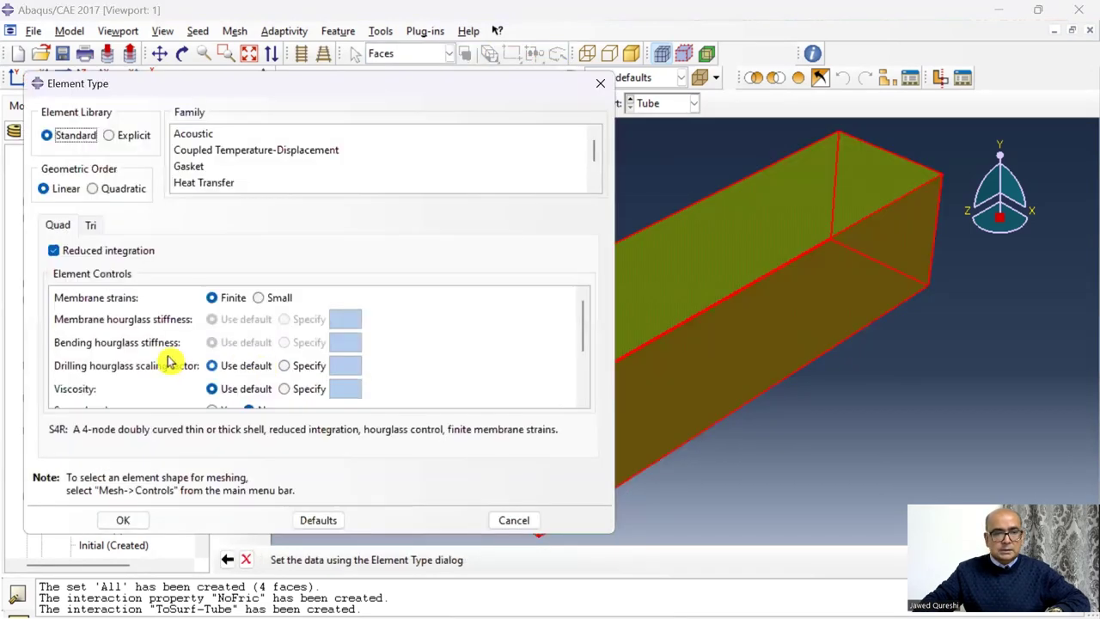
left_click(123, 520)
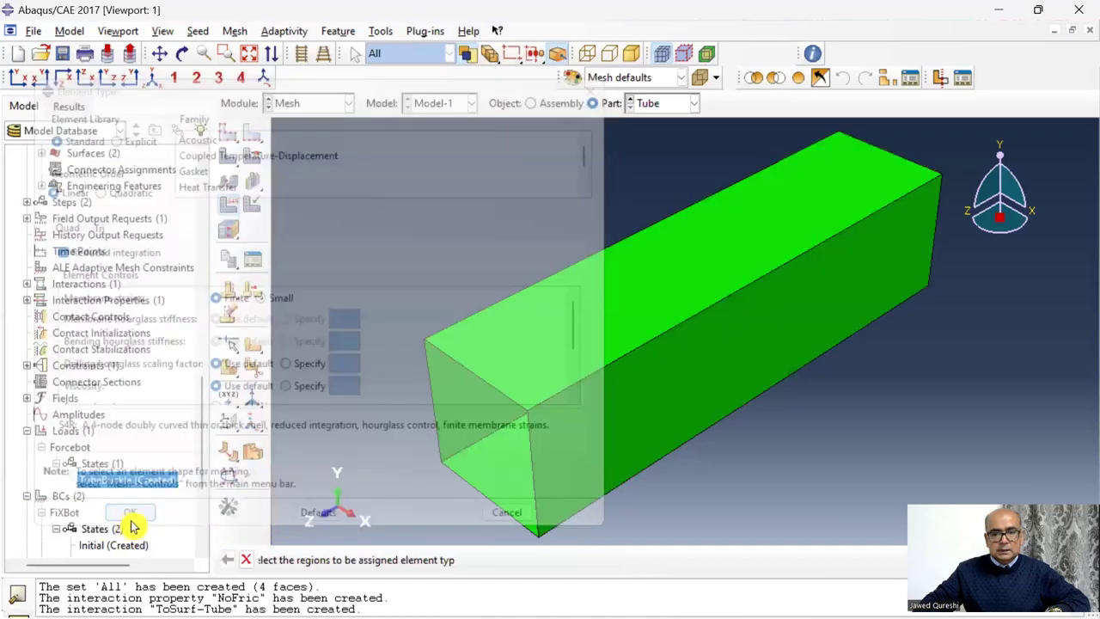
Seed the Tube part with an approximate global size of 0.0125 and generate its mesh.
left_click(229, 135)
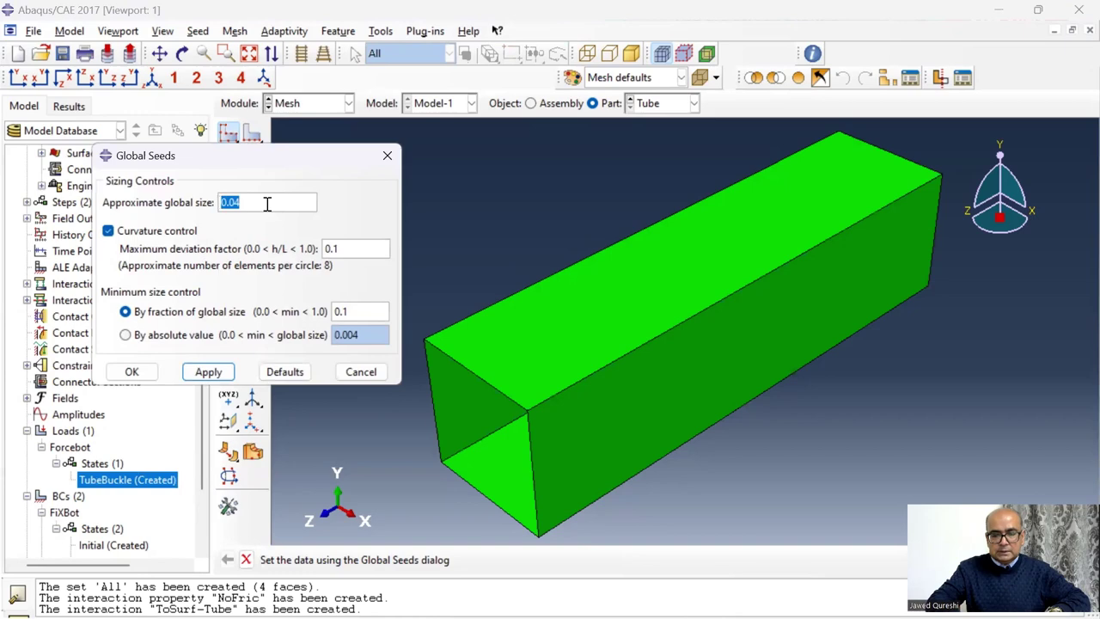
type("0.0125")
key("Return")
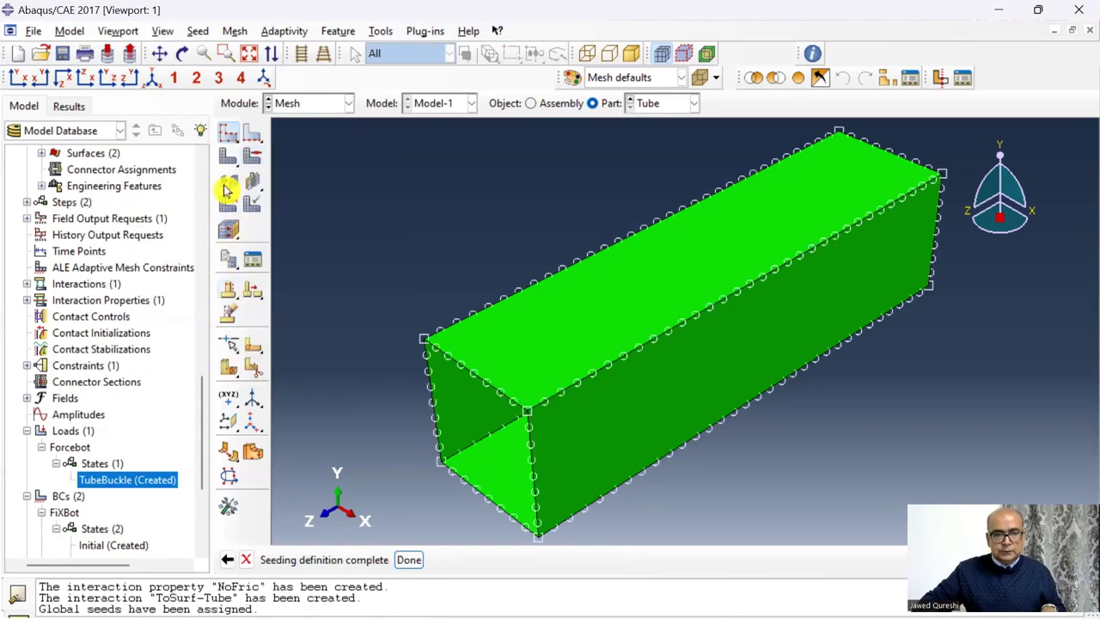
left_click(228, 156)
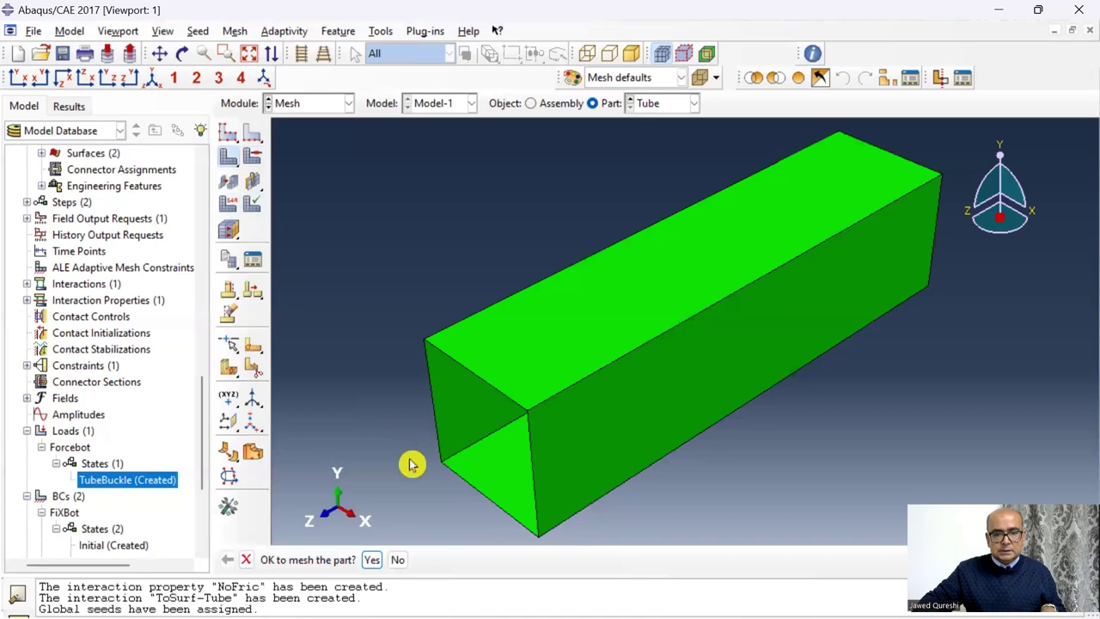
left_click(371, 559)
Set the mesh controls for the Plate part to Quad element shape with the Structured technique.
left_click(693, 104)
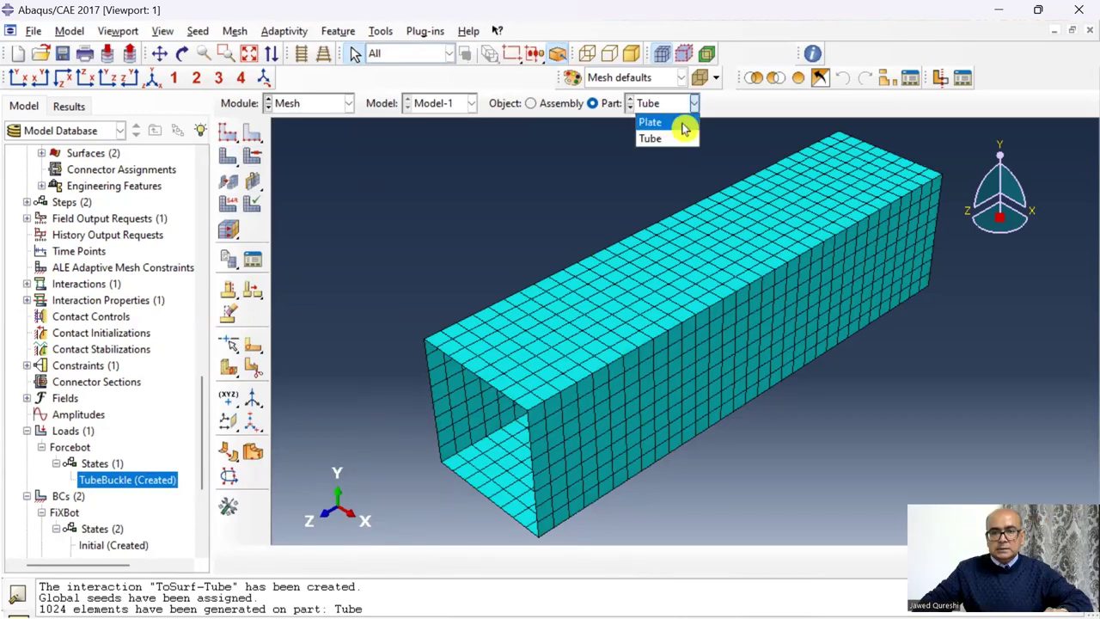
left_click(683, 122)
left_click(255, 166)
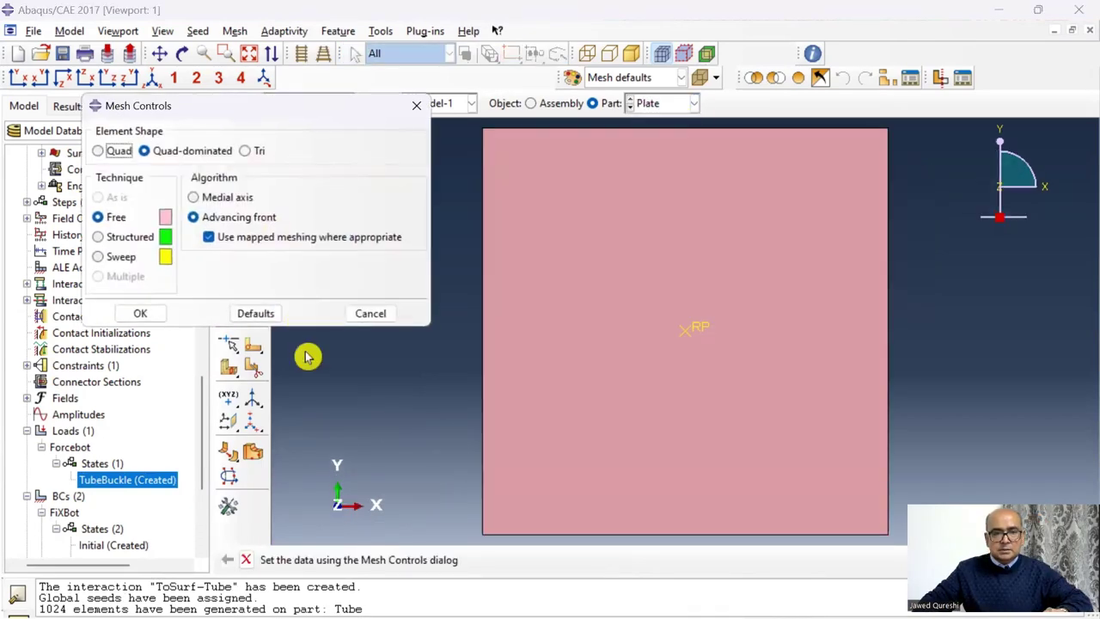
left_click(120, 156)
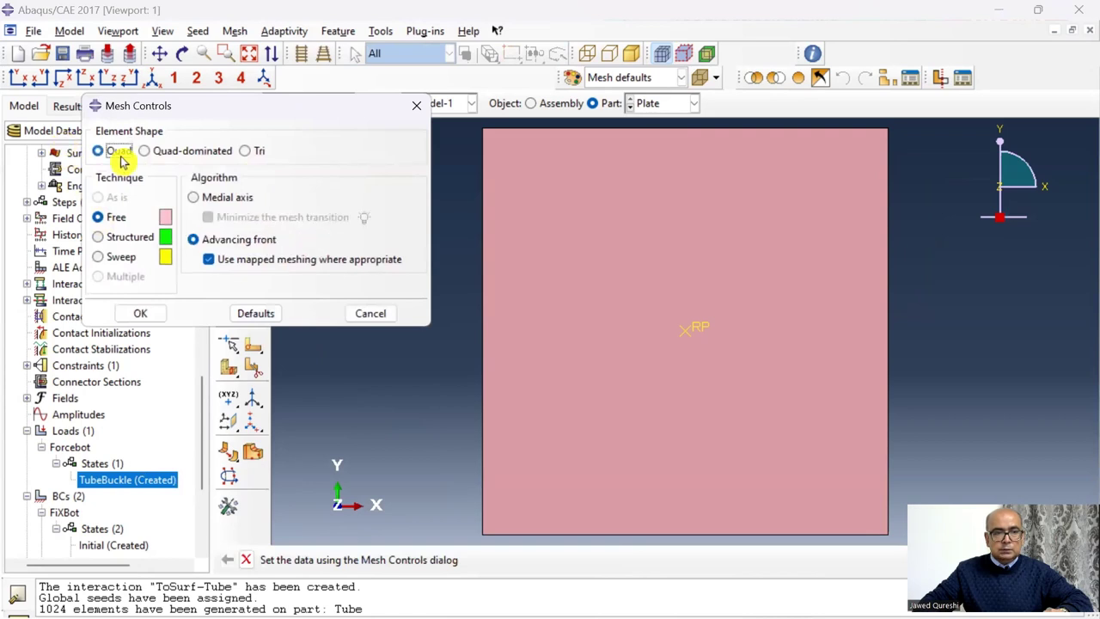
left_click(121, 237)
left_click(142, 314)
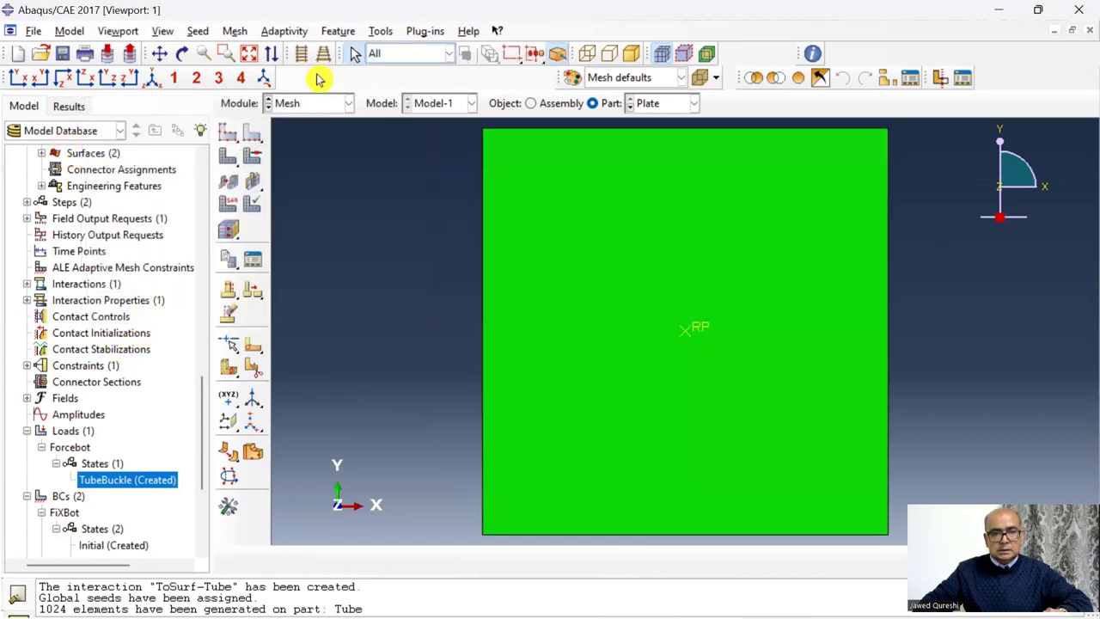
Assign the standard linear discrete rigid element type R3D4 to the Plate part.
left_click(228, 205)
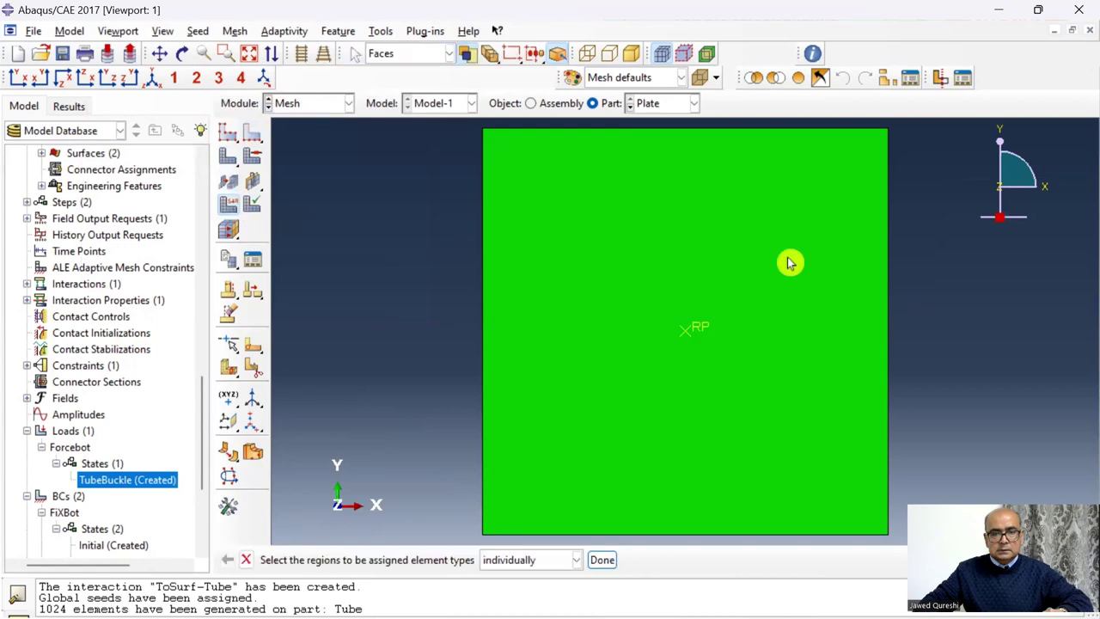
left_click_drag(945, 257, 487, 214)
middle_click(486, 214)
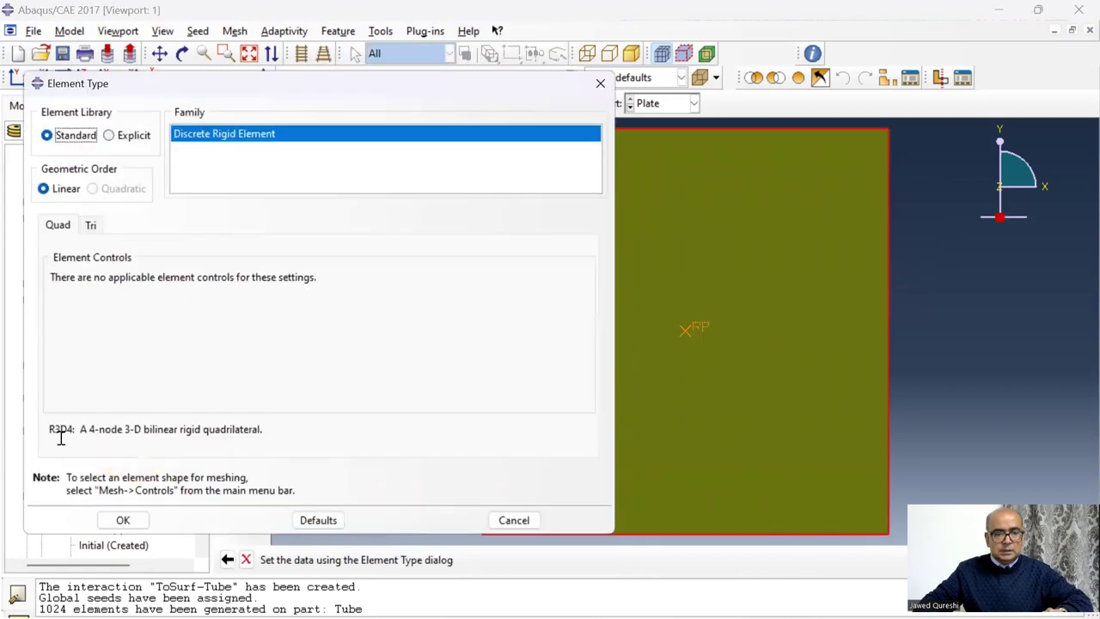
left_click(133, 520)
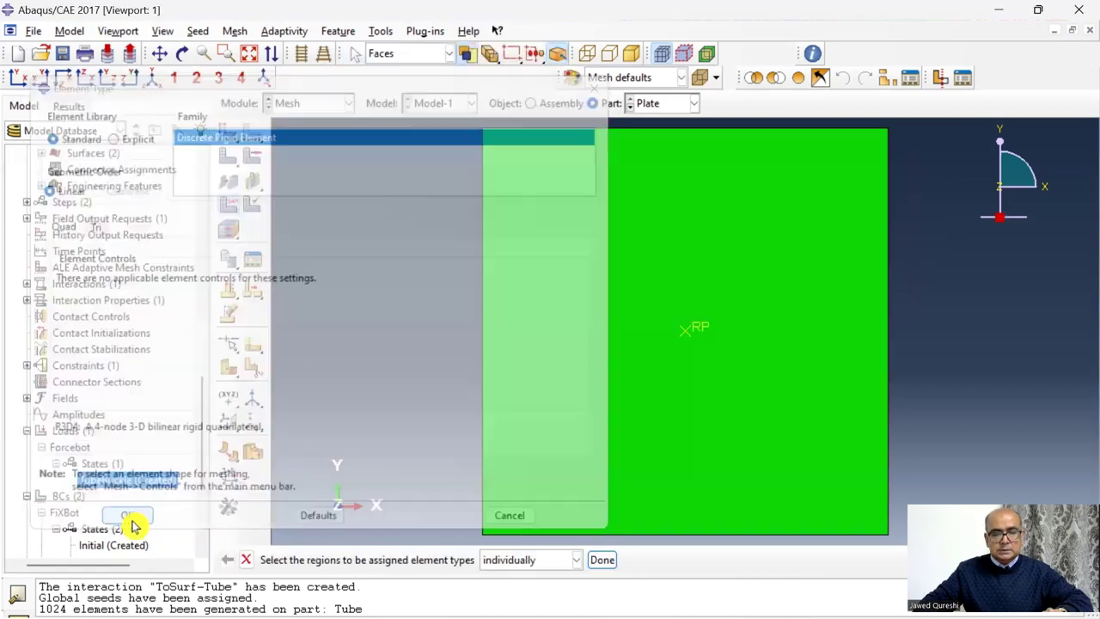
Seed the Plate part with an approximate global size of 1 and generate its mesh.
left_click(229, 136)
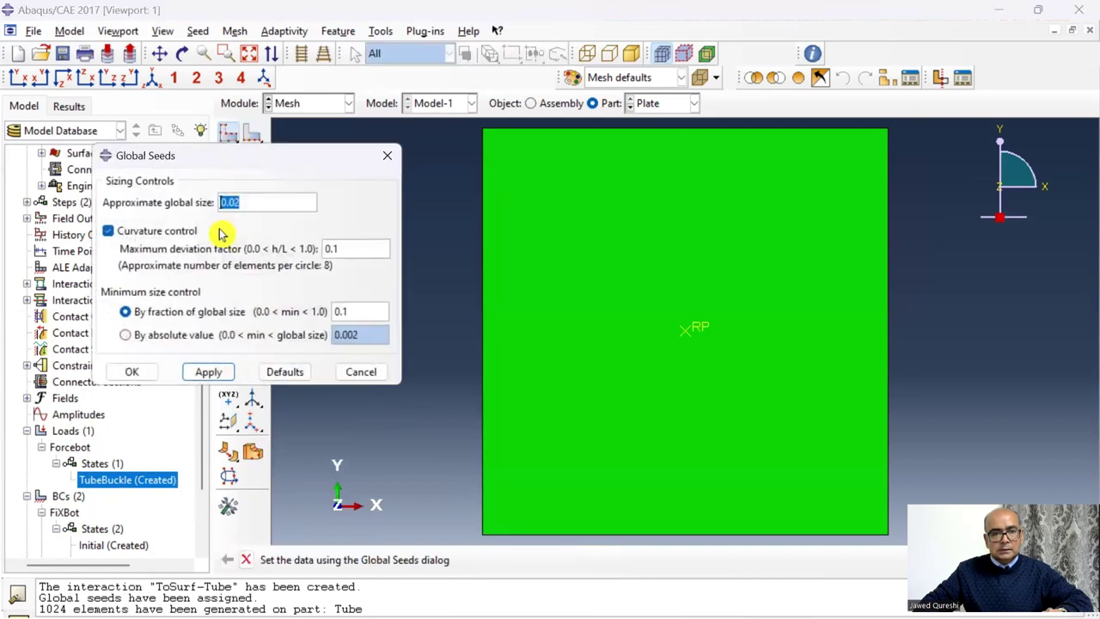
key("BackSpace")
type("1")
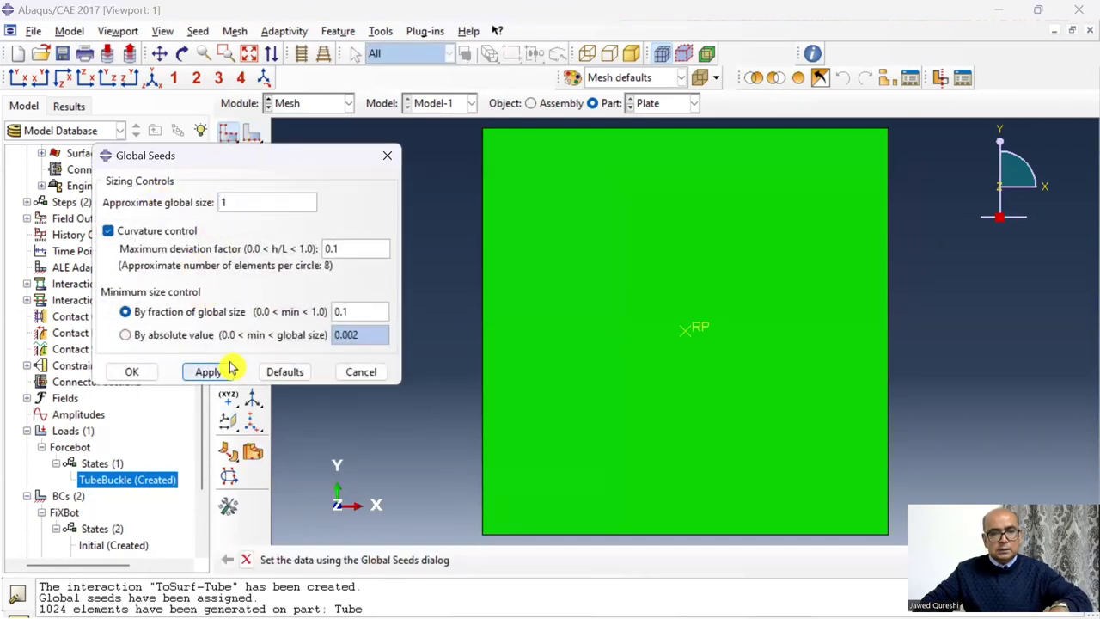
left_click(136, 375)
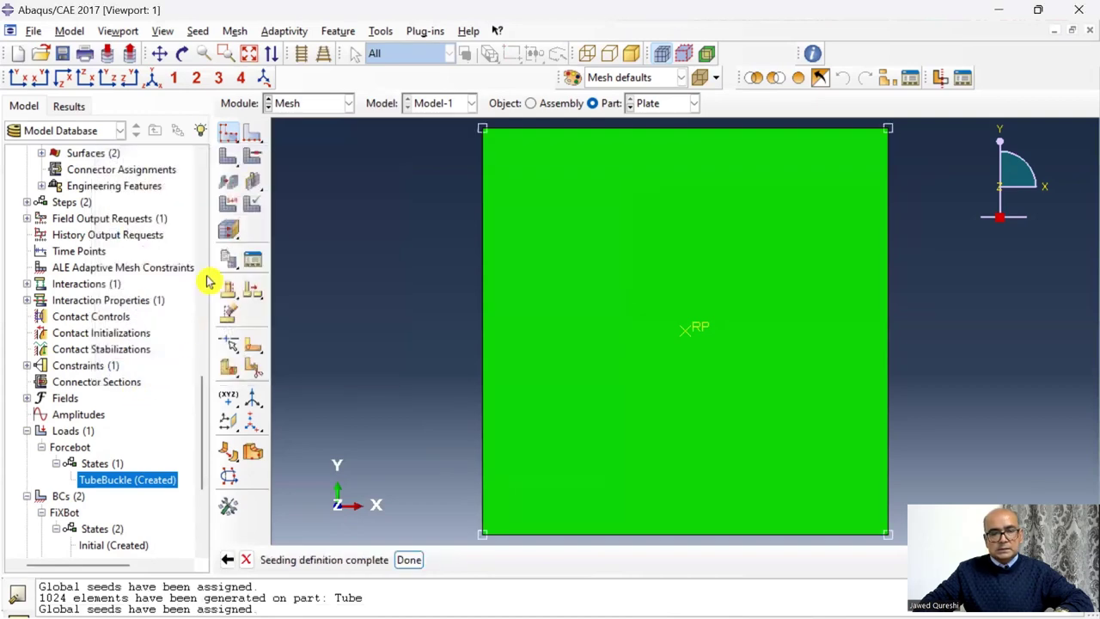
left_click(230, 158)
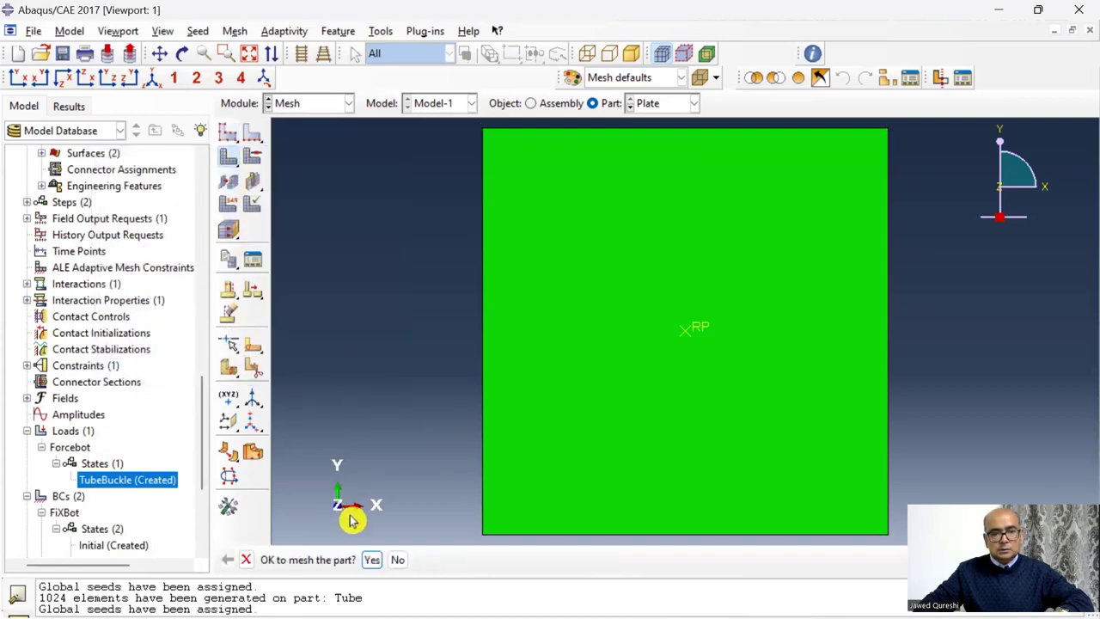
left_click(373, 559)
Rename the model as Buckle and switch to the Job module.
scroll(103, 301, "up", 10)
right_click(43, 169)
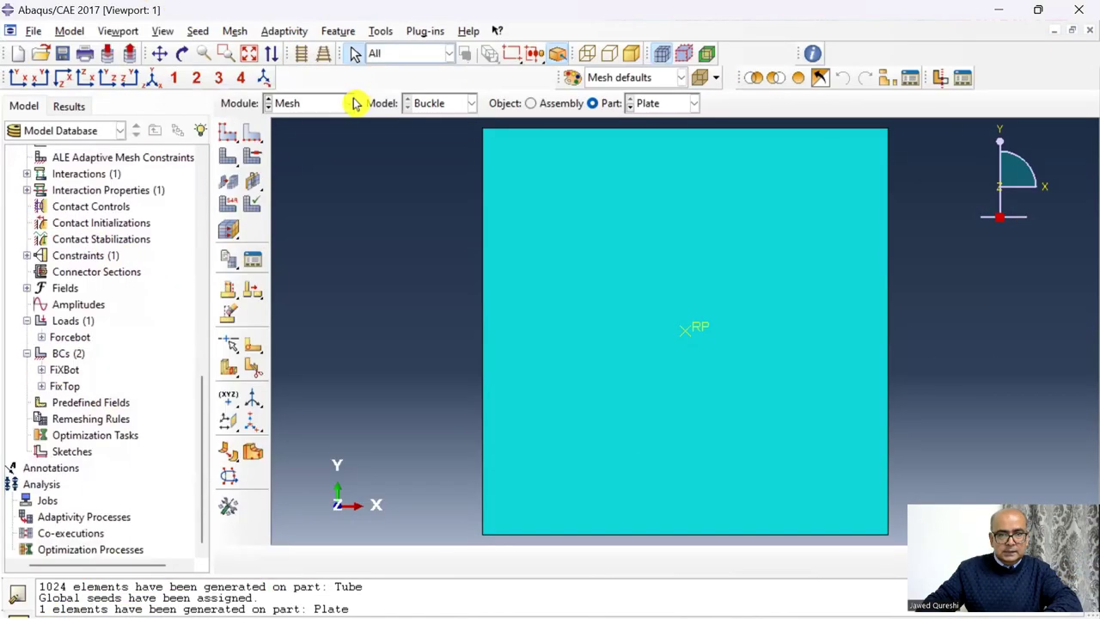
left_click(348, 103)
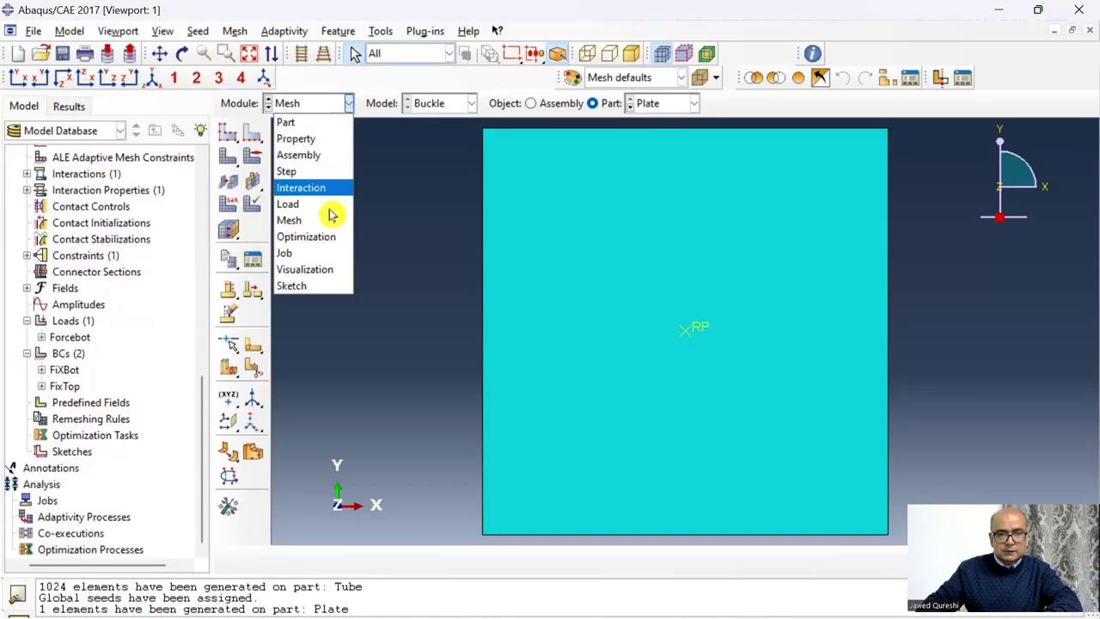
left_click(327, 253)
Create a full analysis job named TubeBuckle for the Buckle model and give it a description.
left_click(228, 131)
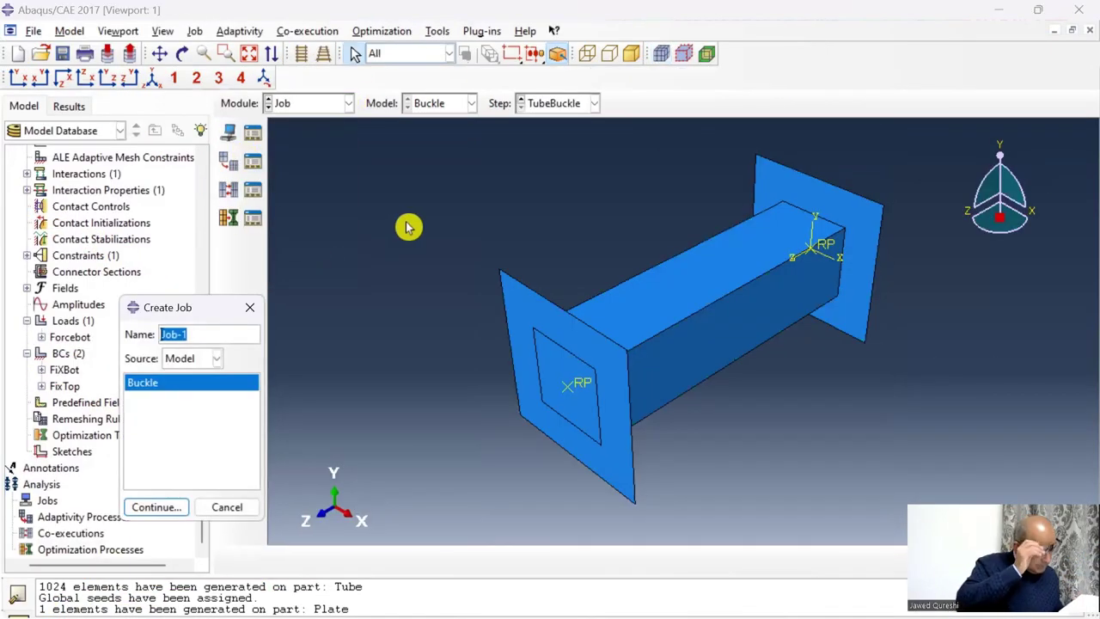
type("TubeBuckle")
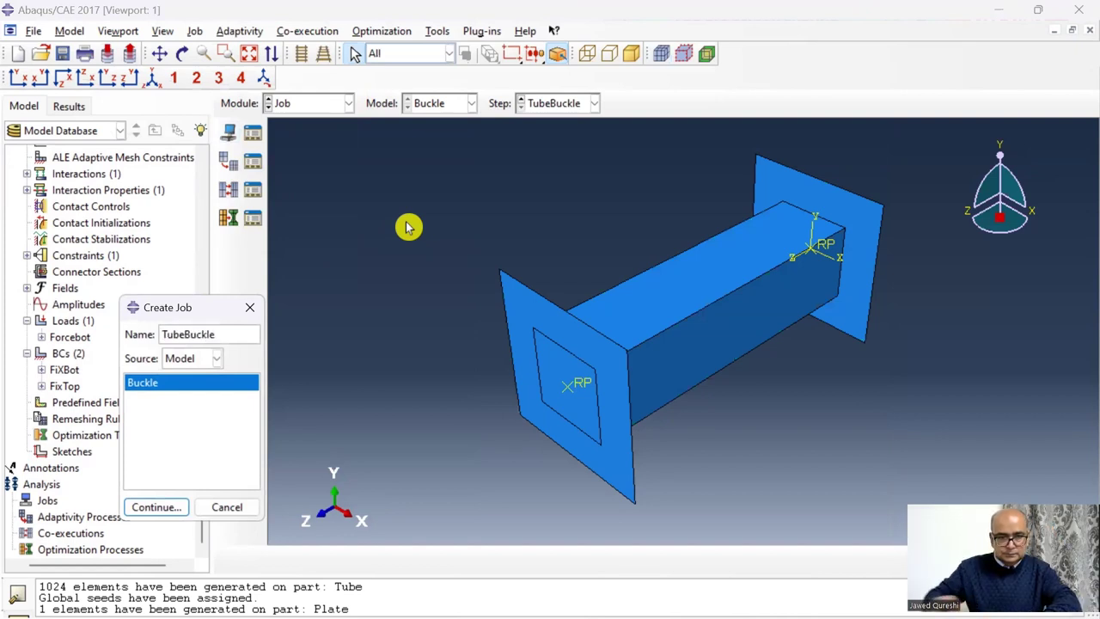
key("Return")
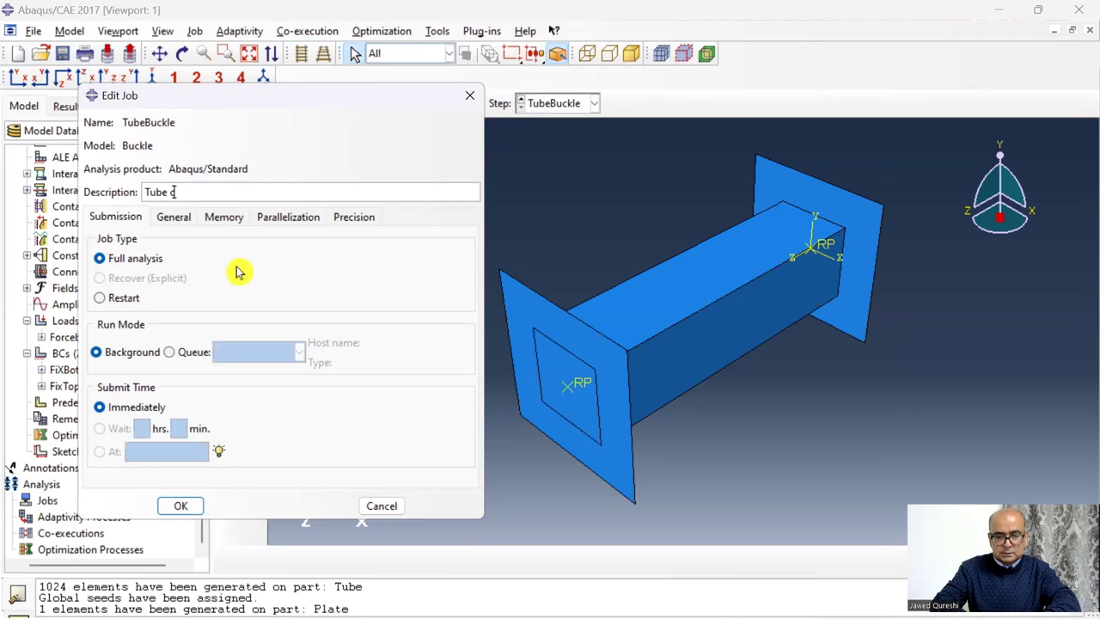
key("Return")
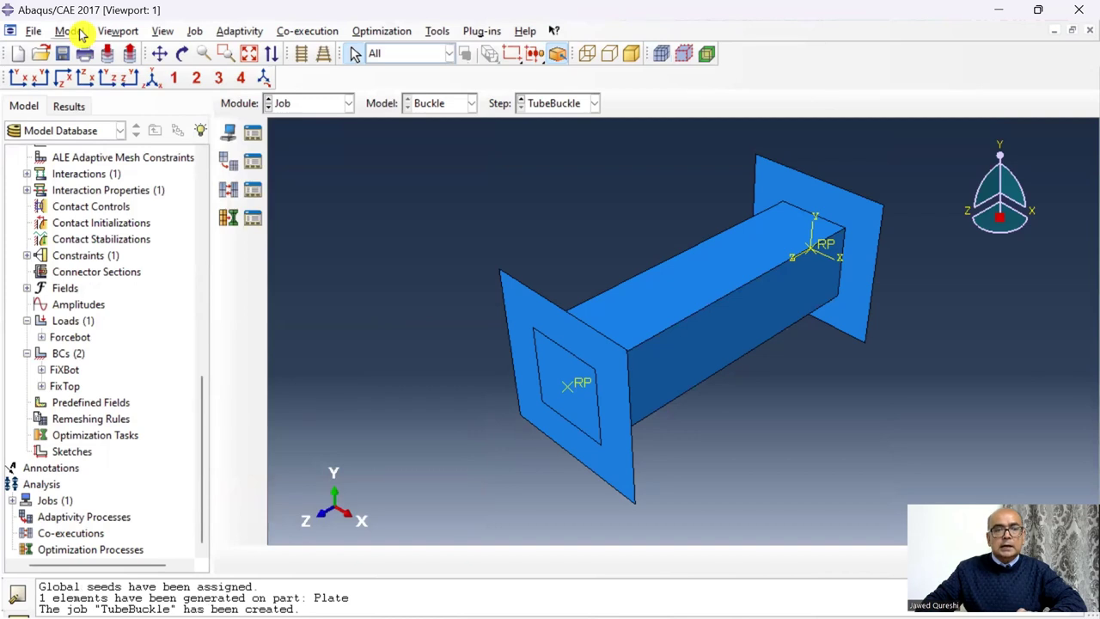
Edit the Buckle model's keywords, adding a *Node File block with U, after the *Restart, write, frequency=0 line.
left_click(70, 31)
mouse_move(118, 89)
mouse_move(138, 136)
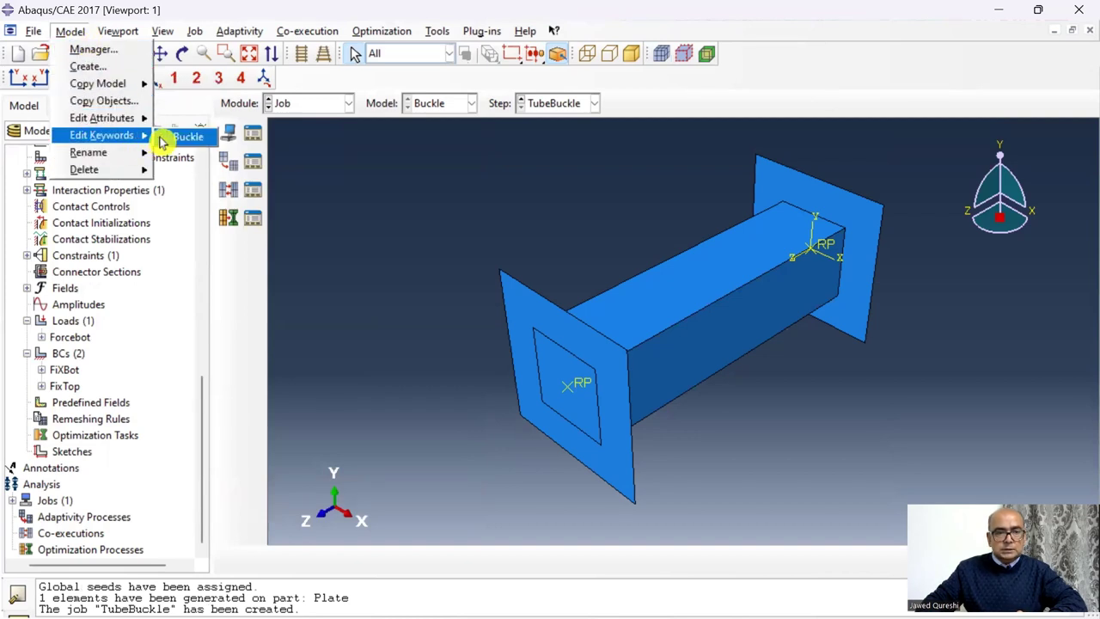
left_click(180, 140)
scroll(163, 305, "down", 20)
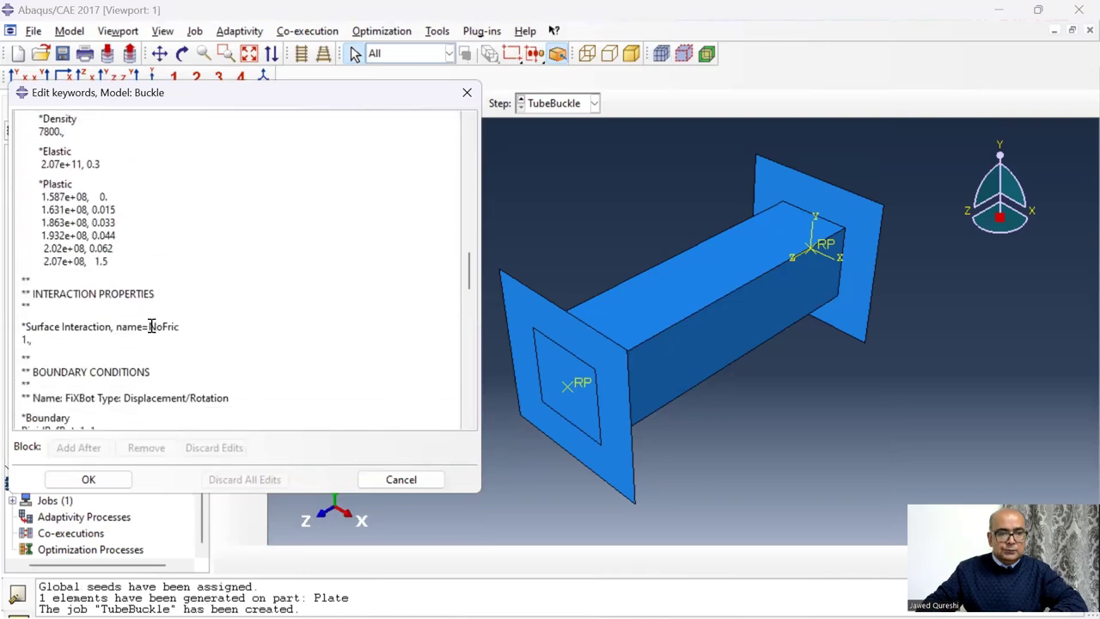
scroll(151, 324, "down", 15)
left_click(146, 329)
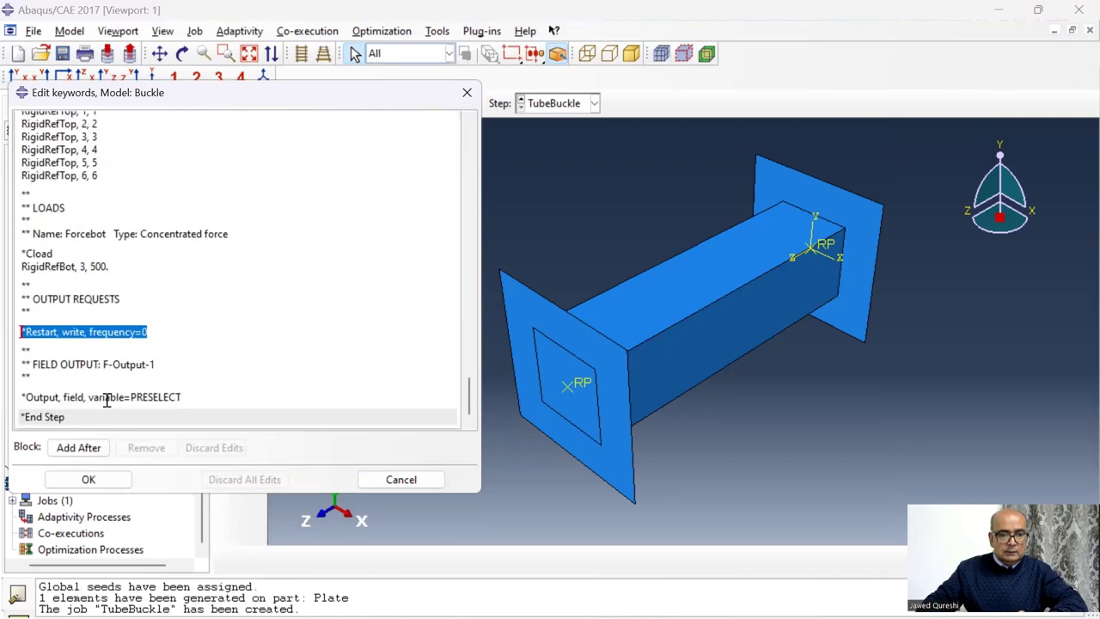
left_click(78, 447)
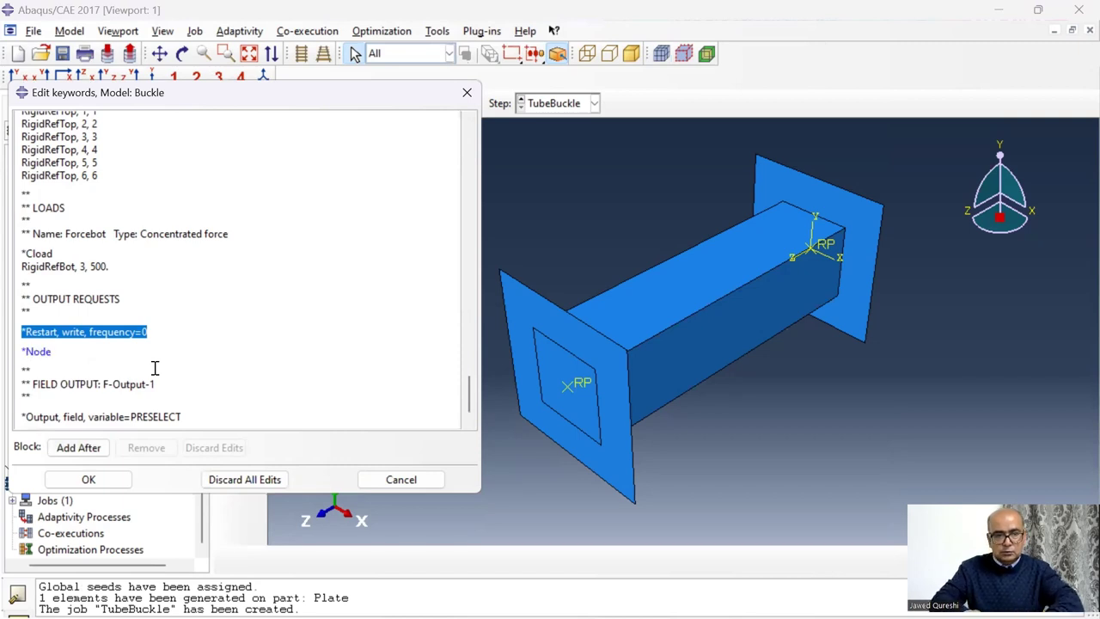
type("*Node File")
key("Return")
type("U,")
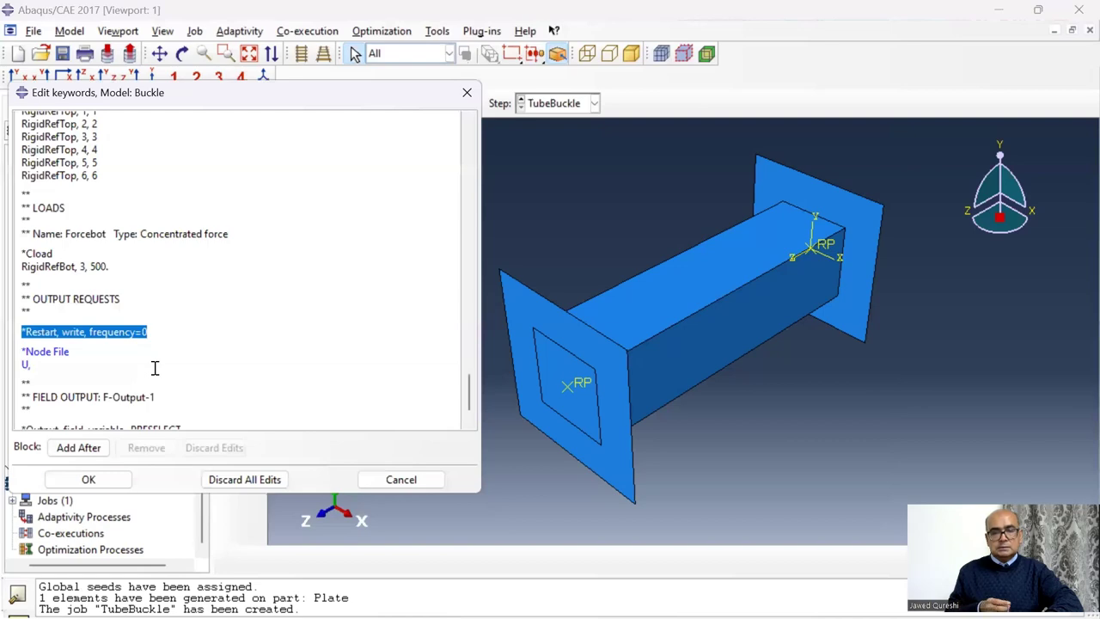
left_click(103, 480)
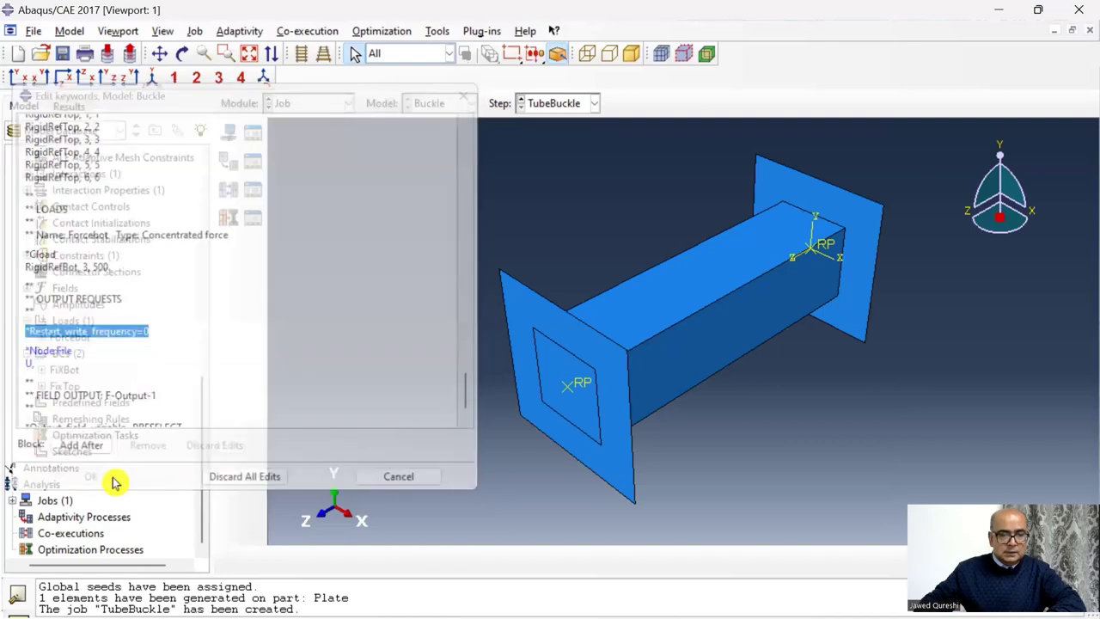
Save the model database as Tube.cae in the tube Crush R folder under ABAQUS doc examples.
left_click(38, 34)
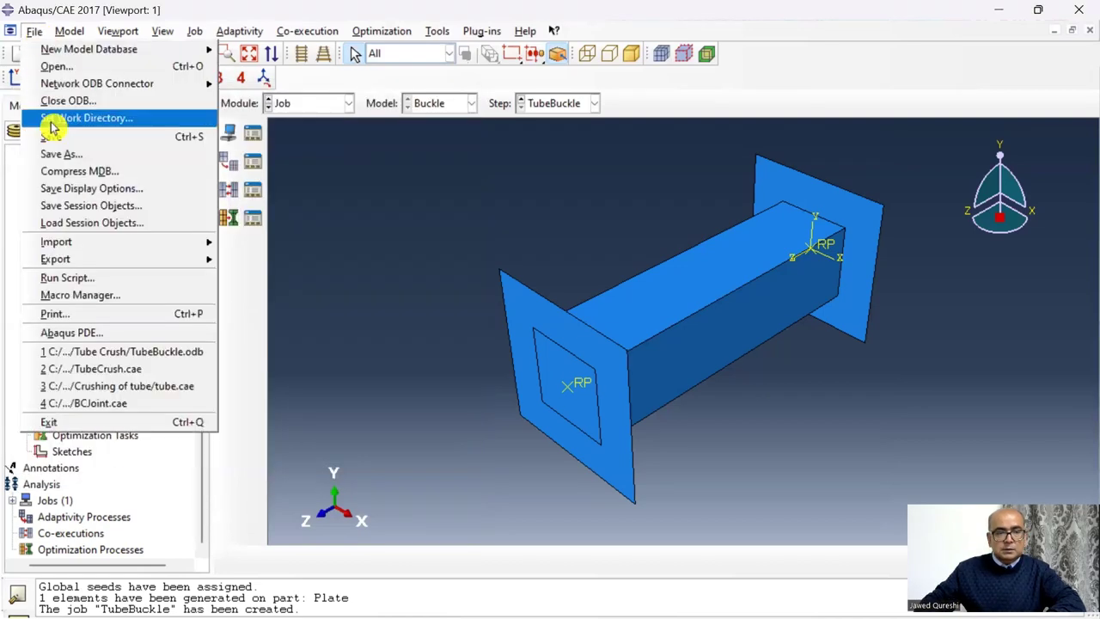
left_click(111, 135)
double_click(393, 263)
left_click(621, 190)
type("tube Crush R")
left_click(464, 258)
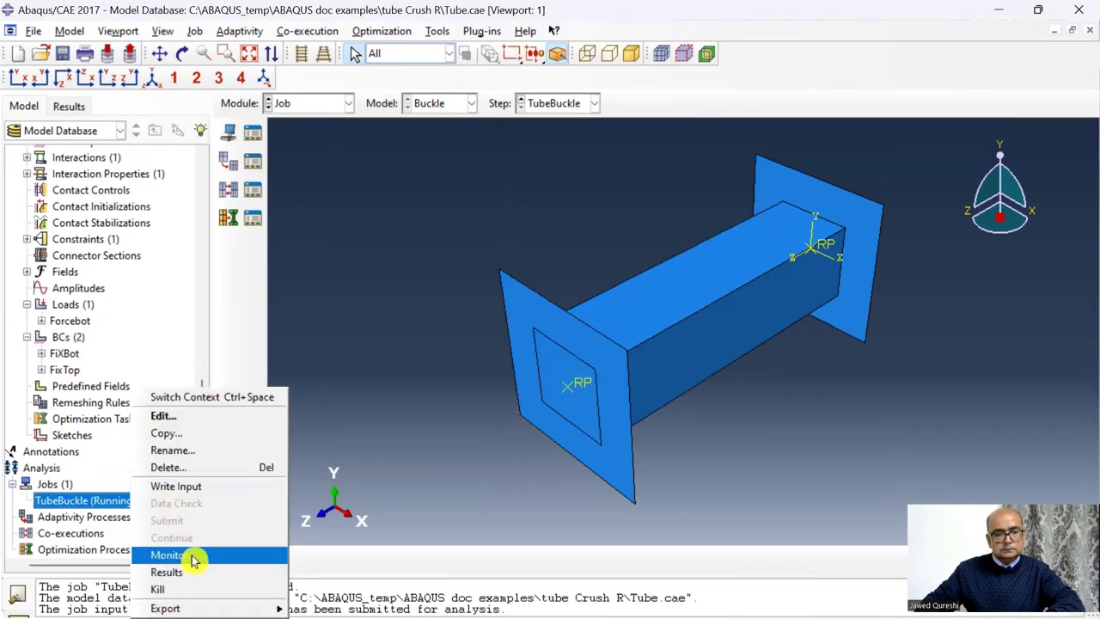
Monitor the running TubeBuckle job, checking its warnings and its output messages.
left_click(194, 555)
left_click(133, 309)
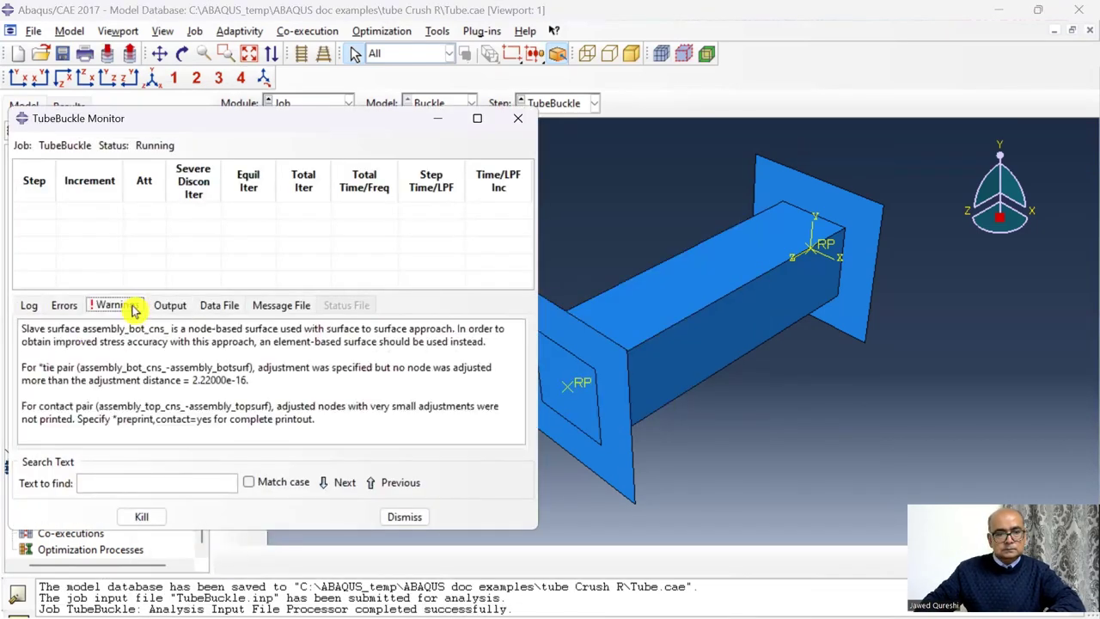
left_click(174, 308)
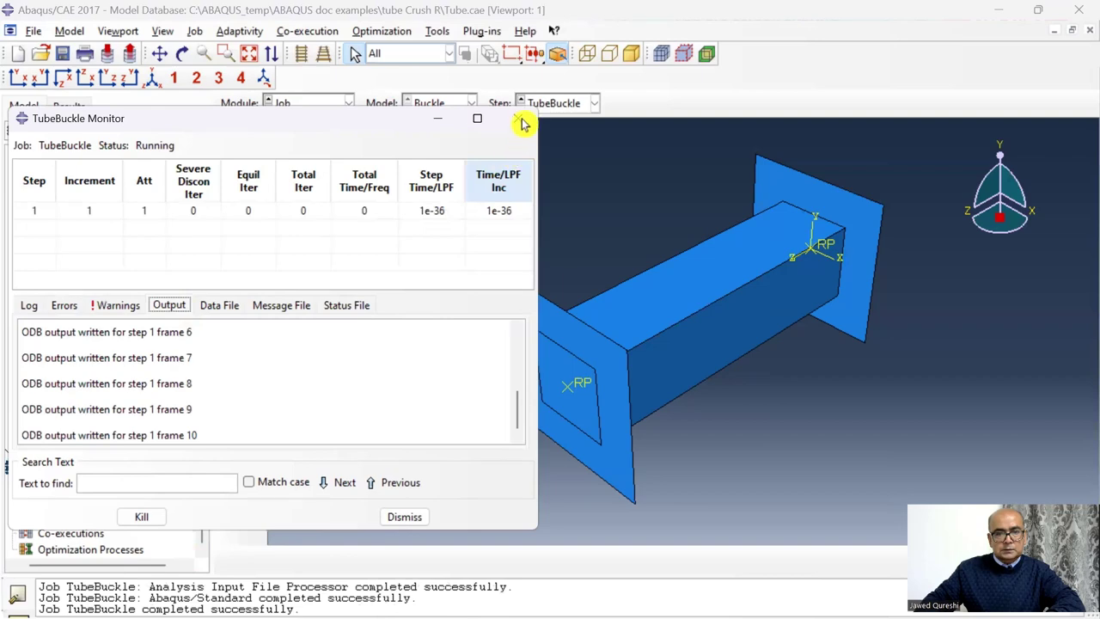
left_click(518, 120)
Open the results of the TubeBuckle job and step forward through the buckling mode shapes.
right_click(135, 500)
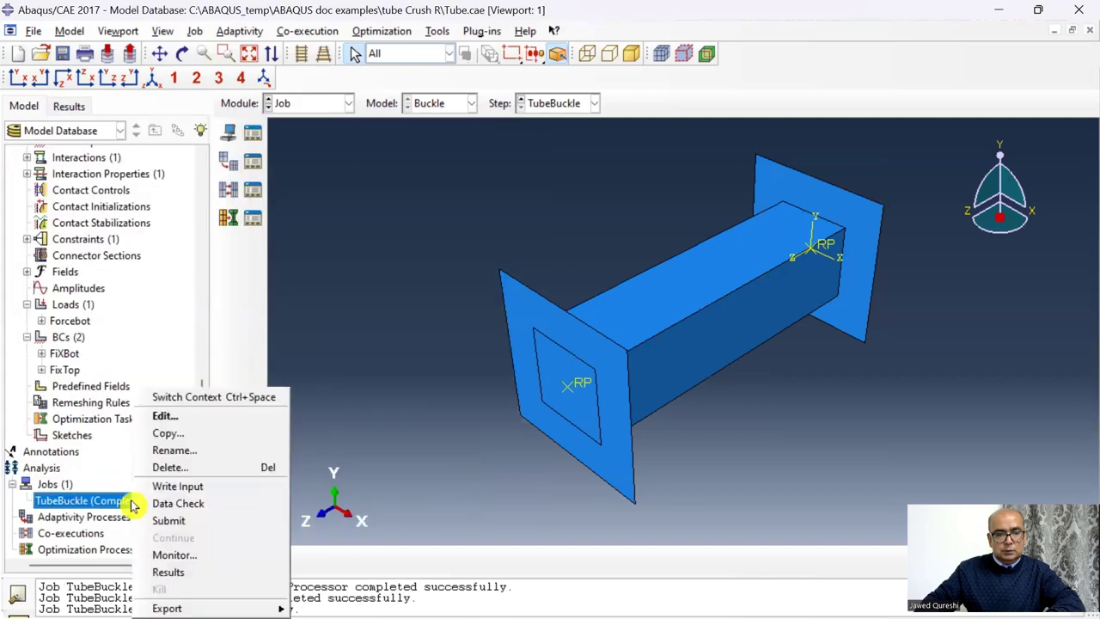
left_click(218, 573)
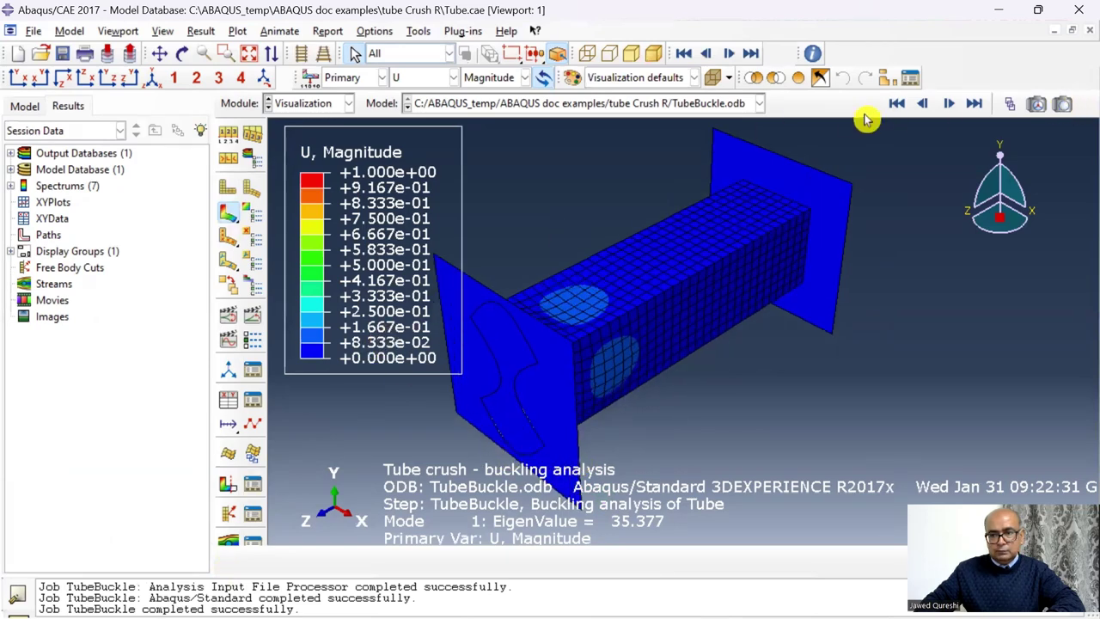
left_click(948, 104)
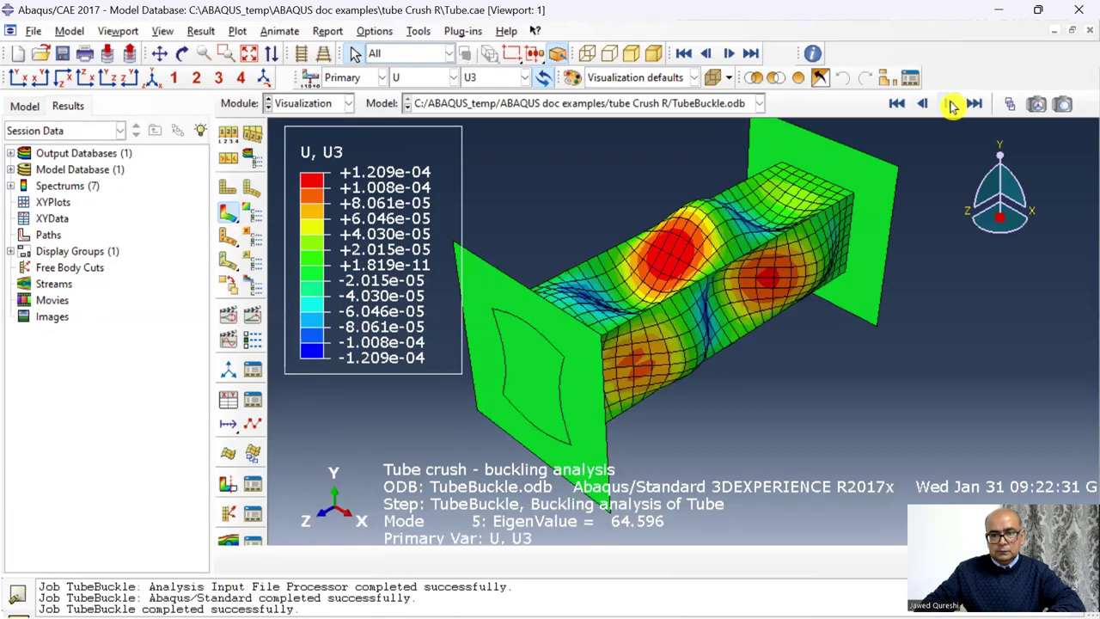
left_click(949, 104)
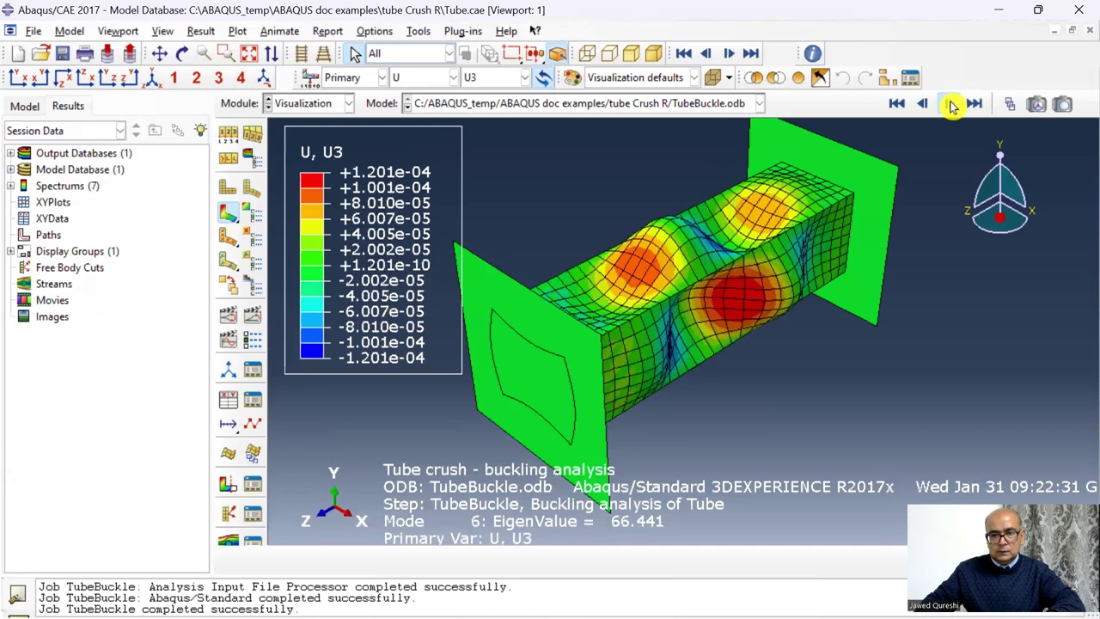
left_click(950, 104)
Compare the undeformed shape with the U3 displacement contours on the deformed tube, moving back and forth between the buckling modes.
left_click(229, 191)
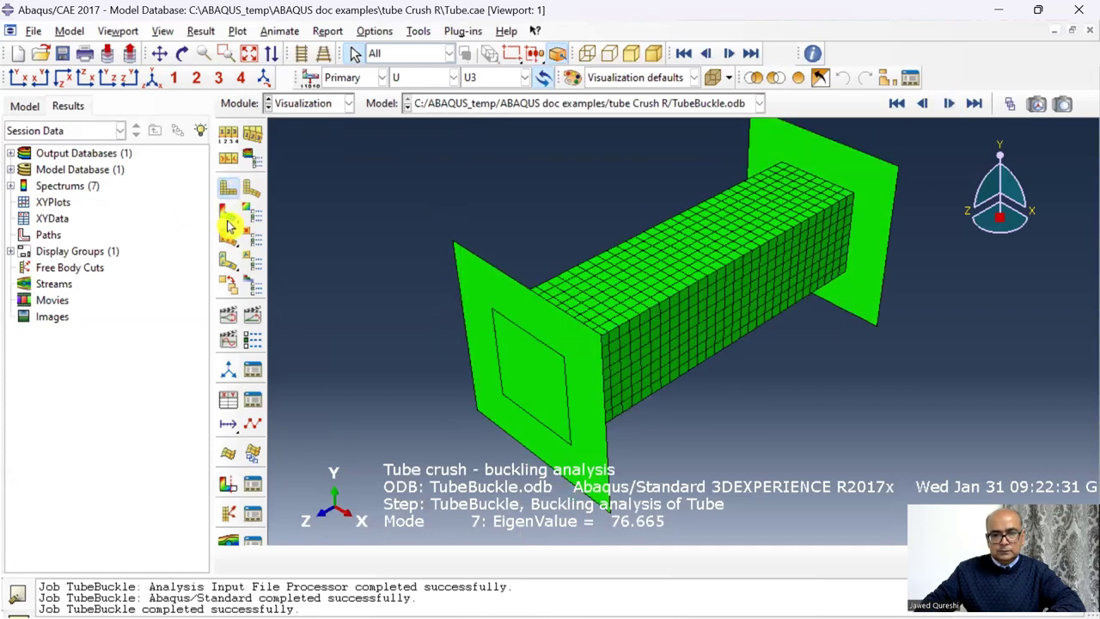
left_click(228, 218)
left_click(926, 103)
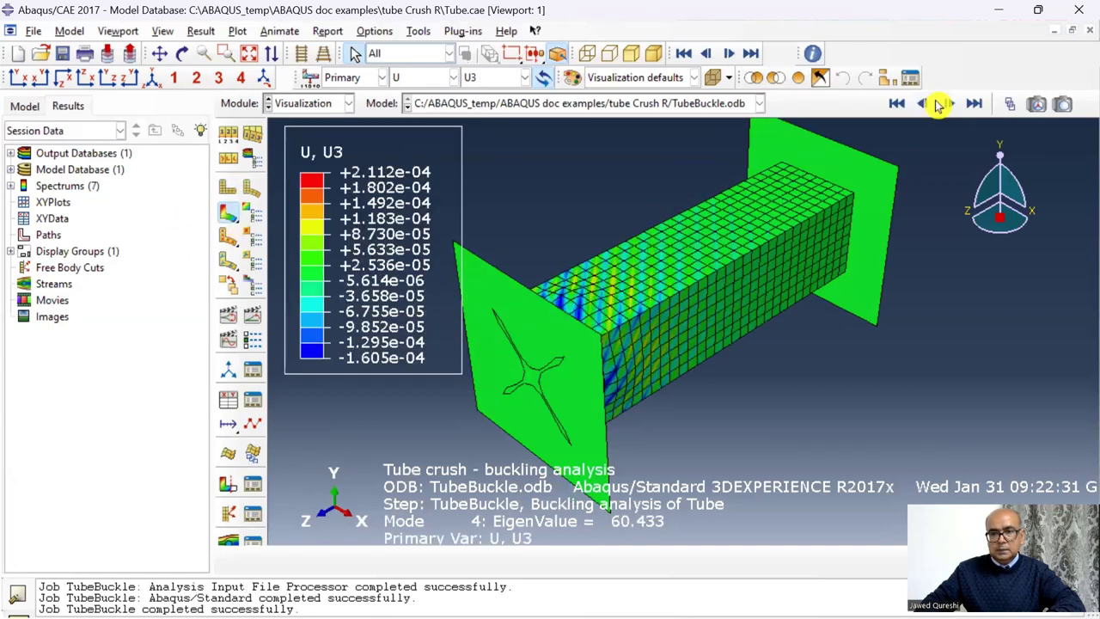
left_click(939, 103)
left_click(940, 103)
left_click(948, 103)
left_click(921, 103)
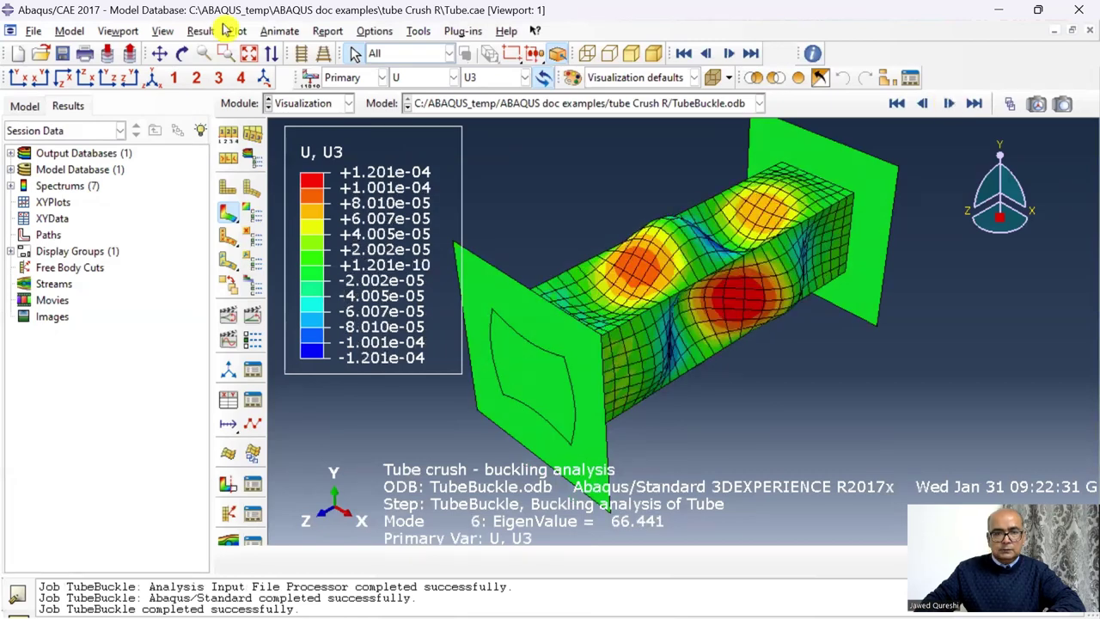
left_click(201, 30)
left_click(228, 50)
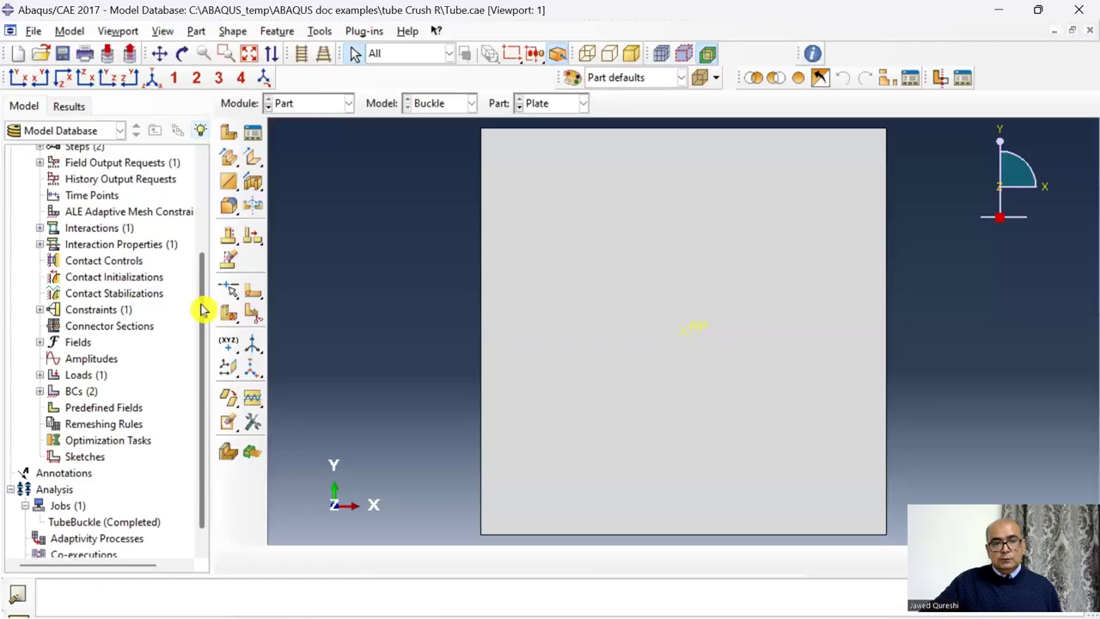
Copy the Buckle model to a new model named Crush.
left_click_drag(201, 307, 201, 189)
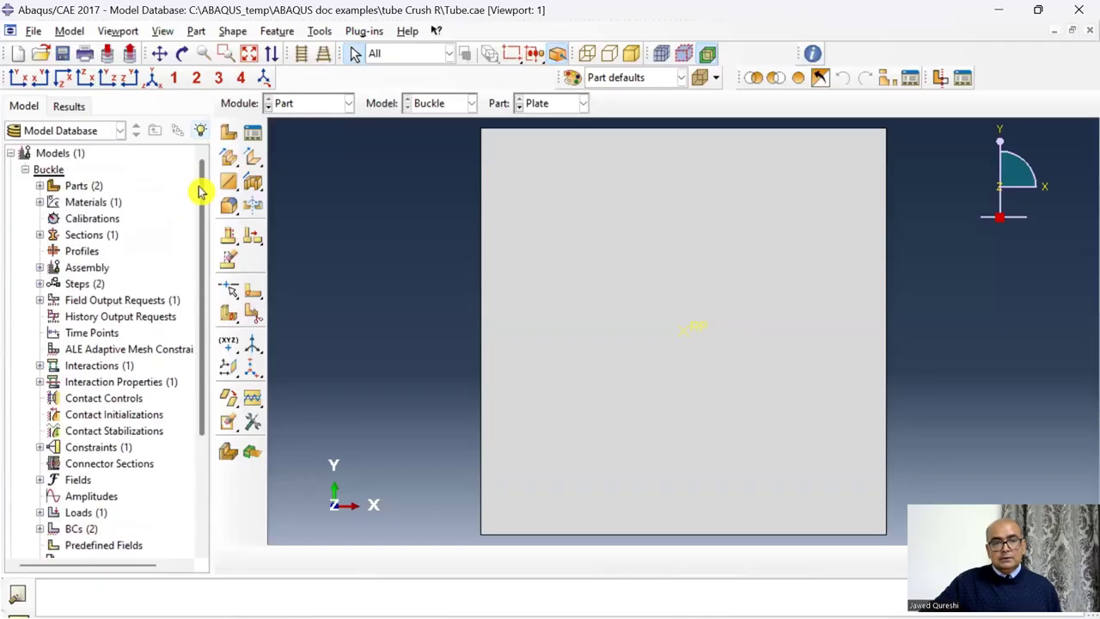
right_click(54, 171)
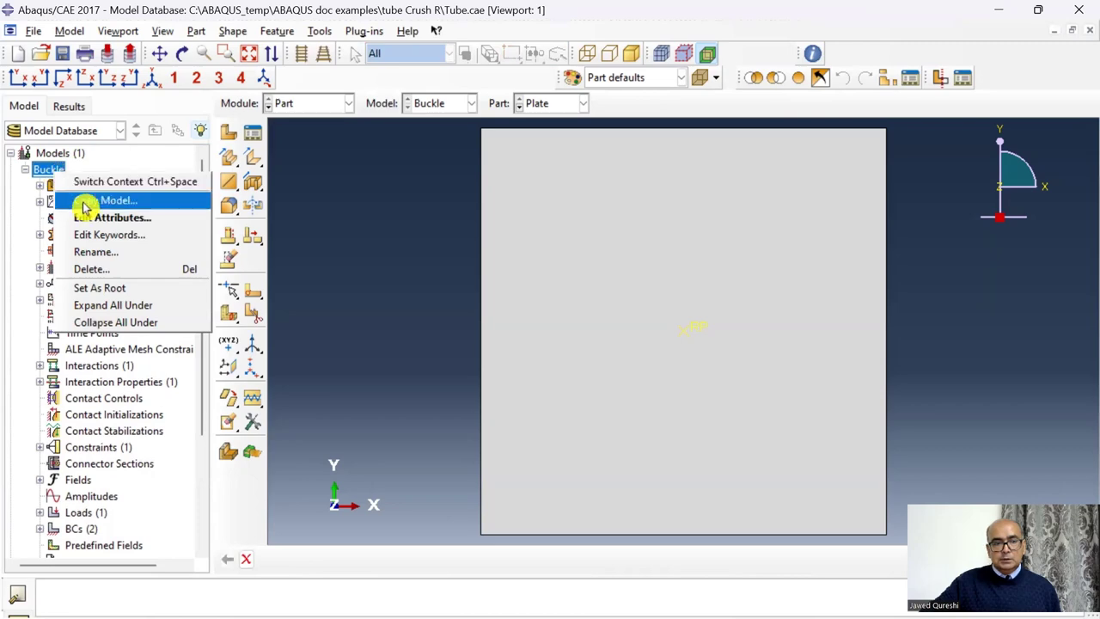
left_click(86, 200)
type("Crush")
key("Return")
Delete the ToSurf-Tube surface-to-surface contact interaction from the Crush model.
left_click(25, 187)
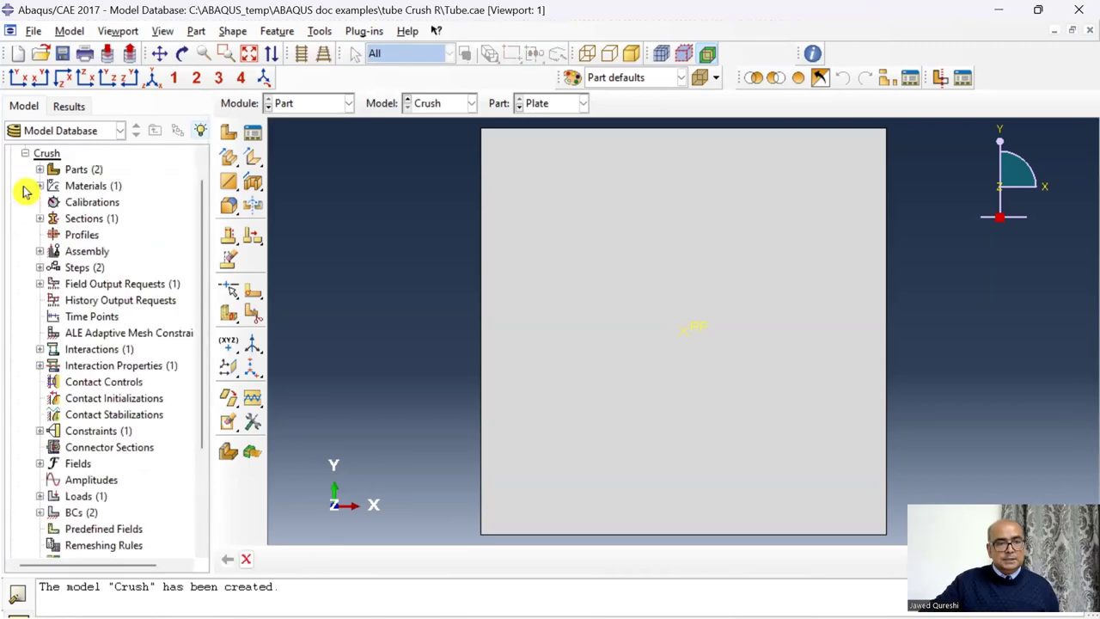
scroll(110, 385, "down", 3)
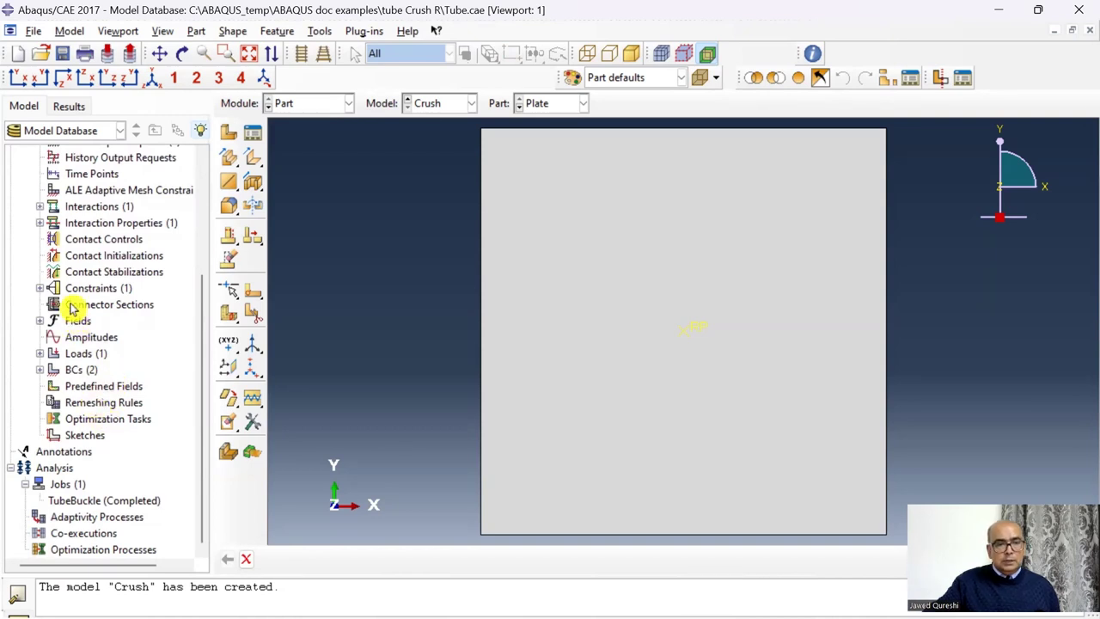
scroll(49, 321, "up", 1)
scroll(50, 321, "up", 1)
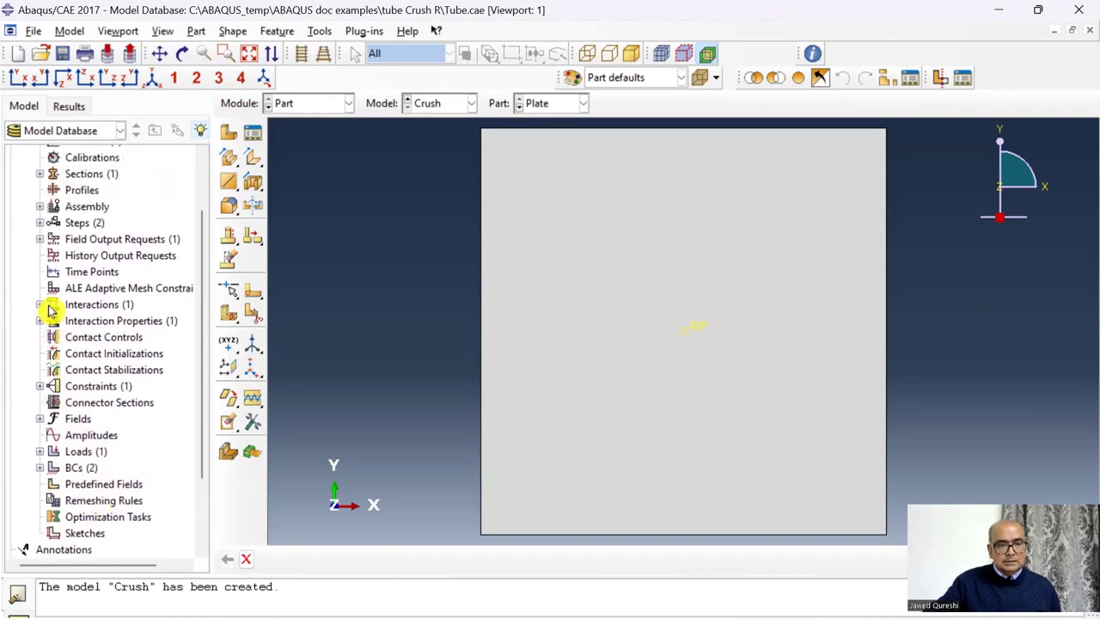
left_click(39, 304)
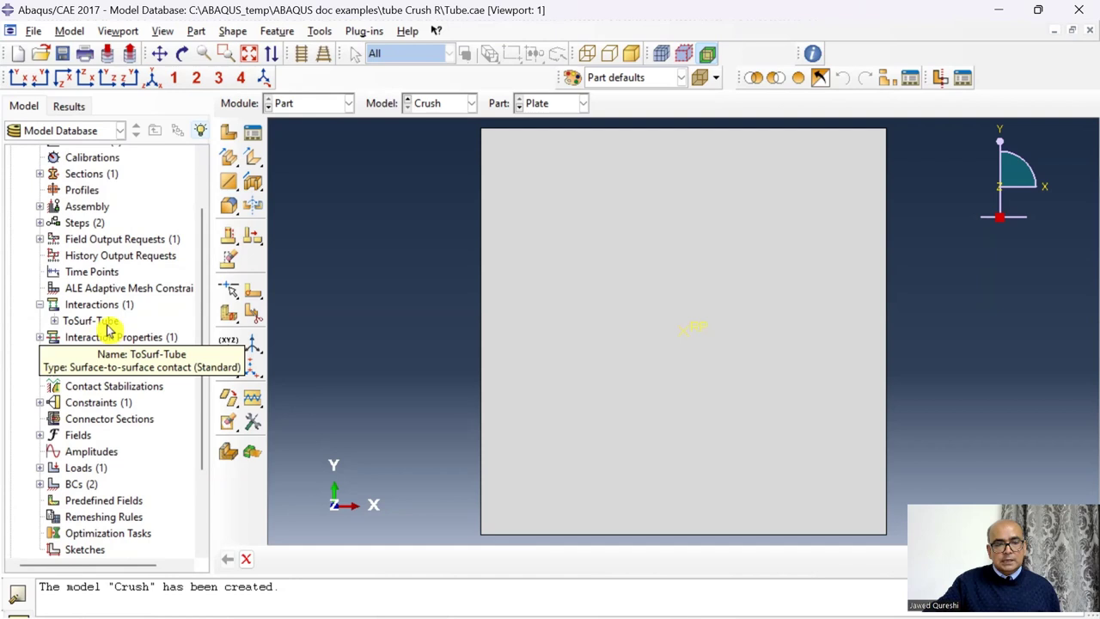
left_click(107, 325)
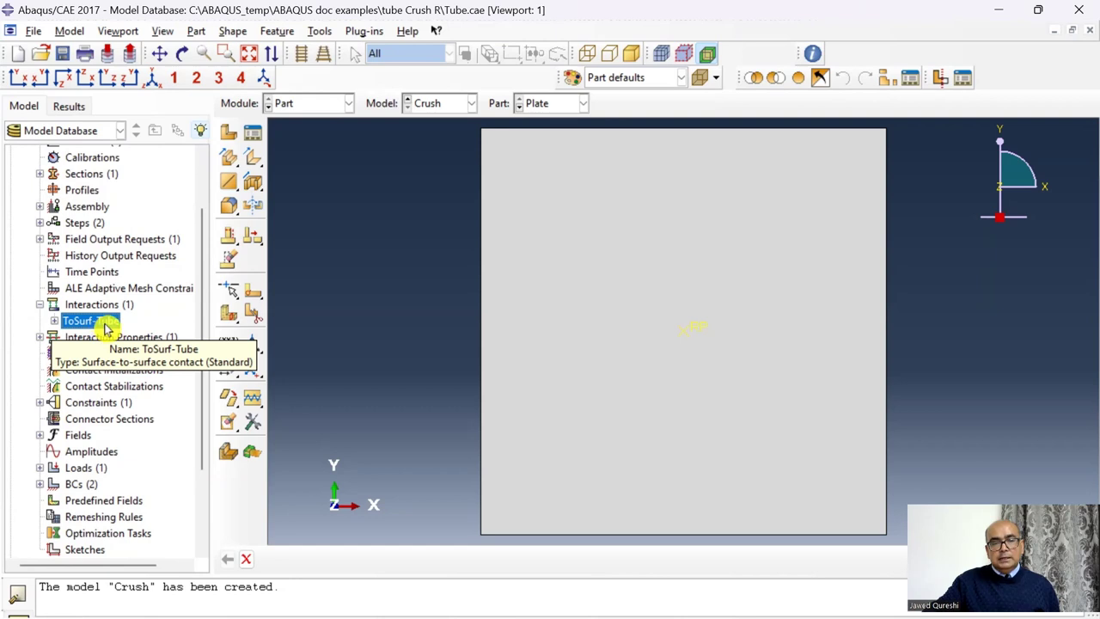
right_click(106, 325)
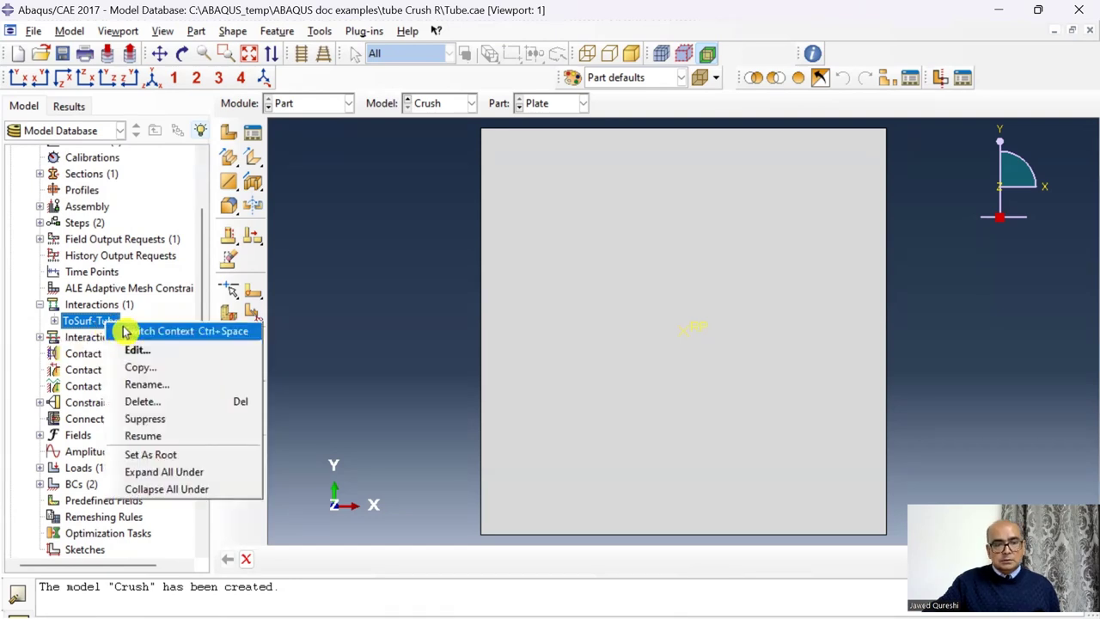
left_click(193, 401)
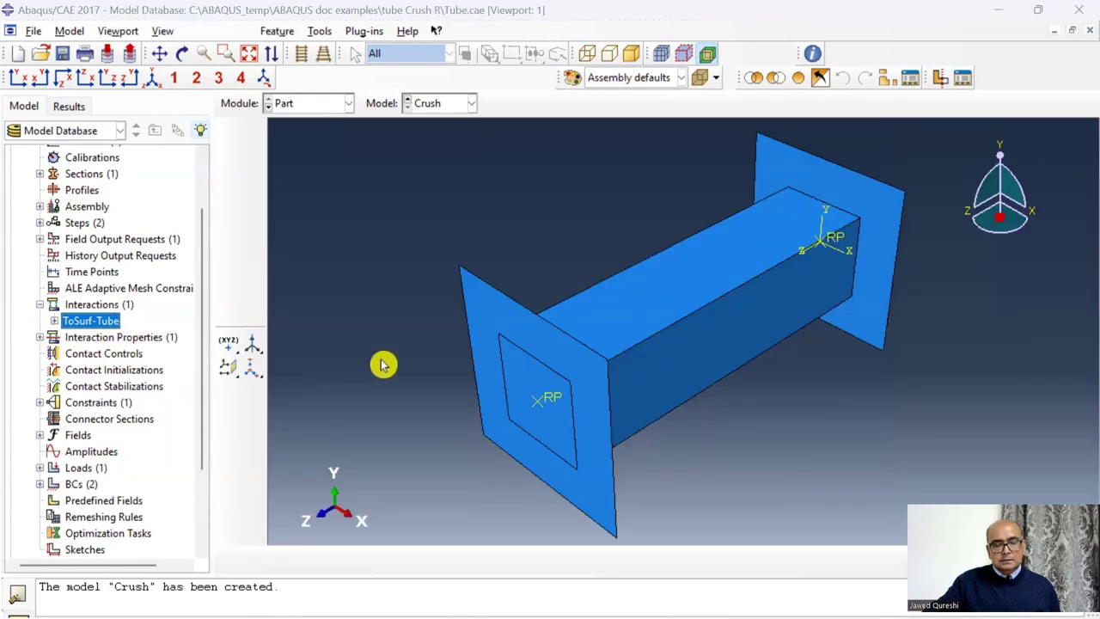
left_click(509, 336)
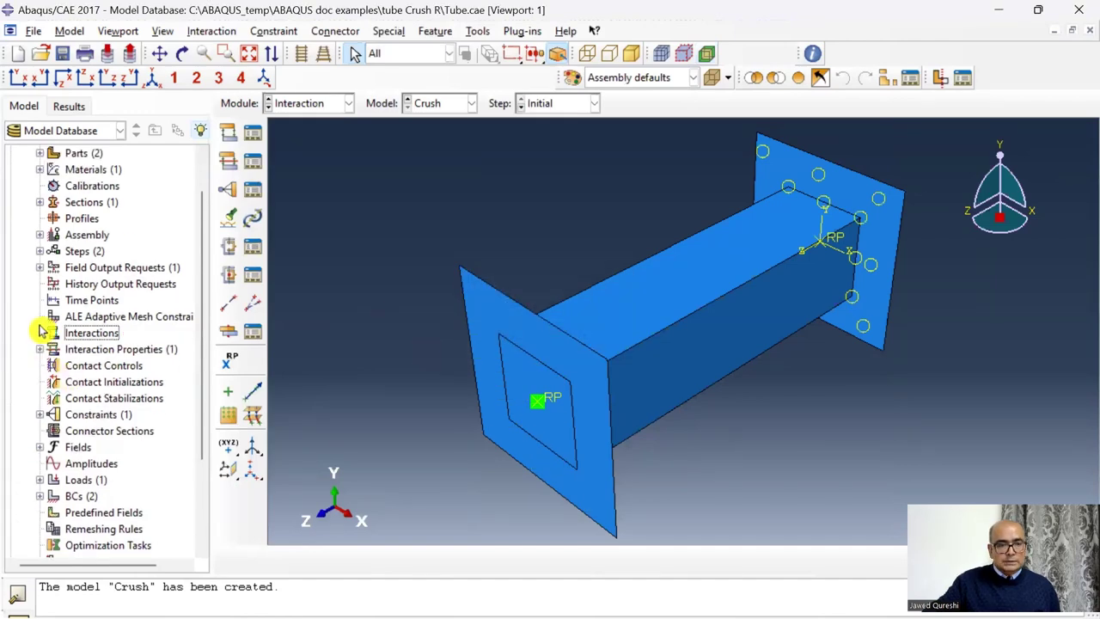
Delete the buckling analysis step from the Crush model, keeping only the Initial step.
left_click(41, 251)
right_click(102, 284)
left_click(180, 382)
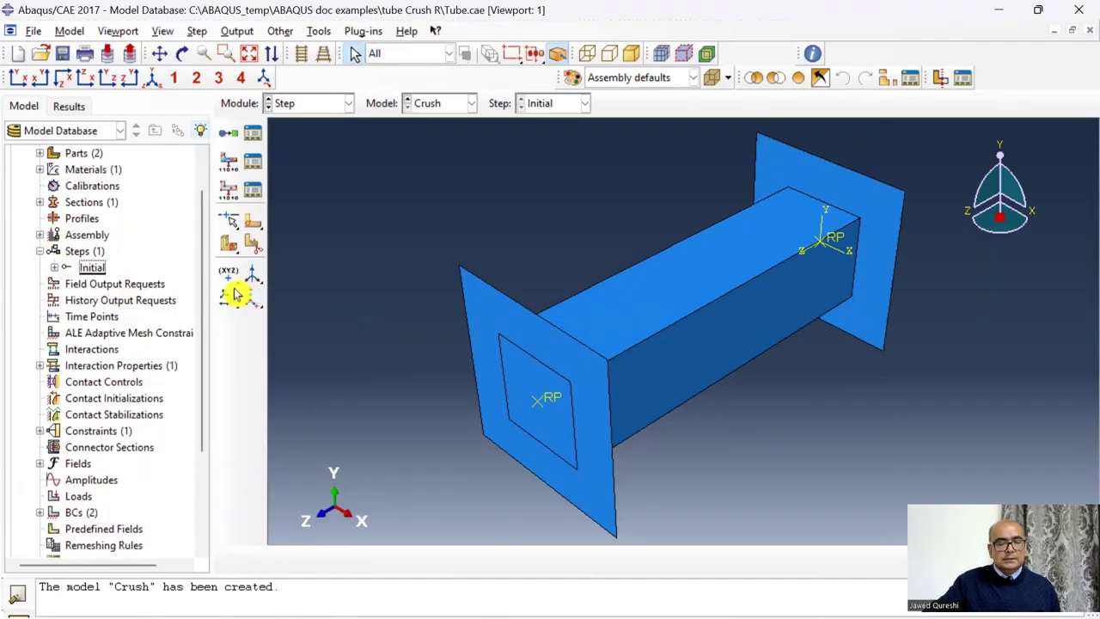
Define a new general analysis step named TubeCrush after the Initial step and browse the available procedure types.
double_click(78, 251)
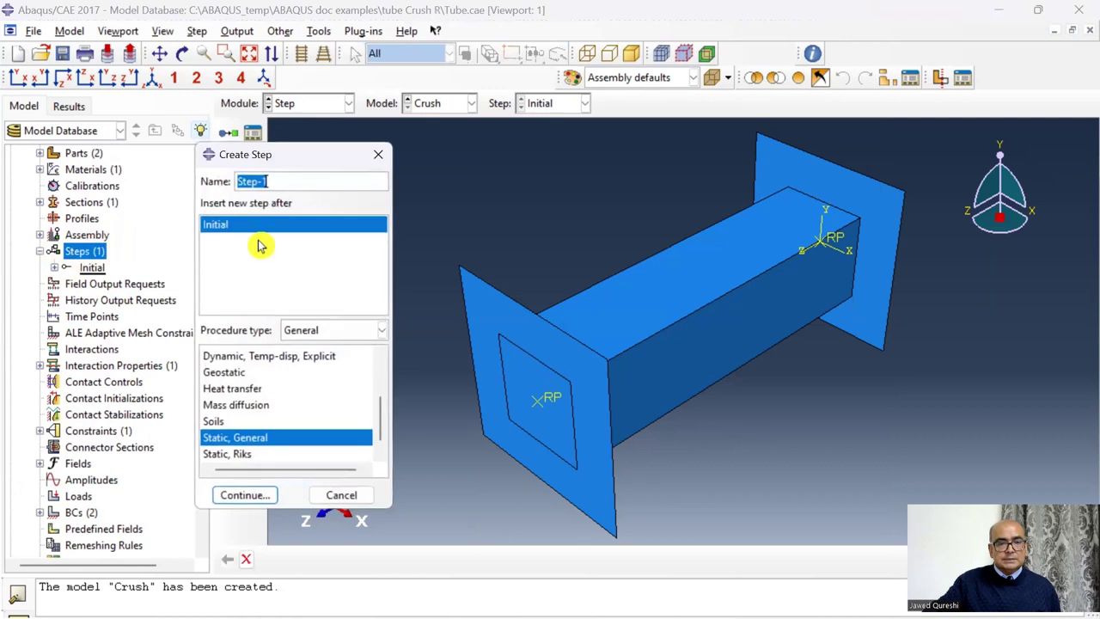
type("TubeCrush")
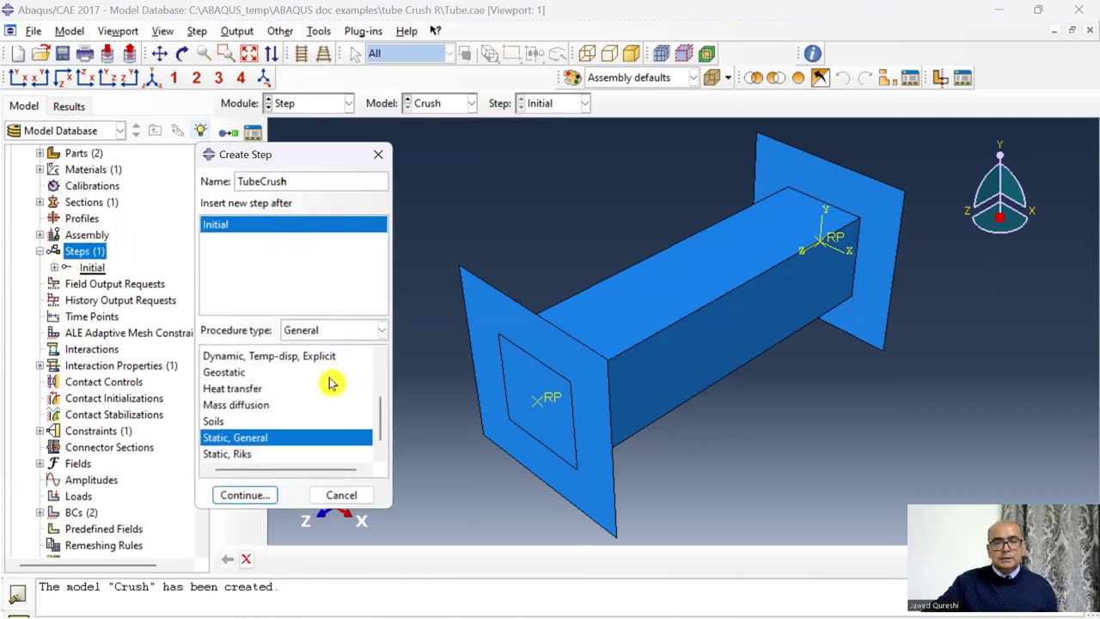
scroll(286, 397, "up", 2)
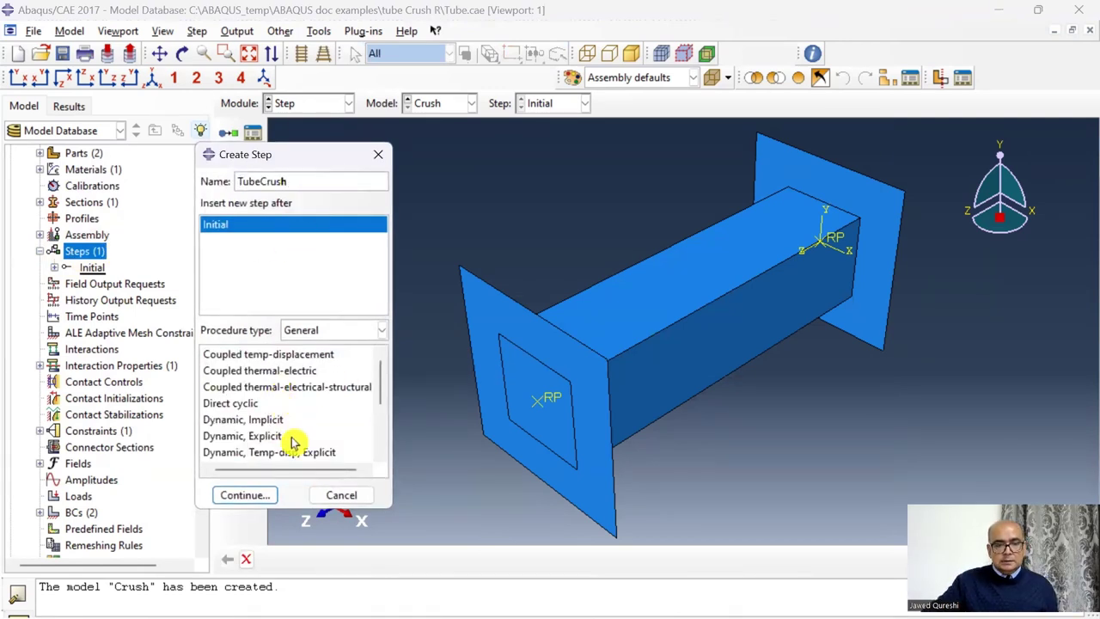
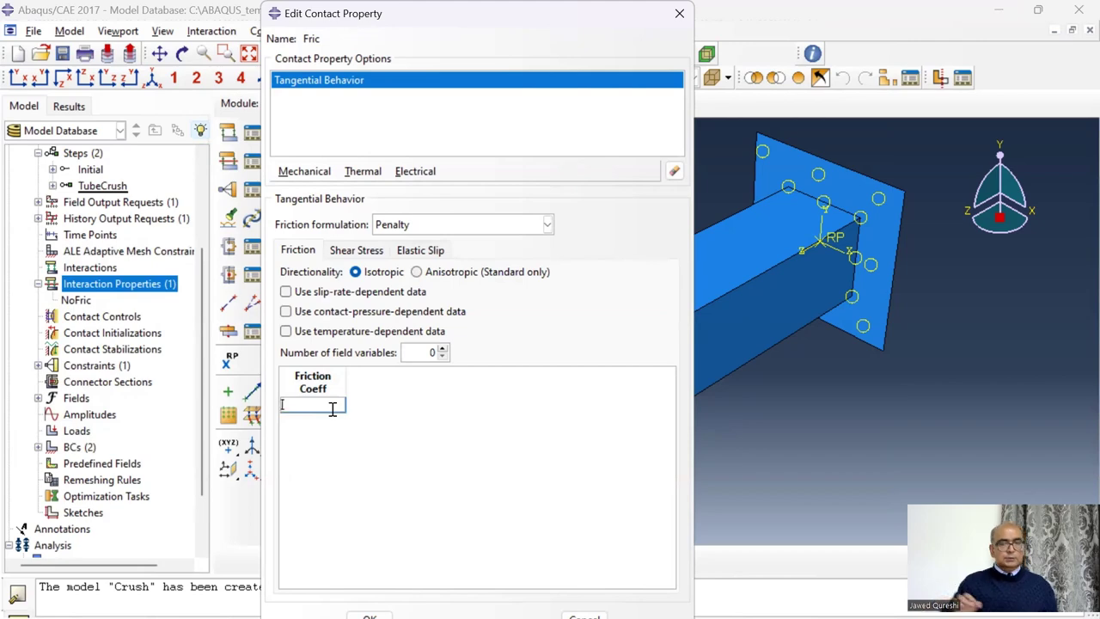
Complete the contact property Fric with isotropic penalty friction as its tangential behavior.
left_click(369, 615)
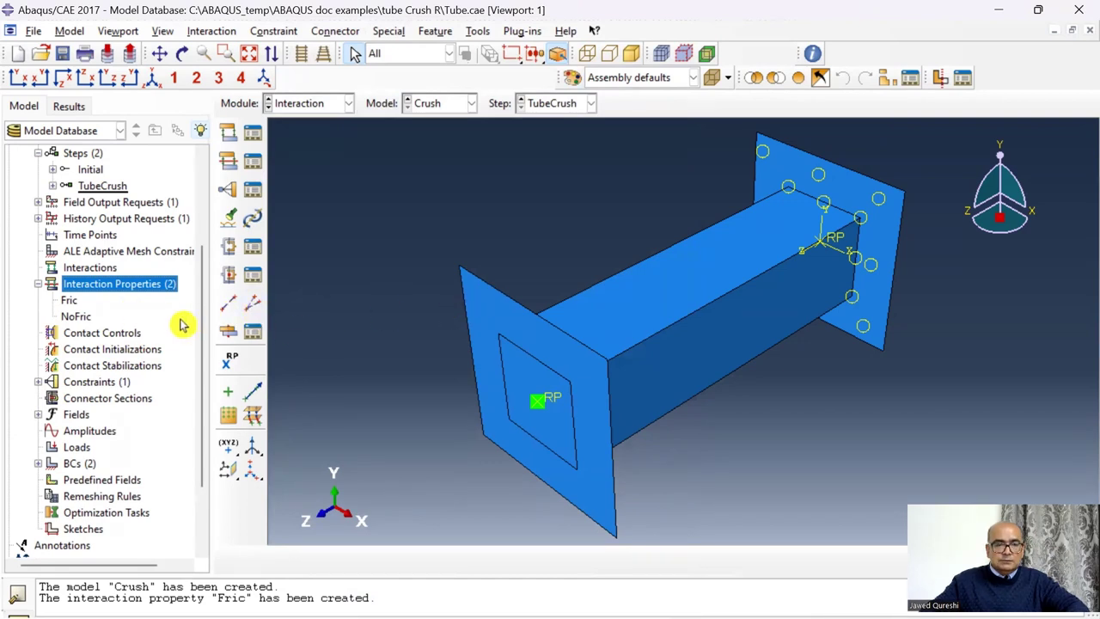
Start a new geometry-type surface named Tube in the Crush model's assembly.
scroll(122, 309, "up", 3)
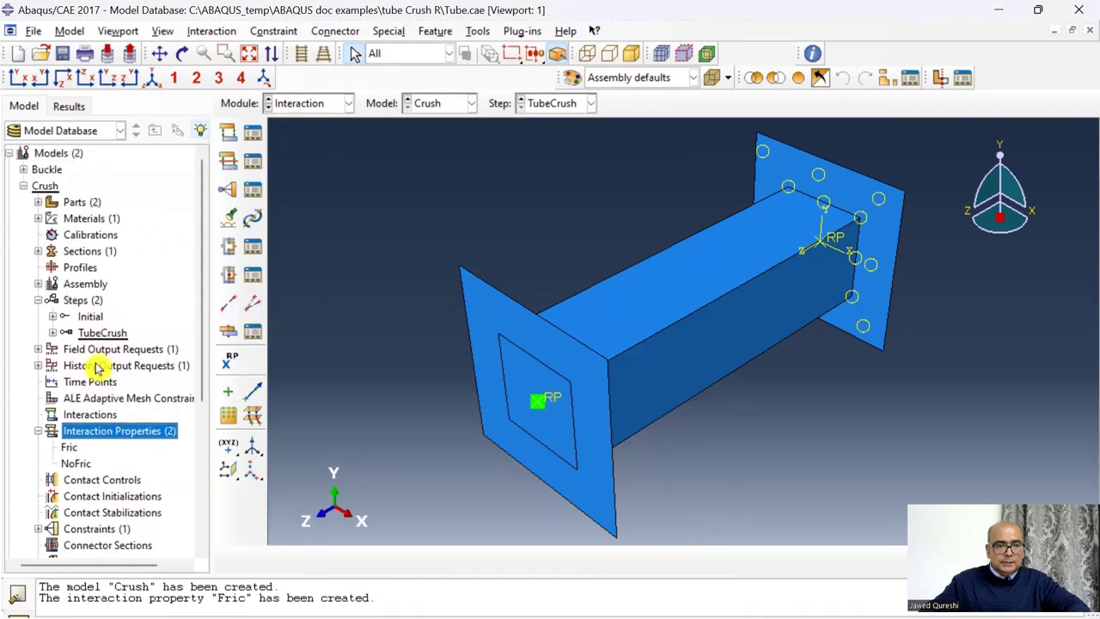
scroll(98, 369, "down", 3)
double_click(98, 369)
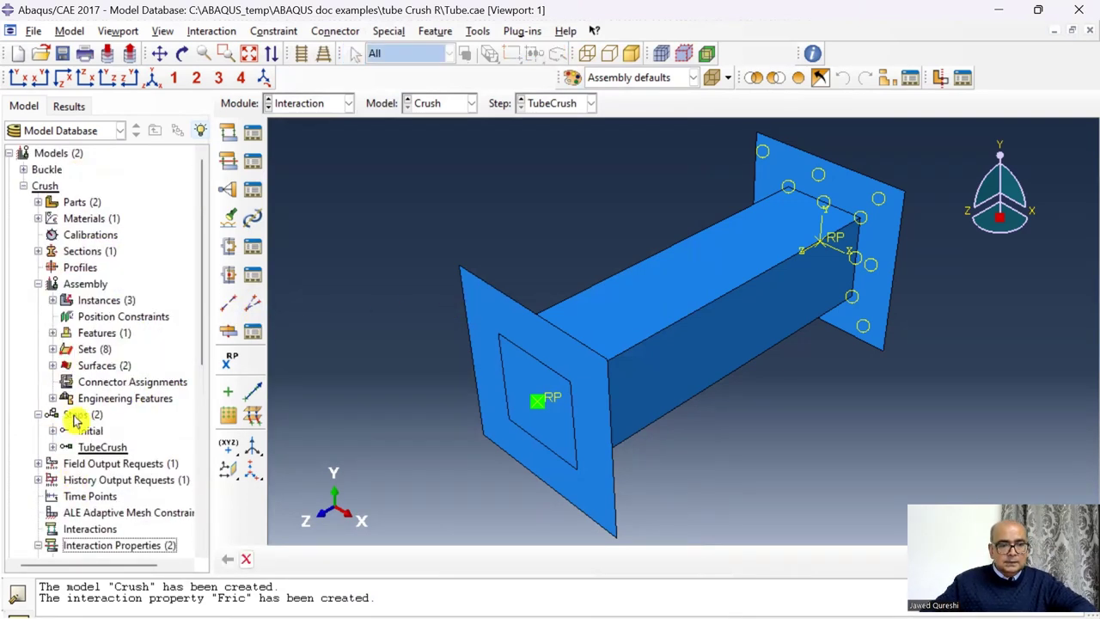
scroll(53, 344, "down", 2)
left_click(53, 317)
double_click(105, 318)
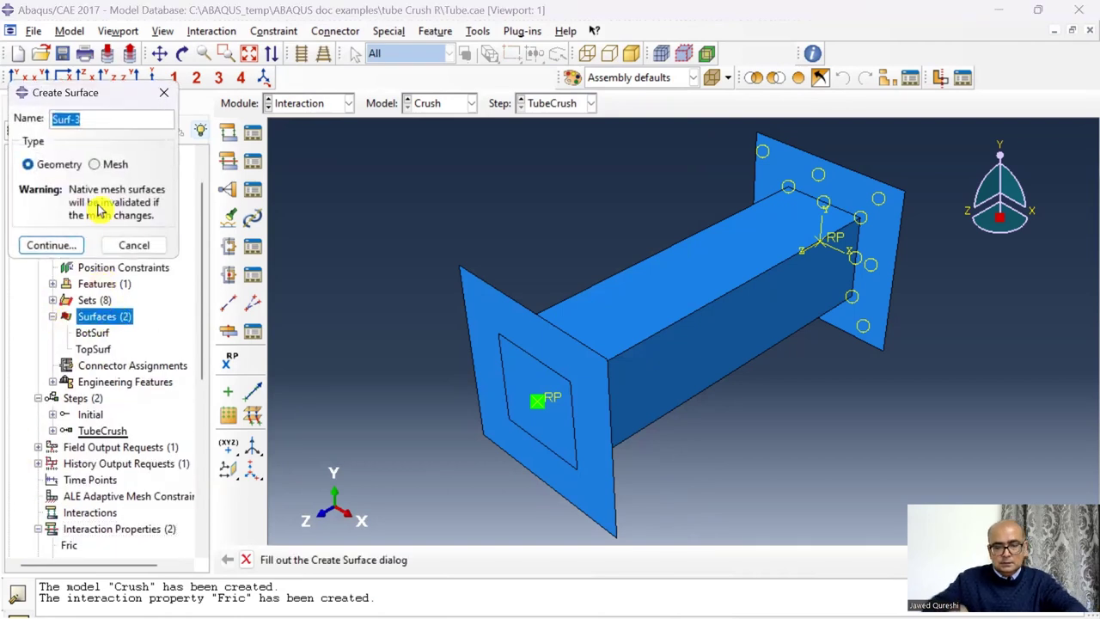
type("Tube")
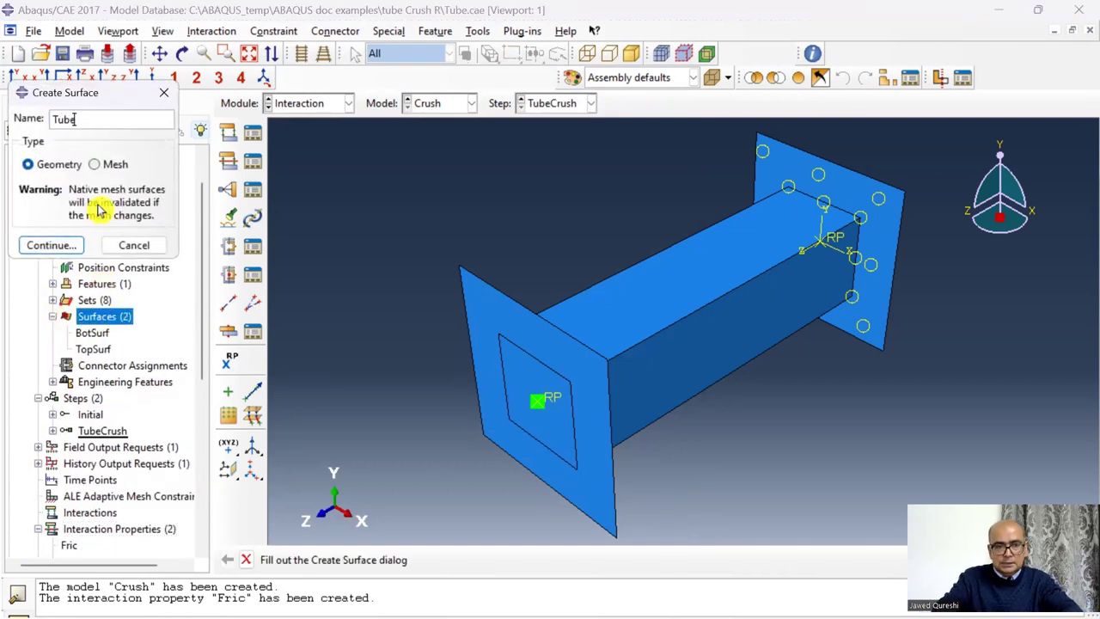
left_click(74, 248)
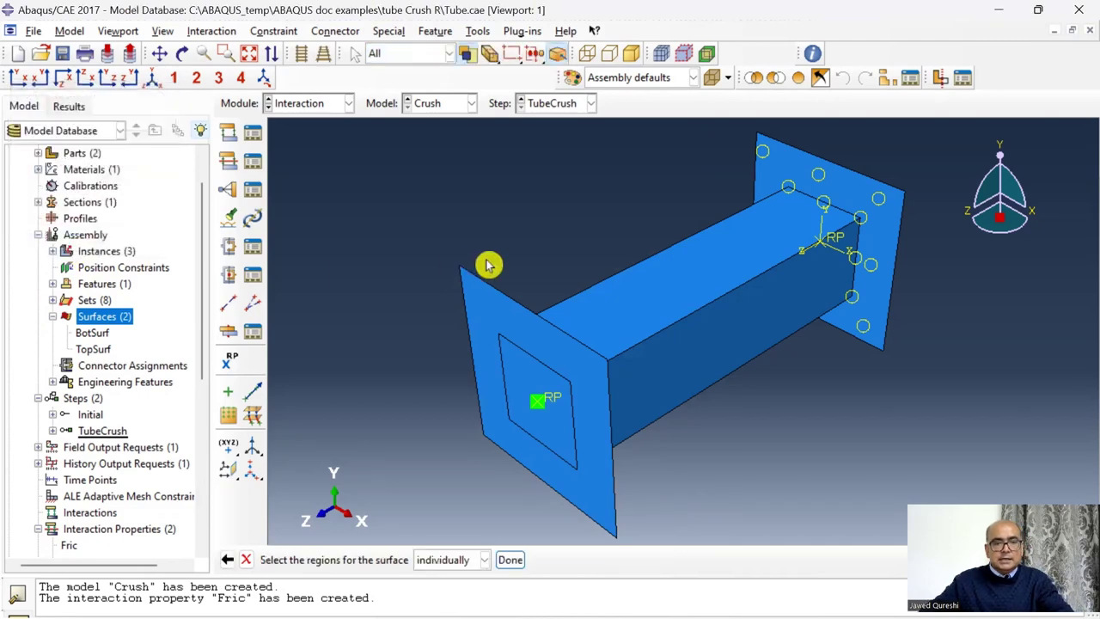
Define the Tube surface from all four side faces of the square tube, using both sides of the shell.
left_click(644, 311)
left_click(660, 373, "shift")
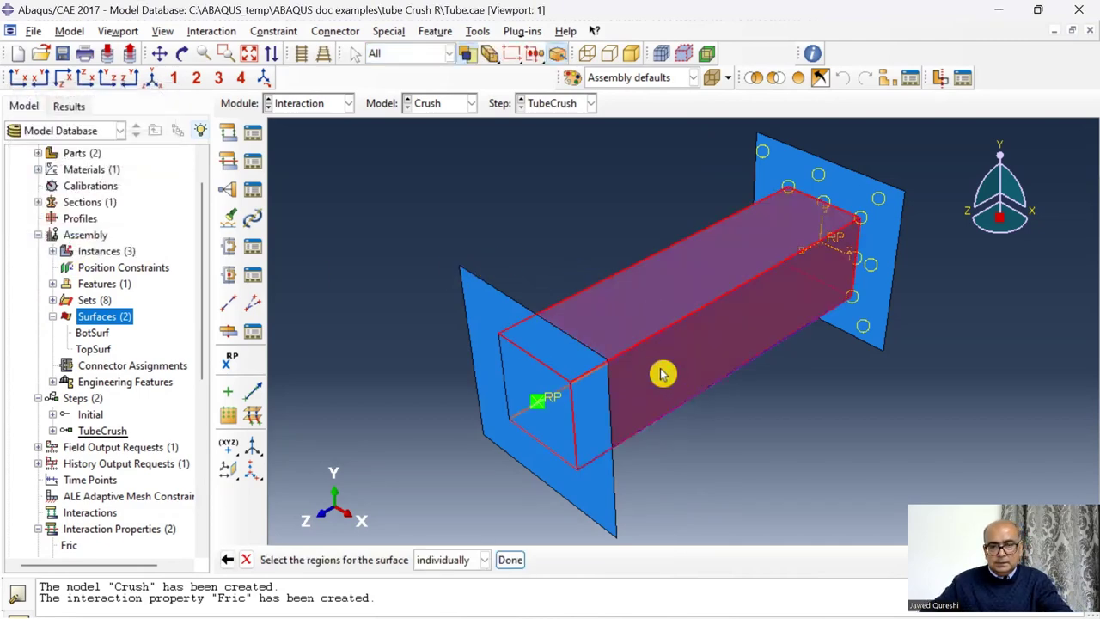
left_click_drag(534, 163, 641, 435, "ctrl+alt")
right_click(653, 435)
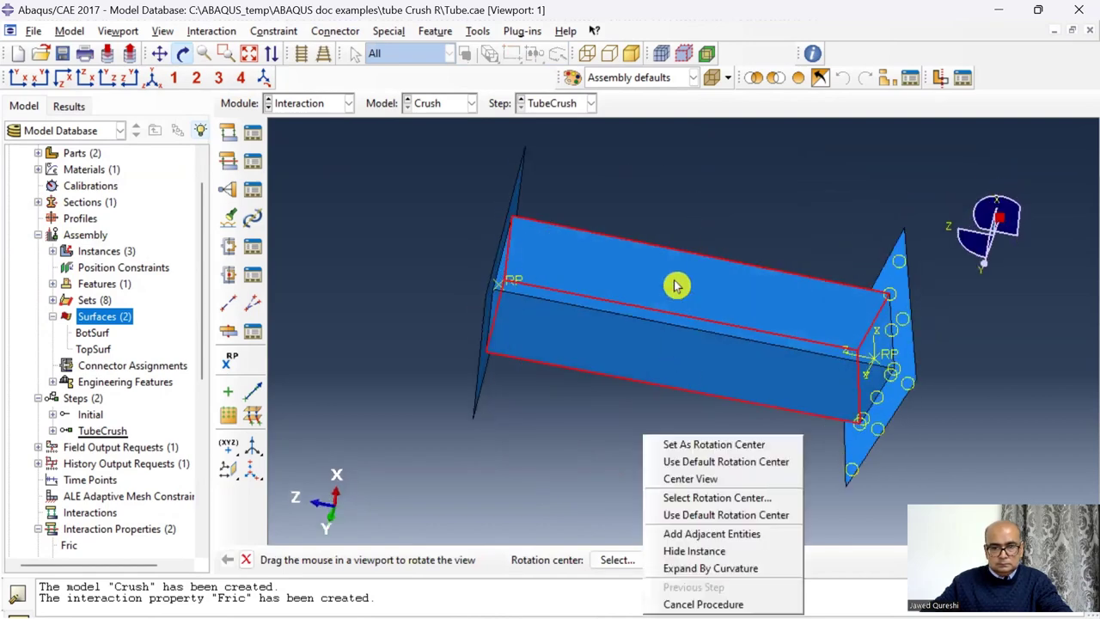
left_click(650, 258)
left_click(650, 258)
left_click(618, 345, "shift")
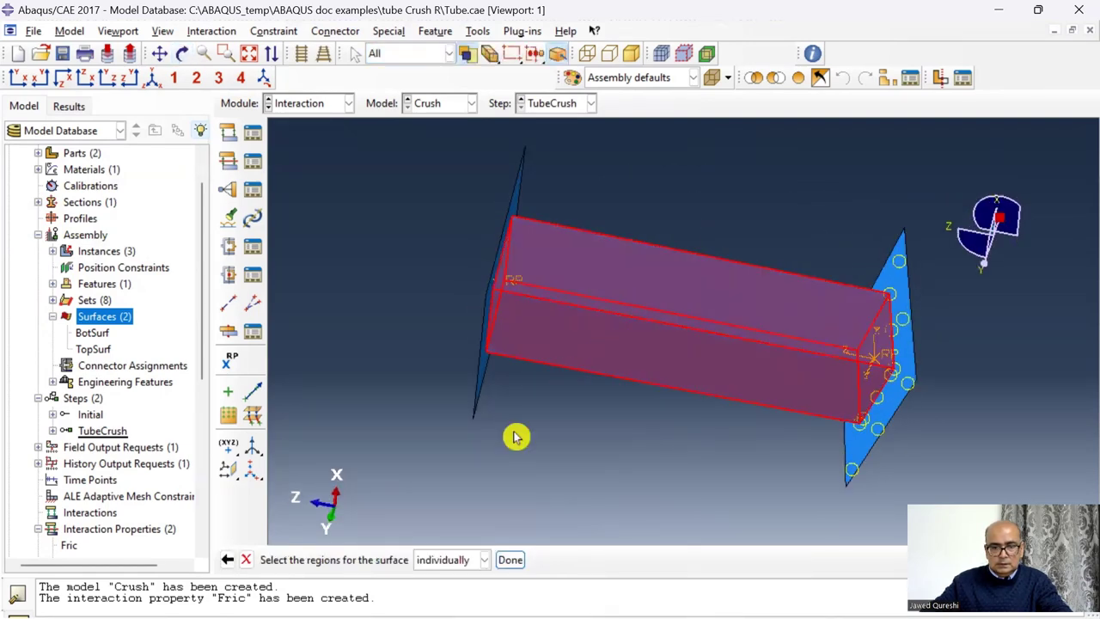
left_click(509, 559)
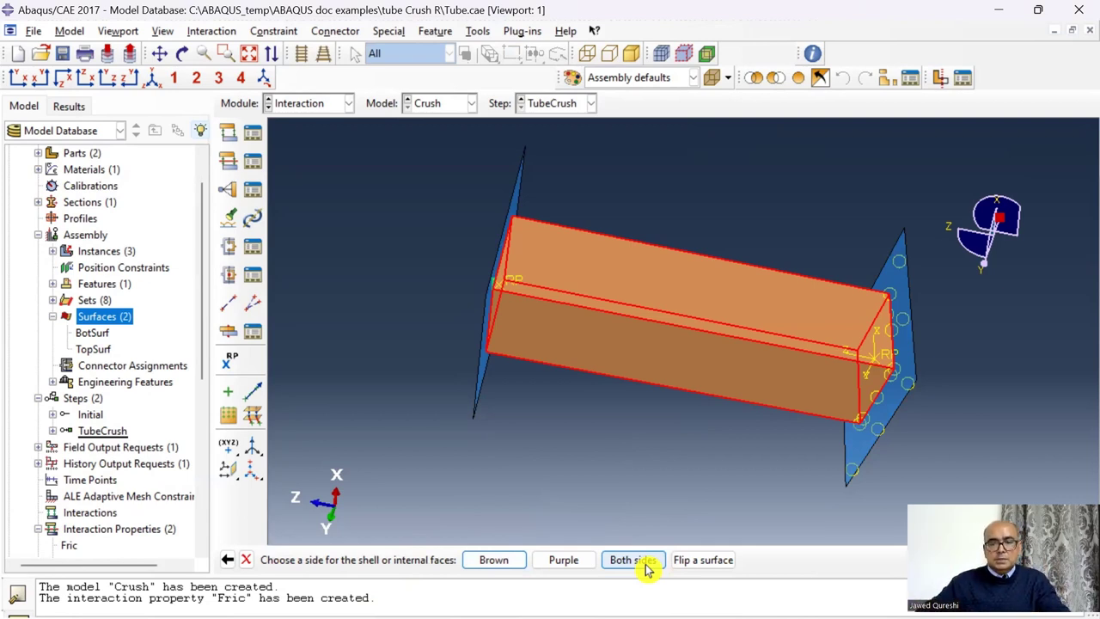
left_click(644, 565)
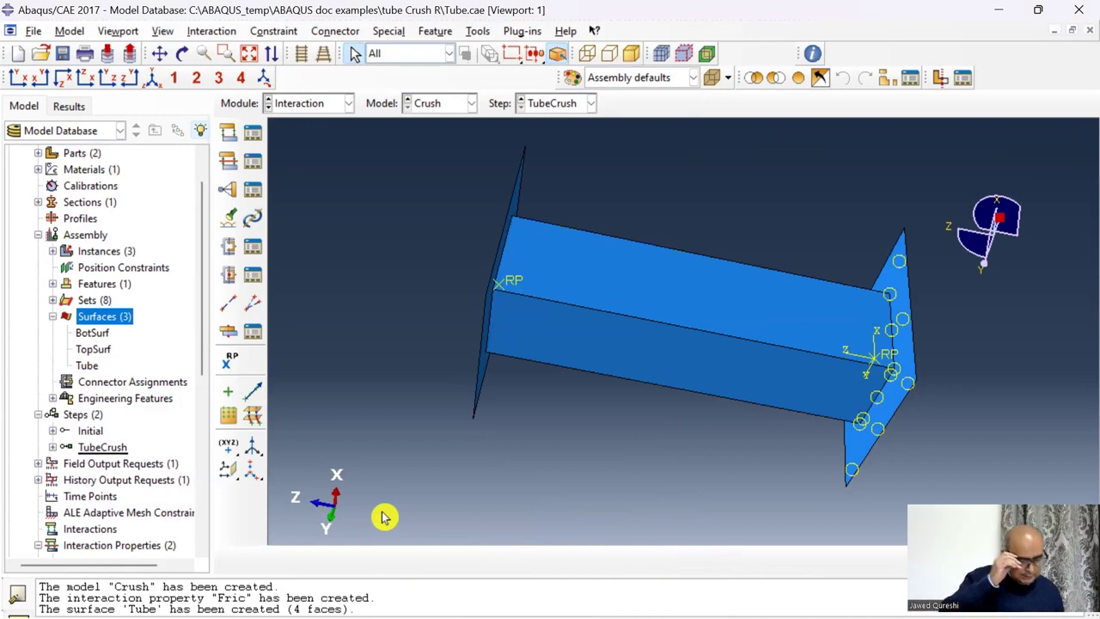
Start a Self-contact (Explicit) interaction named Tube-Self in the TubeCrush step.
scroll(64, 365, "down", 5)
scroll(86, 344, "up", 2)
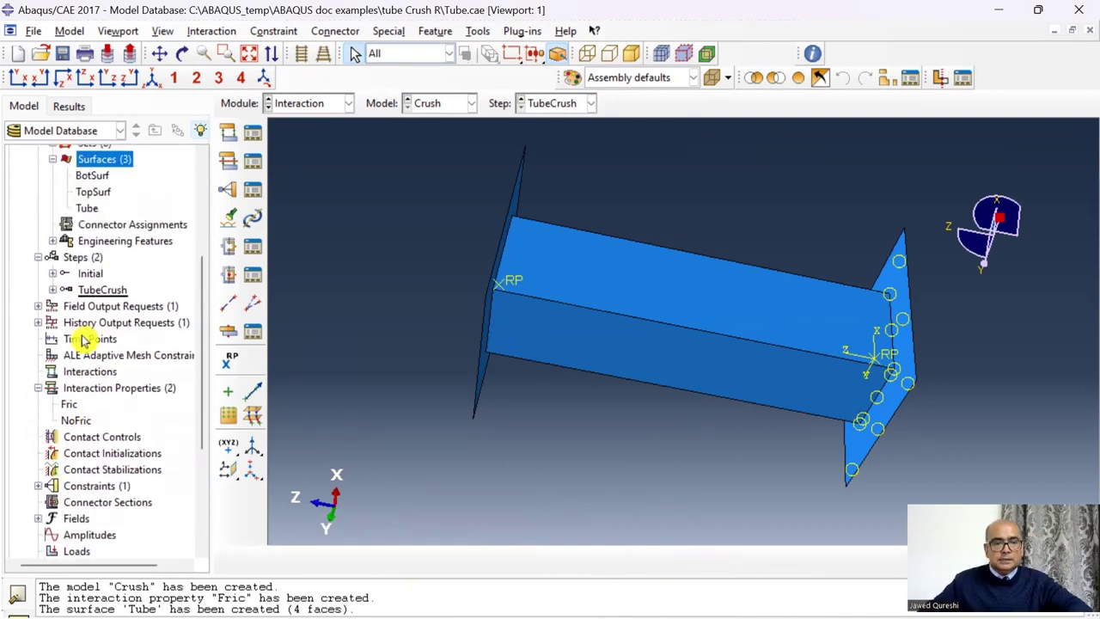
double_click(90, 381)
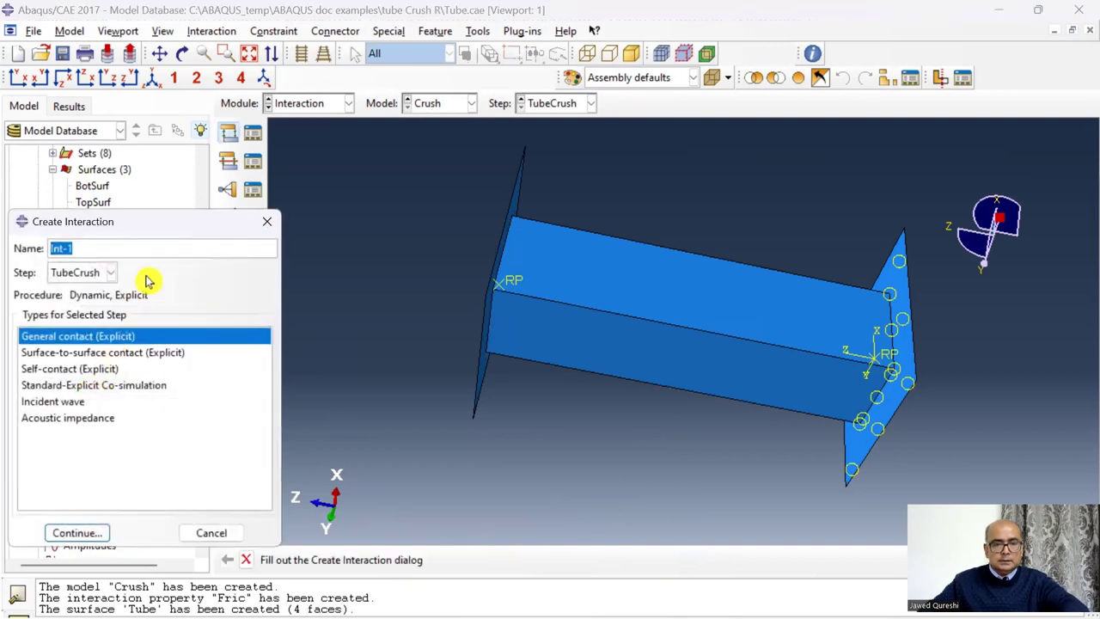
type("Tube-Self")
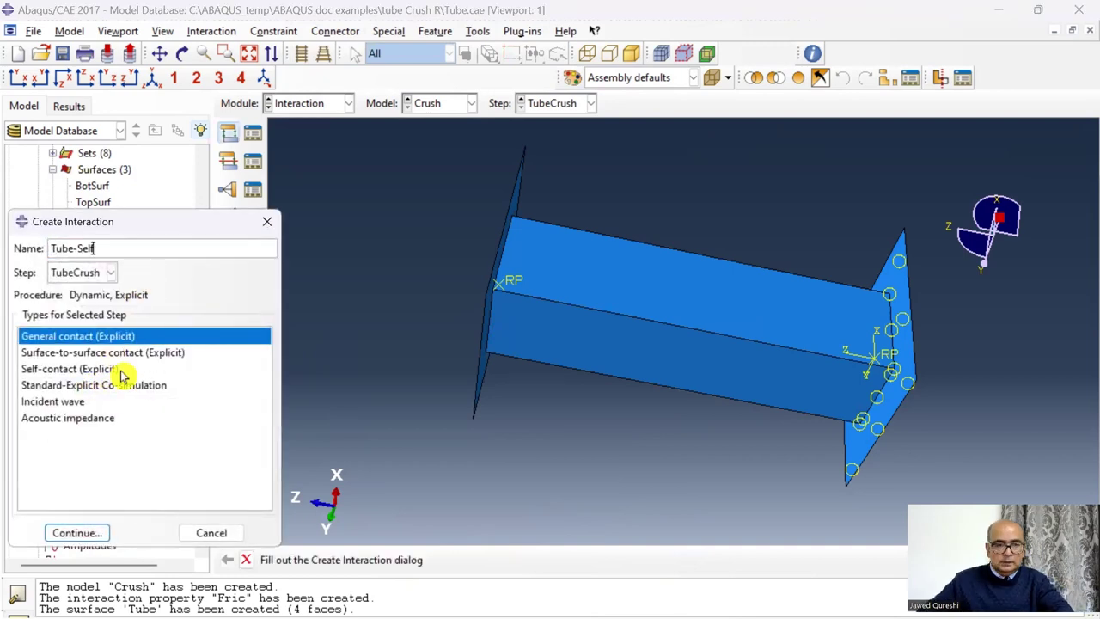
left_click(126, 371)
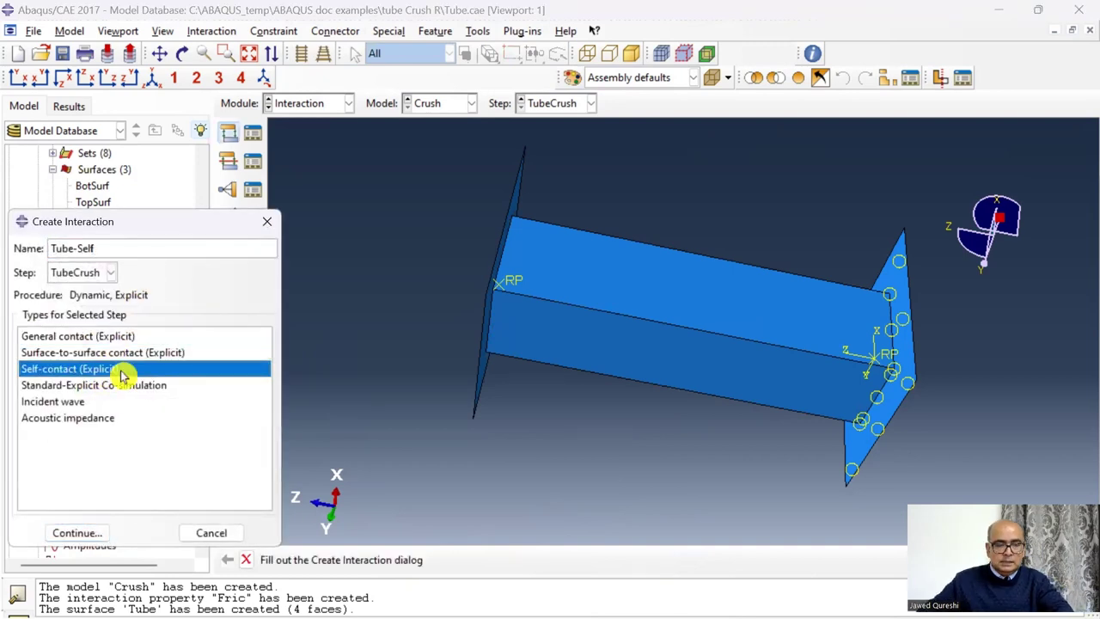
left_click(89, 533)
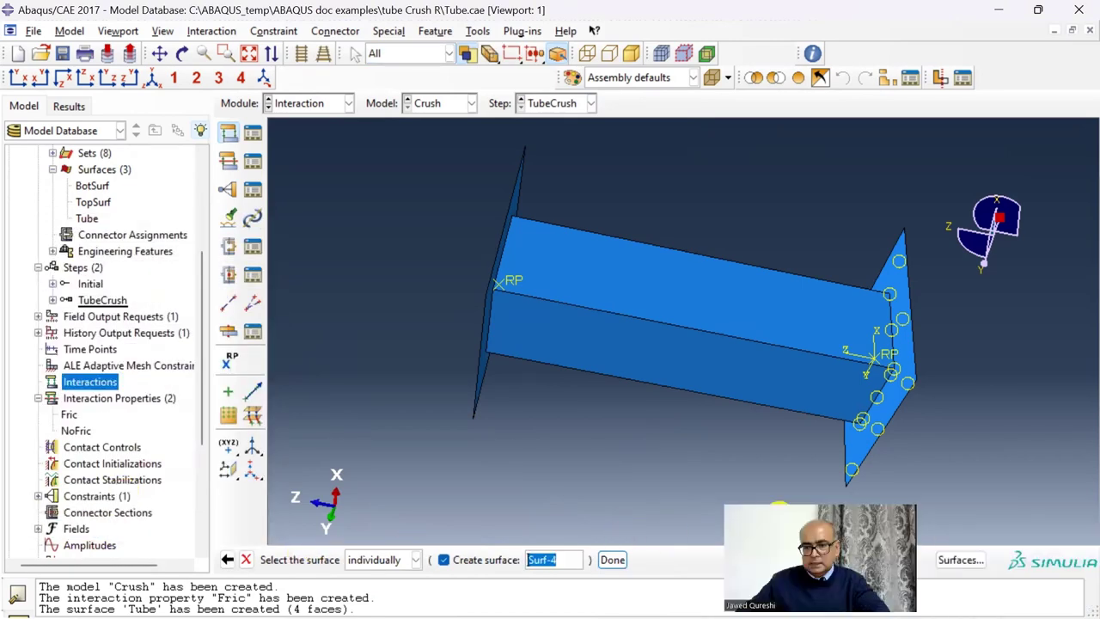
Assign the Tube surface and the Fric contact property to the Tube-Self interaction.
left_click(1024, 582)
left_click(117, 397)
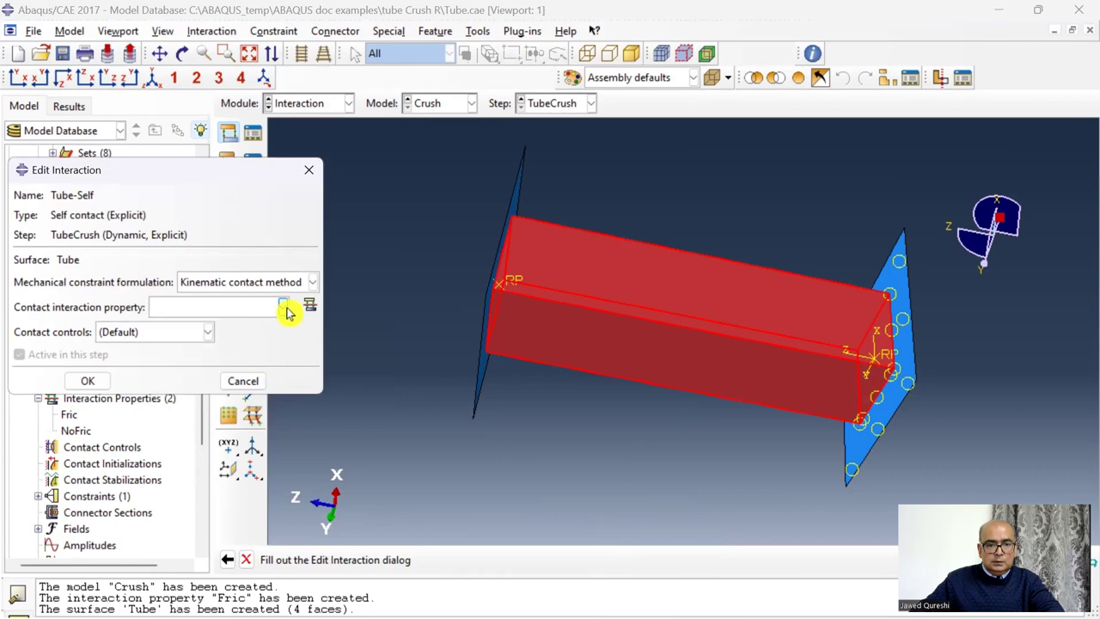
left_click(283, 306)
left_click(255, 326)
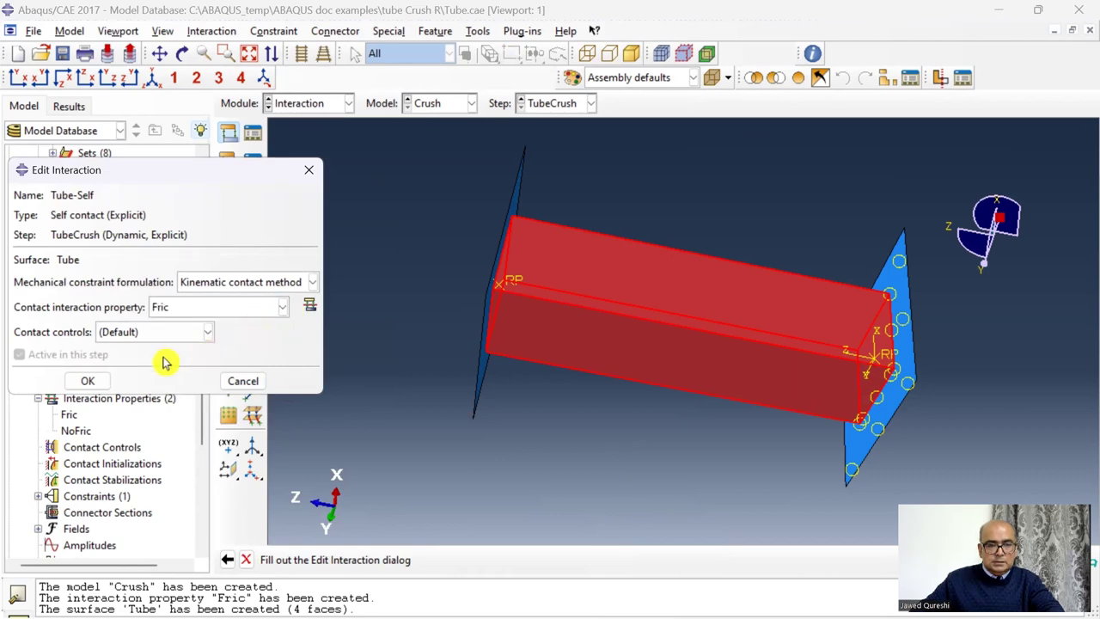
left_click(89, 380)
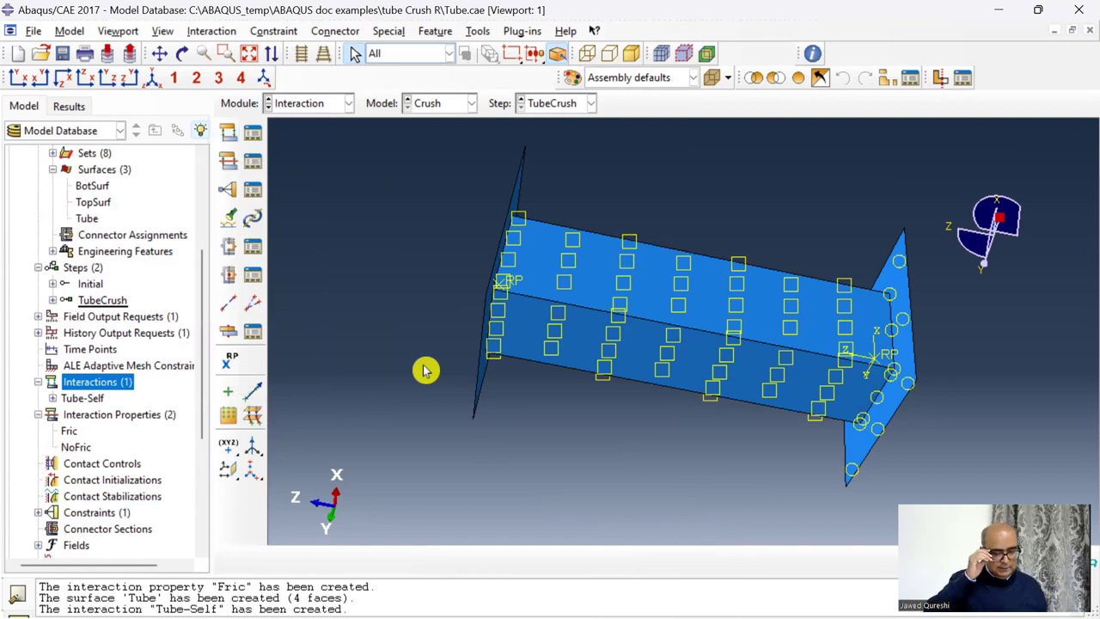
Start a Surface-to-surface contact (Explicit) interaction named TopPlate-tube in the TubeCrush step.
left_click(227, 132)
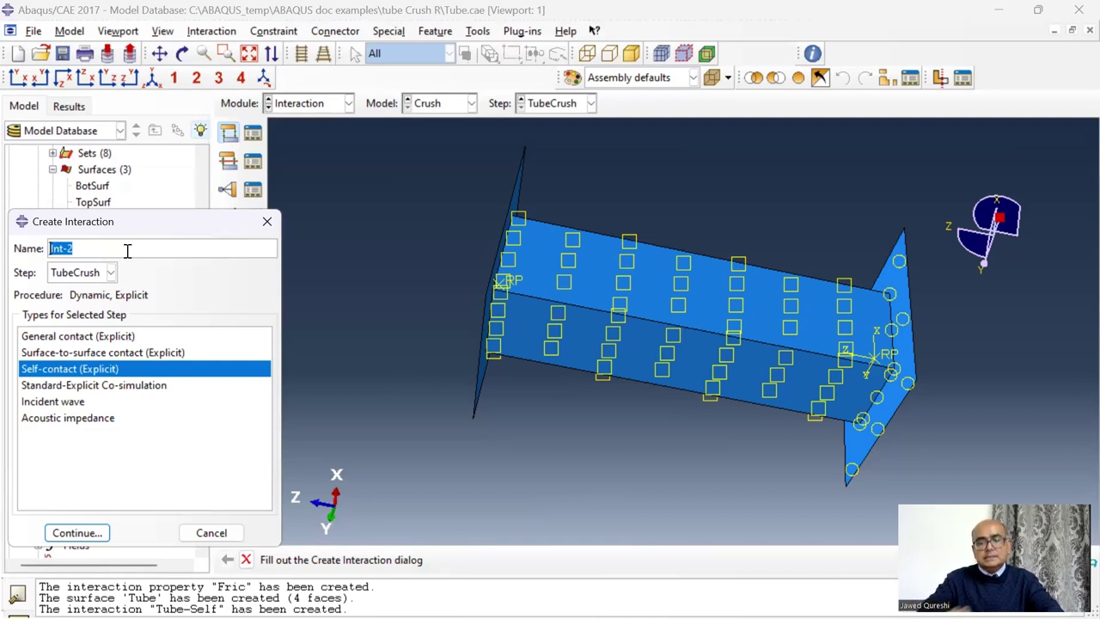
type("TopPlate-tube")
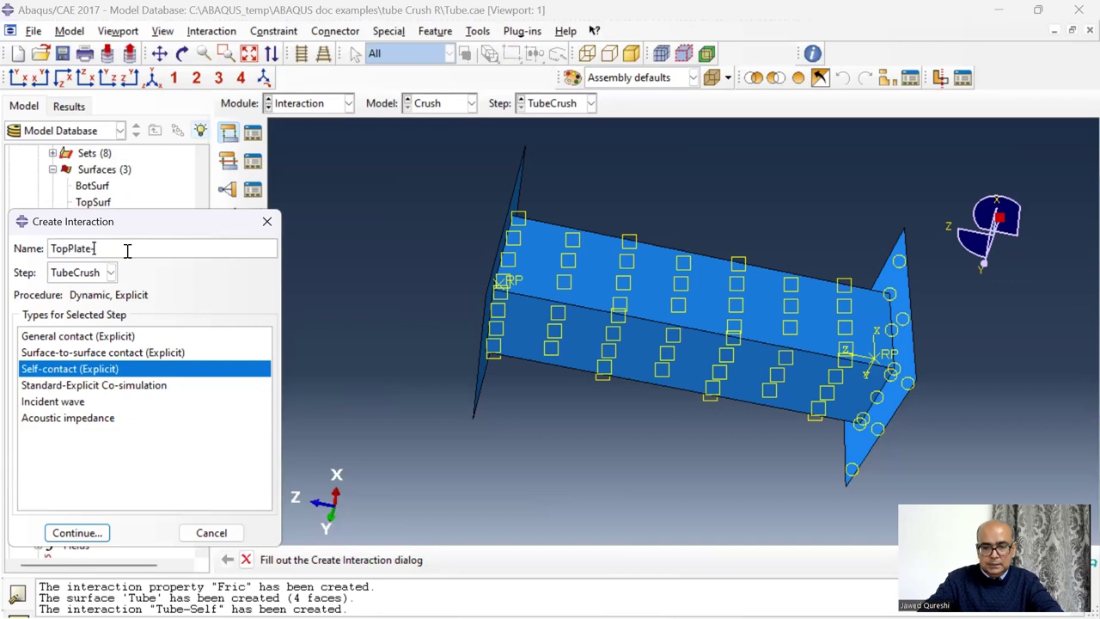
left_click(166, 352)
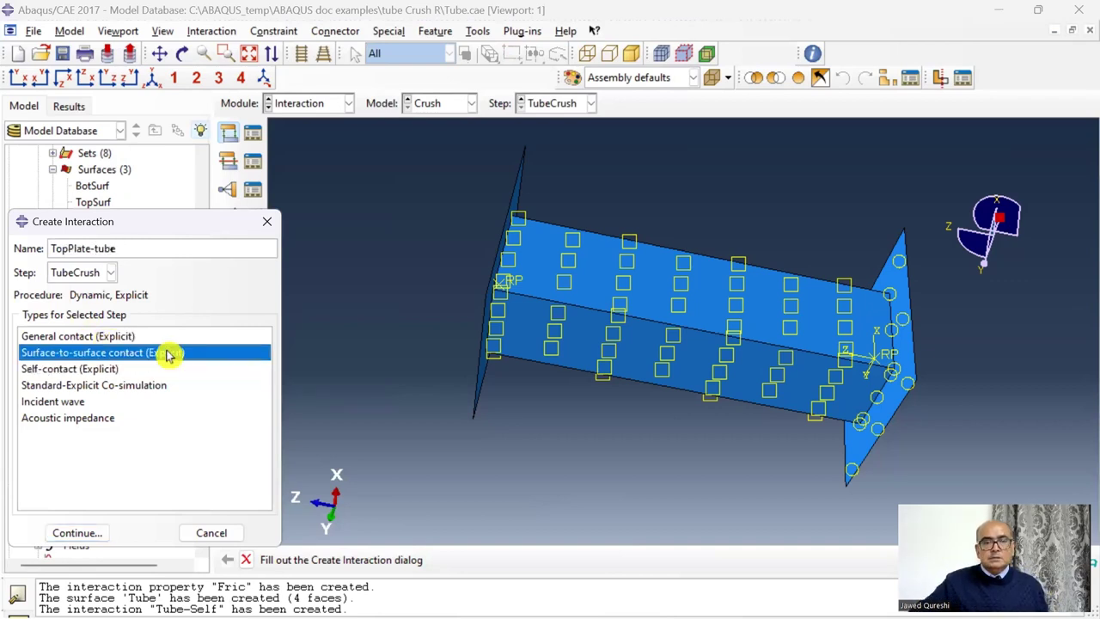
left_click(84, 532)
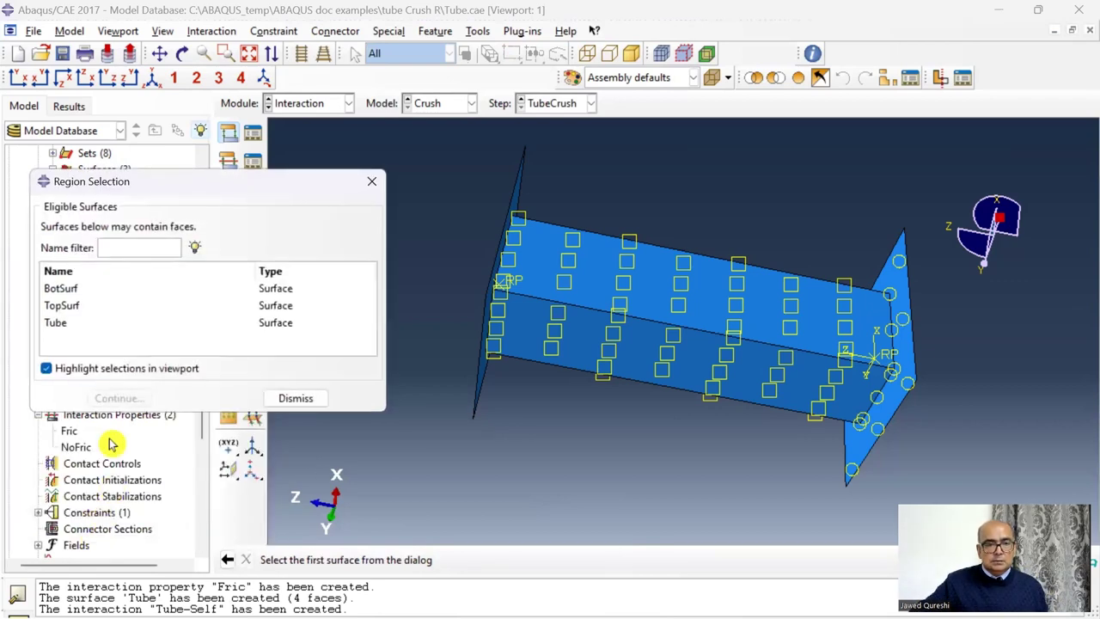
Set TopSurf as first surface and Tube as second surface of TopPlate-tube, with the NoFric contact property.
left_click(137, 306)
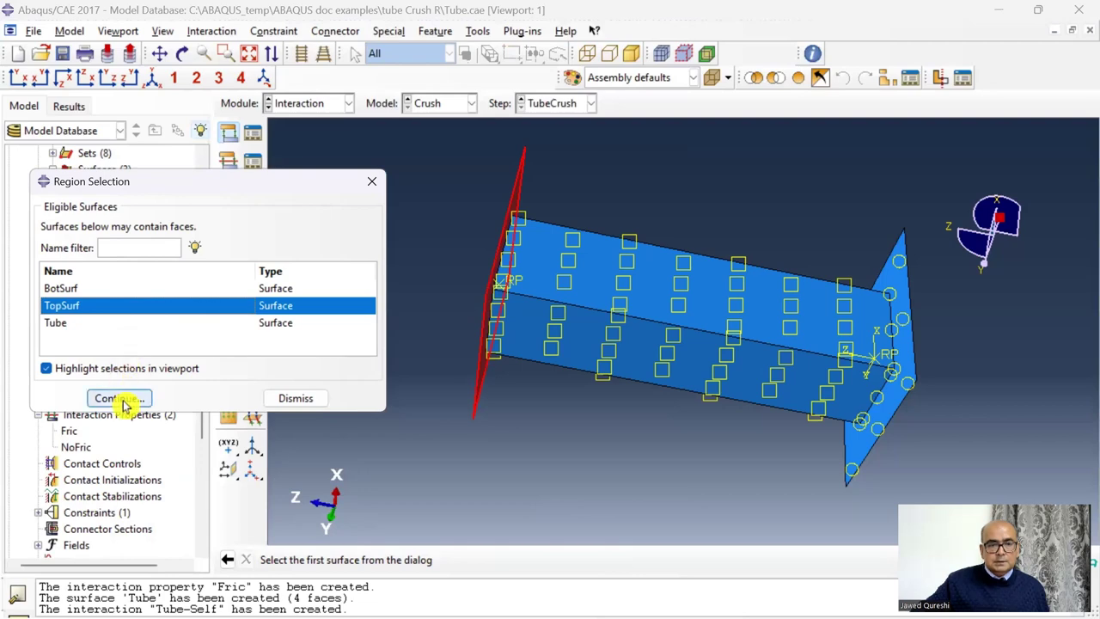
left_click(120, 398)
left_click(154, 308)
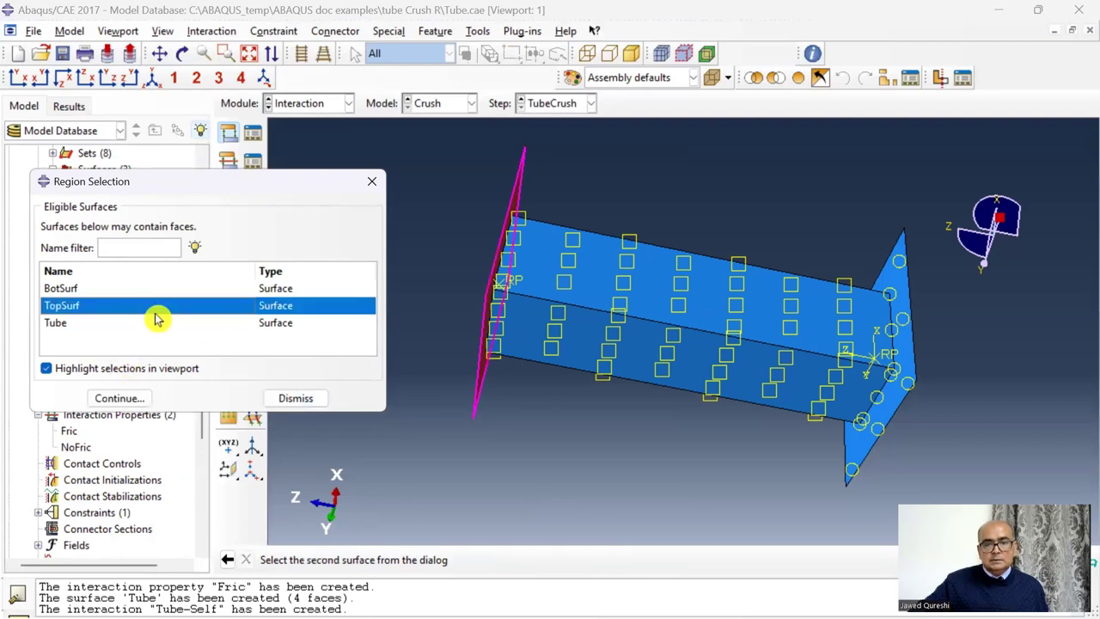
left_click(226, 55)
left_click(85, 325)
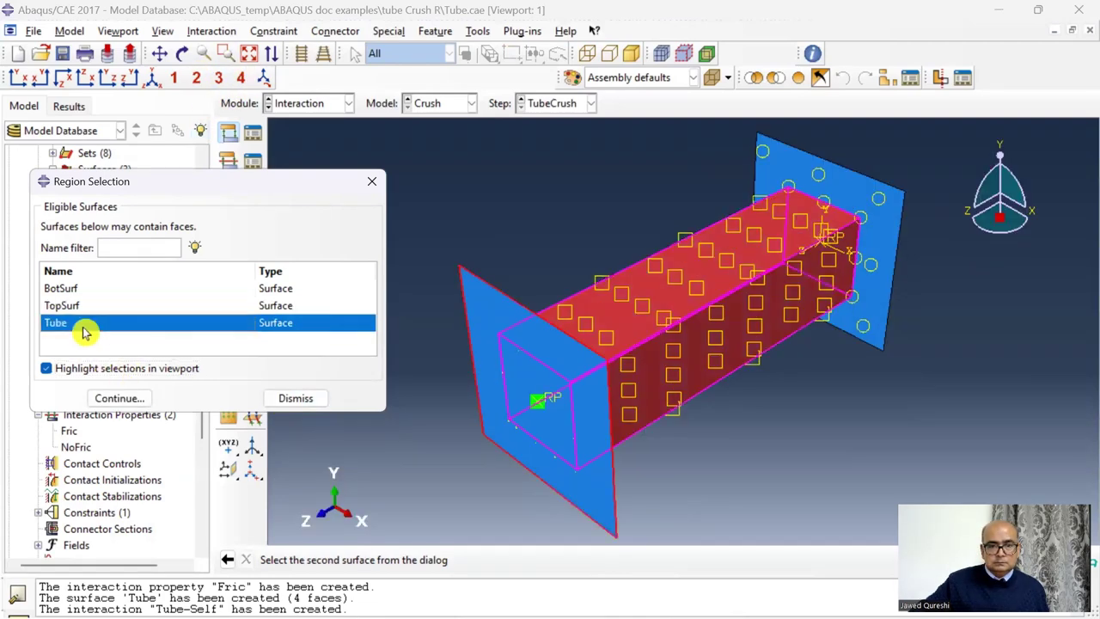
left_click(127, 398)
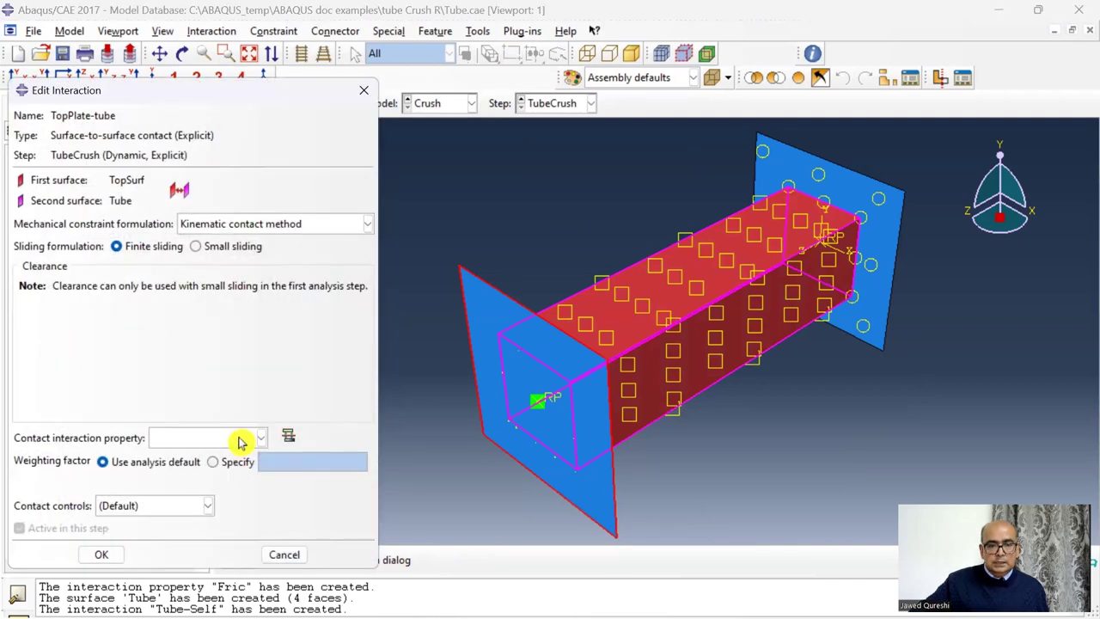
left_click(259, 439)
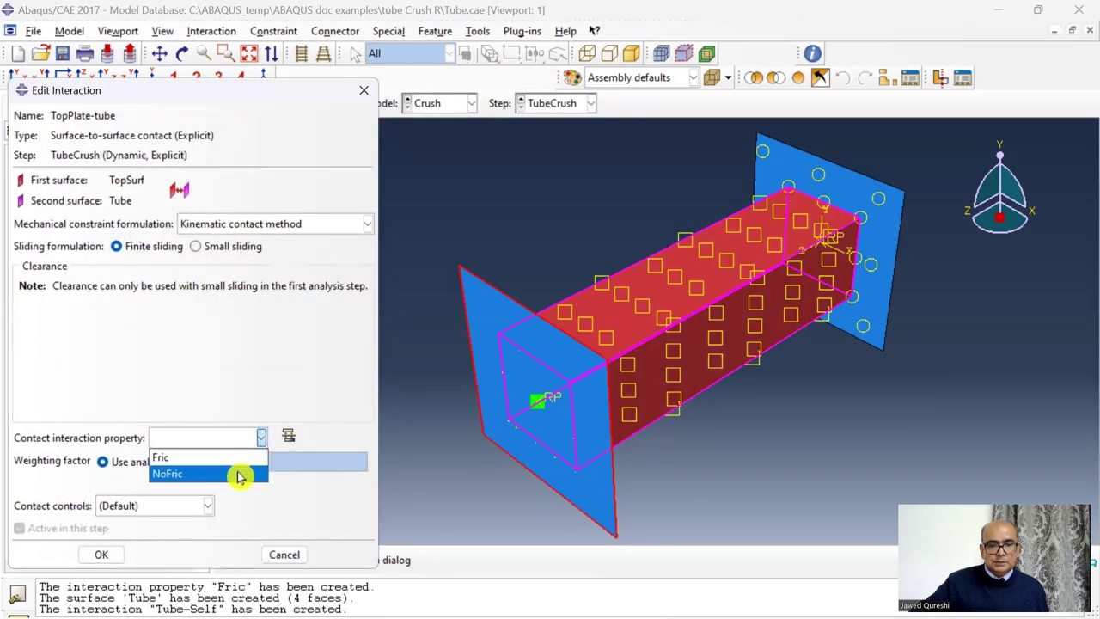
left_click(239, 475)
left_click(152, 548)
In the Load module, start a mechanical Velocity predefined field named VelocP in the Initial step.
left_click(347, 103)
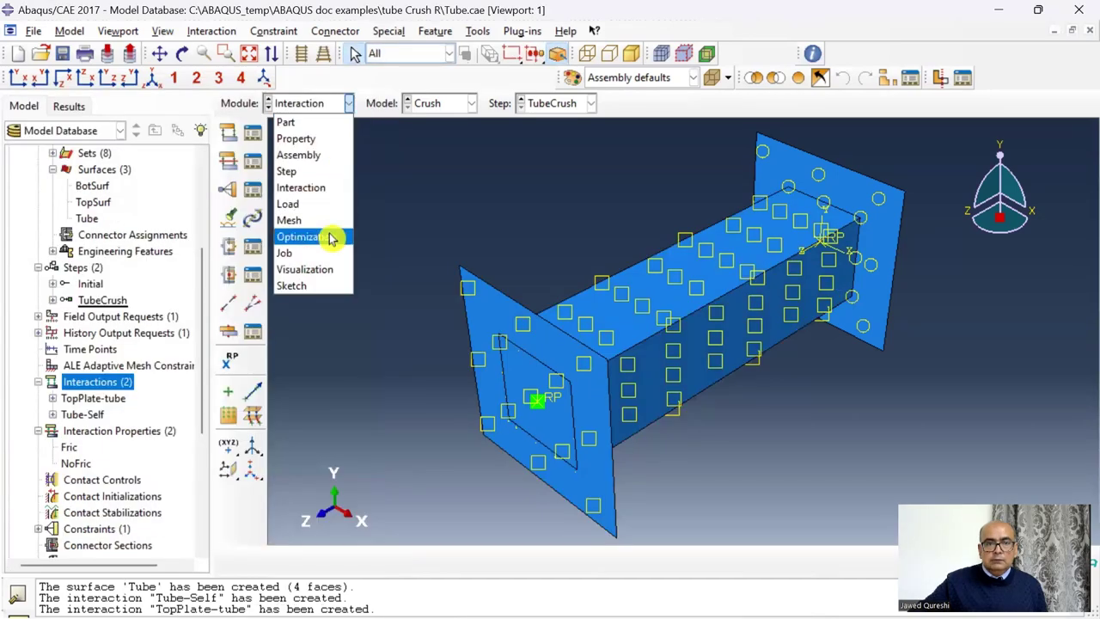
left_click(325, 205)
left_click(287, 31)
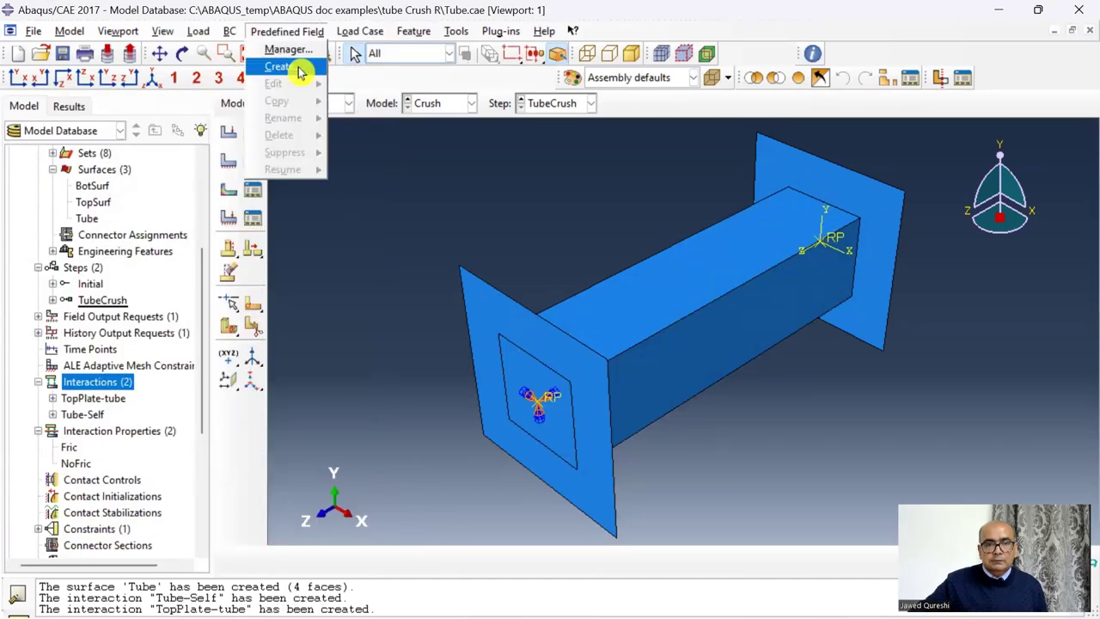
left_click(298, 72)
left_click(111, 195)
left_click(115, 215)
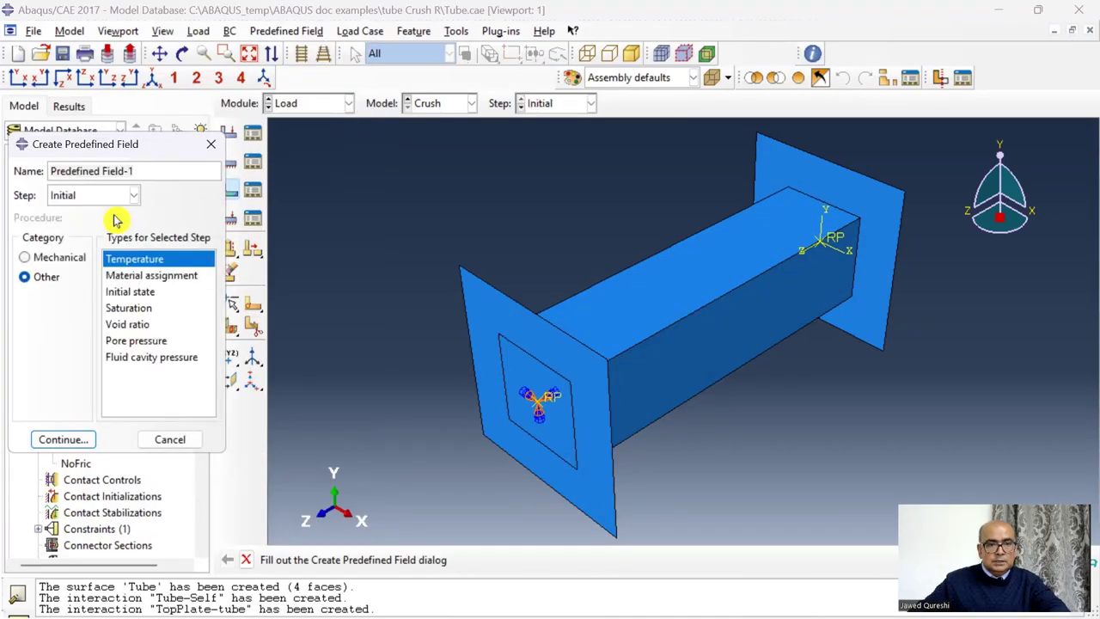
left_click(74, 266)
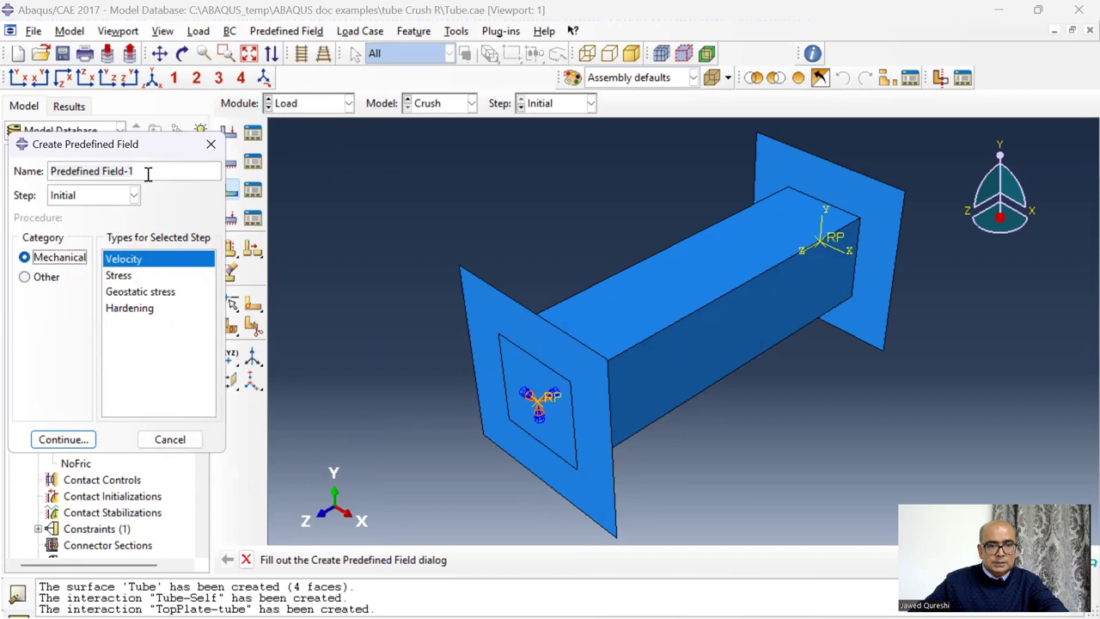
left_click_drag(146, 171, 9, 180)
type("Velo")
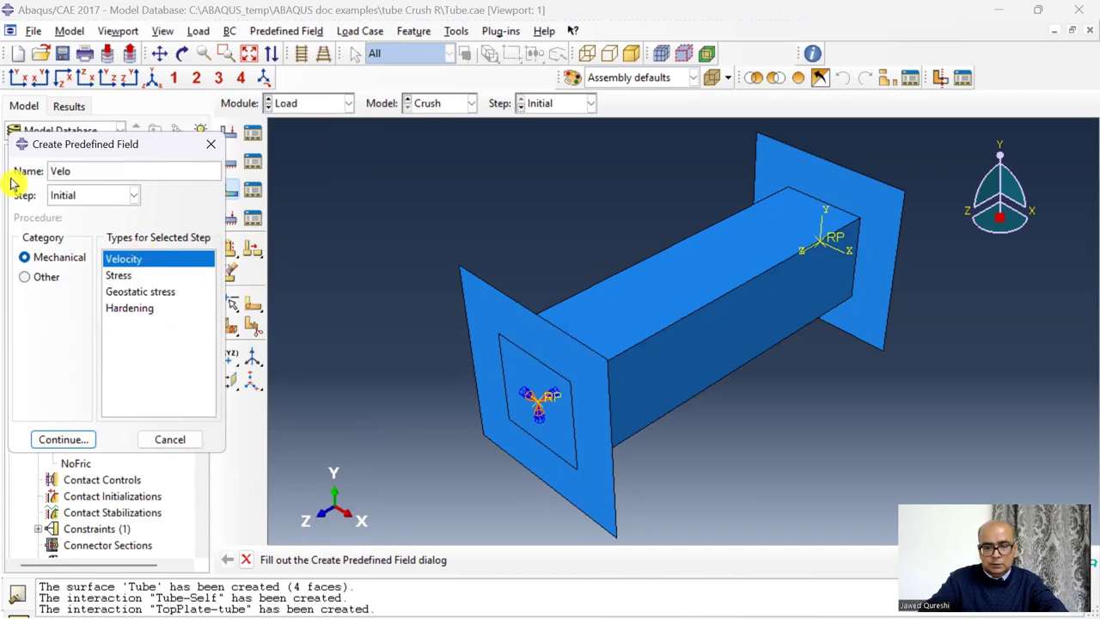
type("cP")
key("Return")
Apply the VelocPlate velocity field to the RigidRefBot set with a uniform translational V3 of 8.9408.
scroll(155, 313, "down", 4)
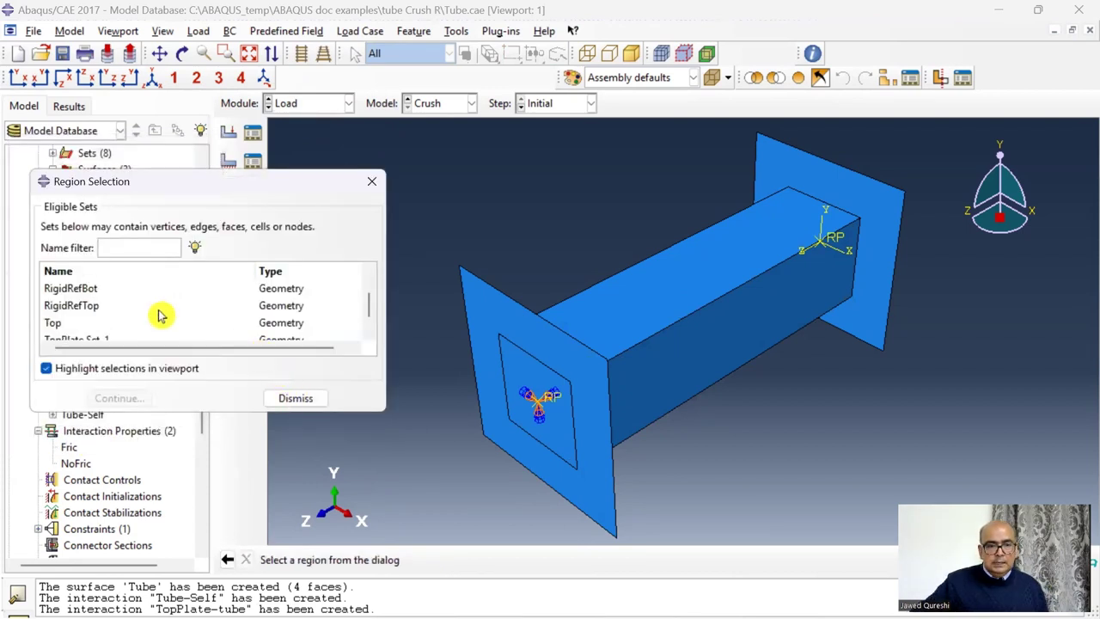
scroll(160, 314, "up", 2)
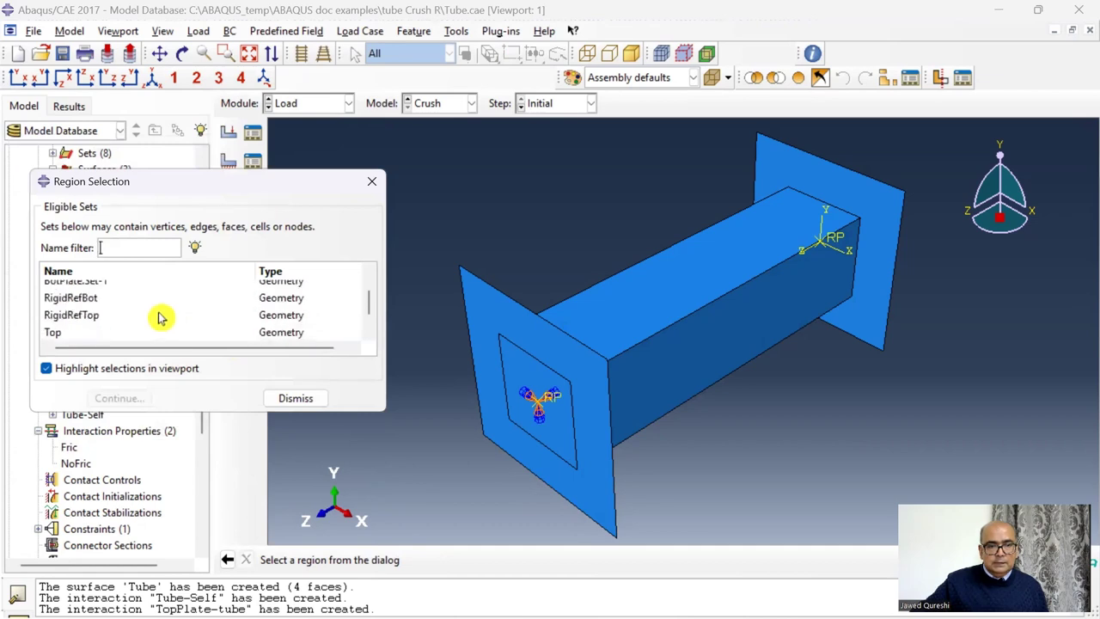
left_click(106, 290)
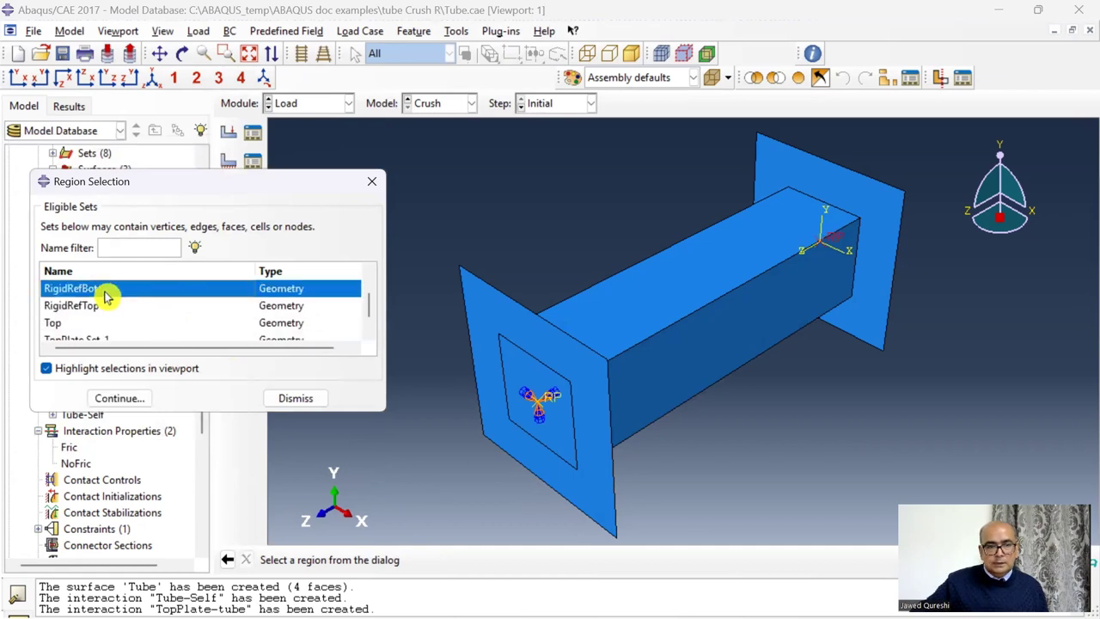
left_click(134, 400)
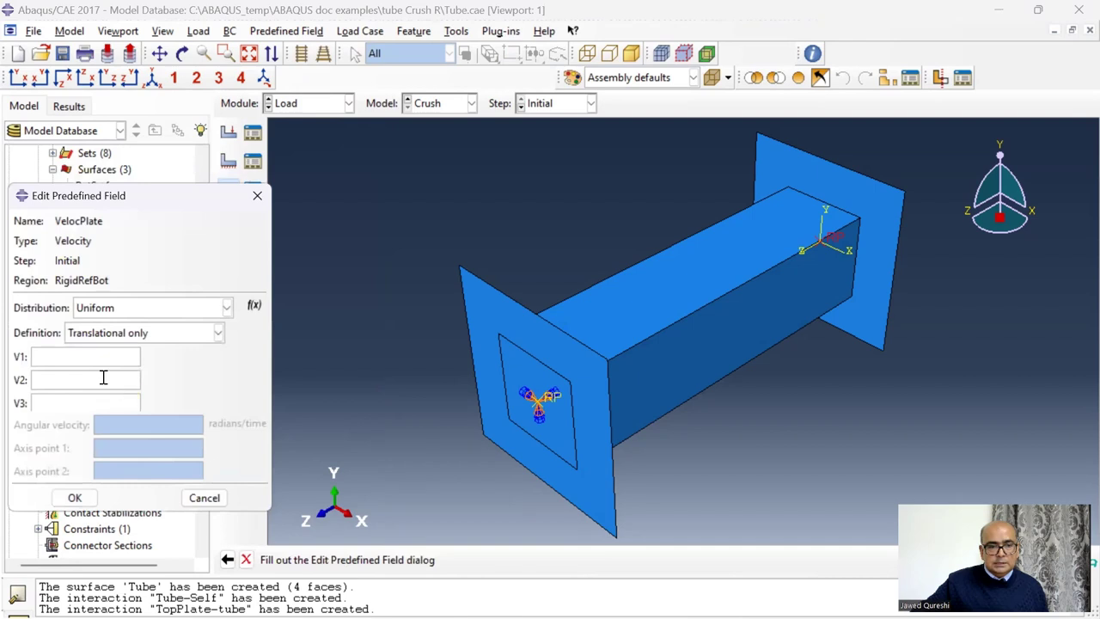
type("8")
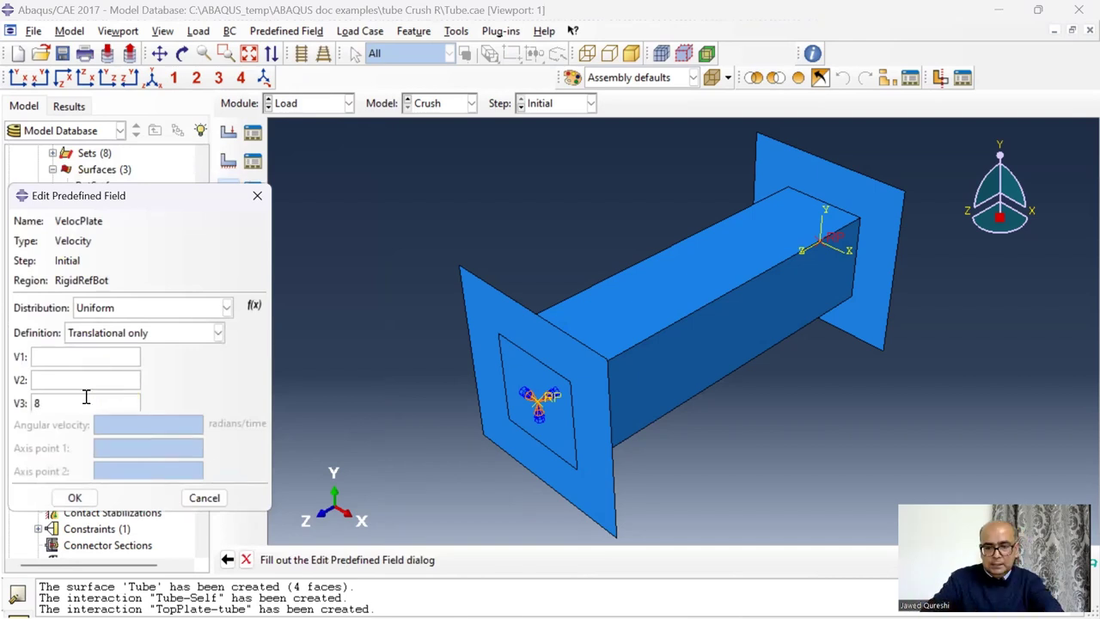
type(".940")
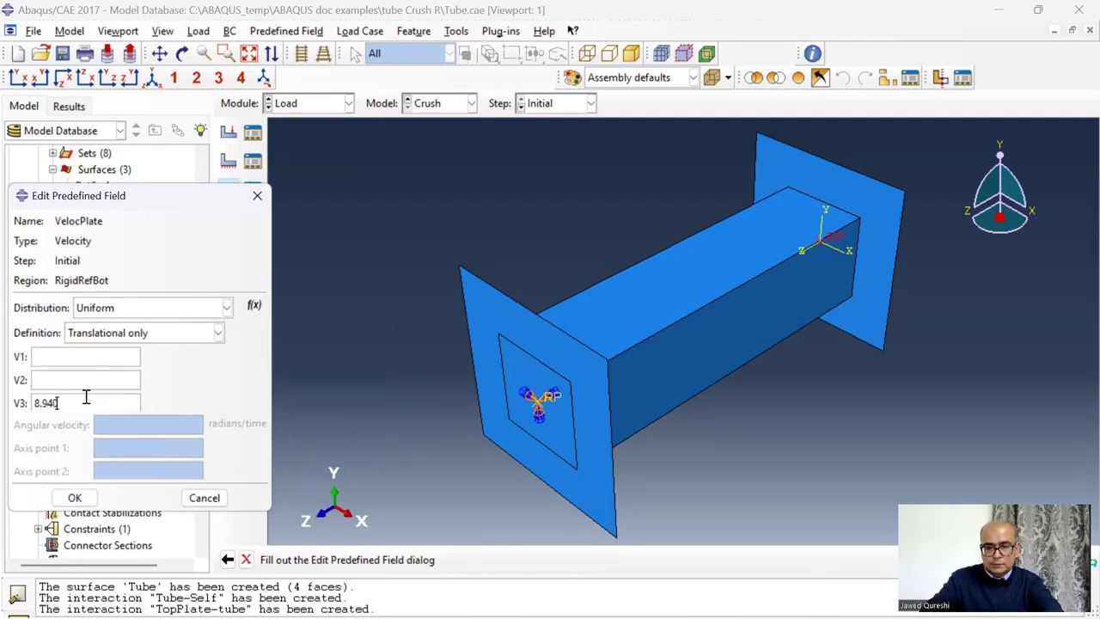
type("8")
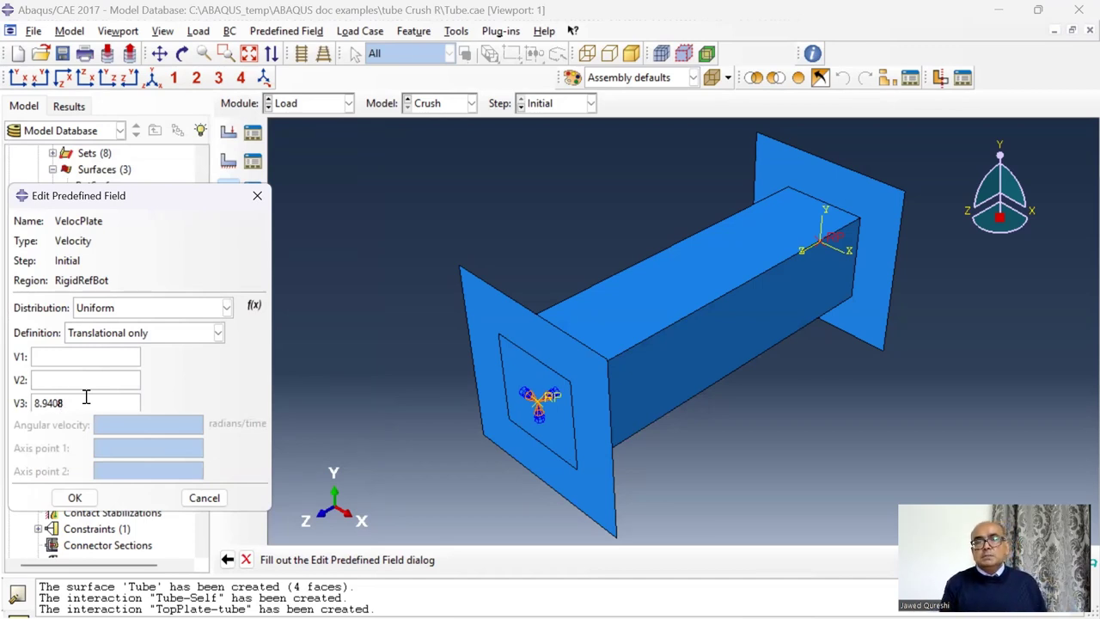
left_click(75, 497)
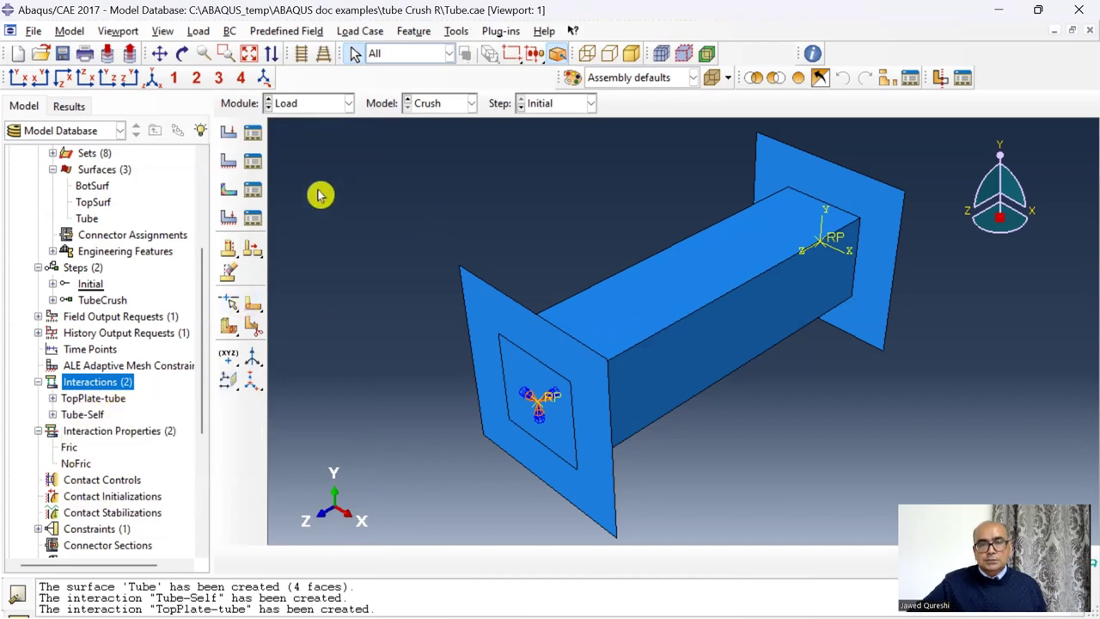
Start a second mechanical Velocity predefined field named VelocTube in the Initial step.
left_click(277, 31)
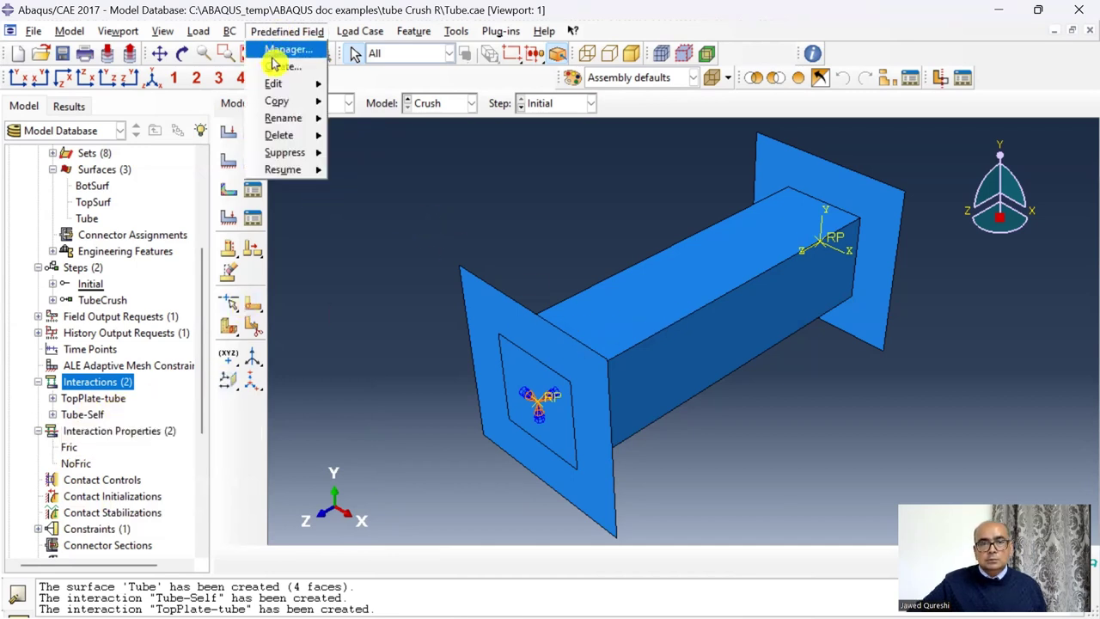
left_click(276, 67)
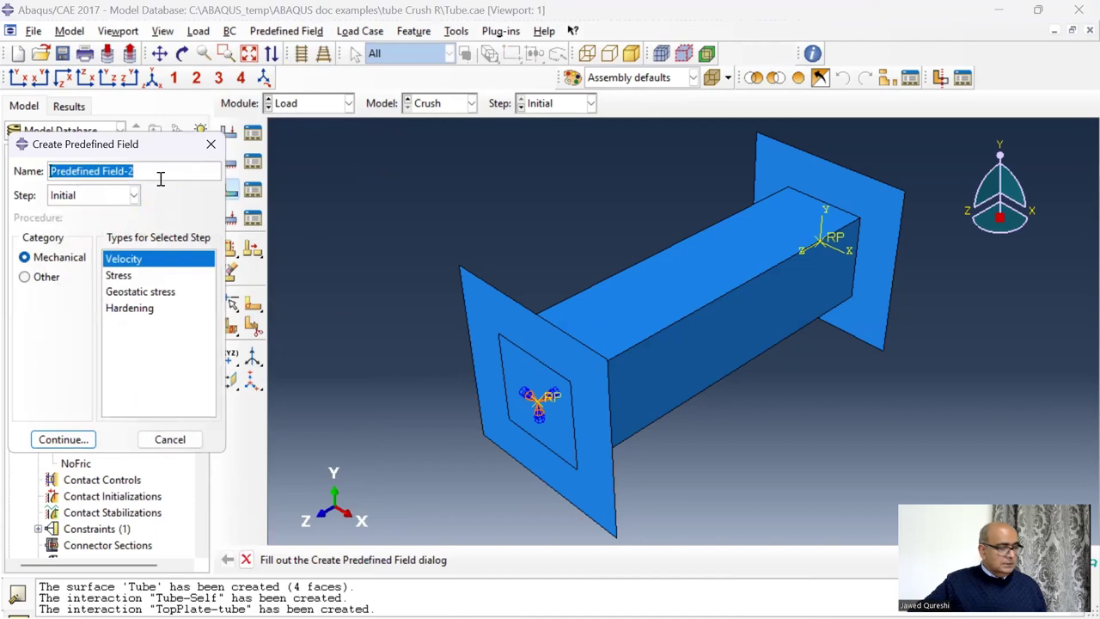
type("VelocityTube")
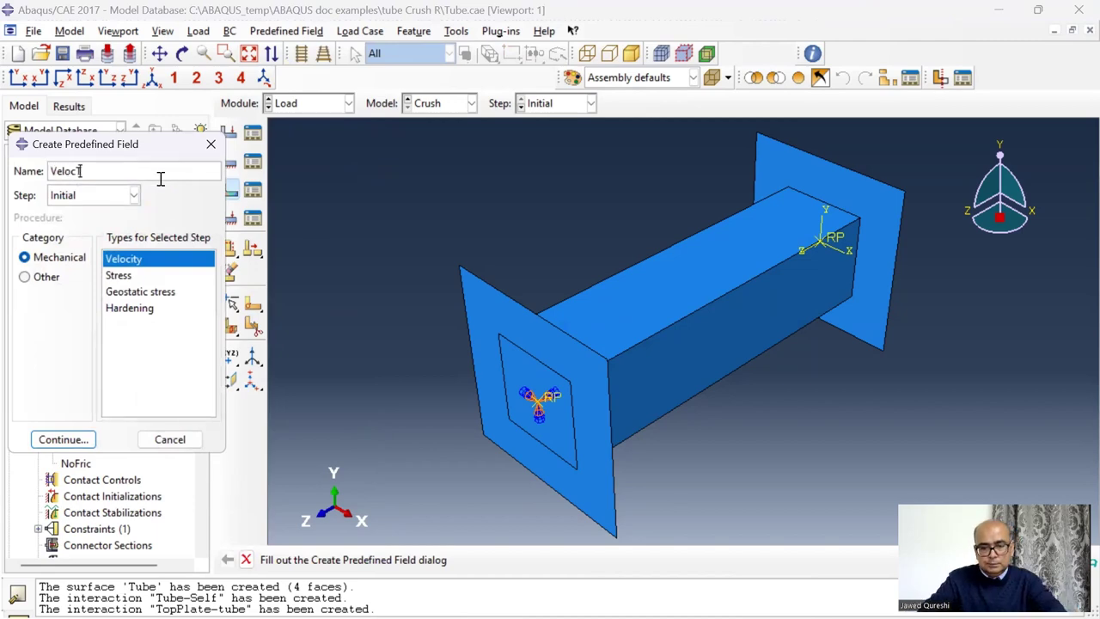
left_click(60, 438)
Apply VelocTube to the All set with a uniform translational V3 of 8.9408, and save the model database.
left_click(128, 287)
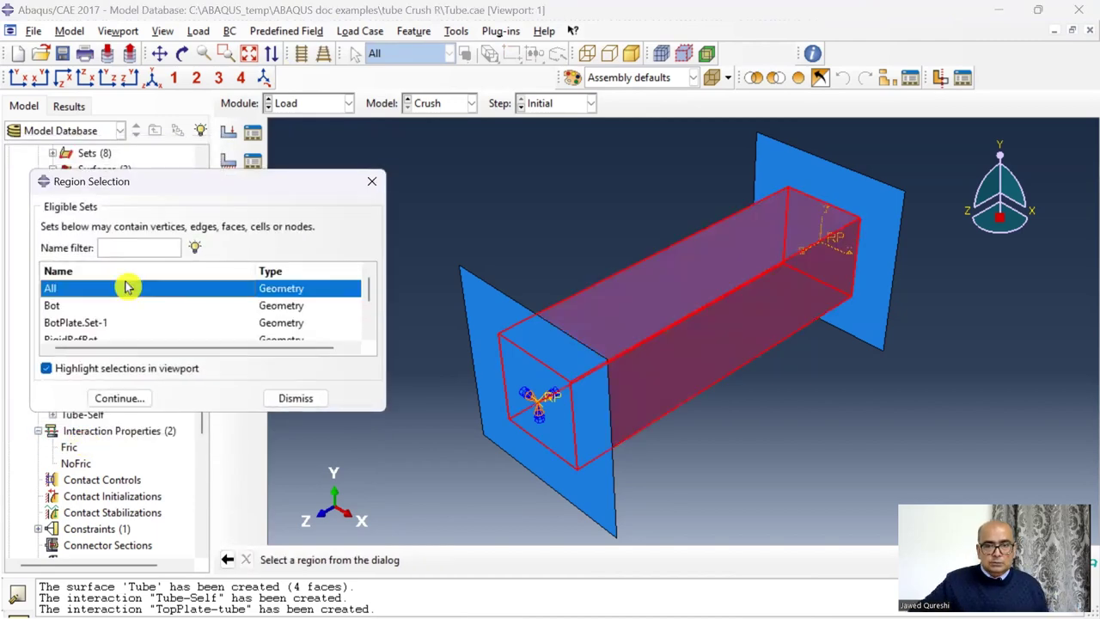
left_click(128, 398)
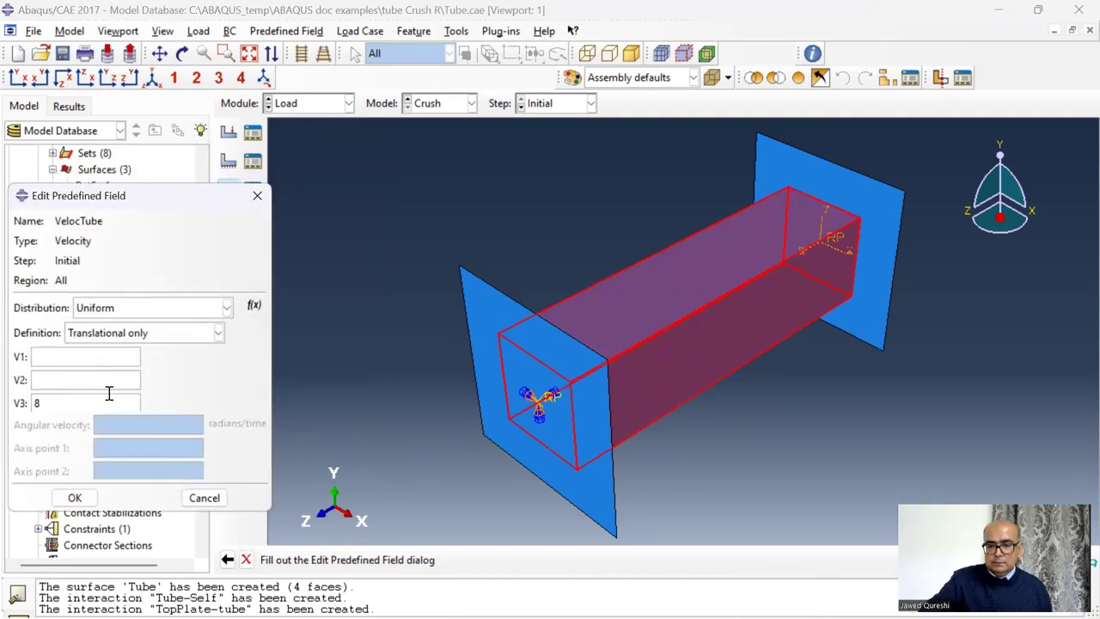
left_click(109, 393)
type("8.940")
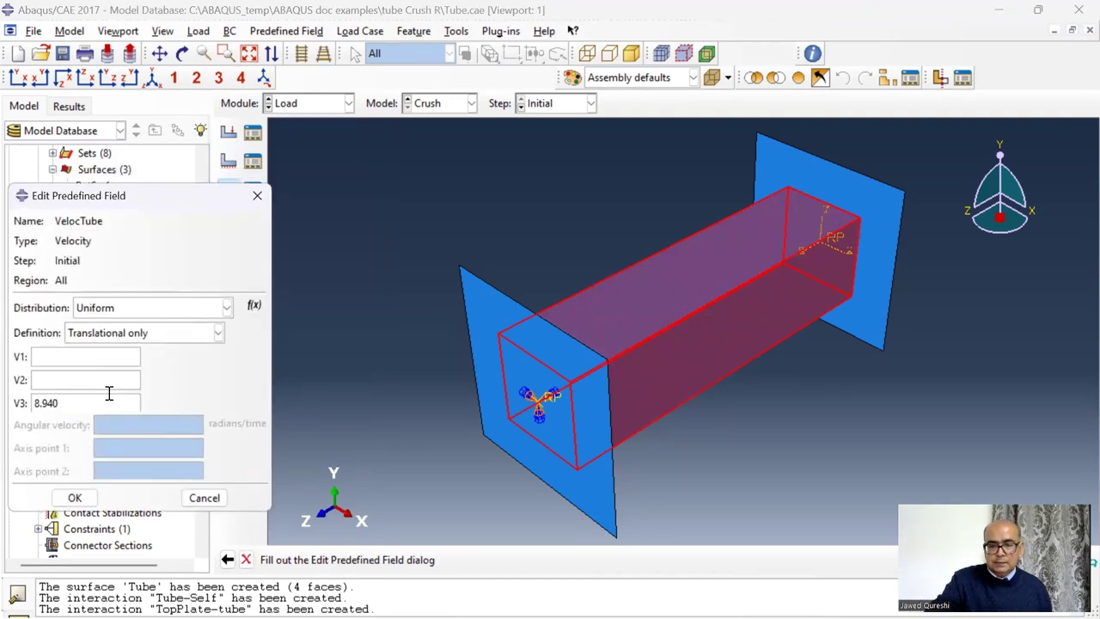
type("8")
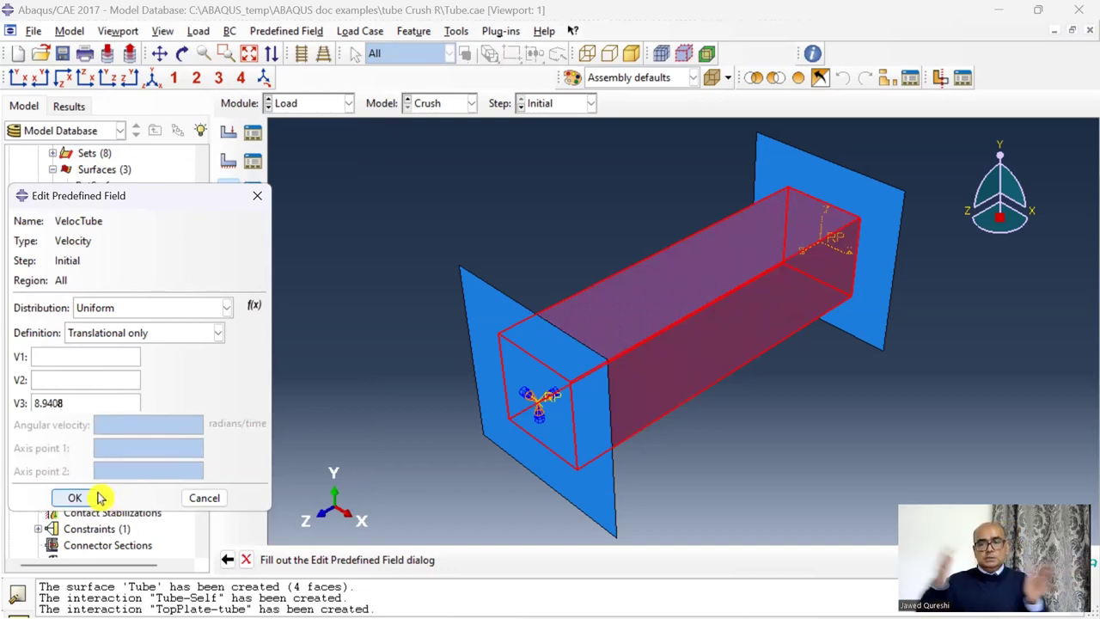
left_click(75, 498)
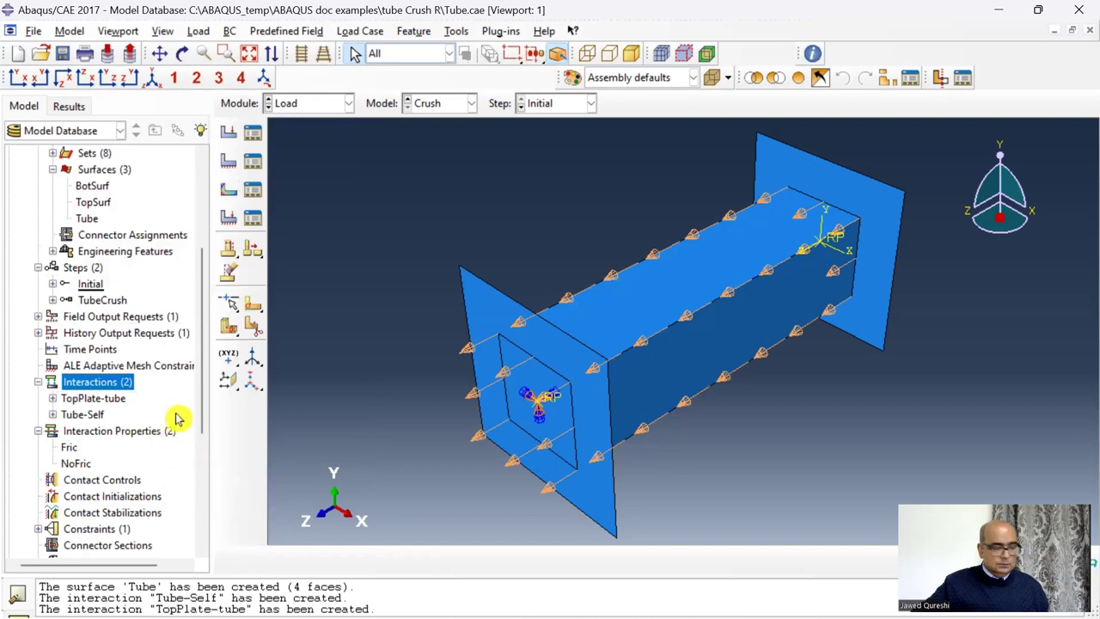
key("ctrl+s")
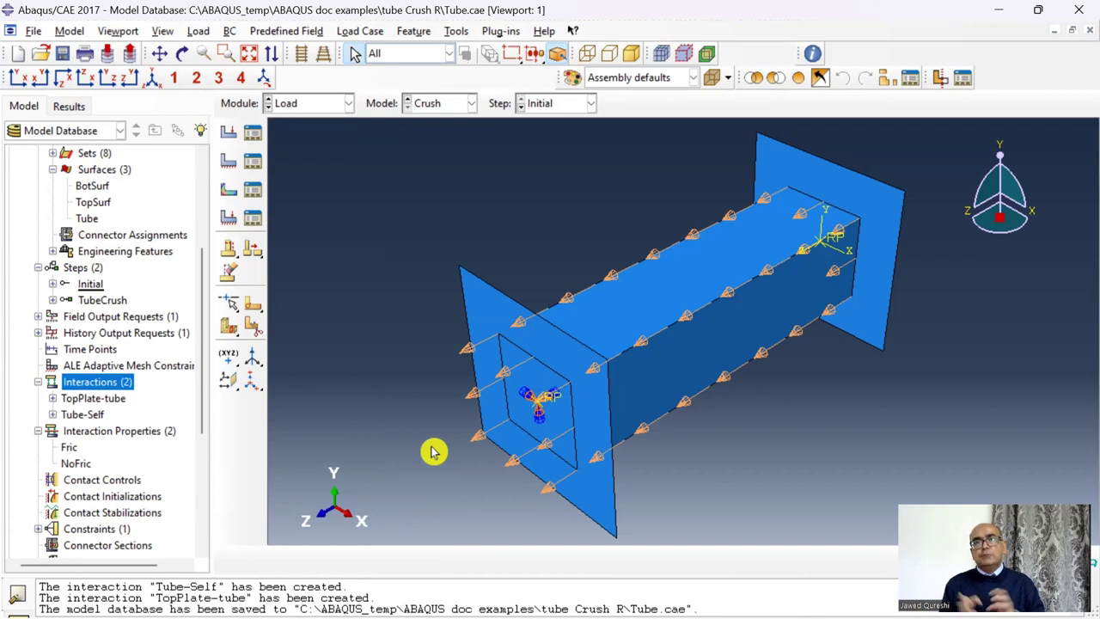
Switch to the steel properties workbook in Excel and copy the *Imperfection block with its ten mode scale factors (F21:I31).
key("alt+Tab")
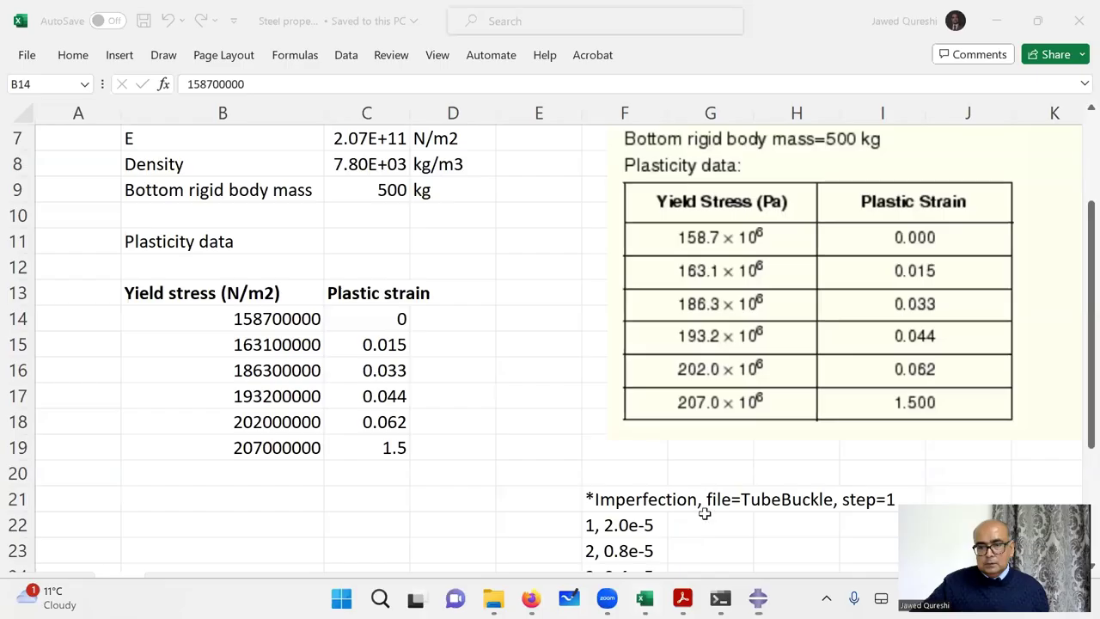
scroll(705, 490, "down", 2)
scroll(702, 463, "down", 1)
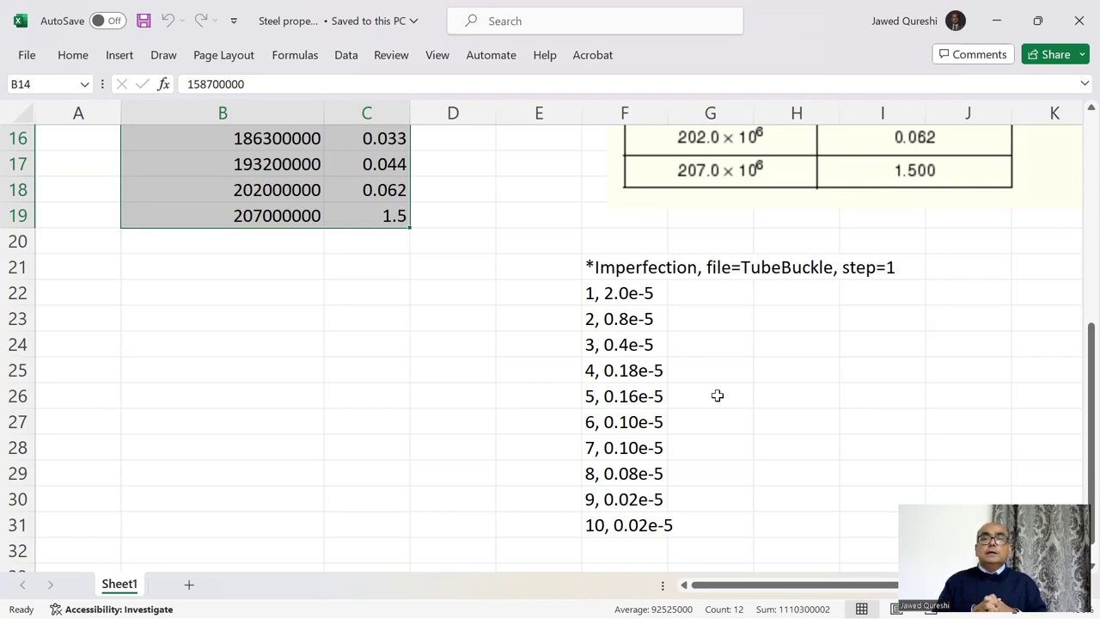
left_click_drag(602, 267, 868, 520)
right_click(867, 519)
left_click(714, 69)
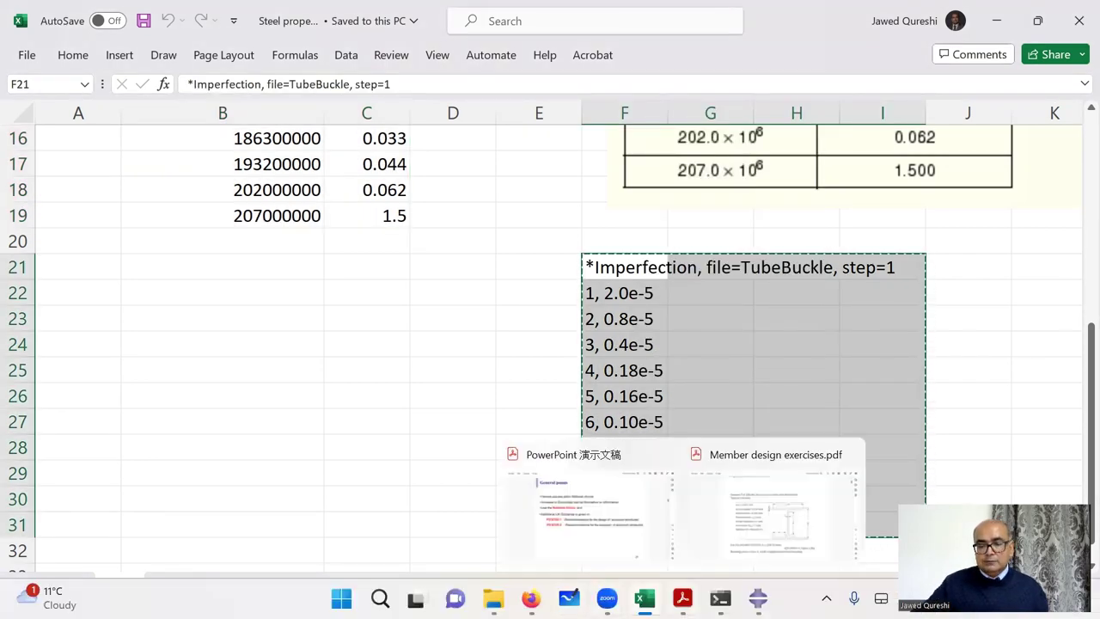
Back in Abaqus/CAE, edit the Crush model's keywords and paste the copied *Imperfection block after the VelocTube initial conditions.
mouse_move(607, 598)
left_click(758, 598)
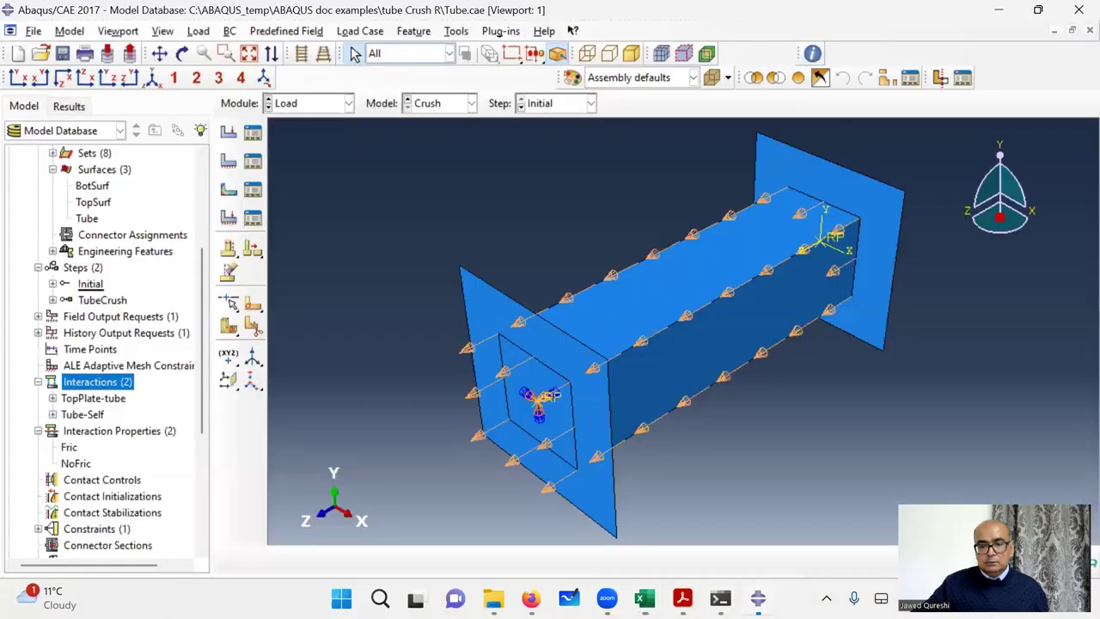
left_click(70, 31)
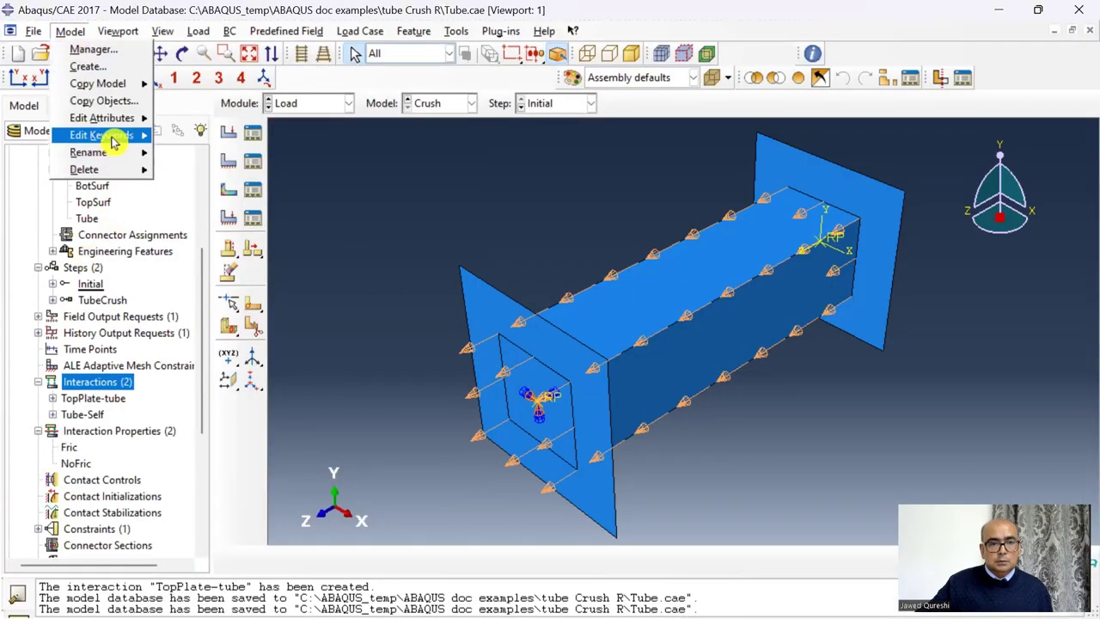
mouse_move(138, 137)
left_click(182, 154)
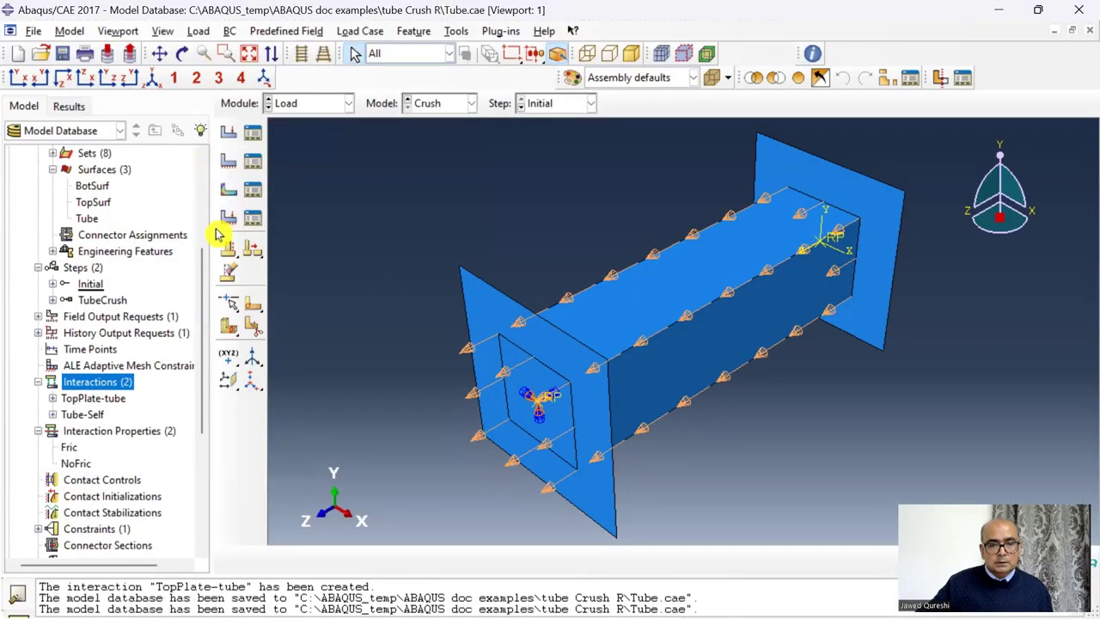
scroll(117, 319, "down", 10)
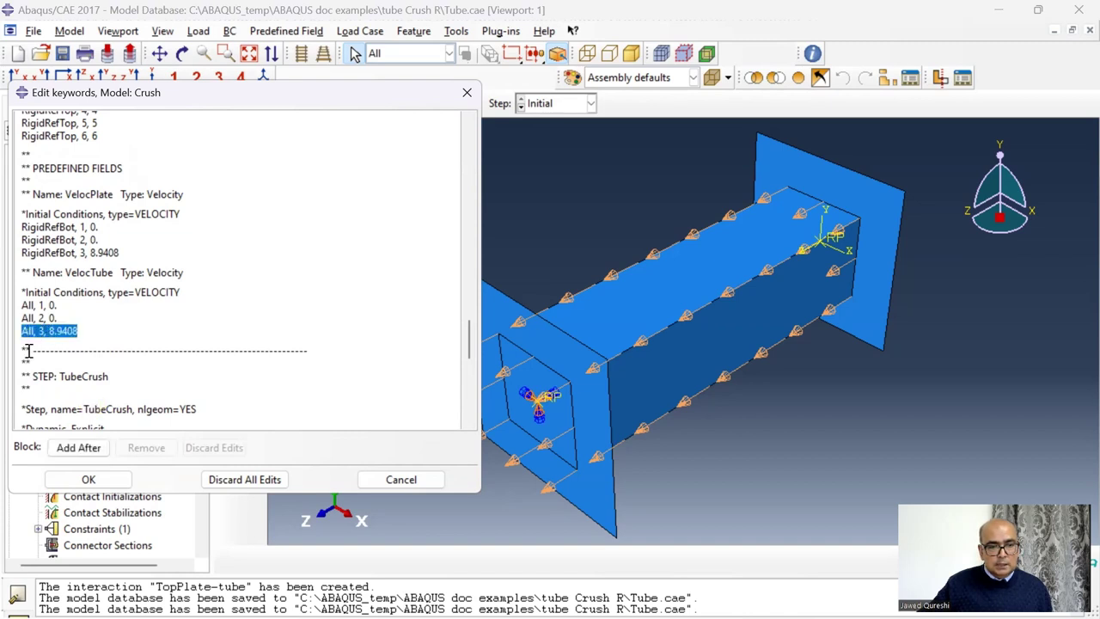
left_click(76, 447)
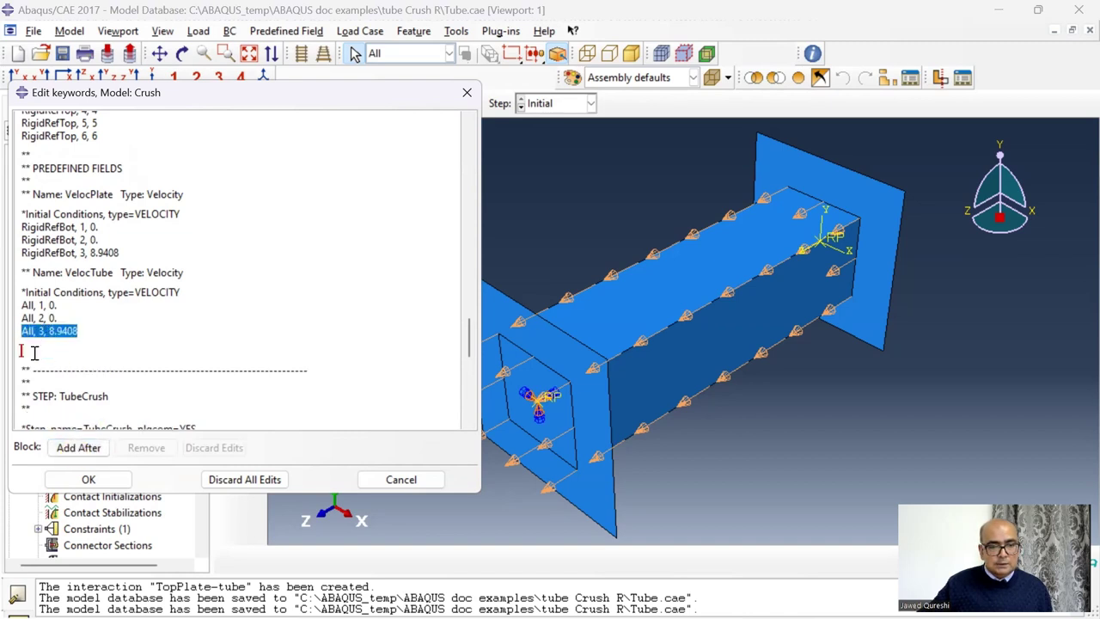
key("ctrl+v")
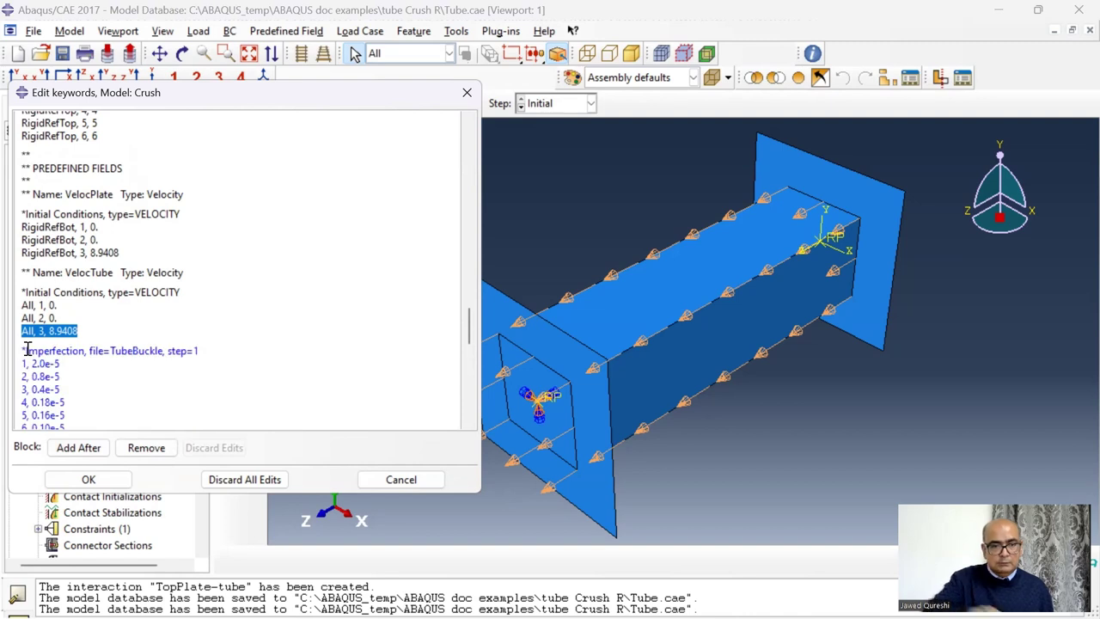
Delete the *Node File block with its U line from the output requests and apply the Crush keyword edits.
scroll(100, 337, "down", 10)
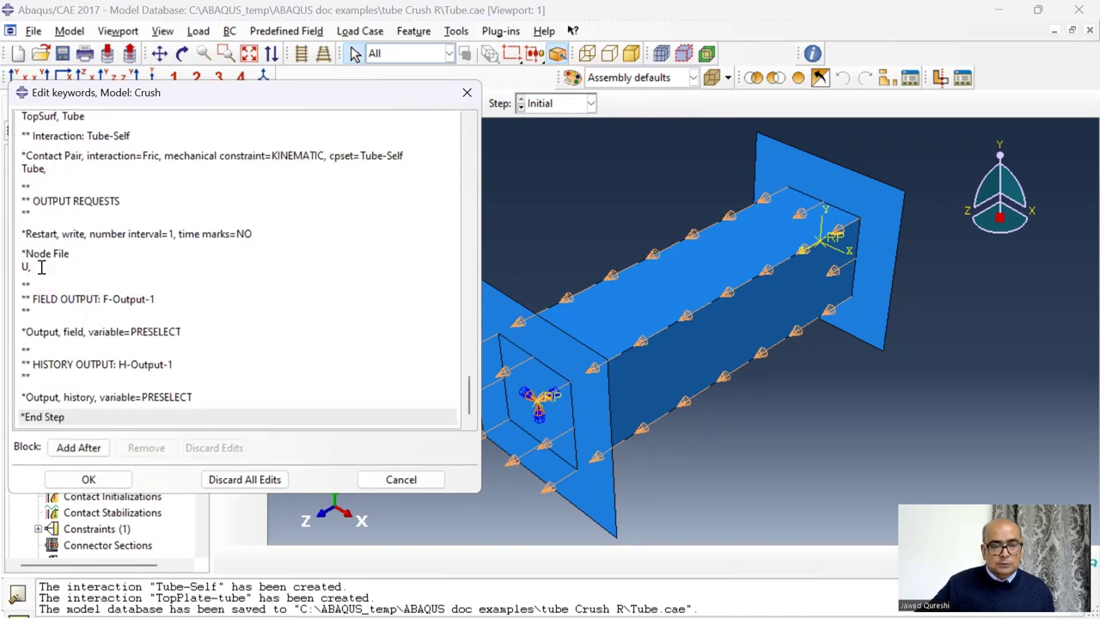
left_click_drag(13, 265, 11, 251)
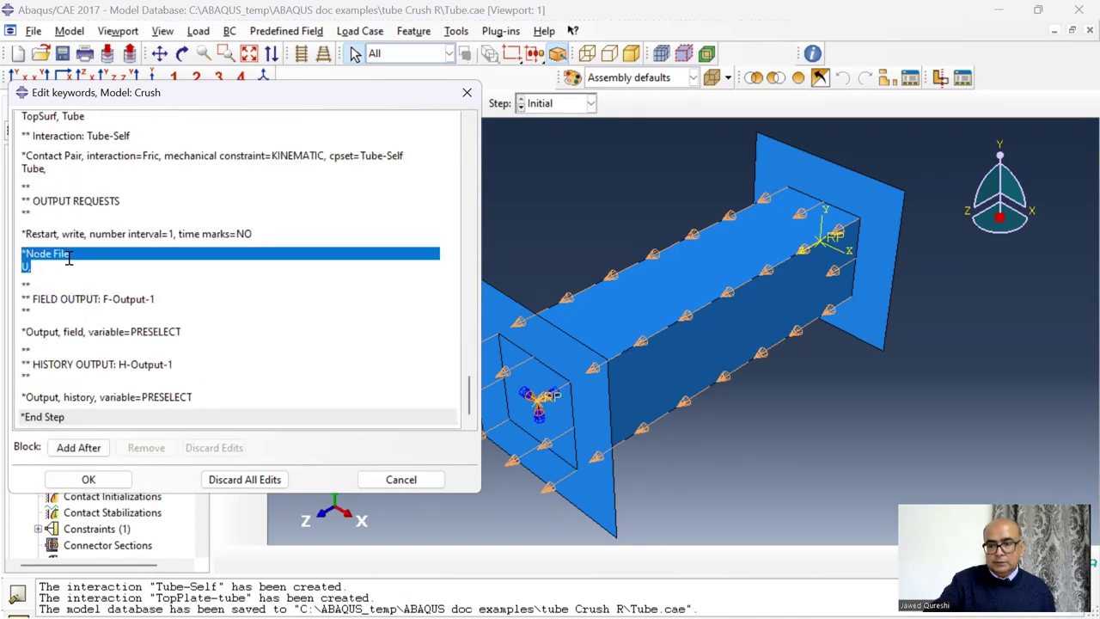
key("Delete")
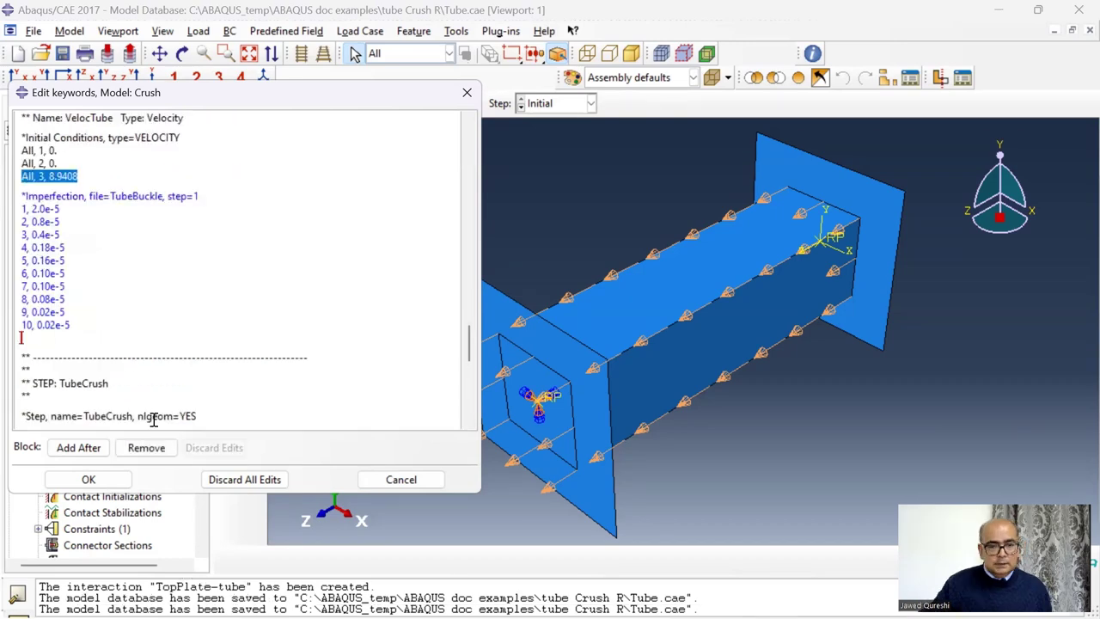
left_click(108, 483)
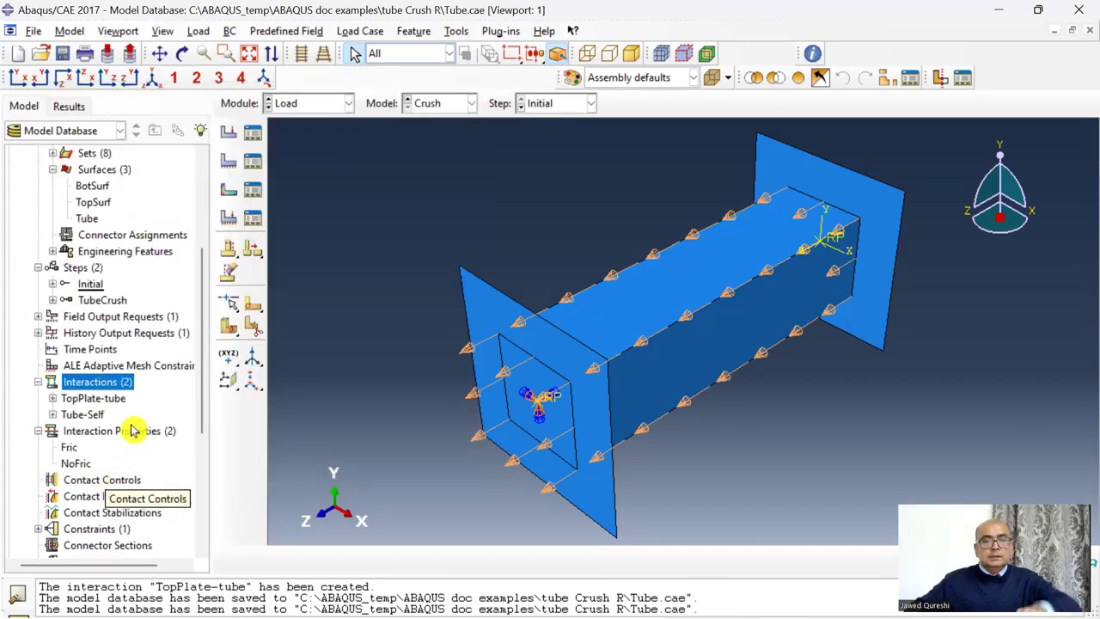
In the Job module, create a full-analysis job named TubeCrush for the Crush model, described as a tube crushing analysis.
left_click(346, 103)
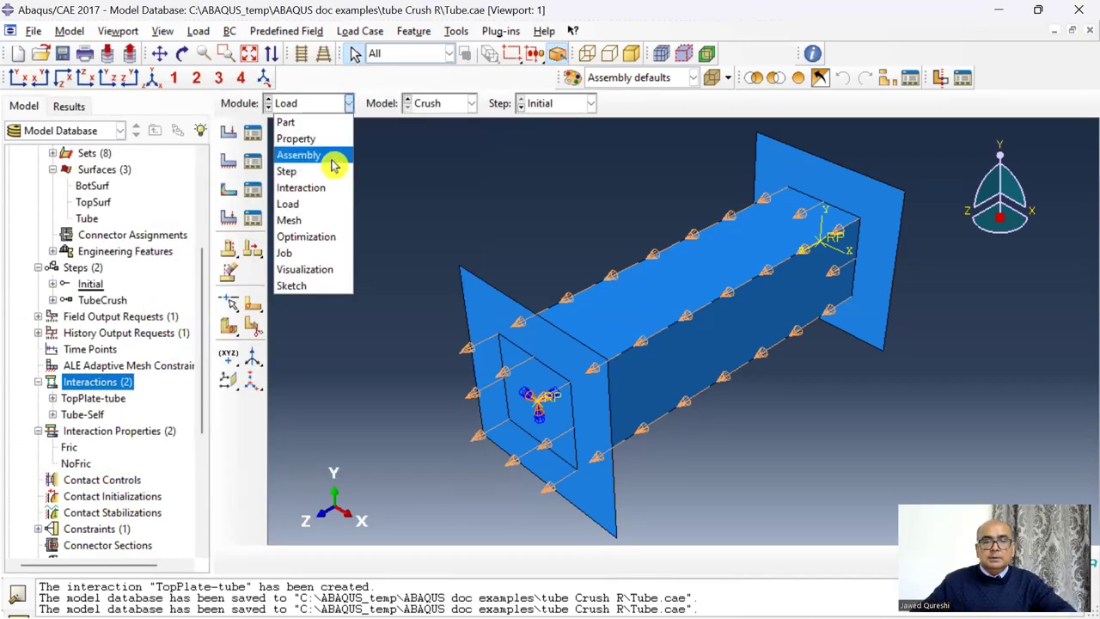
left_click(321, 253)
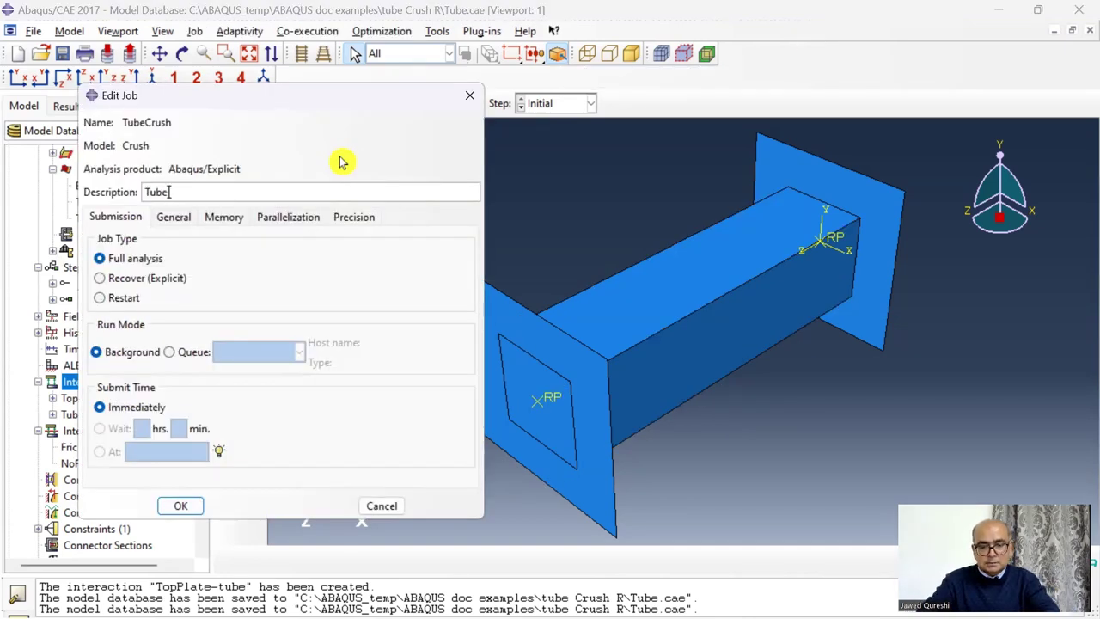
type("ing analysis")
key("Return")
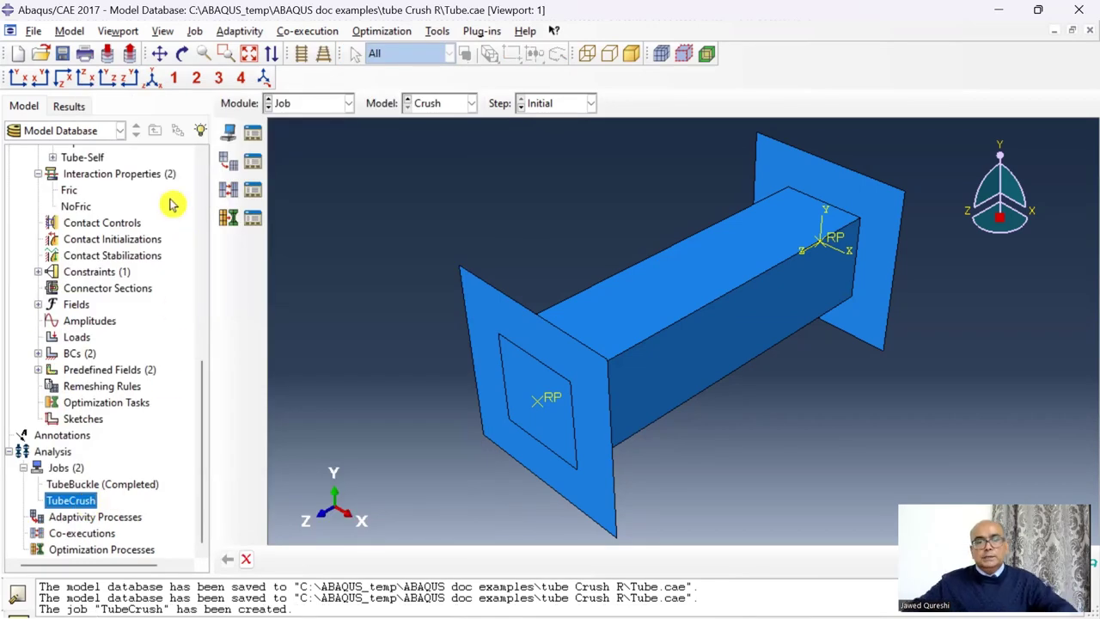
In the Mesh module, switch the whole Tube part's element type to linear S4R shells from the Explicit library and remesh the part.
left_click(347, 103)
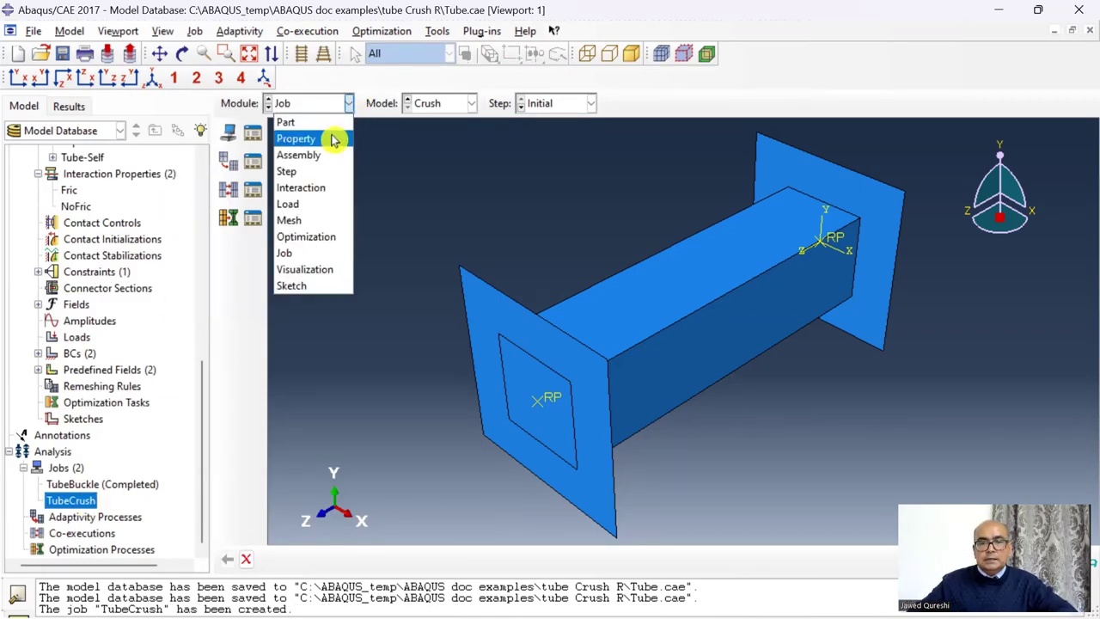
left_click(324, 222)
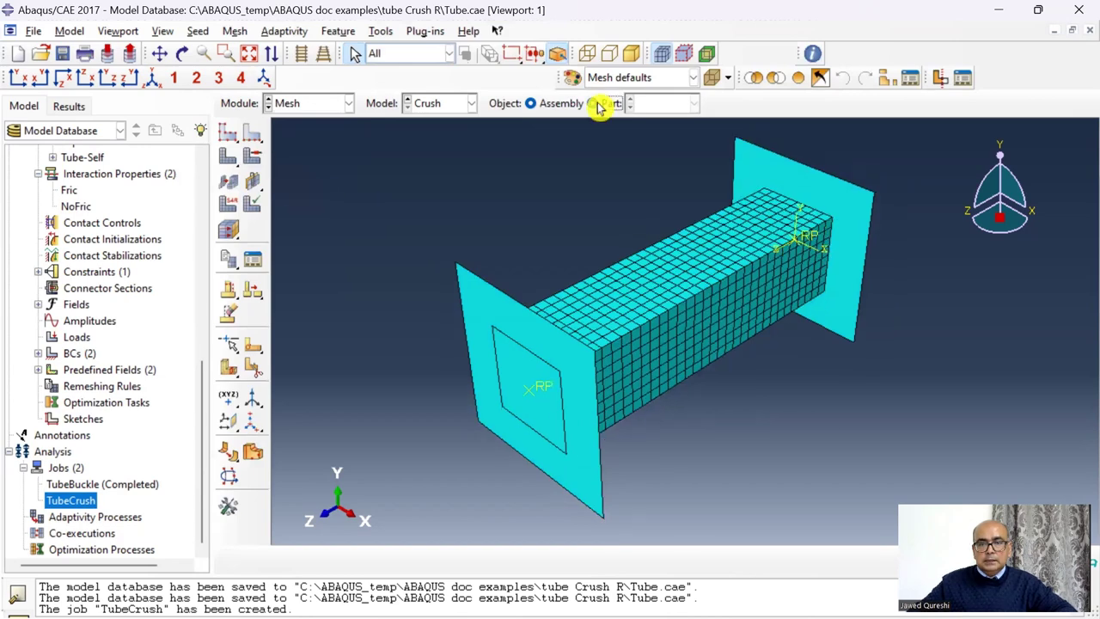
left_click(592, 103)
left_click(653, 103)
left_click(638, 147)
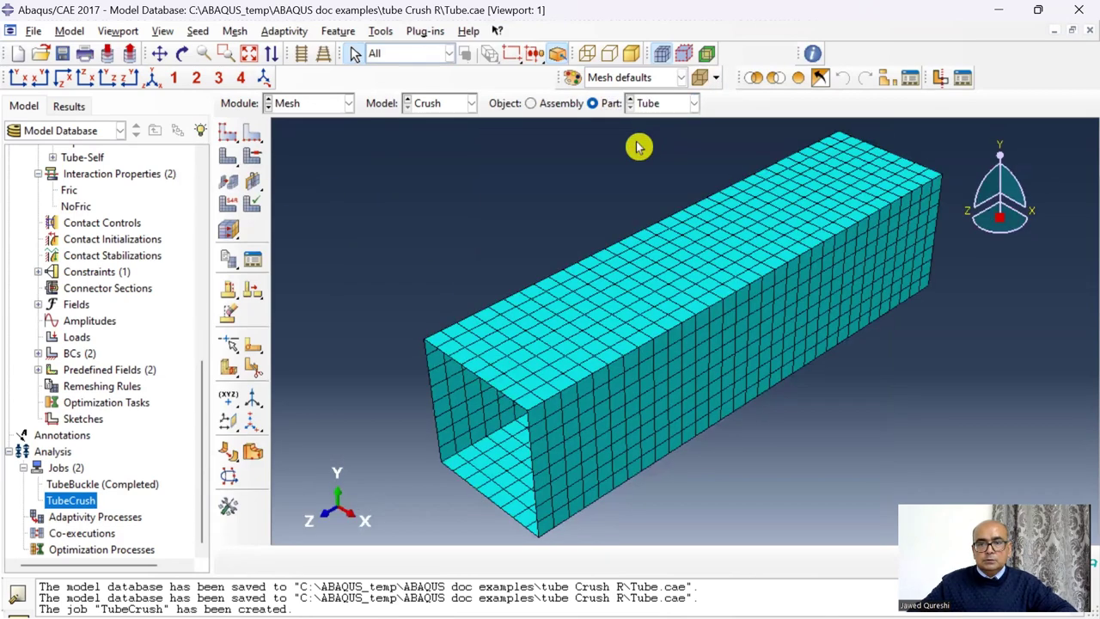
left_click(228, 204)
scroll(876, 488, "down", 3)
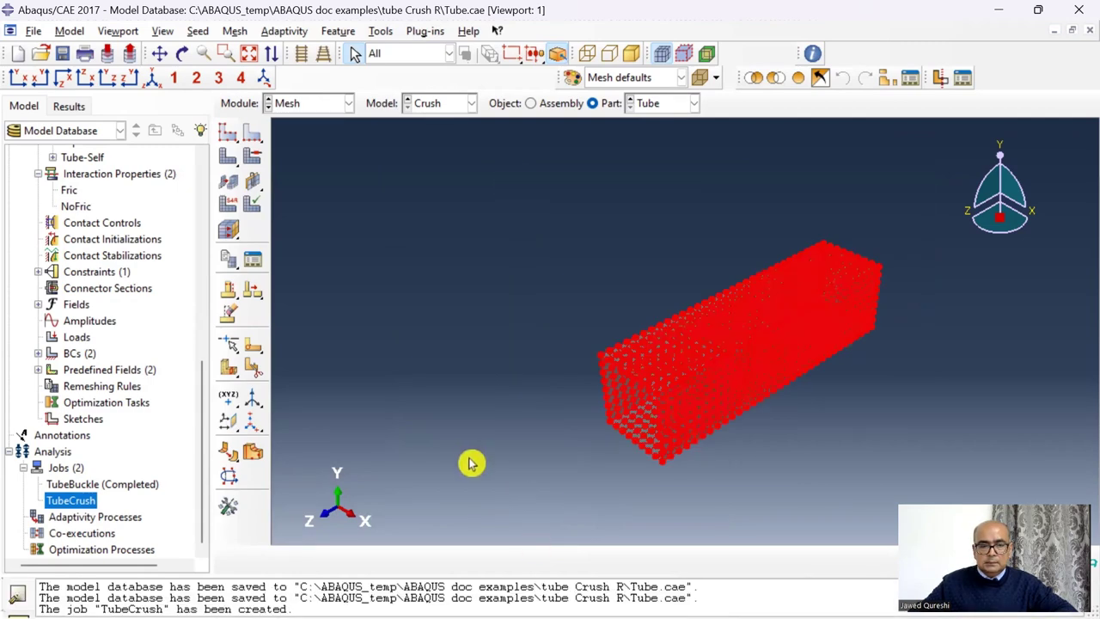
middle_click(321, 317)
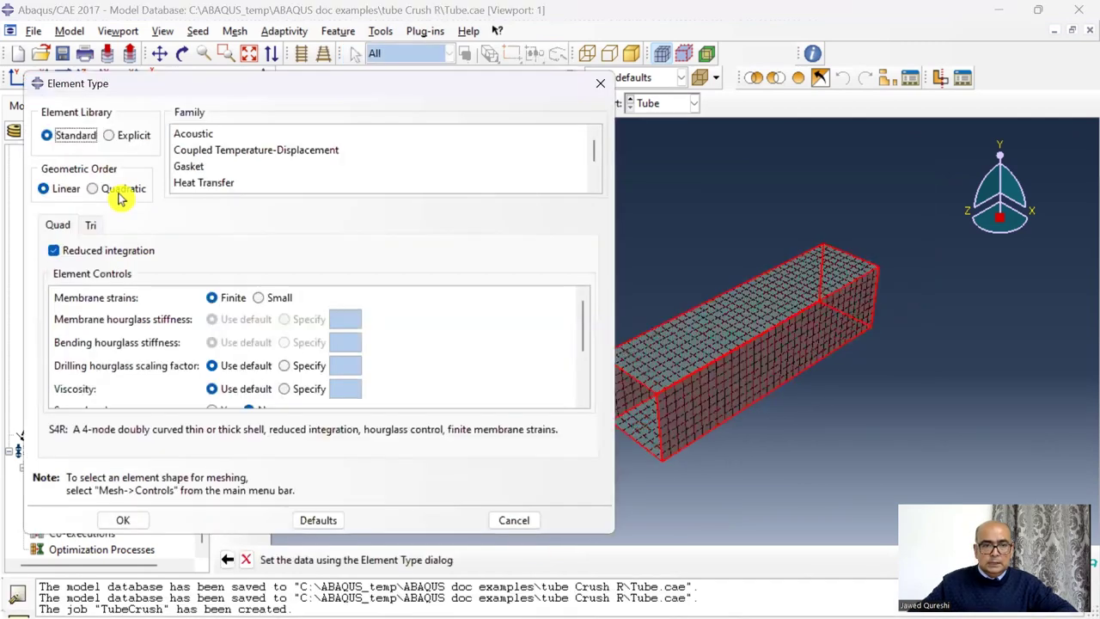
left_click(110, 136)
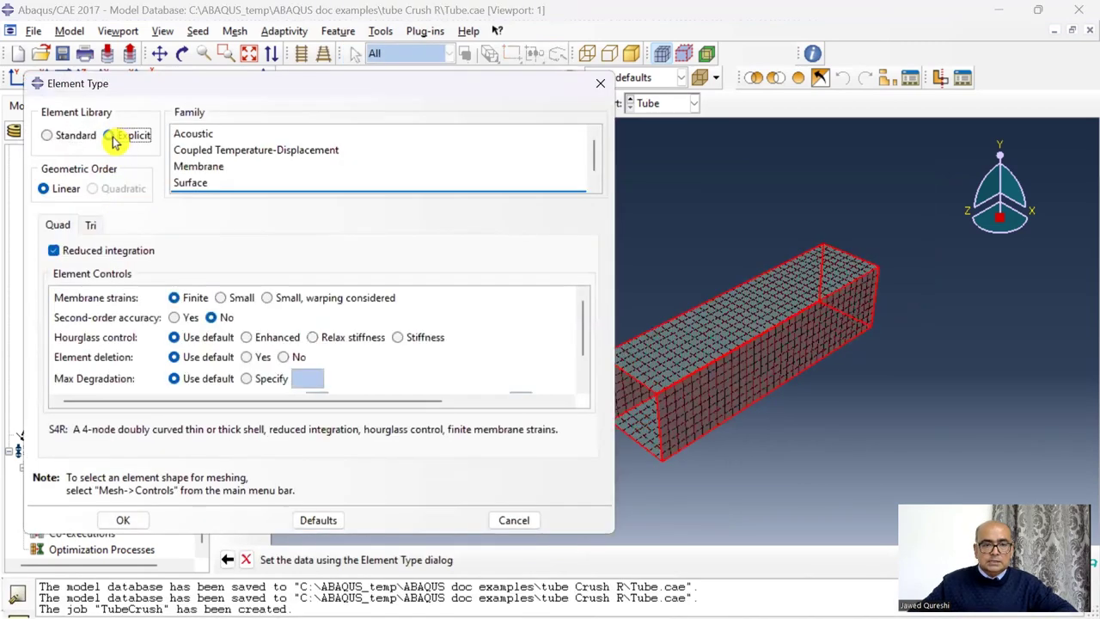
left_click(125, 519)
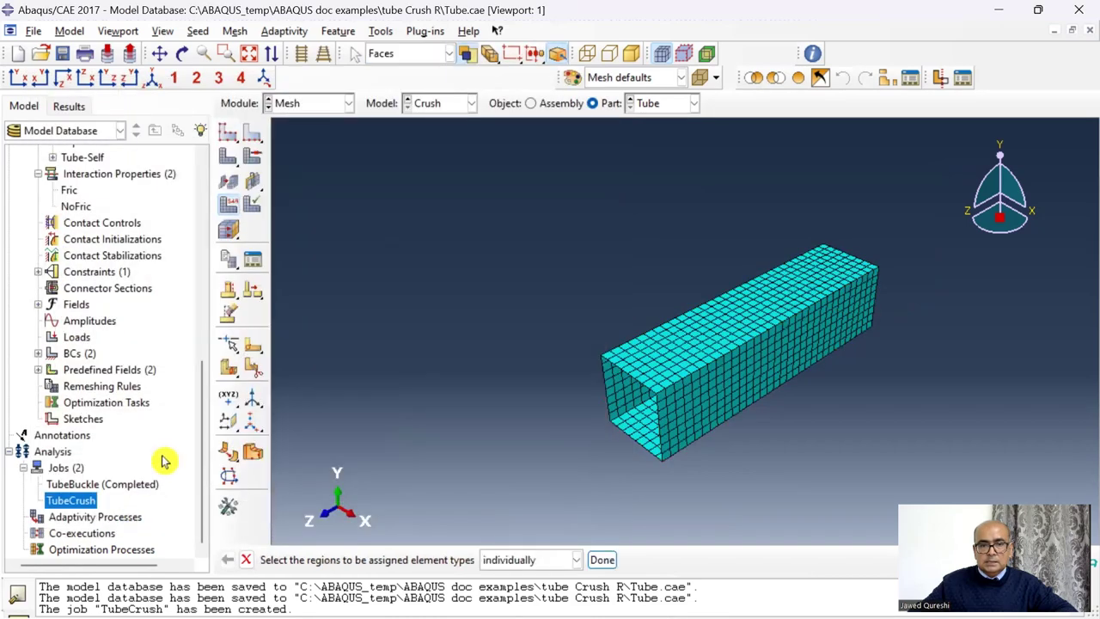
left_click(229, 164)
left_click(372, 559)
Assign the Explicit linear discrete rigid element R3D4 to the Plate part and mesh the plate.
left_click(693, 103)
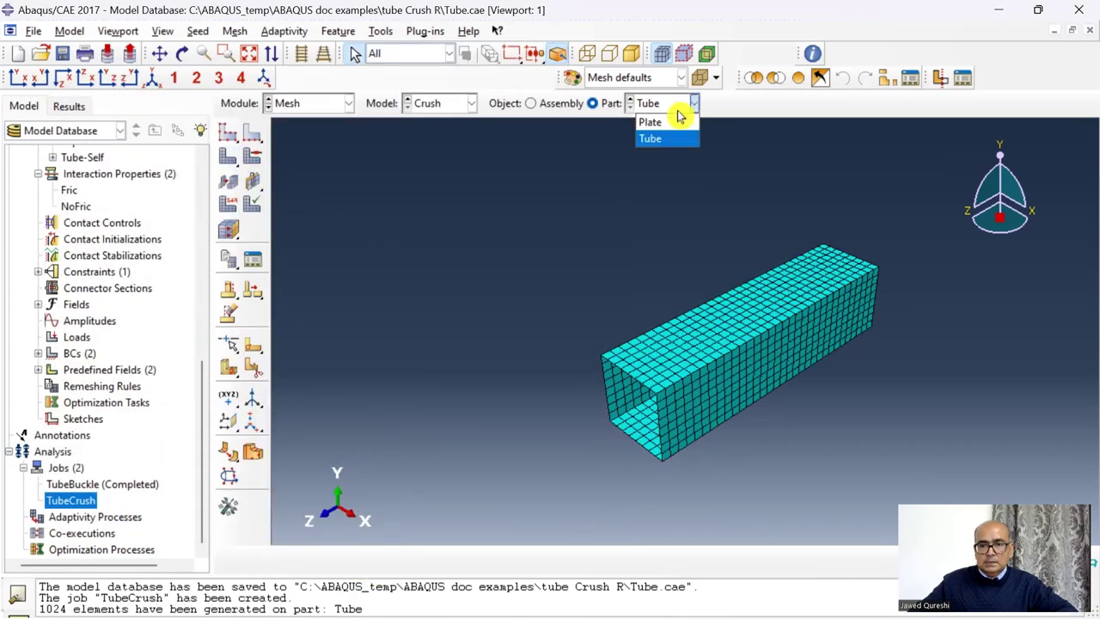
left_click(671, 122)
left_click(229, 204)
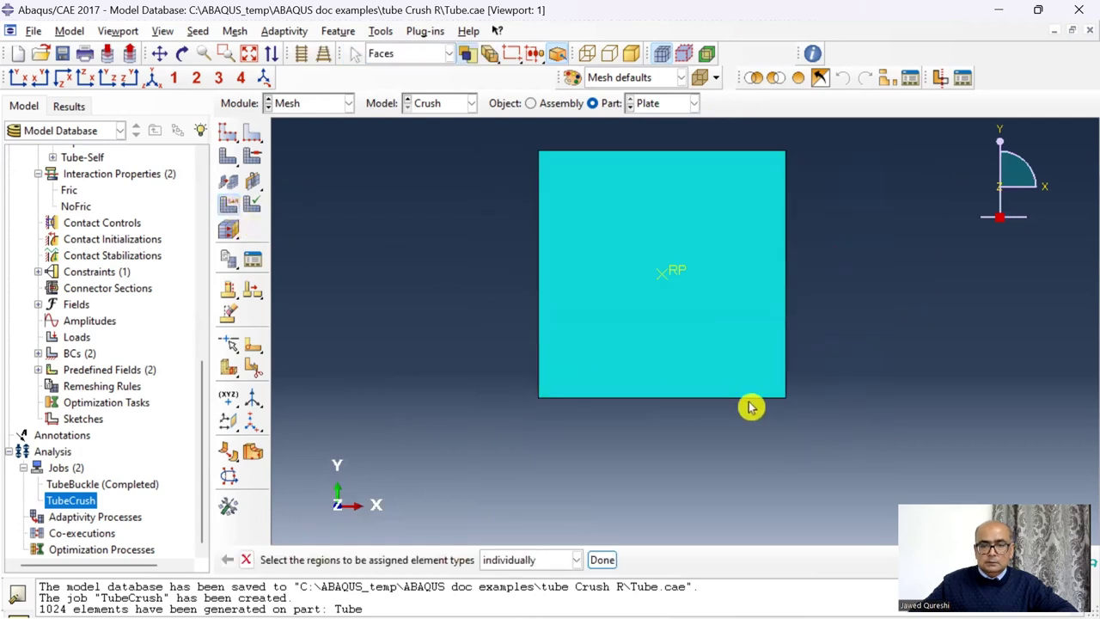
left_click_drag(804, 445, 441, 142)
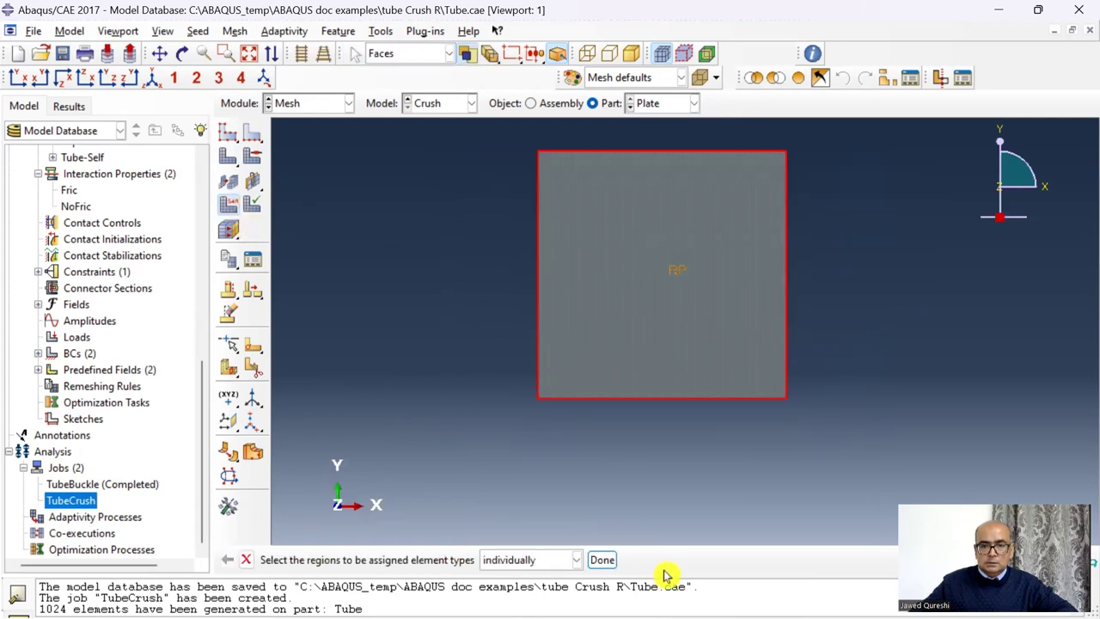
left_click(604, 559)
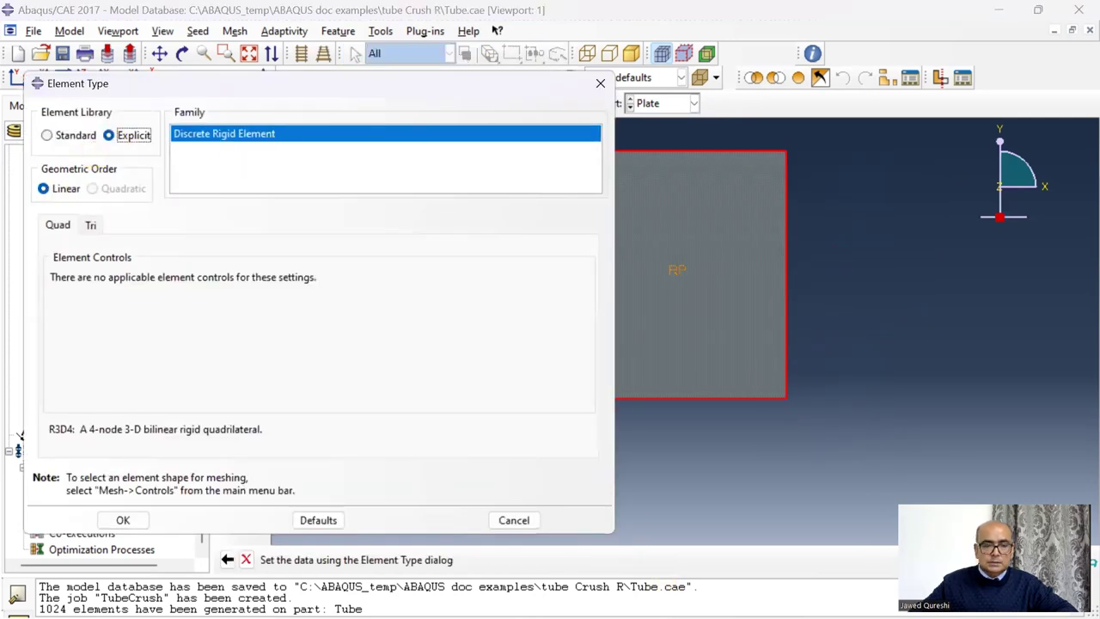
left_click(123, 519)
left_click(227, 289)
middle_click(270, 287)
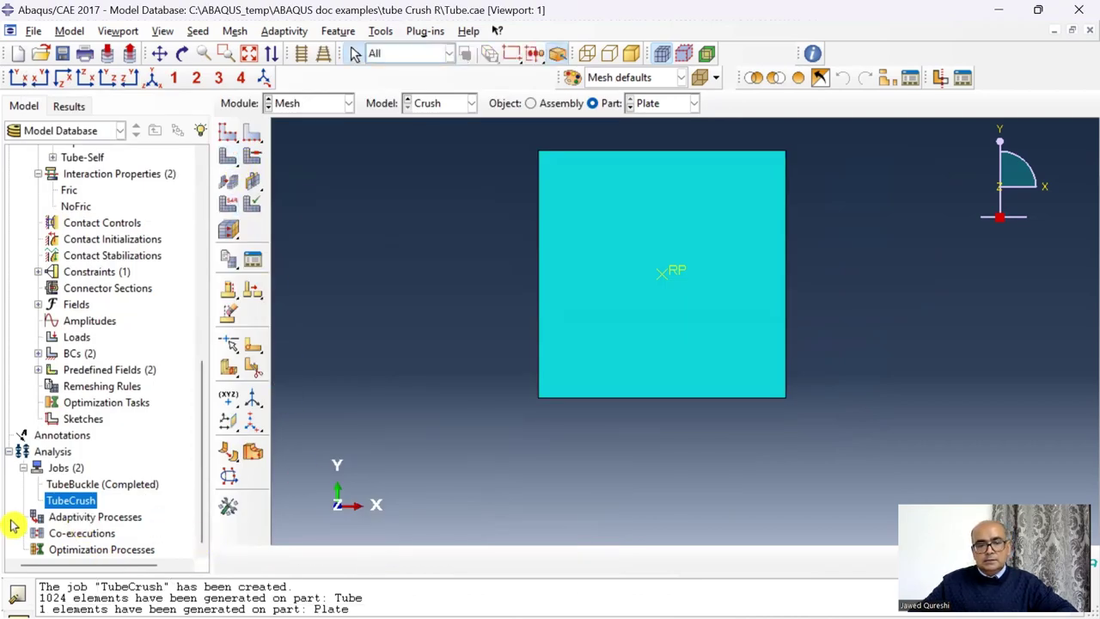
Submit the TubeCrush job and monitor its run, checking the warnings and errors.
right_click(88, 506)
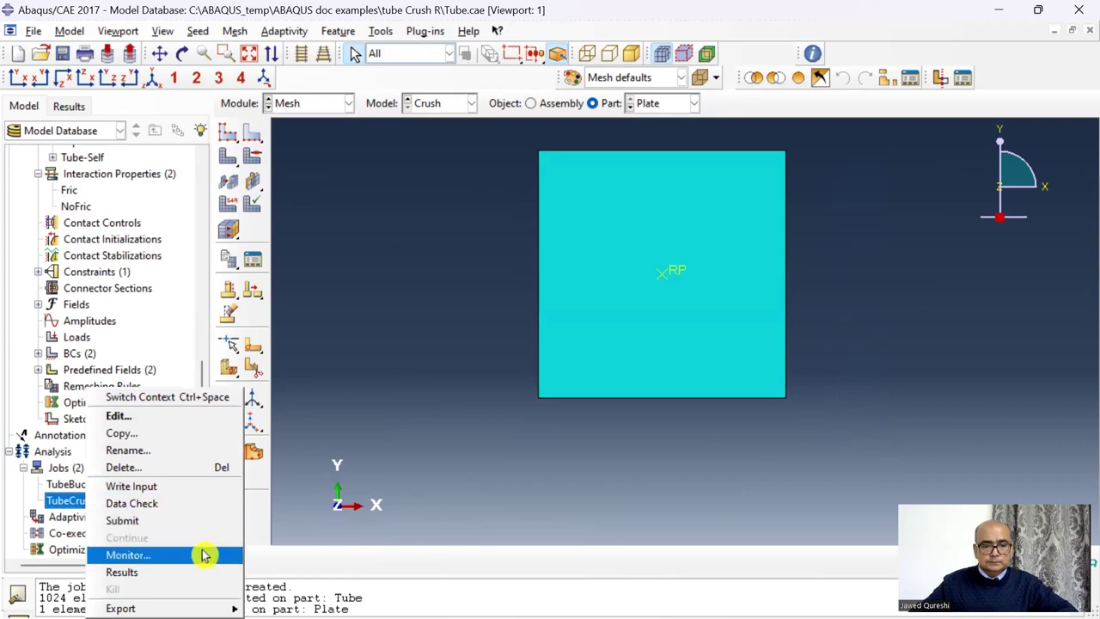
left_click(203, 525)
right_click(144, 500)
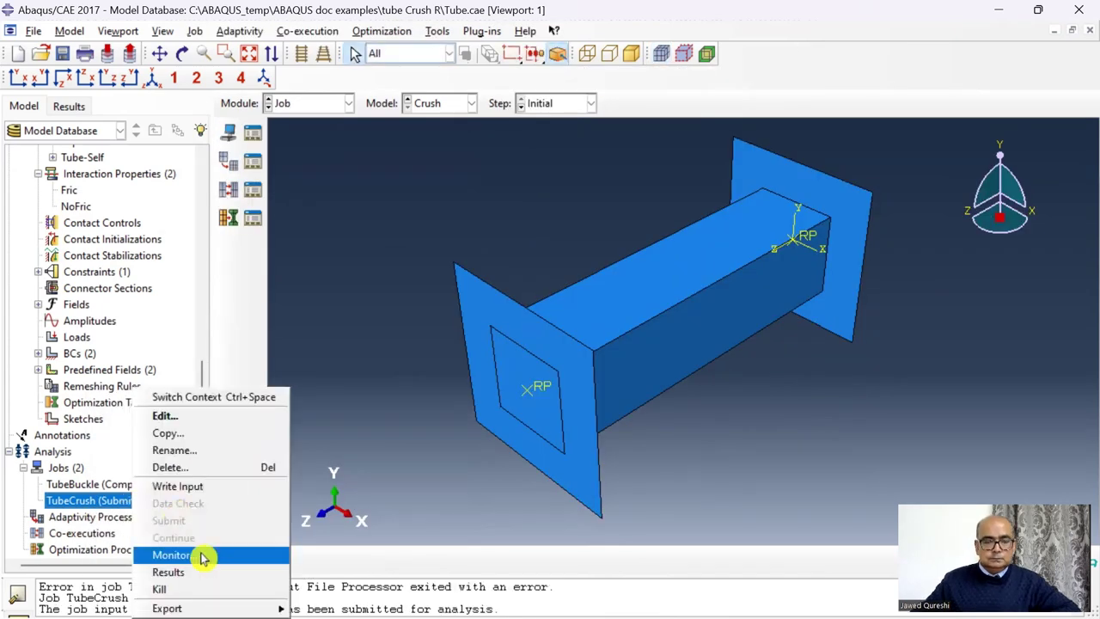
left_click(204, 554)
left_click(129, 278)
left_click(76, 276)
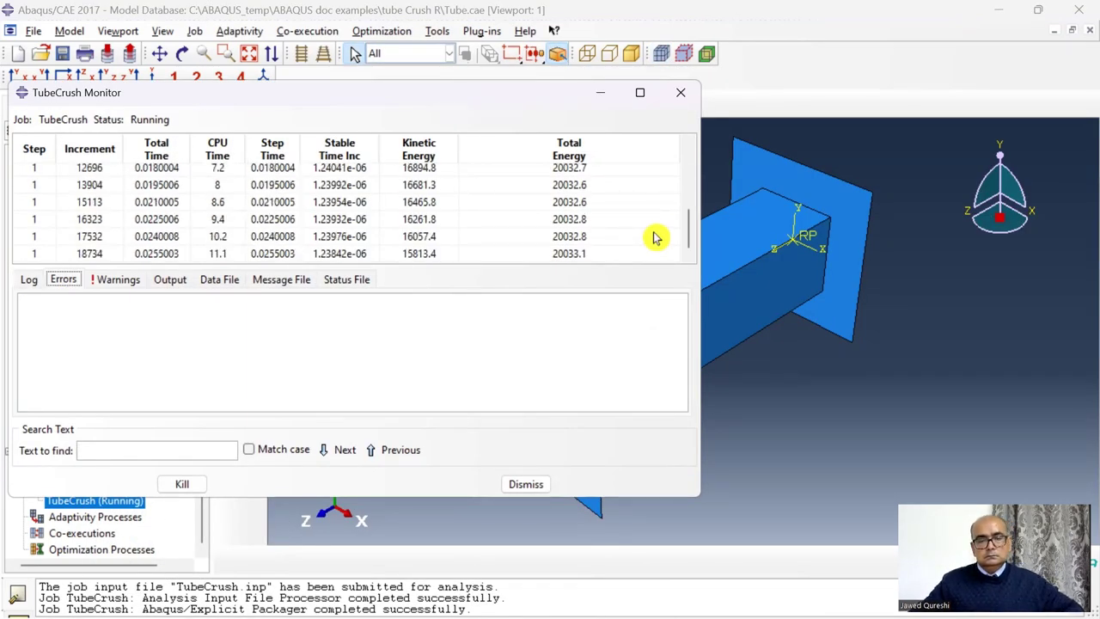
left_click(680, 93)
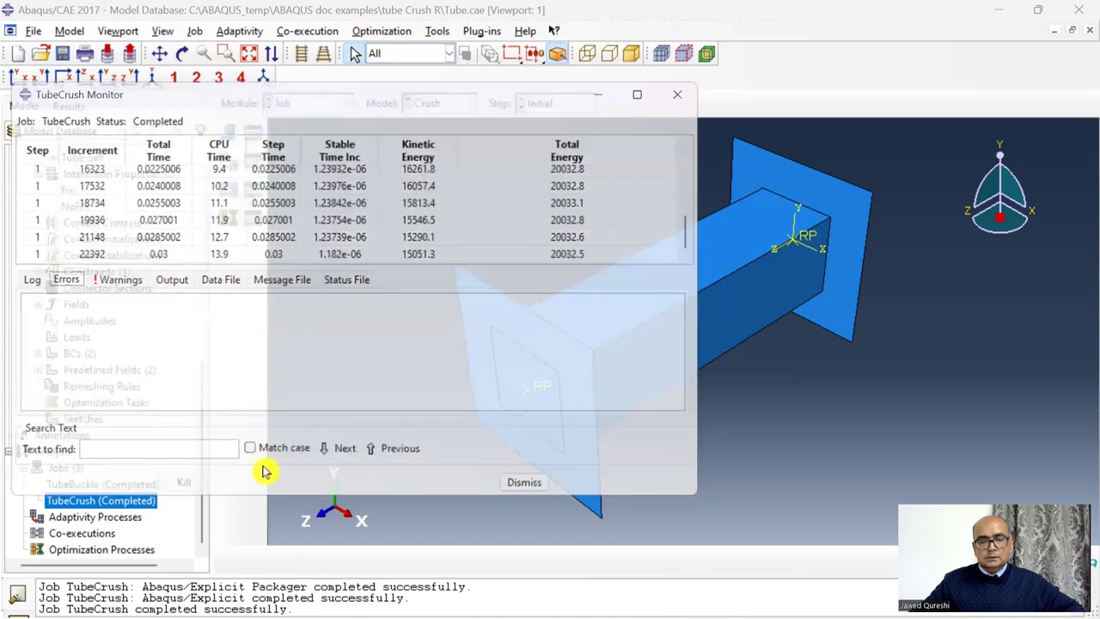
Open the TubeCrush results and plot the Mises stress contours on the deformed shape.
right_click(145, 502)
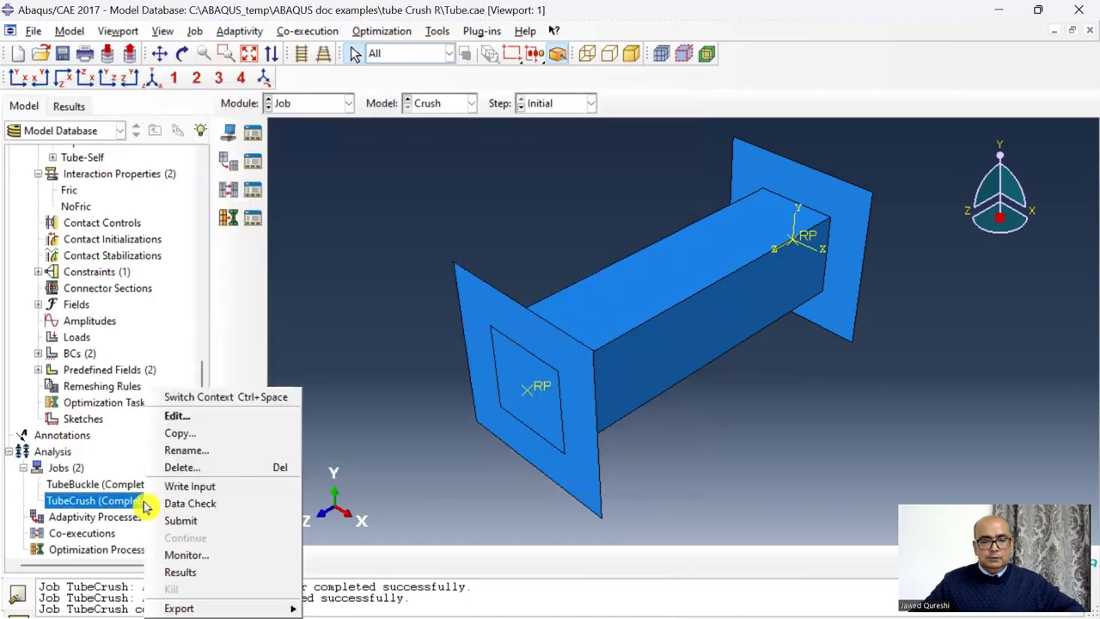
left_click(204, 572)
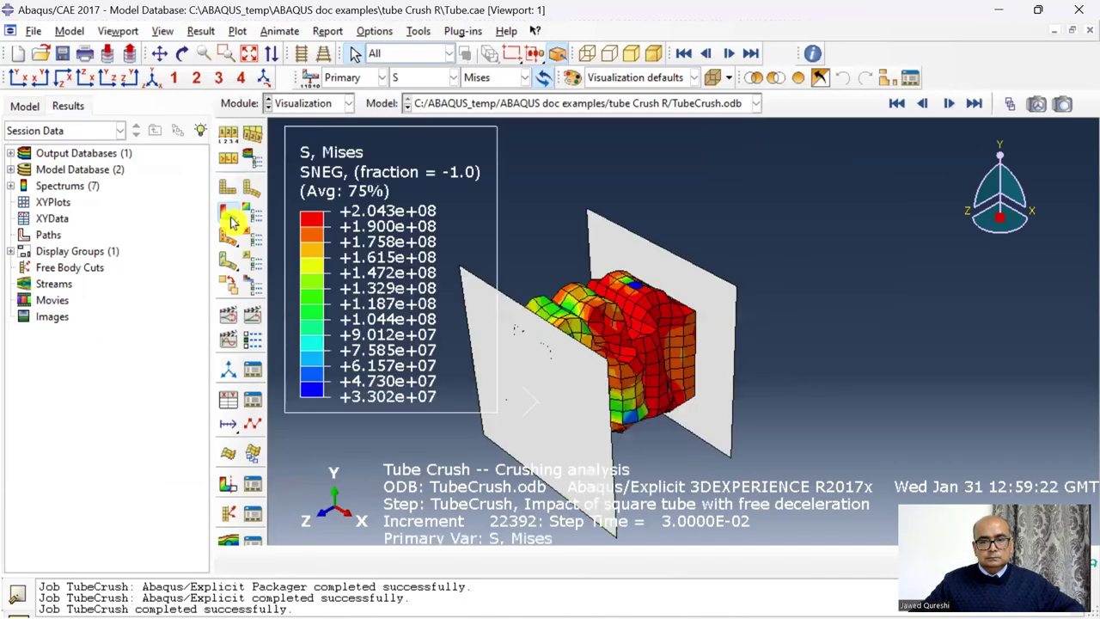
left_click(230, 222)
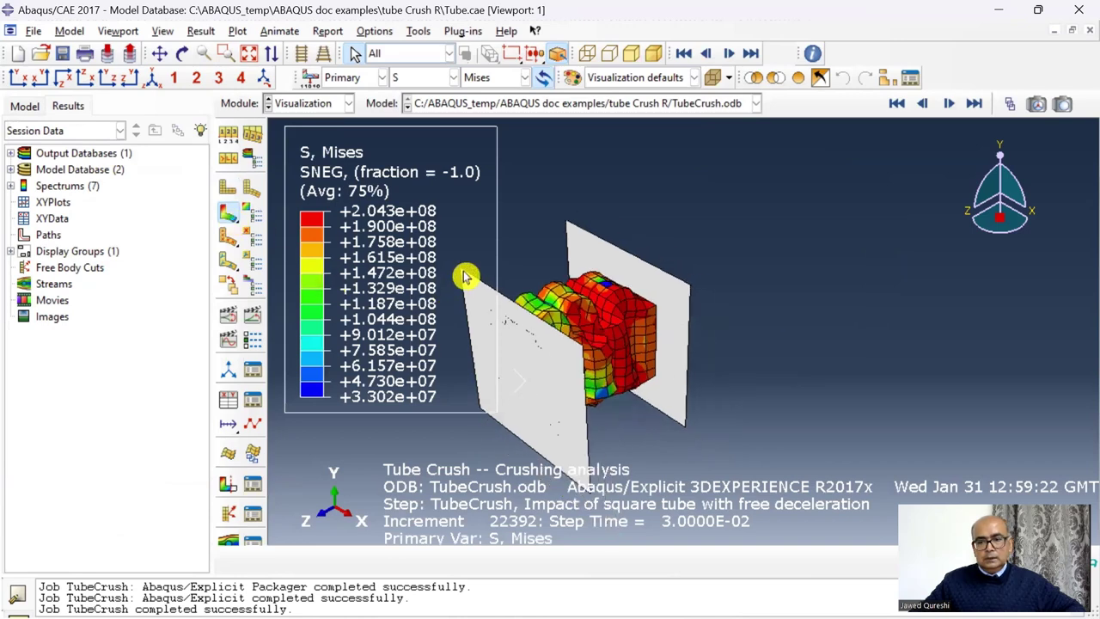
Animate the TubeCrush time history in Loop mode at a medium frame rate and view the crushing tube from different angles.
left_click(182, 53)
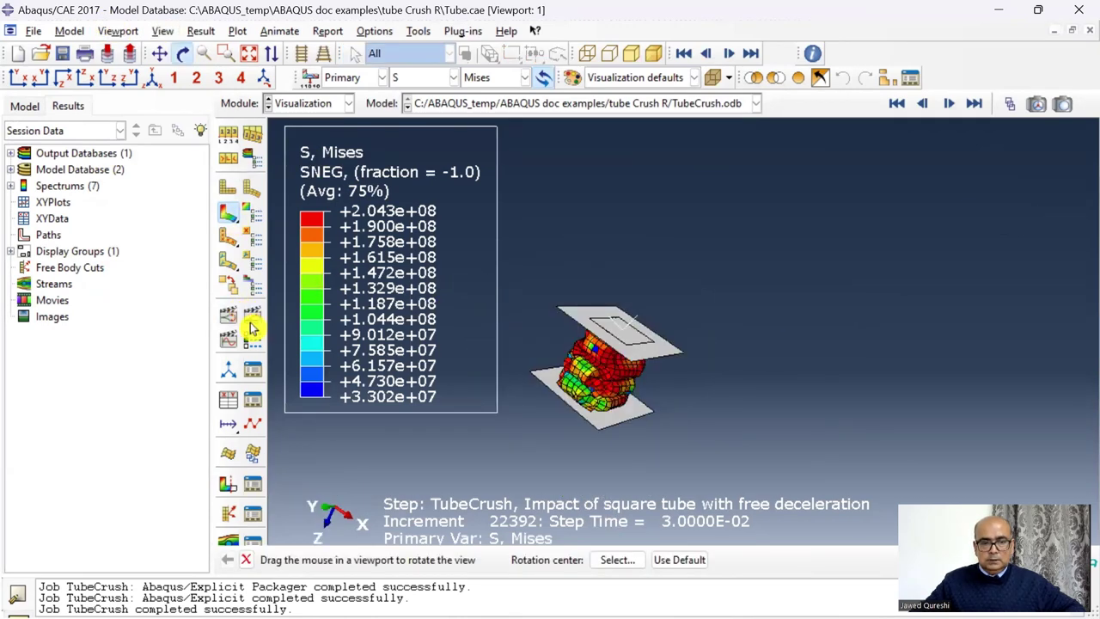
left_click(251, 324)
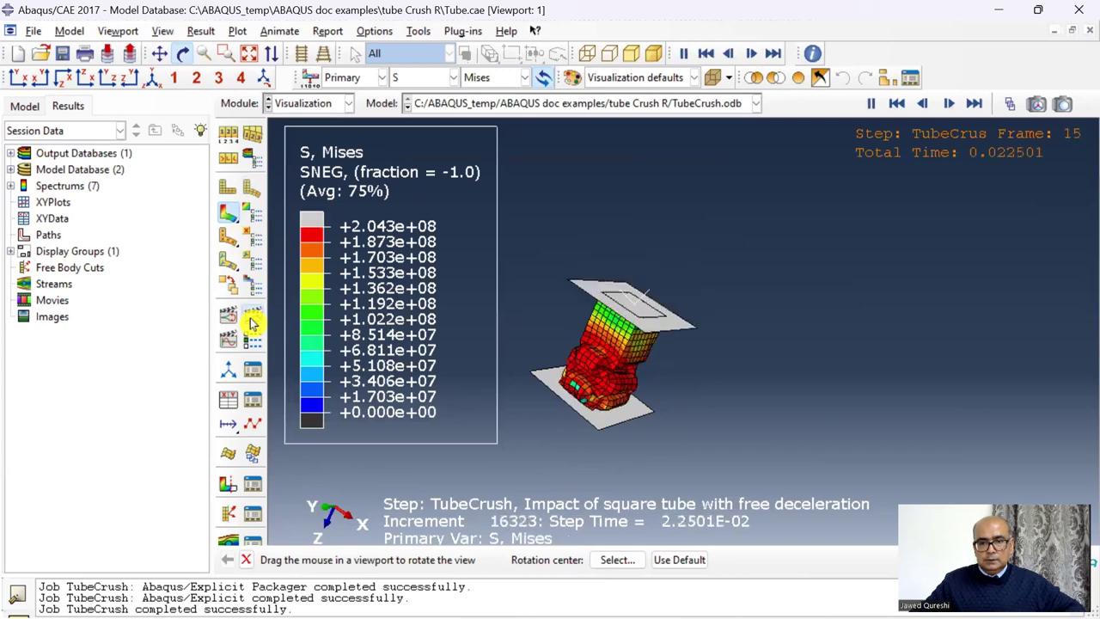
left_click(251, 348)
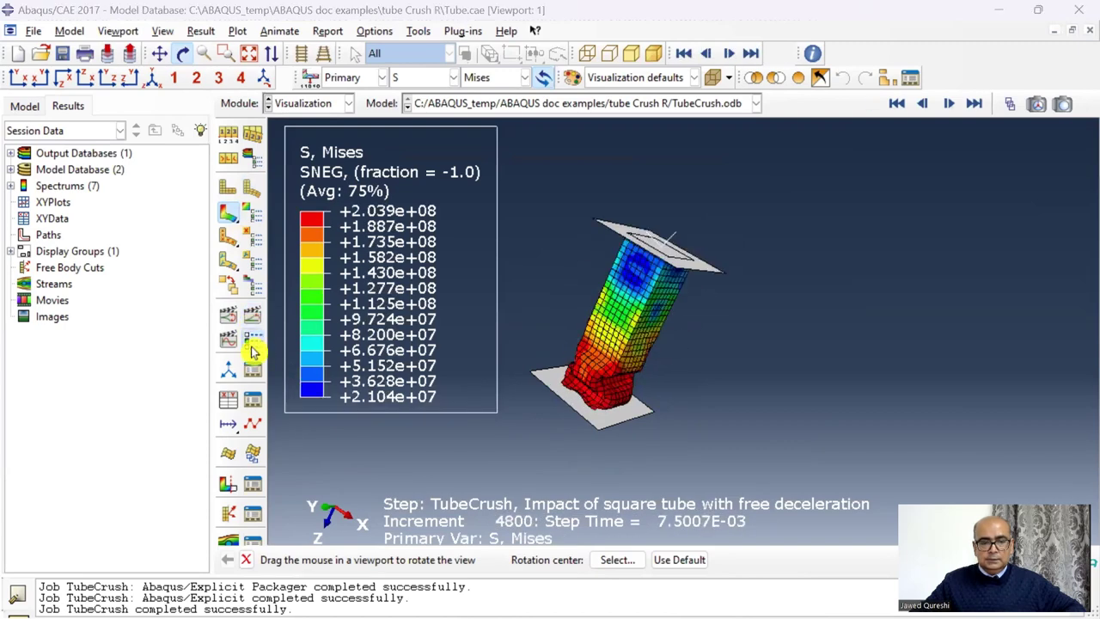
left_click(253, 344)
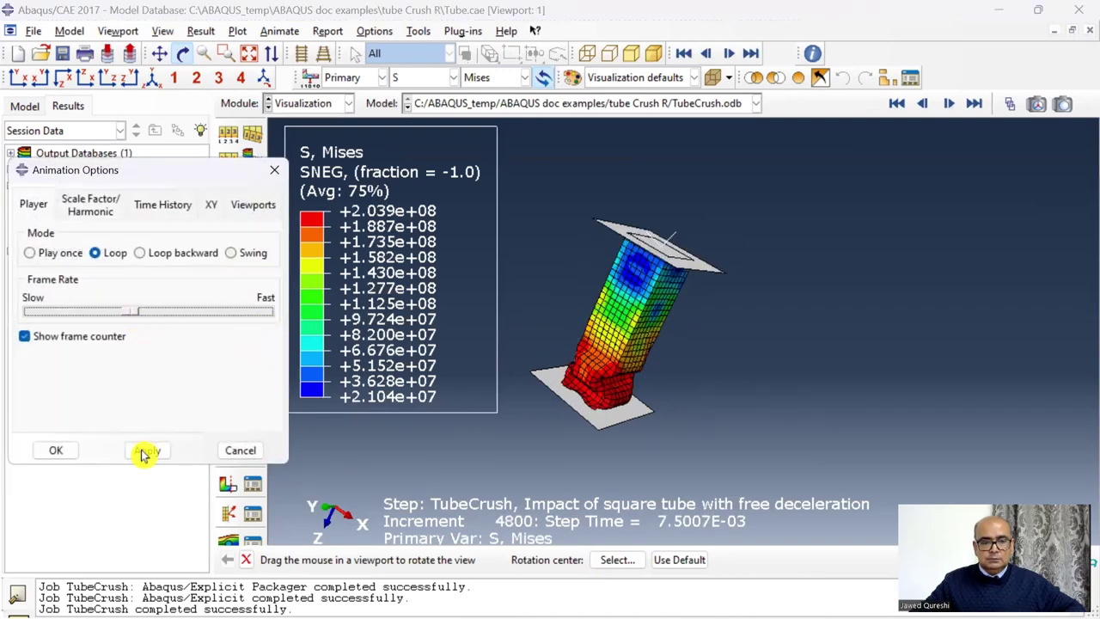
left_click(254, 320)
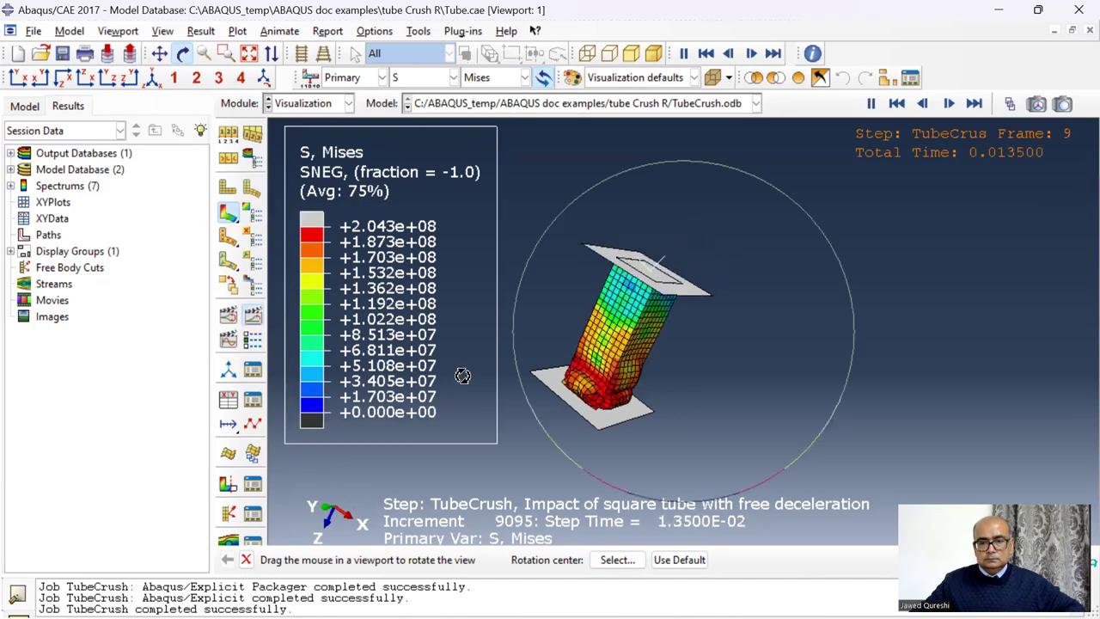
left_click_drag(459, 373, 811, 373)
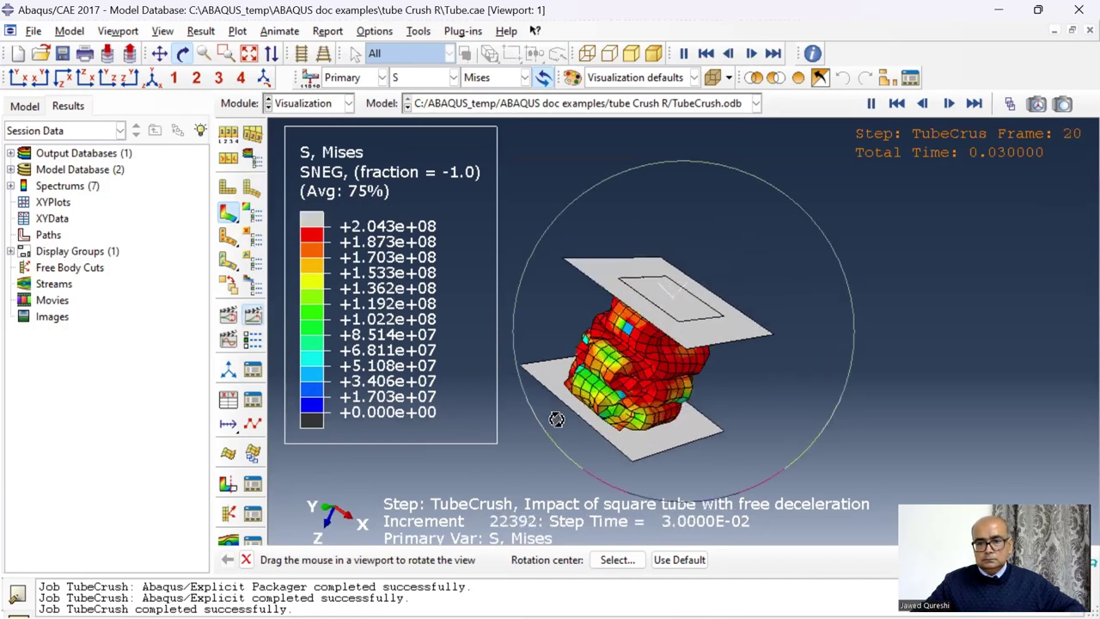